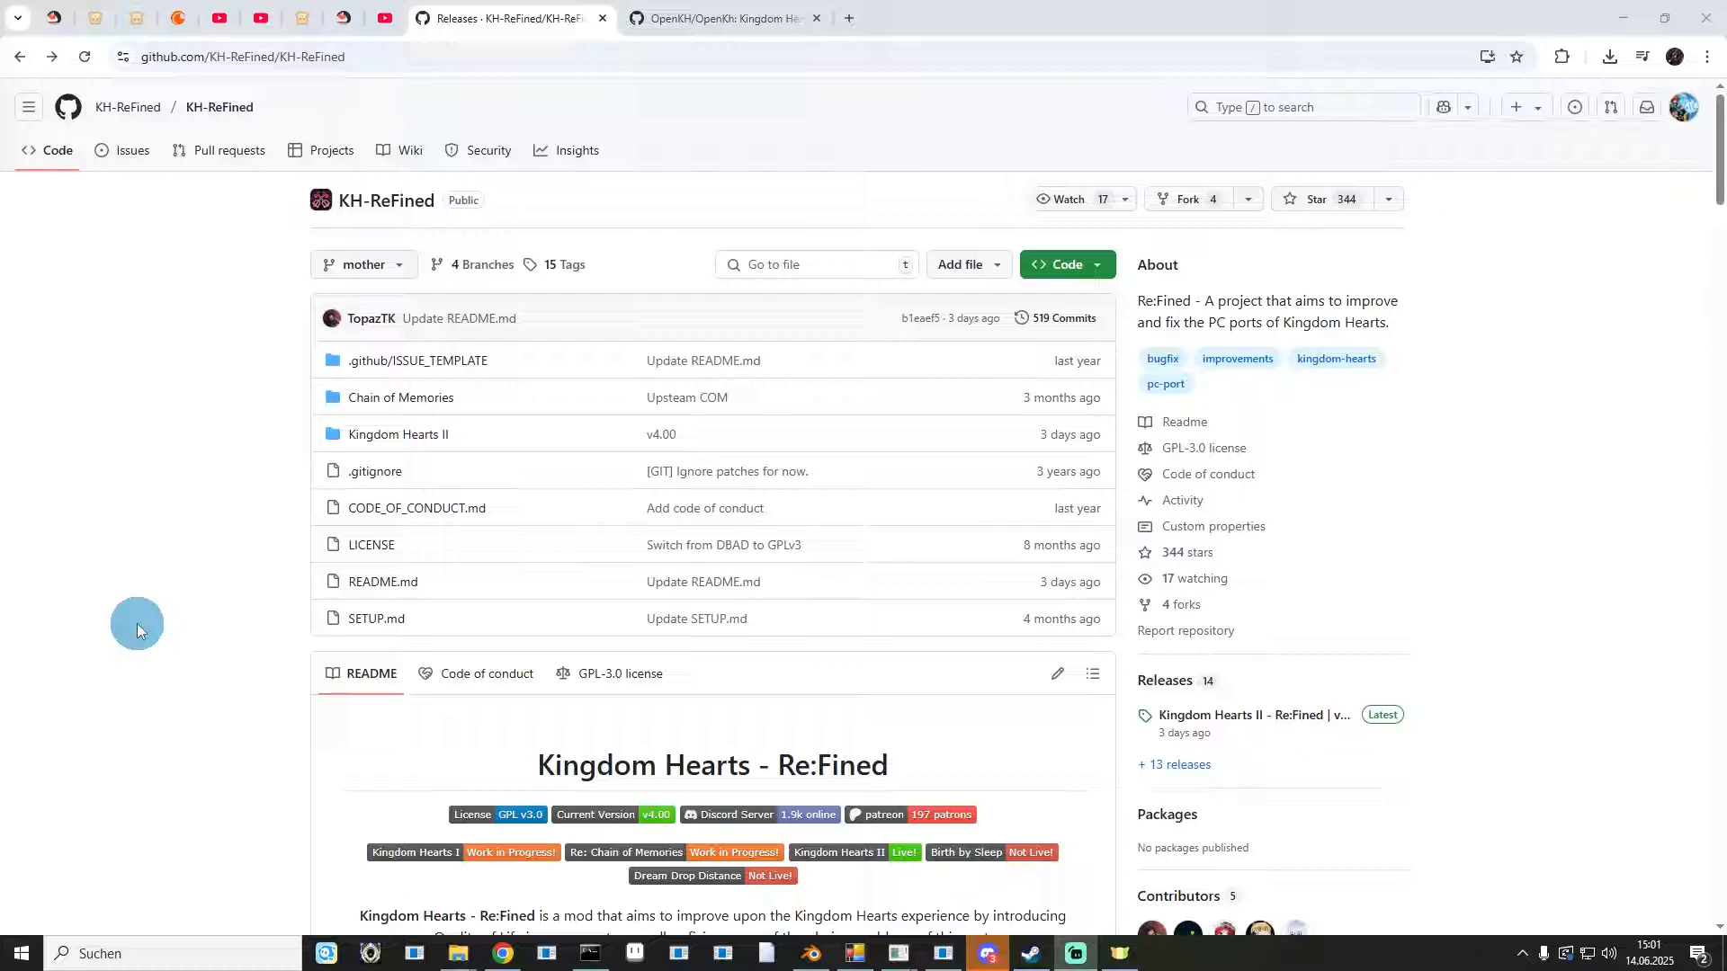
Open the KH-ReFined releases page and download KH2-STEAM.exe from the latest release's assets.
{"action": "left_click", "coordinate": [1184, 771]}
{"action": "scroll", "coordinate": [979, 623], "scroll_direction": "down", "scroll_amount": 9}
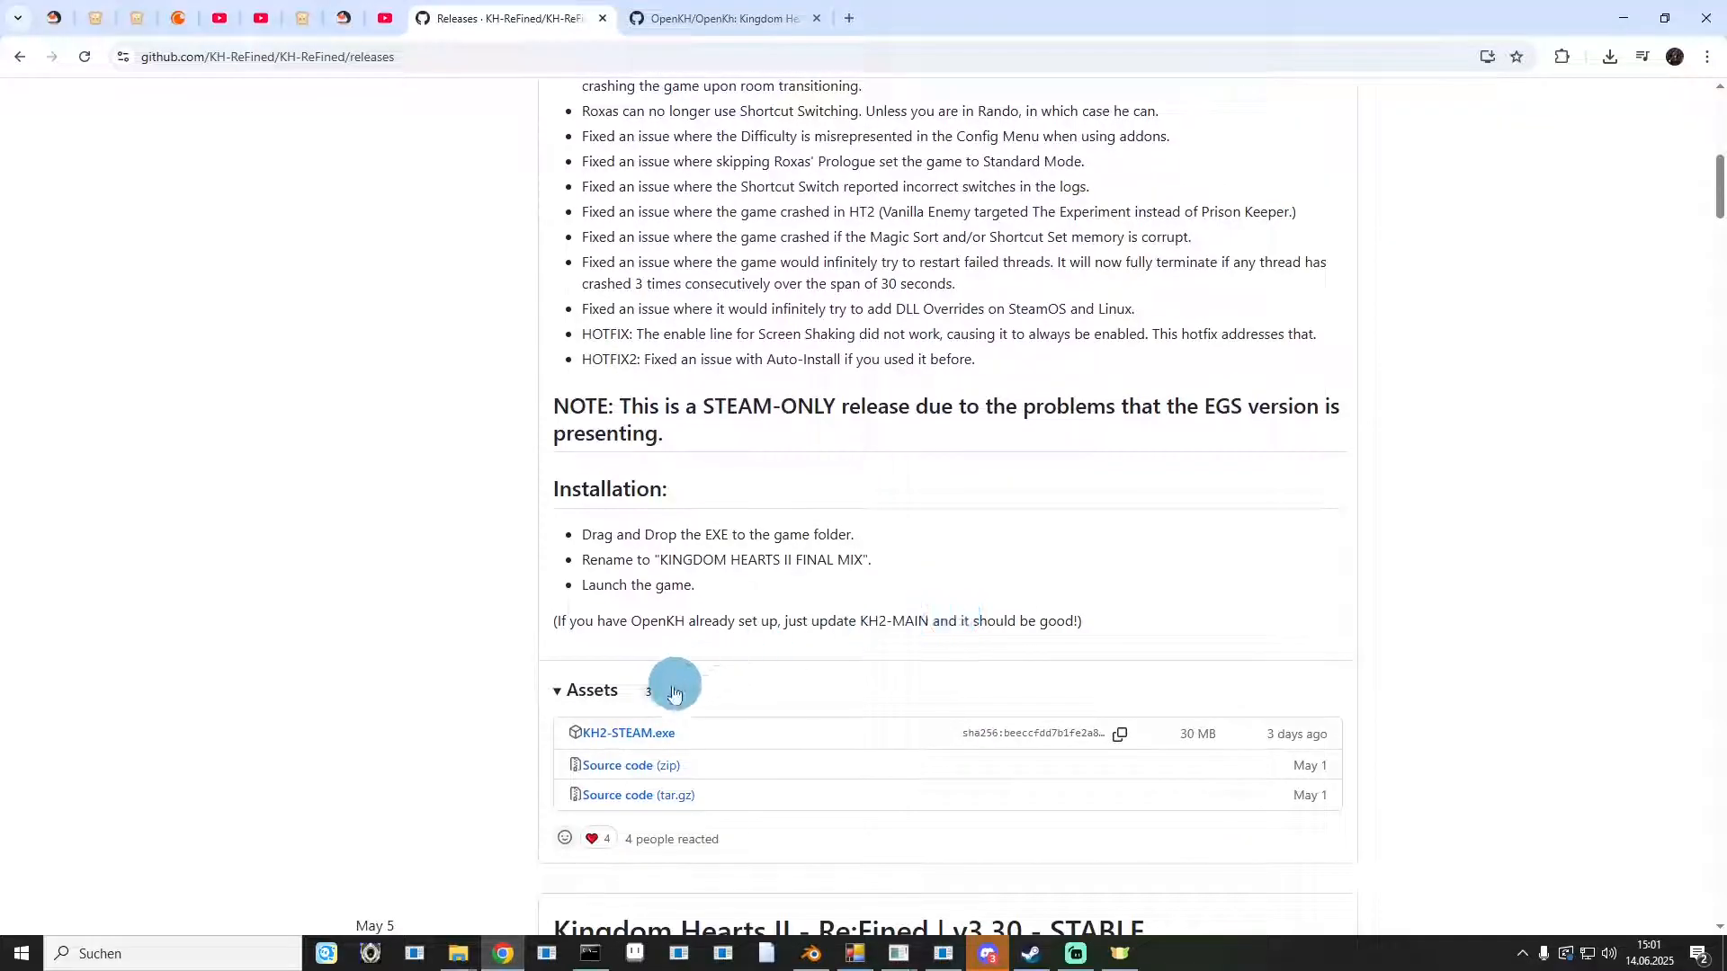
{"action": "left_click", "coordinate": [601, 736]}
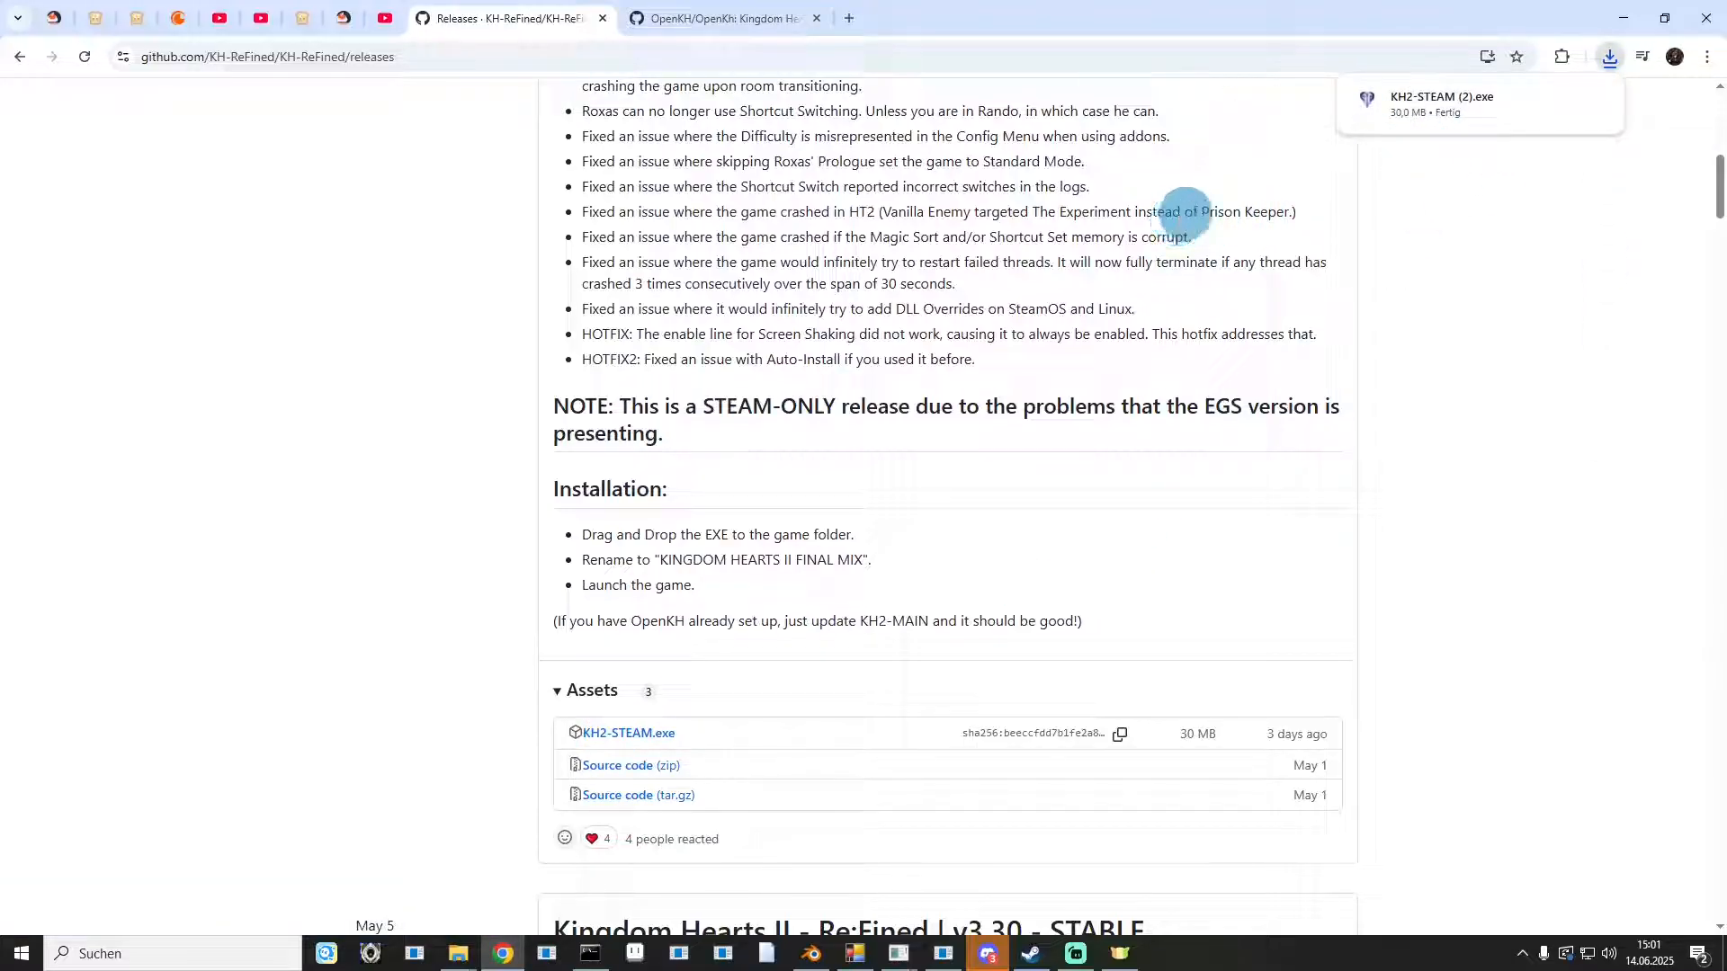
Open the local game files folder of KINGDOM HEARTS -HD 1.5+2.5 ReMIX- from the Steam library.
{"action": "left_click", "coordinate": [1619, 18]}
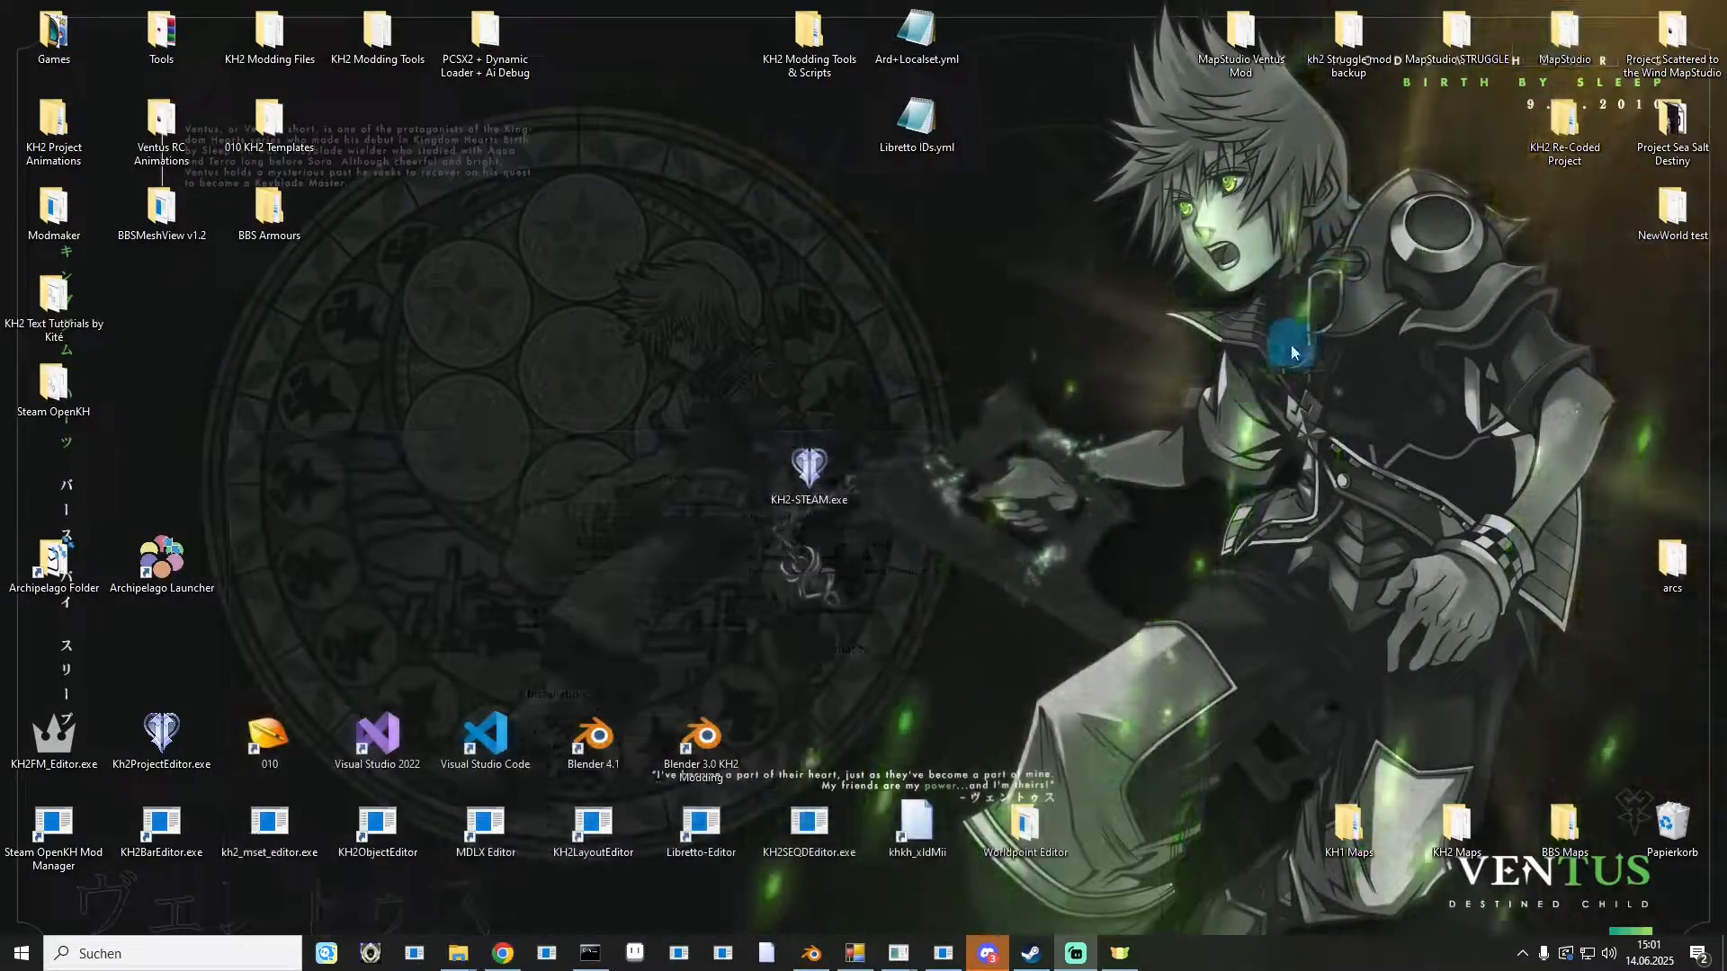
{"action": "left_click", "coordinate": [801, 474]}
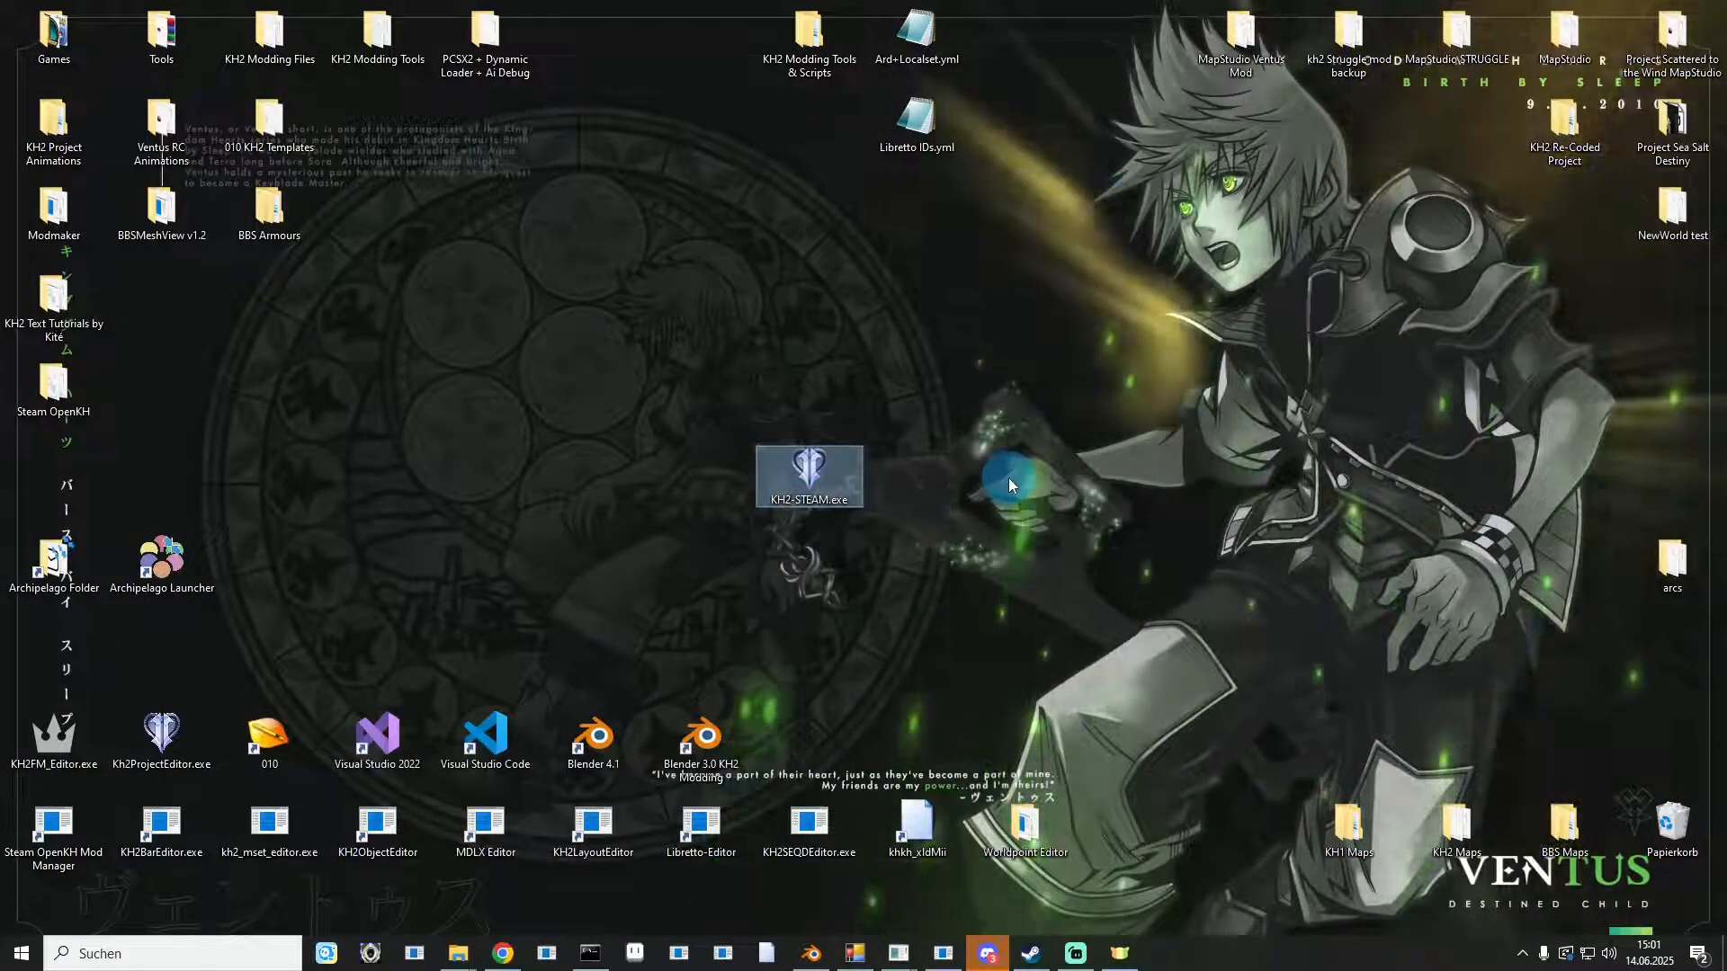
{"action": "left_click", "coordinate": [1032, 955]}
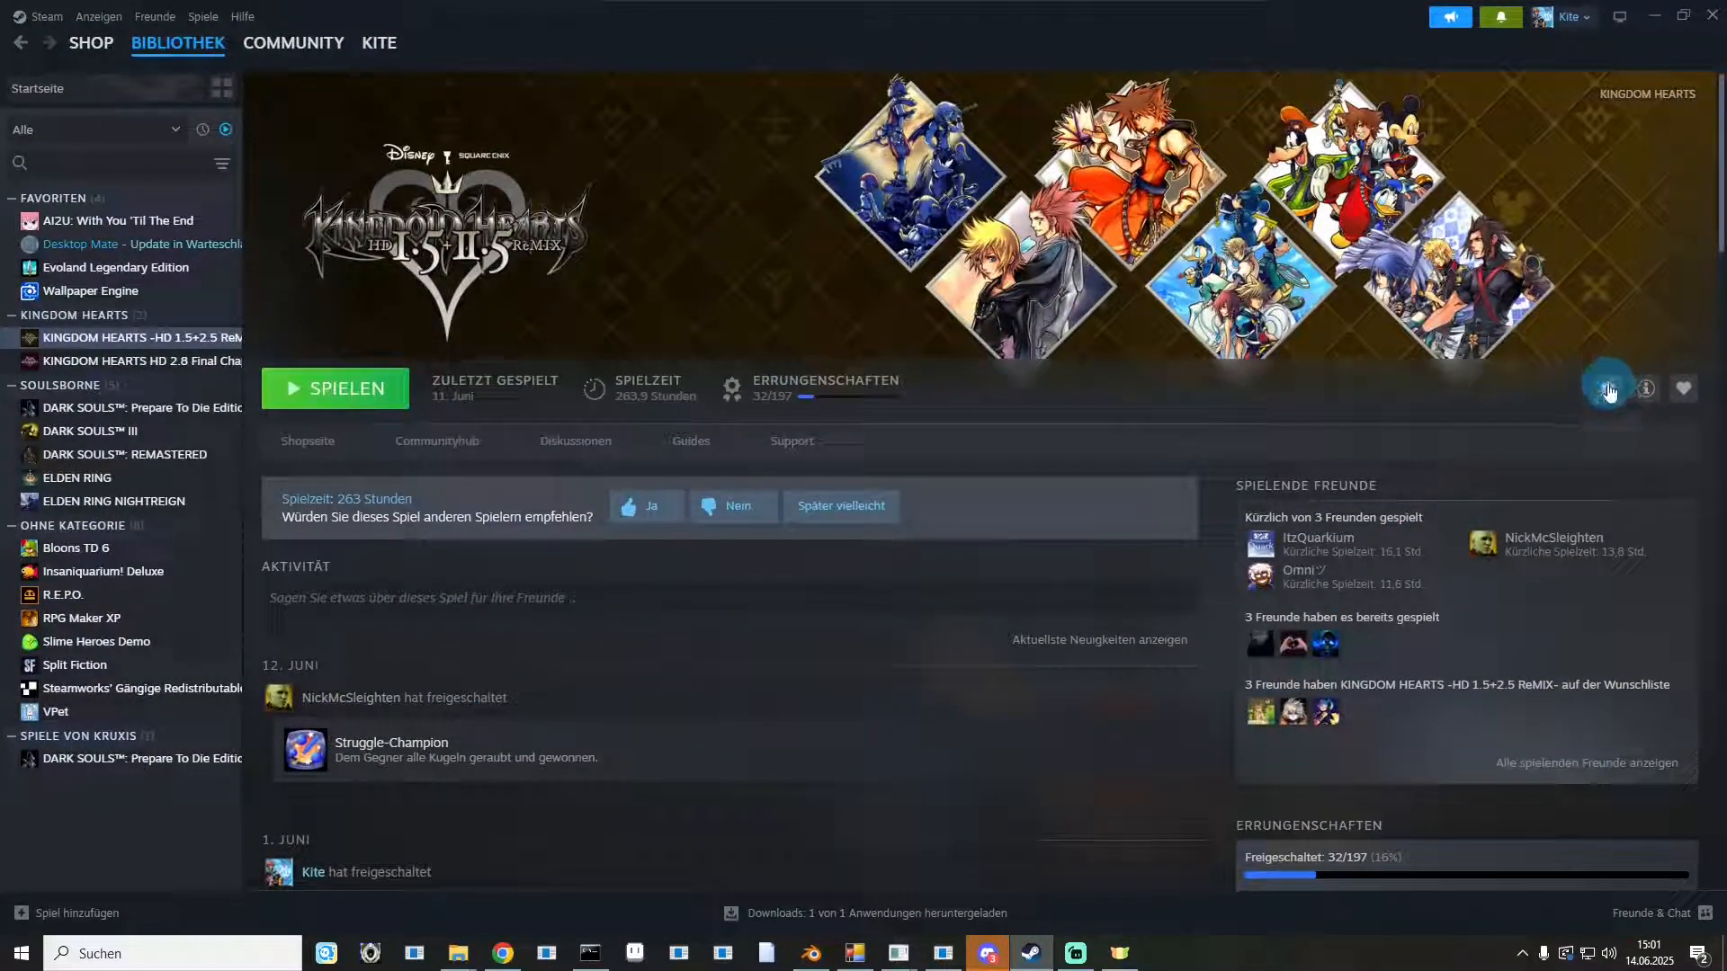
{"action": "left_click", "coordinate": [1606, 394]}
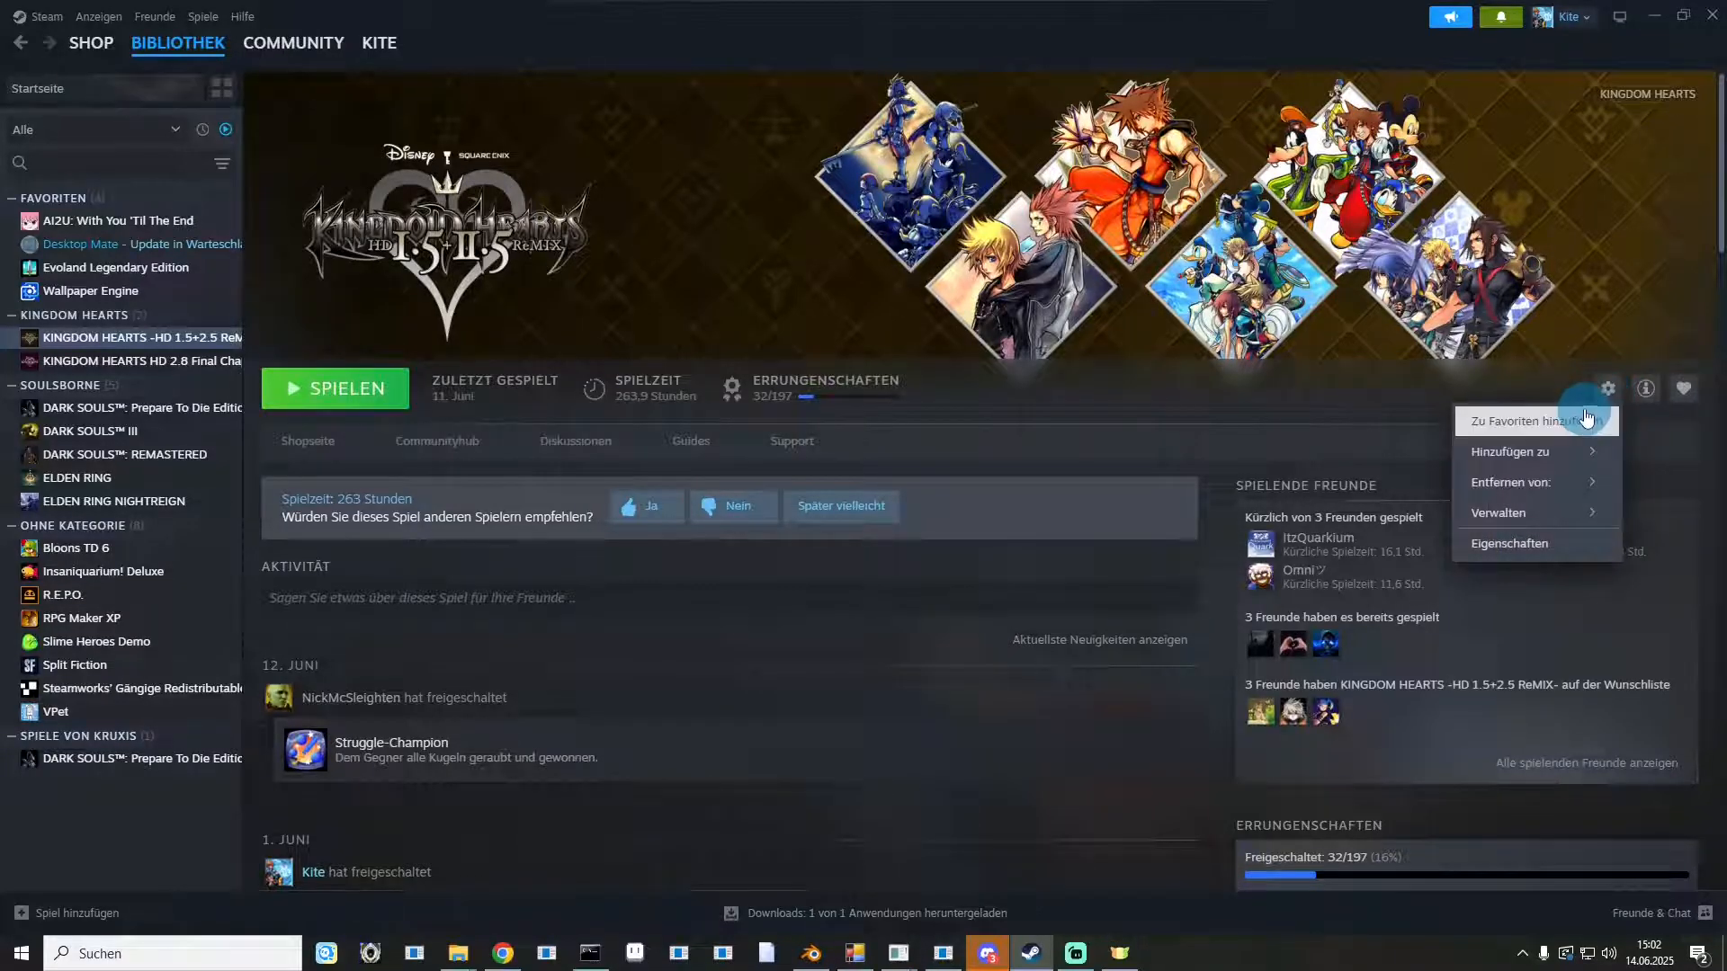
{"action": "mouse_move", "coordinate": [1512, 522]}
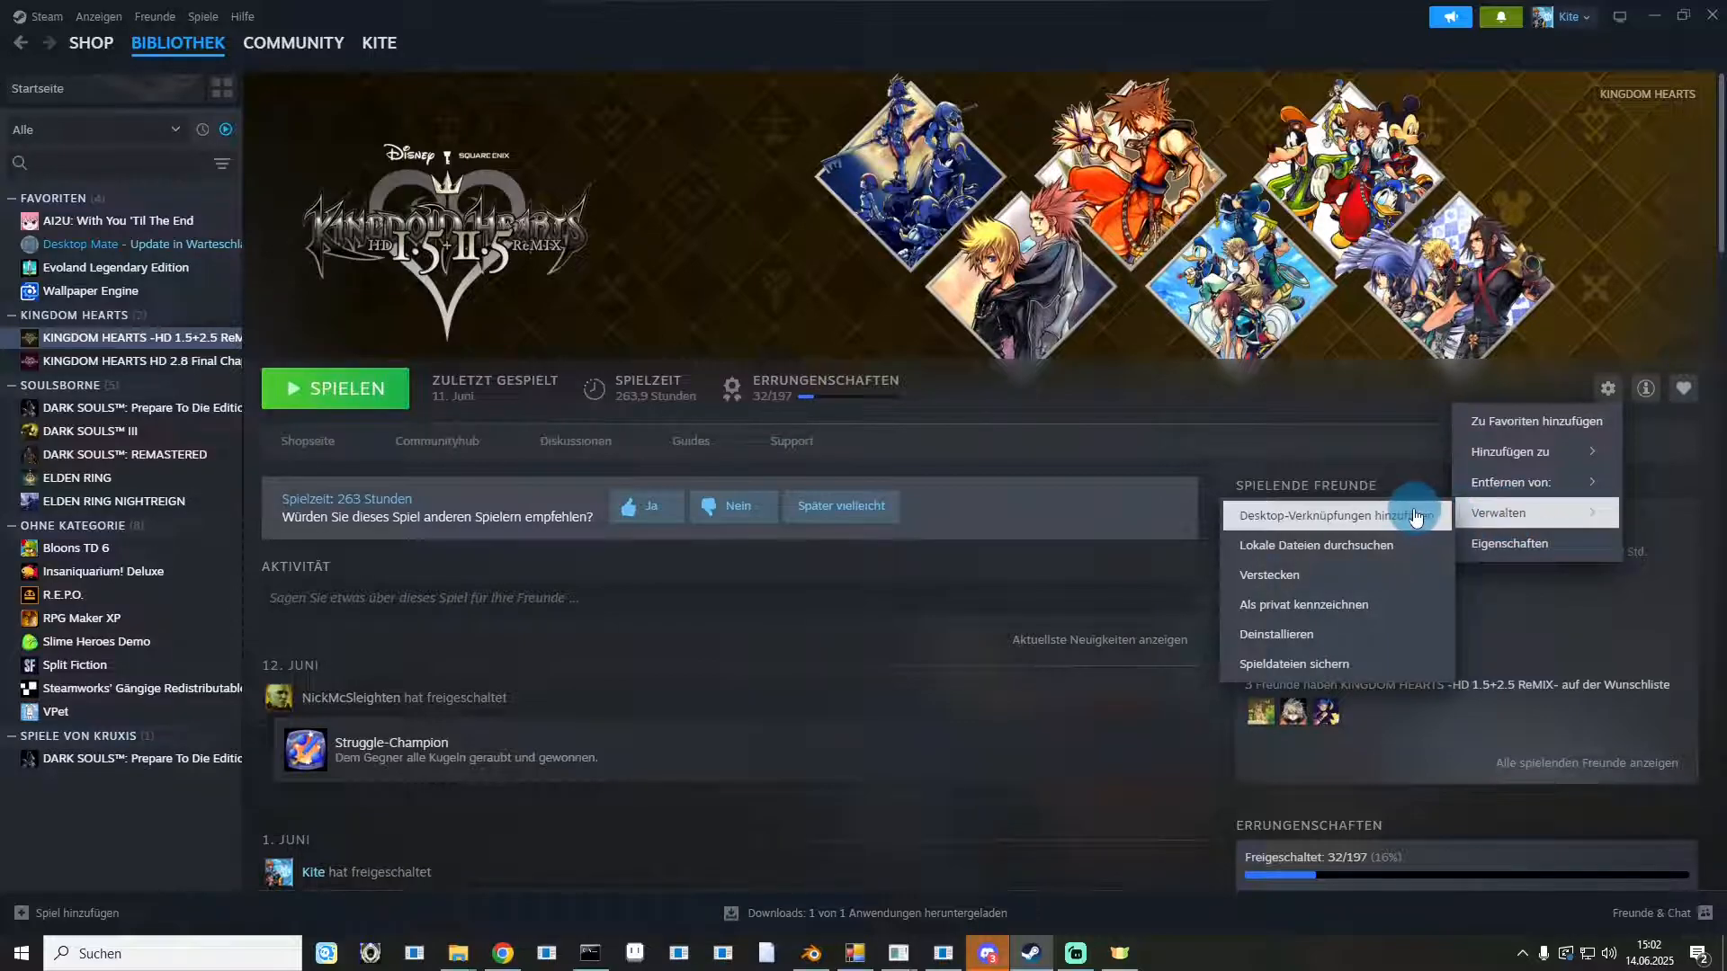
{"action": "left_click", "coordinate": [1338, 557]}
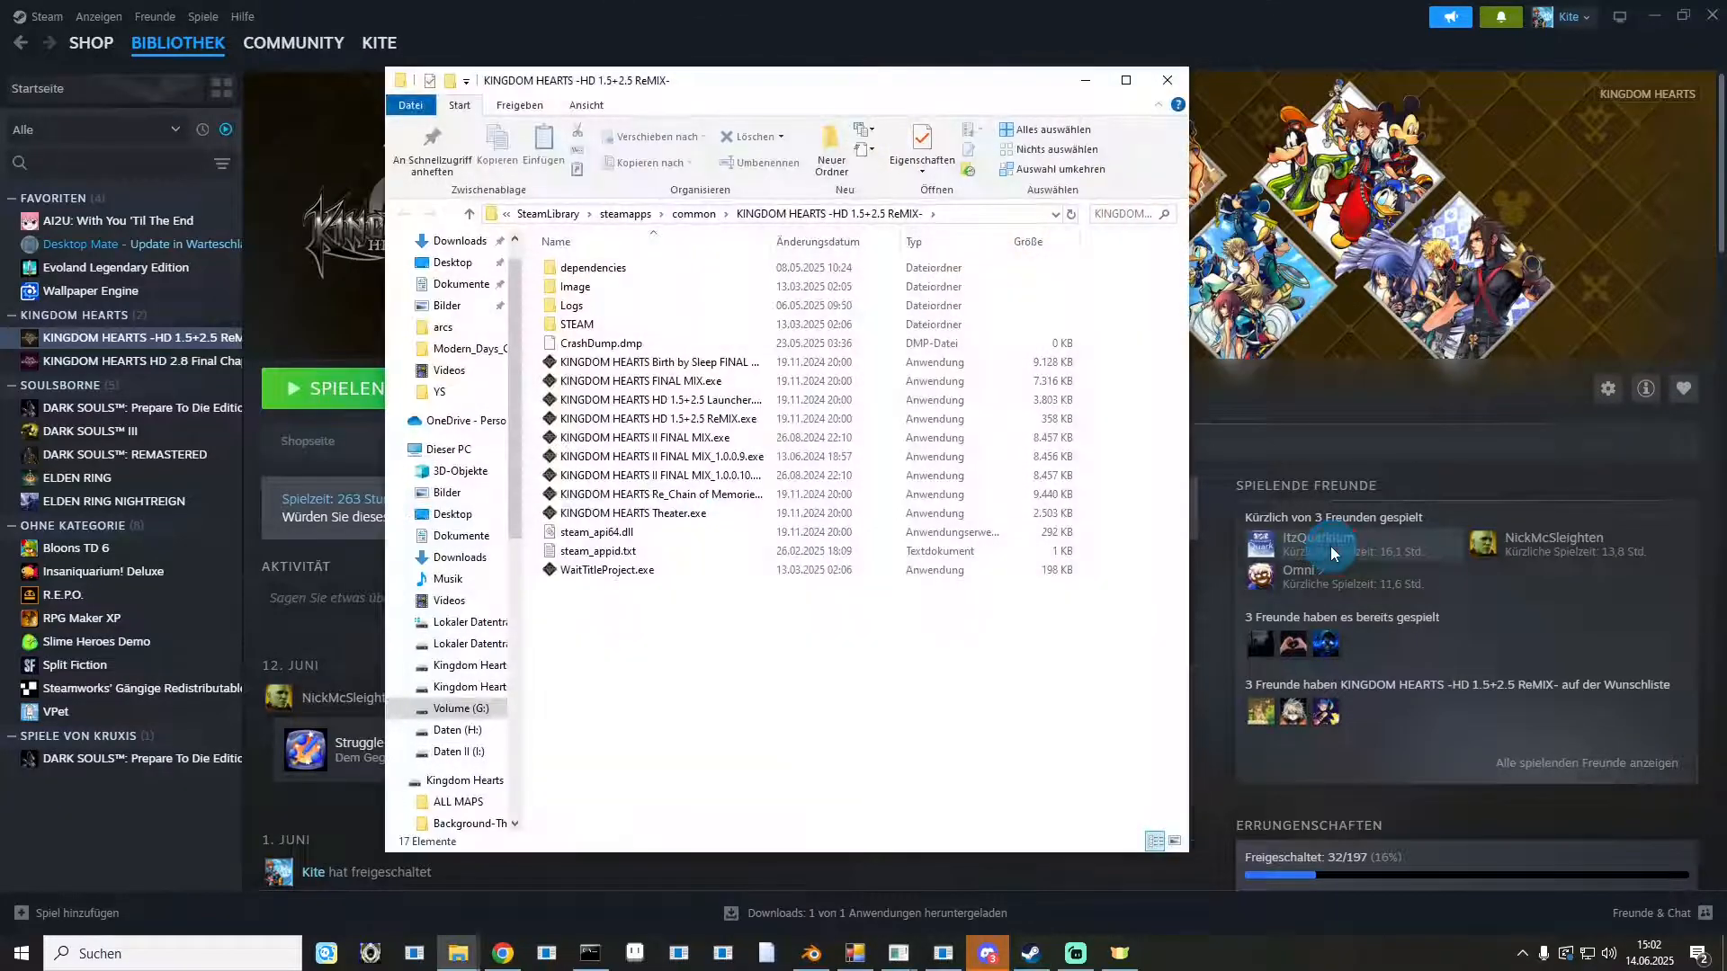
Copy KH2-STEAM.exe from the desktop into the KINGDOM HEARTS -HD 1.5+2.5 ReMIX- game folder.
{"action": "left_click_drag", "start_coordinate": [642, 761], "coordinate": [687, 234]}
{"action": "left_click", "coordinate": [770, 594]}
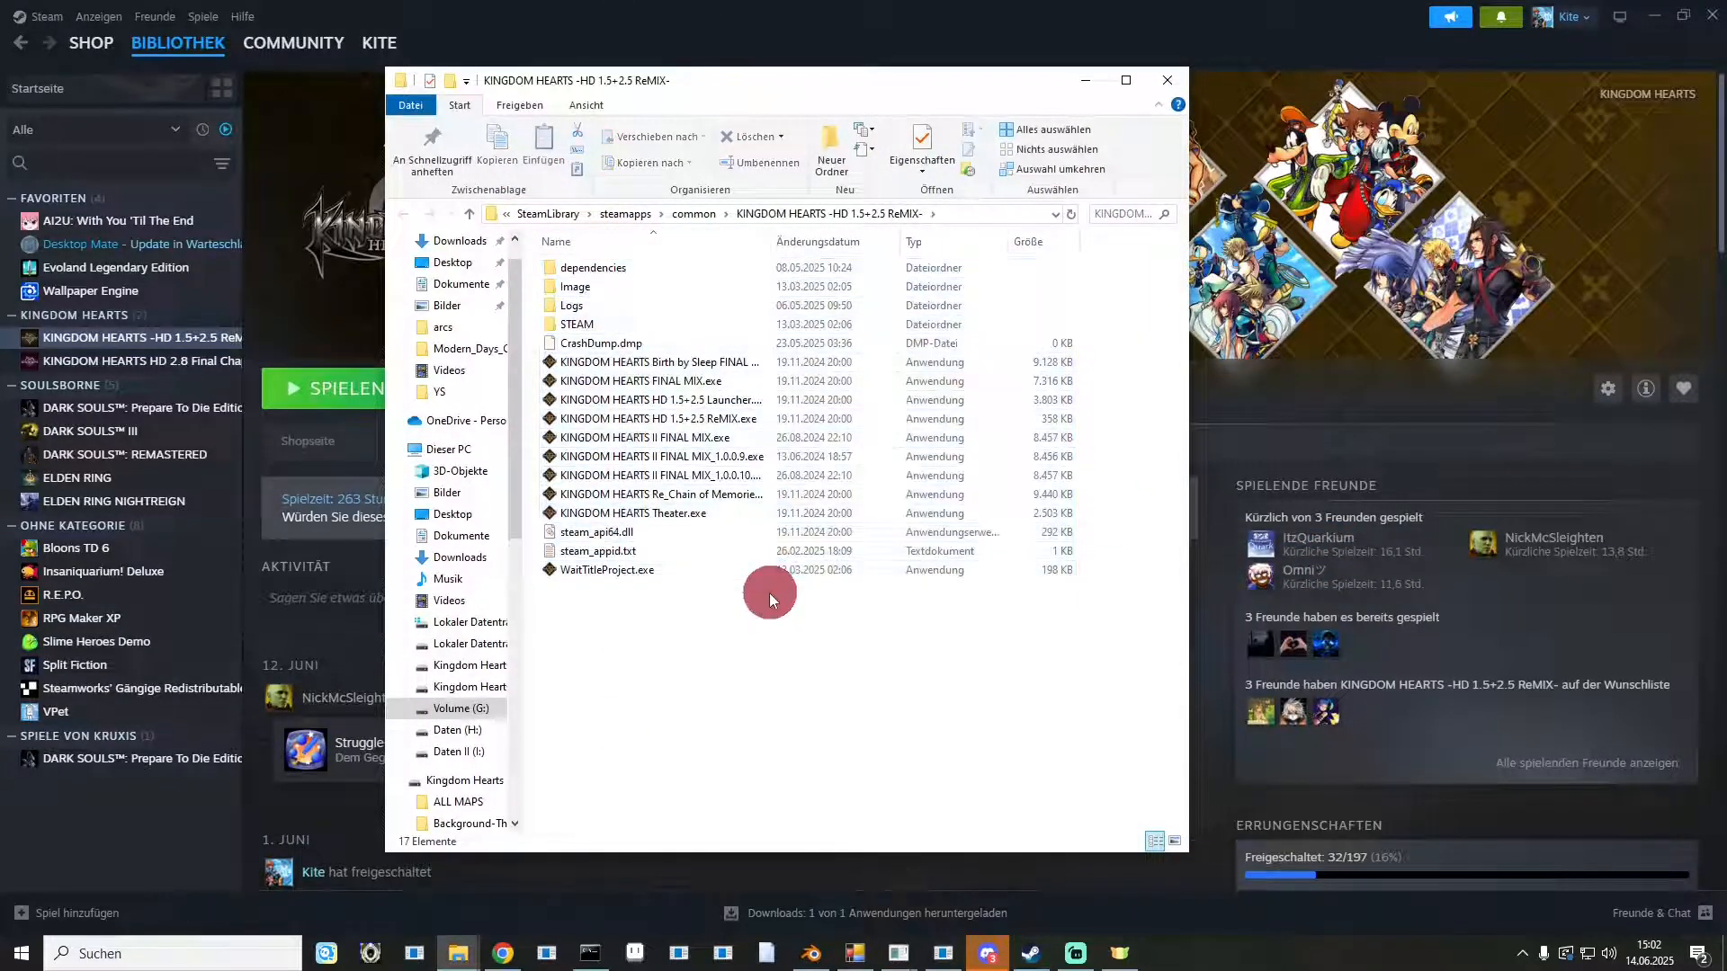
{"action": "left_click", "coordinate": [1653, 15]}
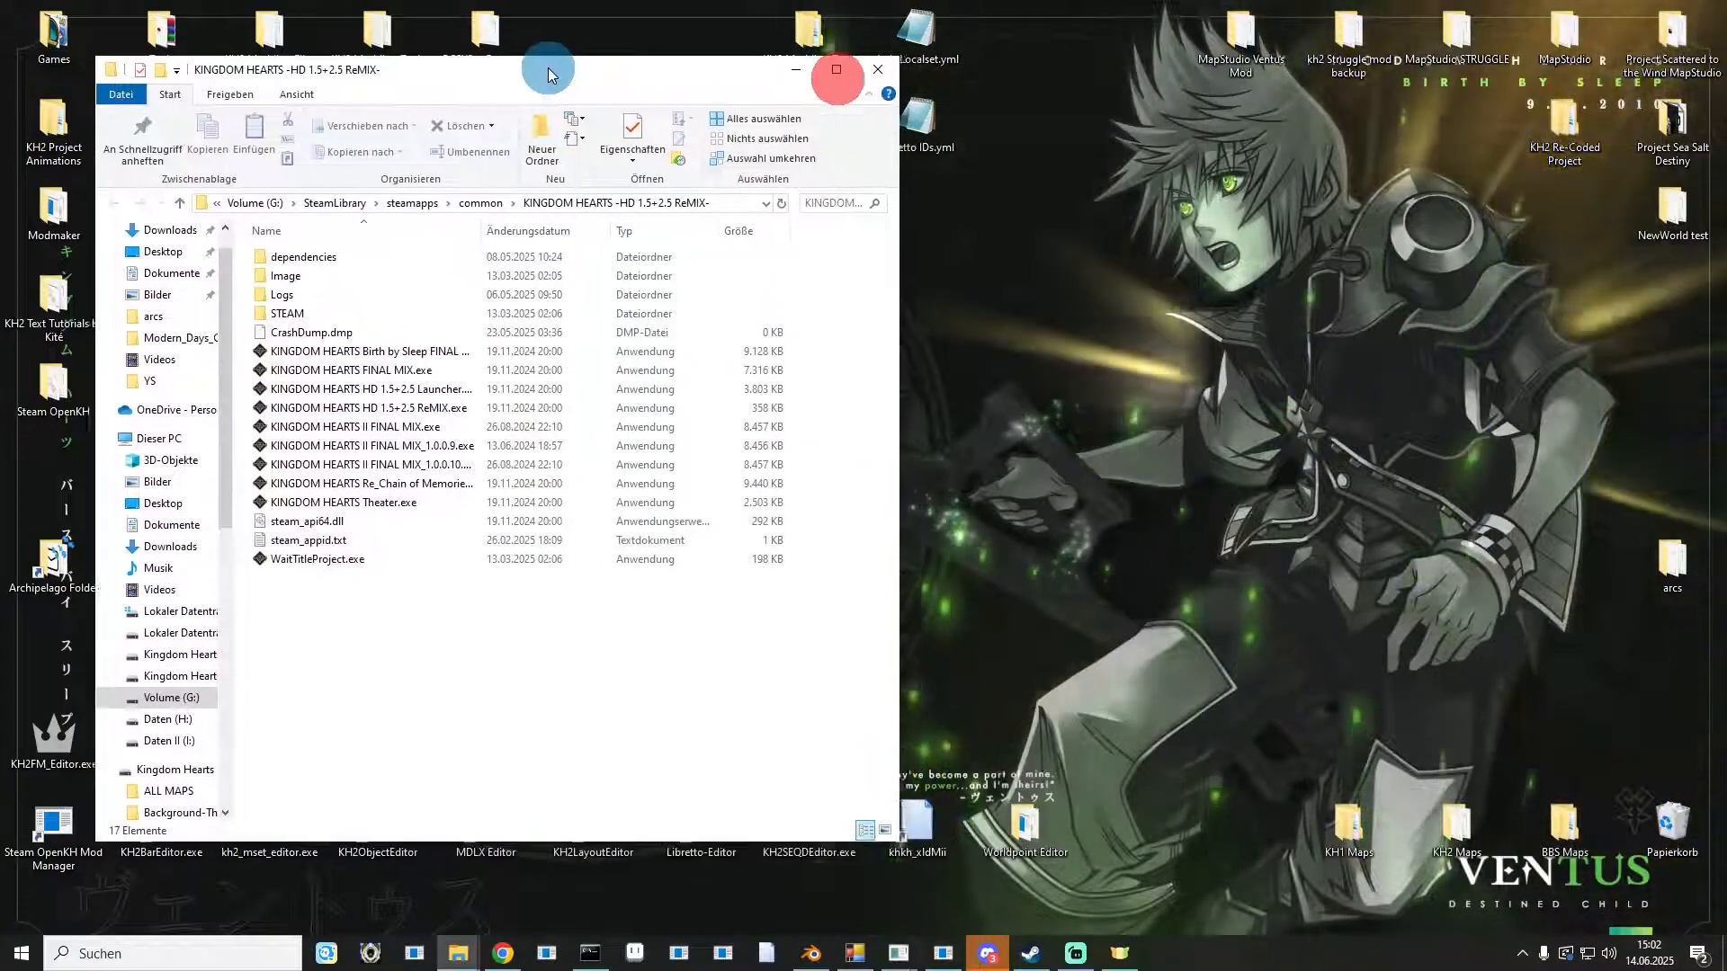
{"action": "left_click_drag", "start_coordinate": [838, 84], "coordinate": [474, 86]}
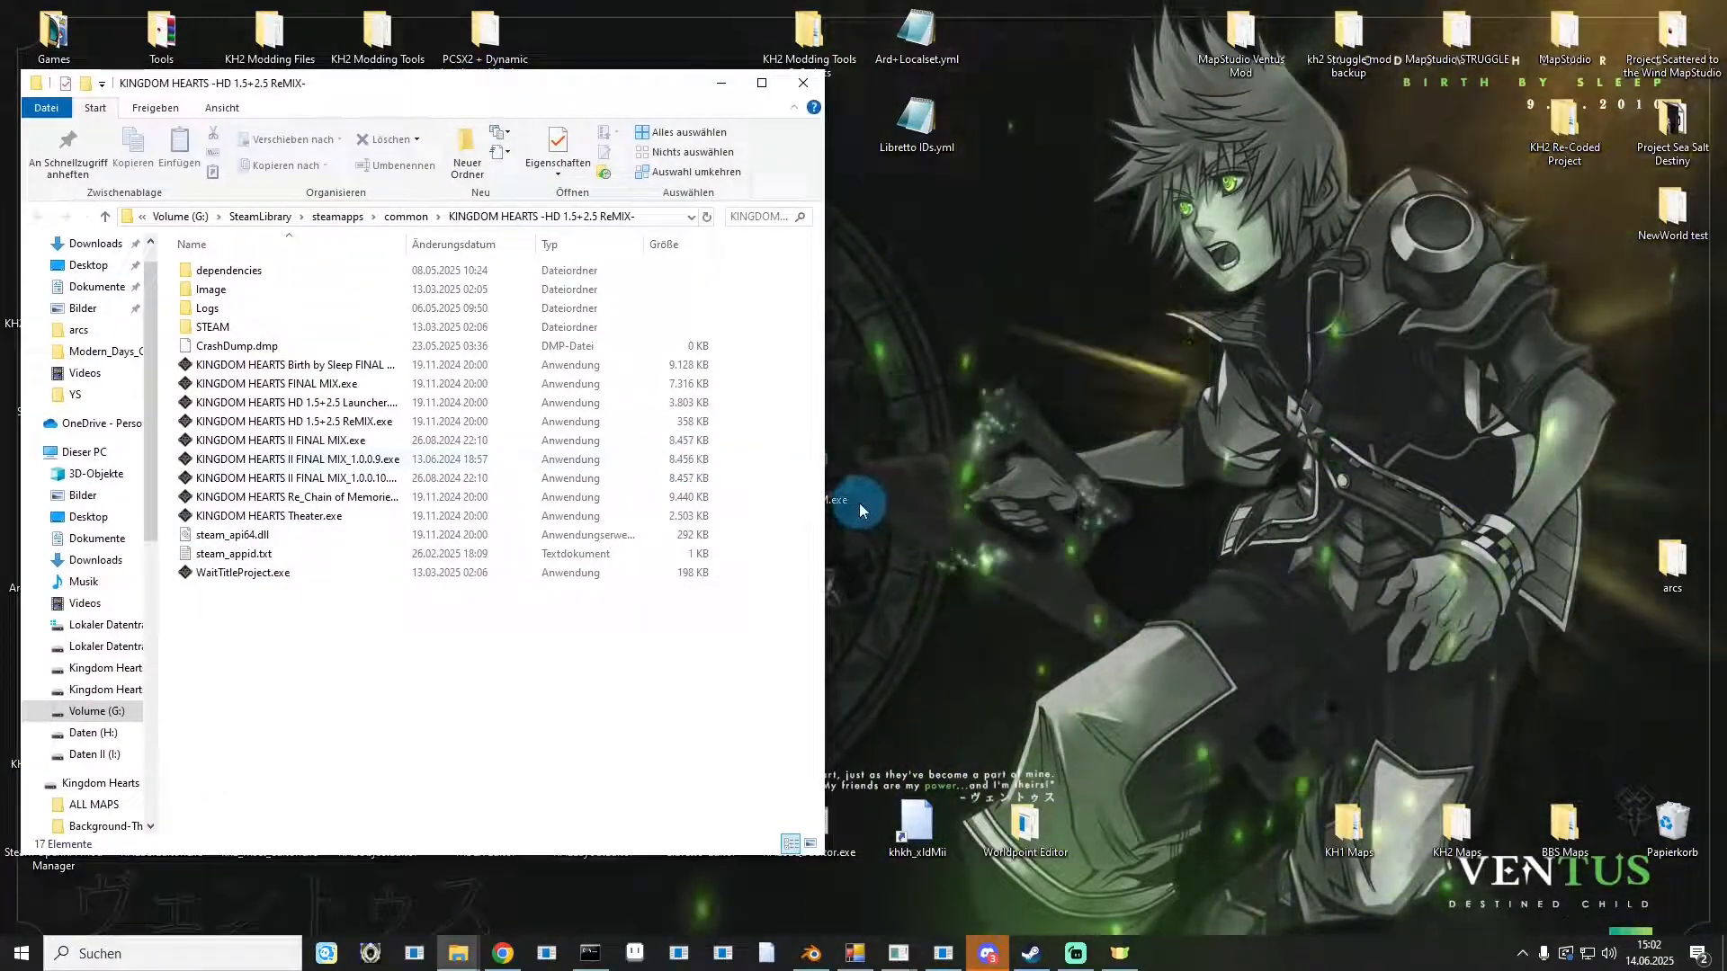
{"action": "left_click_drag", "start_coordinate": [841, 492], "coordinate": [590, 715]}
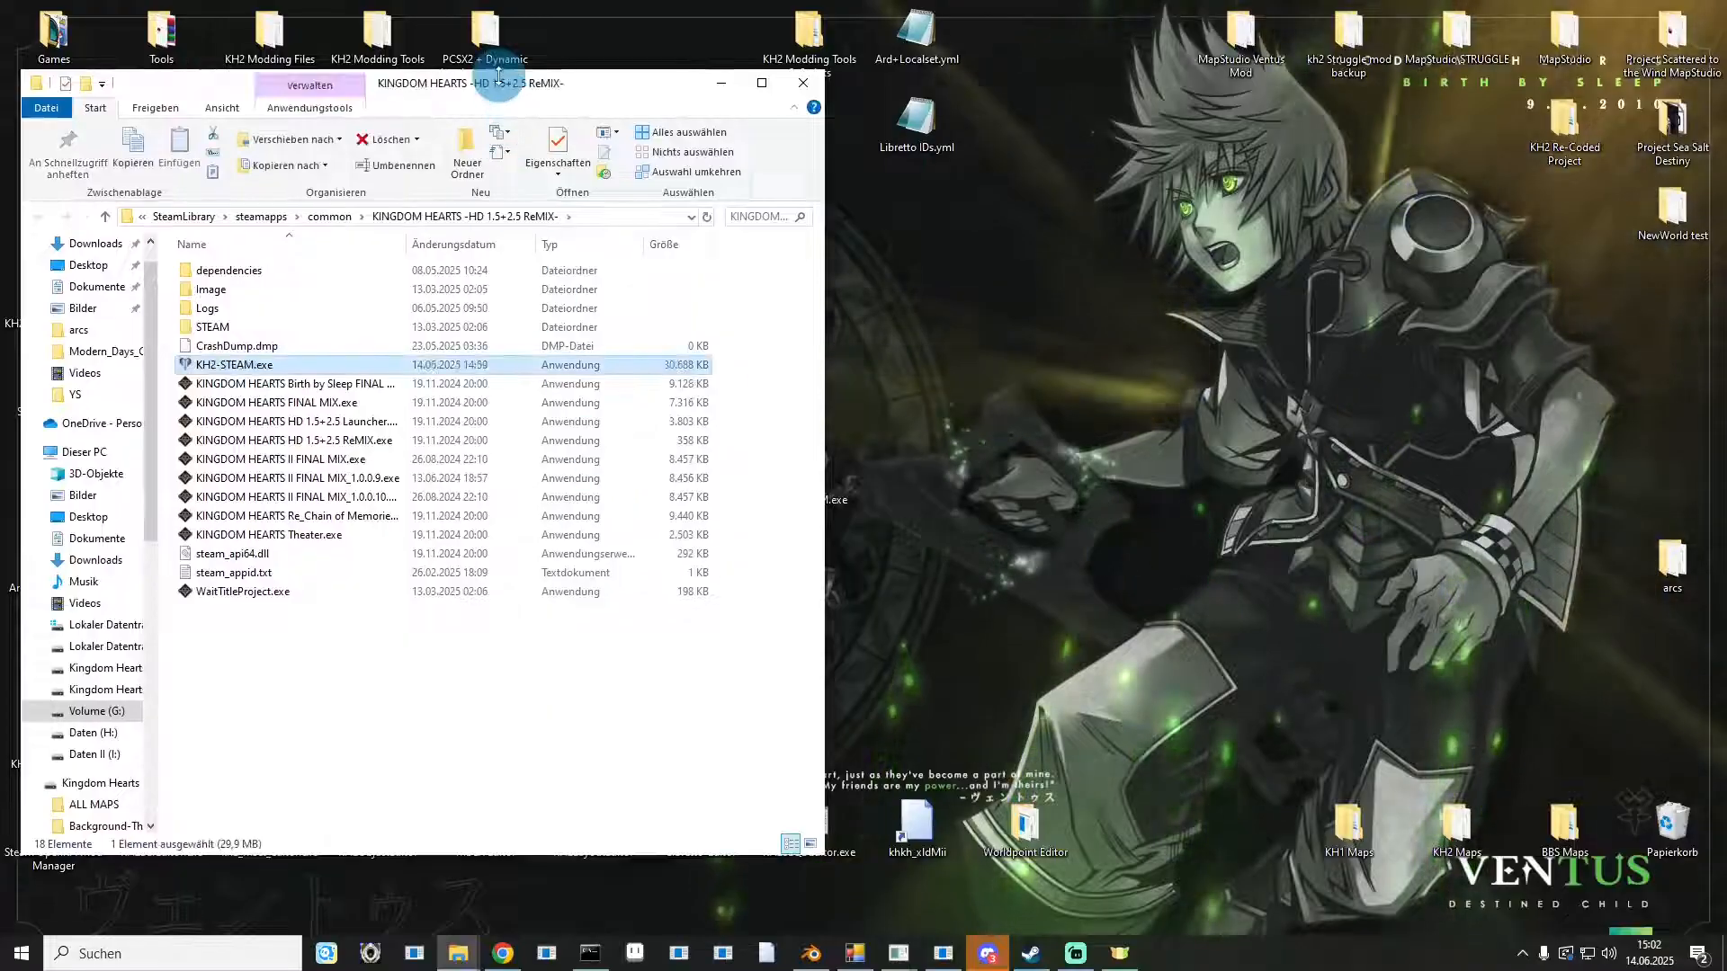
Copy the name of the original KINGDOM HEARTS II FINAL MIX.exe, then delete that file.
{"action": "left_click_drag", "start_coordinate": [494, 79], "coordinate": [942, 89]}
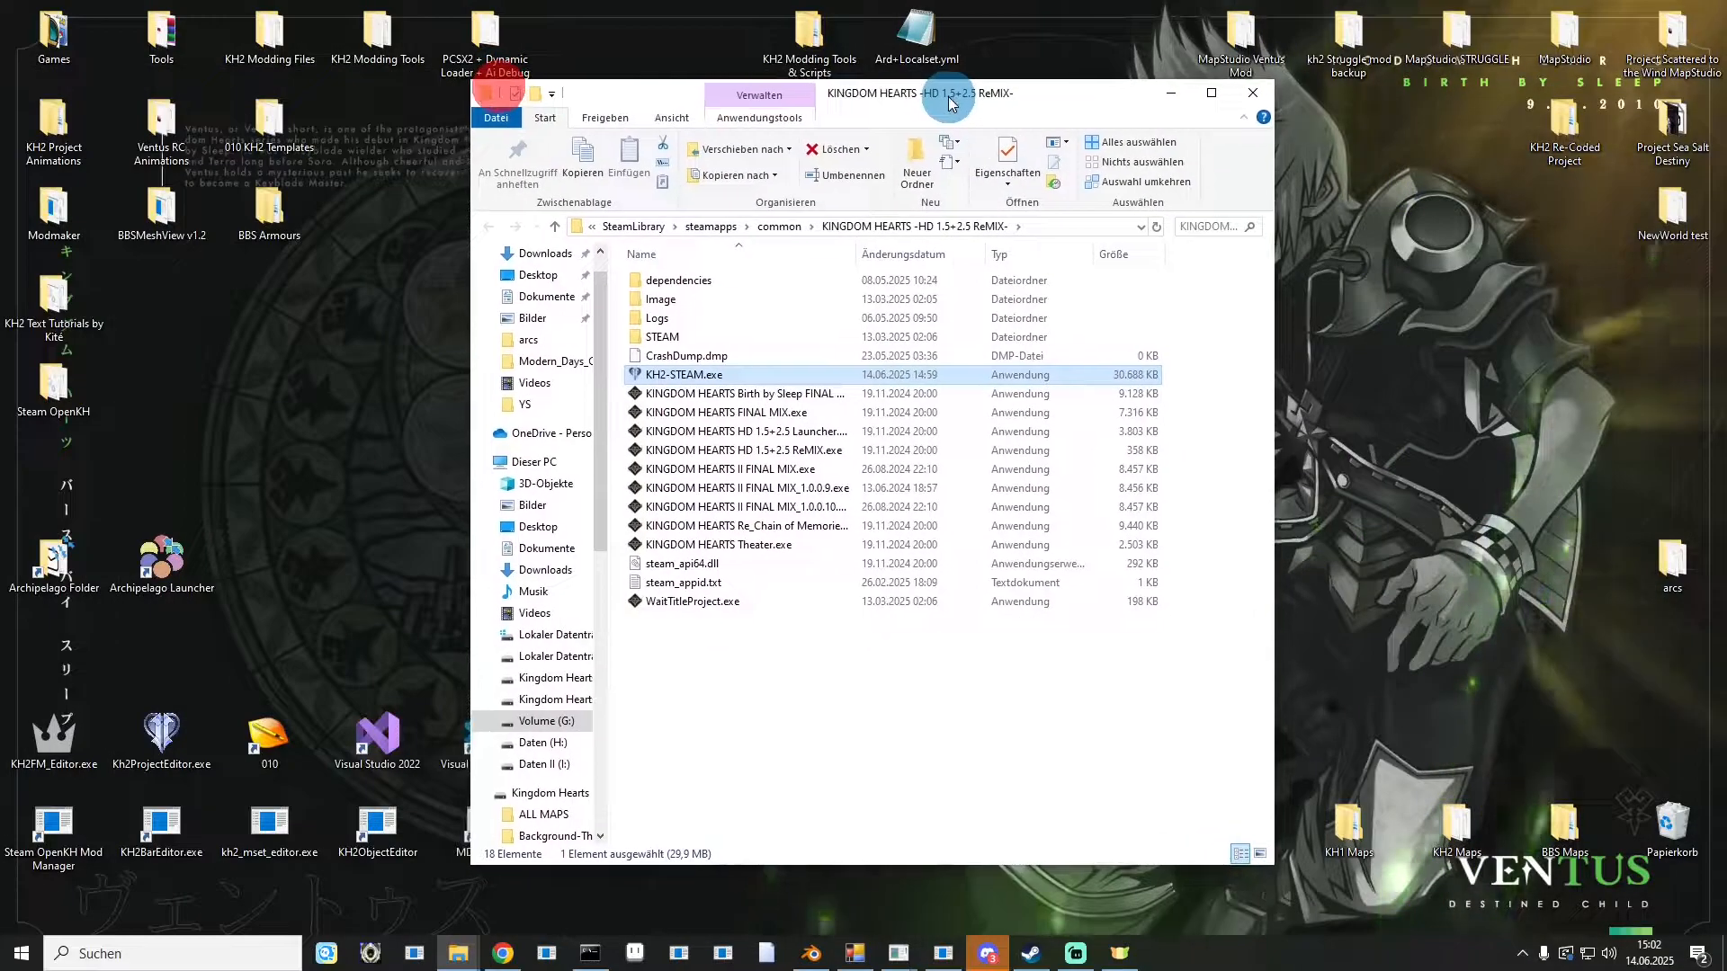
{"action": "left_click", "coordinate": [733, 472]}
{"action": "left_click", "coordinate": [733, 472]}
{"action": "key", "text": "ctrl+c"}
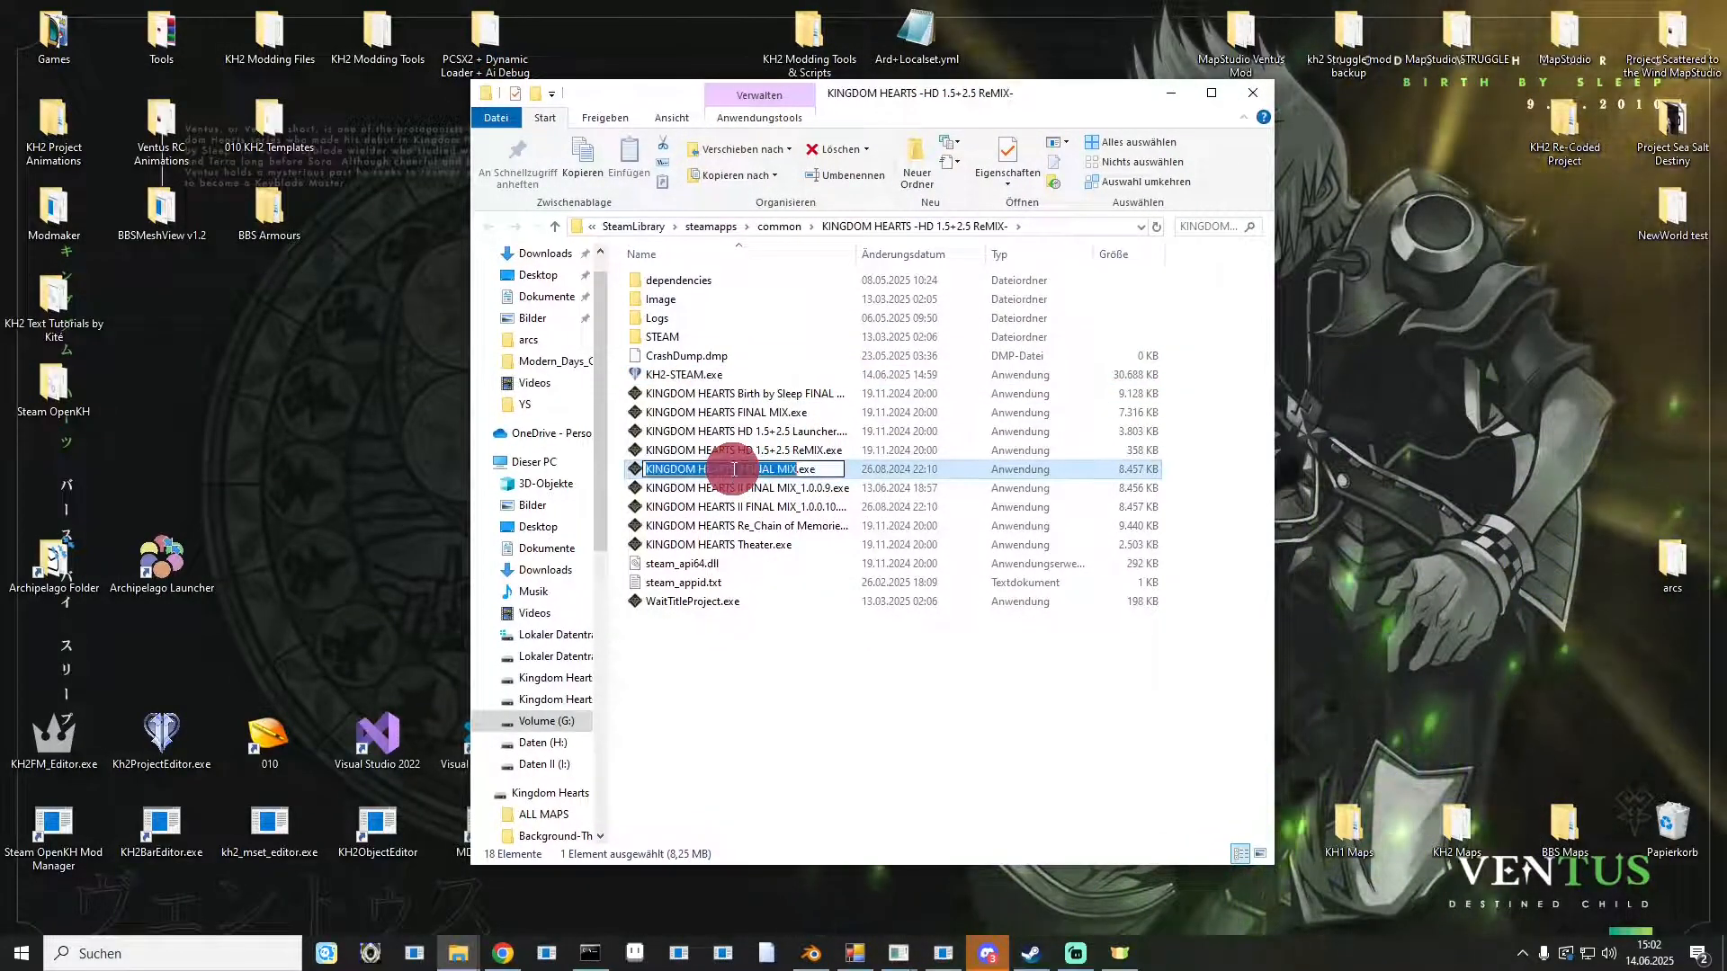
{"action": "key", "text": "Escape"}
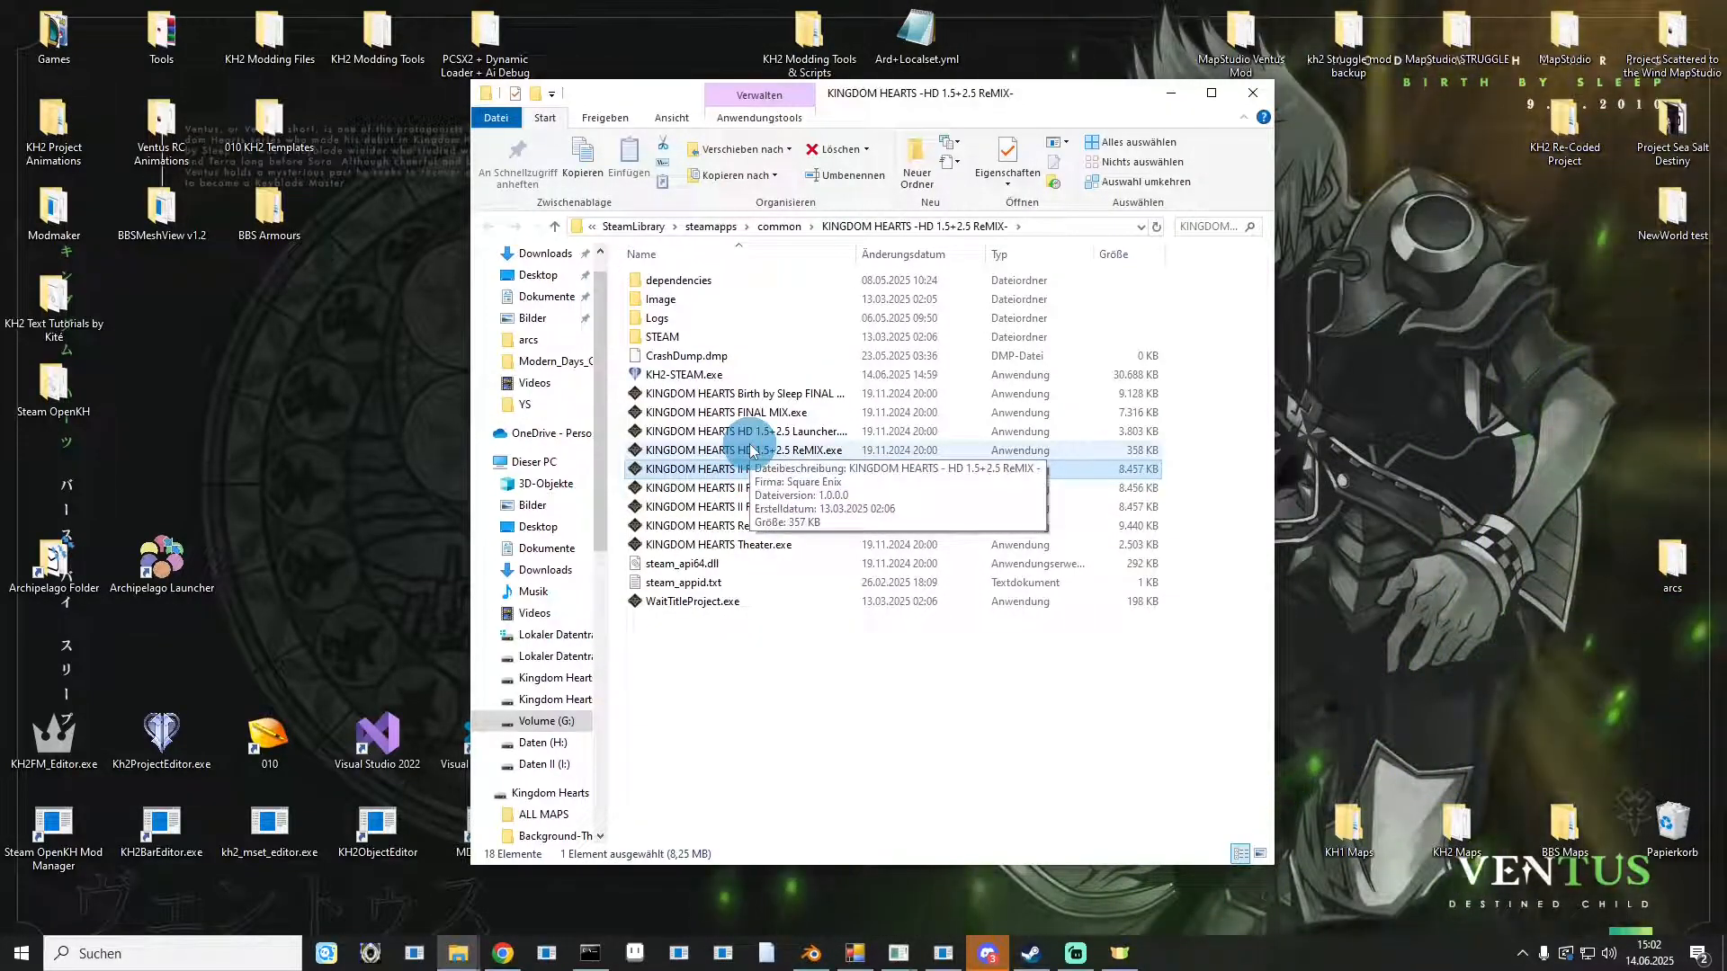
{"action": "key", "text": "Delete"}
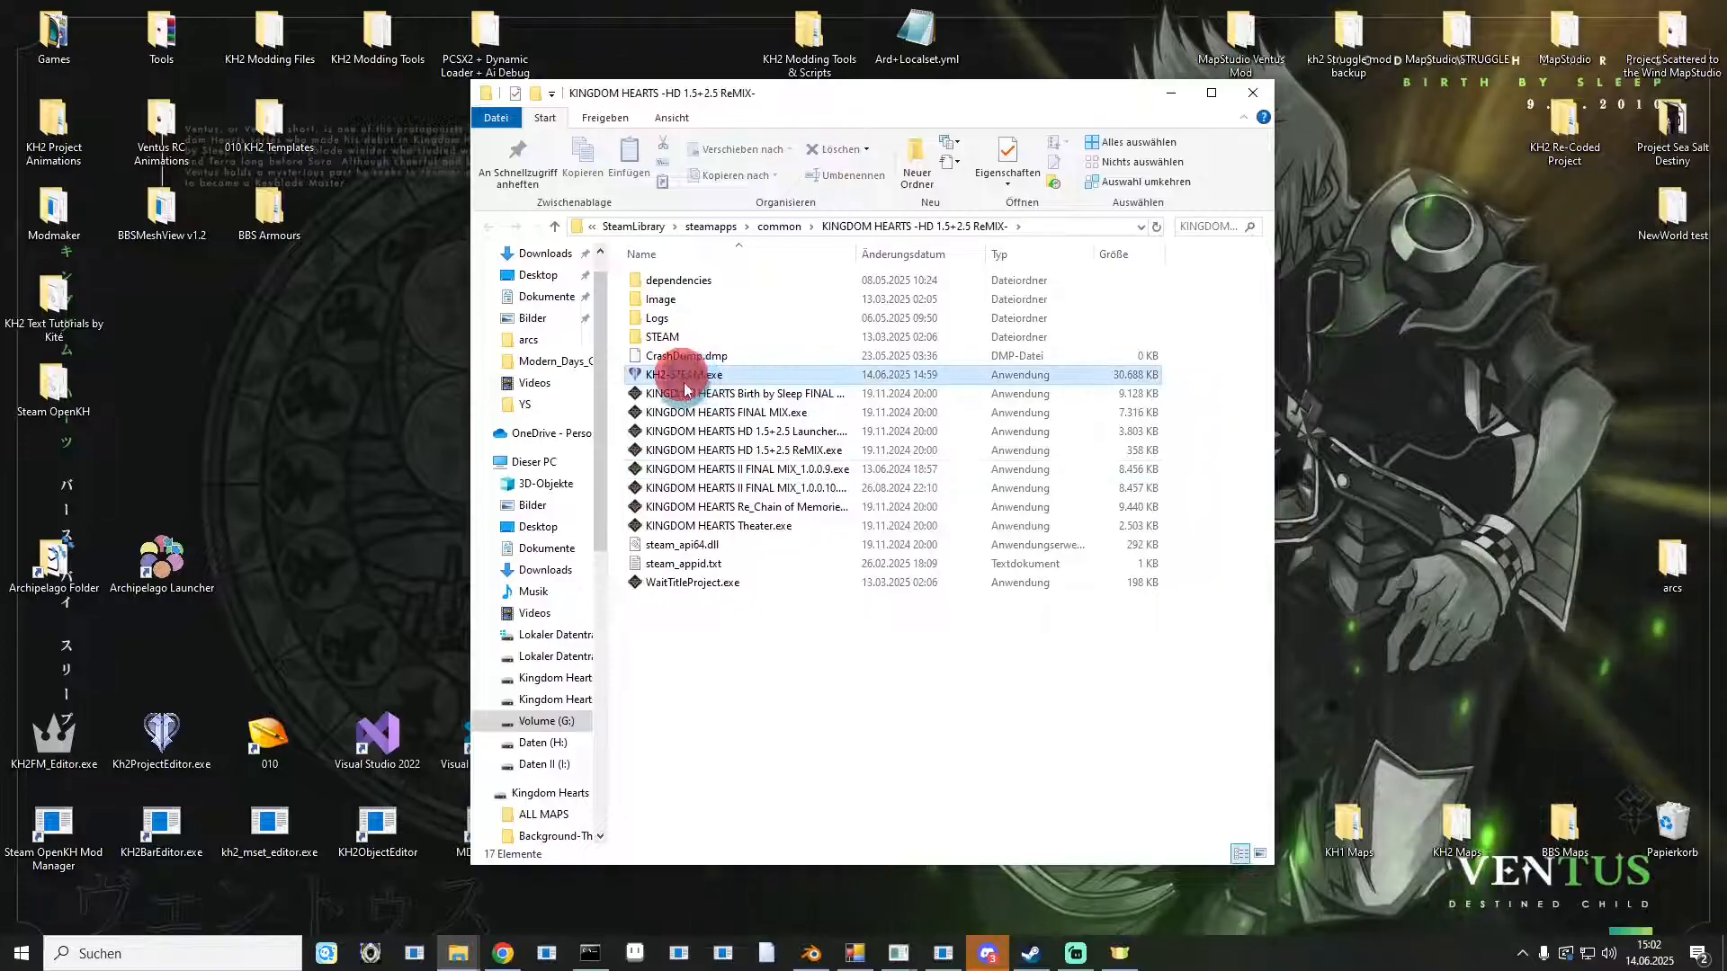
Rename KH2-STEAM.exe to KINGDOM HEARTS II FINAL MIX.exe using the copied name.
{"action": "left_click", "coordinate": [671, 375]}
{"action": "key", "text": "F2"}
{"action": "key", "text": "ctrl+v"}
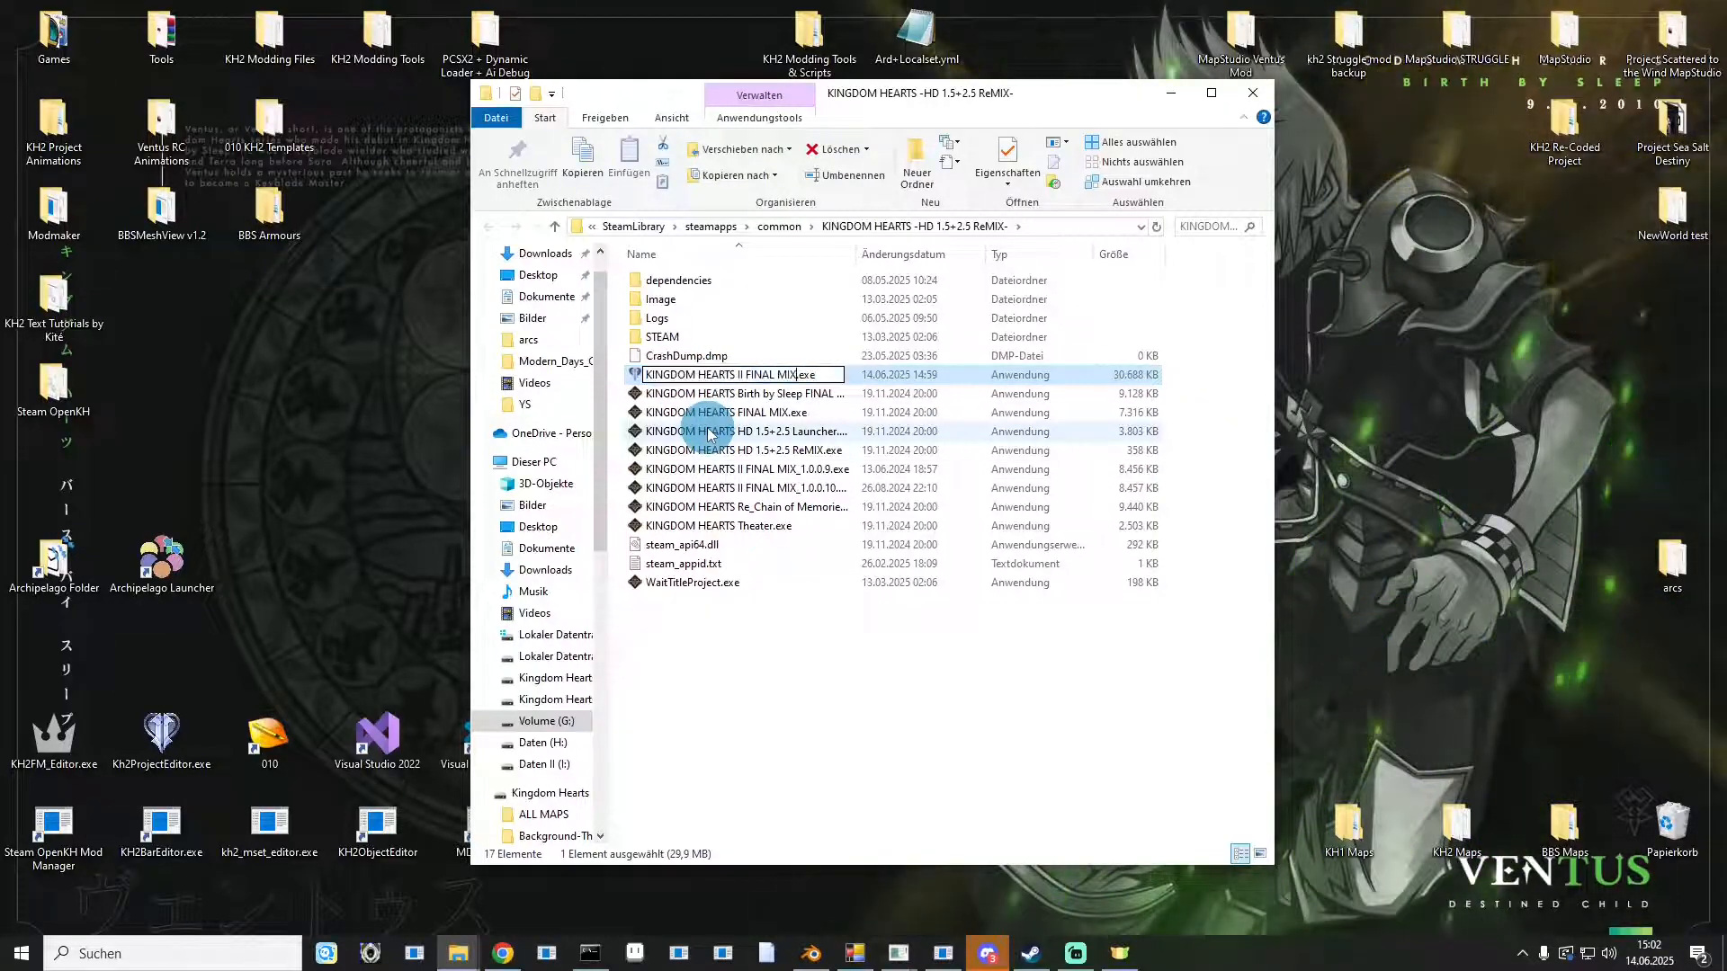
{"action": "left_click", "coordinate": [792, 700]}
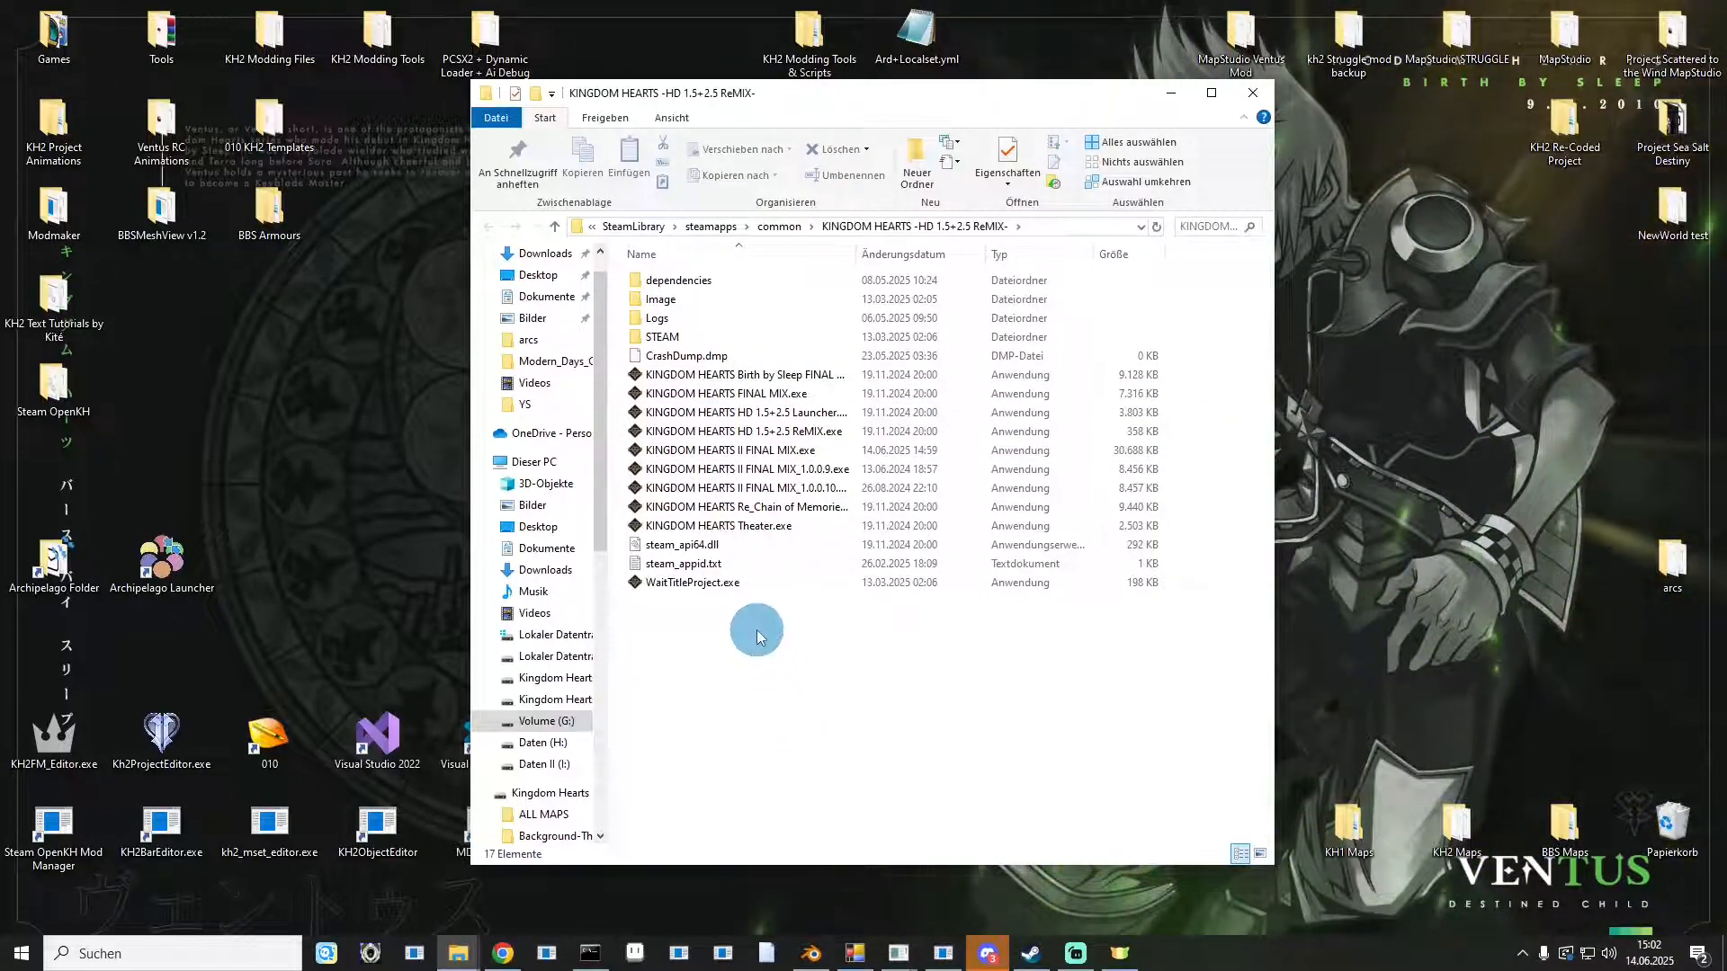
Launch the renamed KINGDOM HEARTS II FINAL MIX.exe, choosing to run it anyway past the SmartScreen warning.
{"action": "left_click", "coordinate": [735, 452]}
{"action": "double_click", "coordinate": [736, 452]}
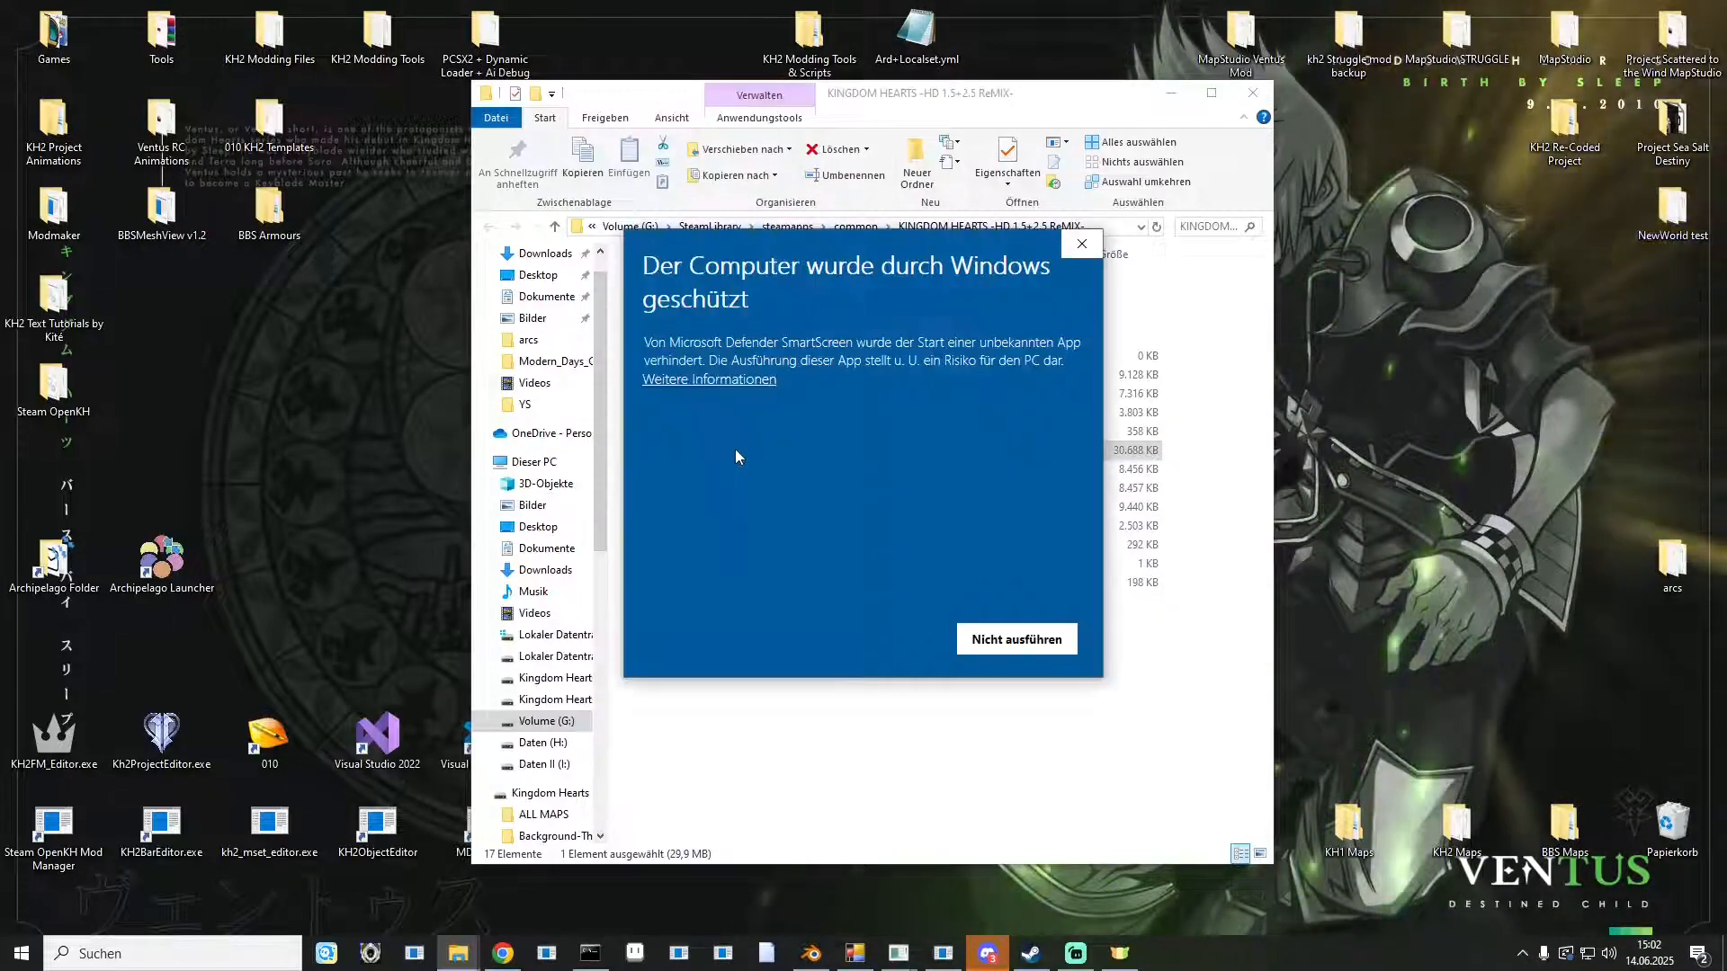
{"action": "left_click", "coordinate": [753, 382]}
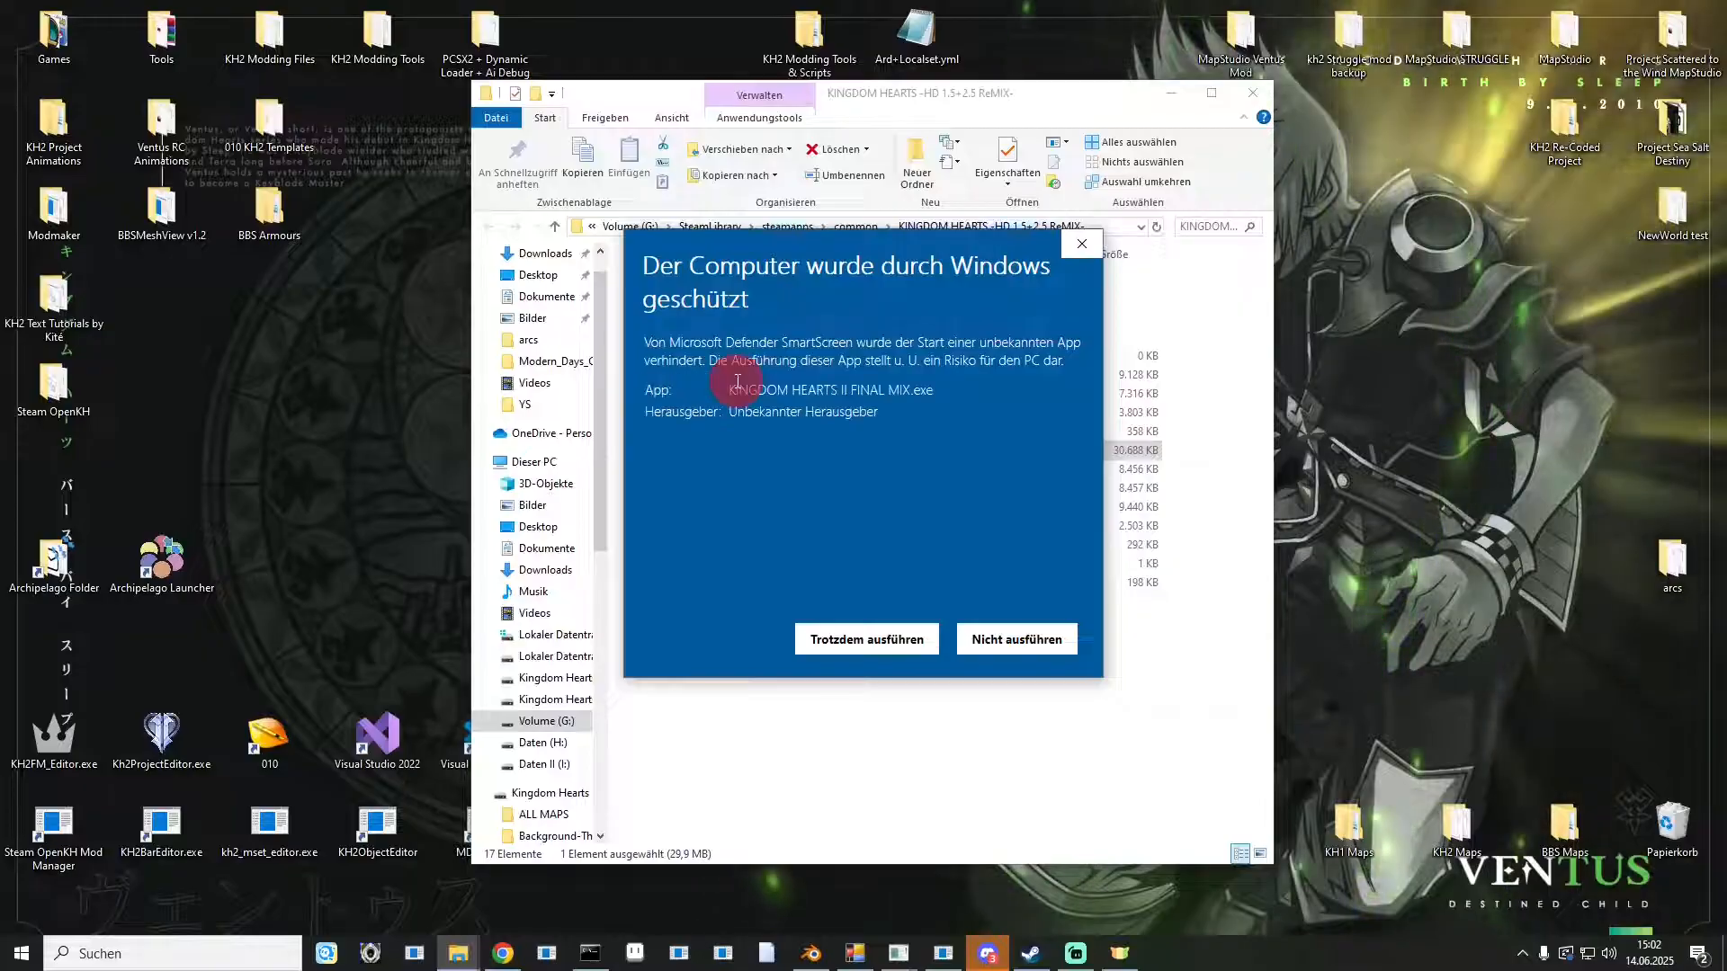
{"action": "left_click", "coordinate": [861, 633]}
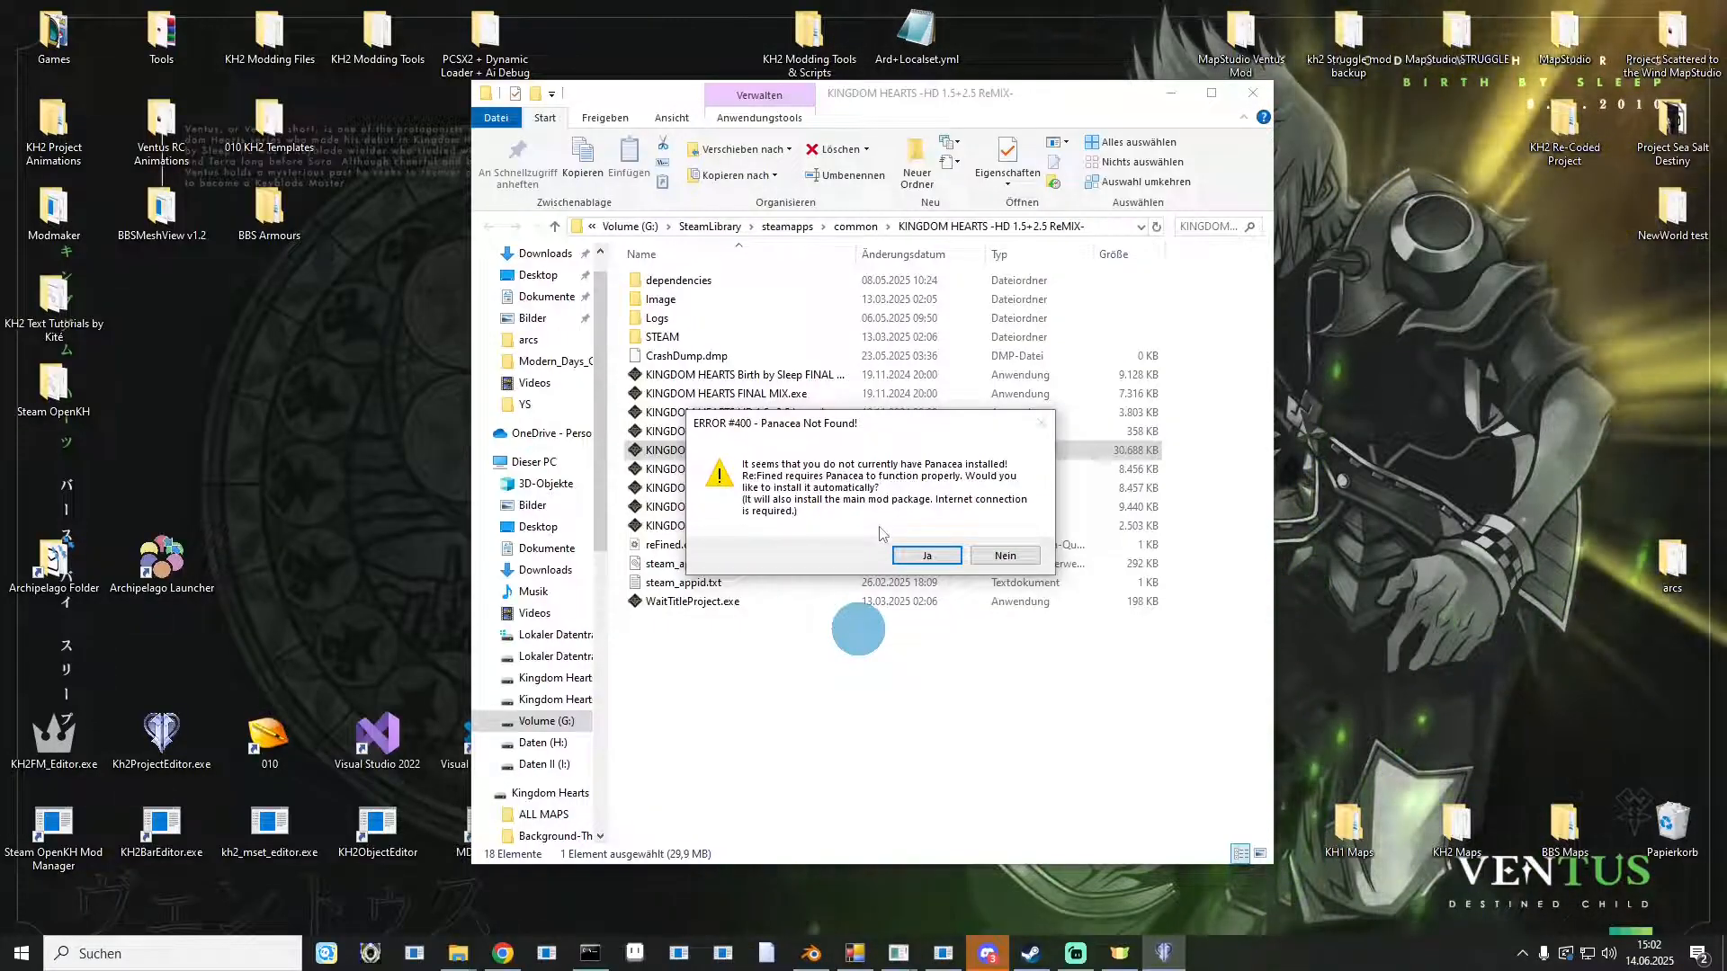
Accept the automatic Panacea install and the Original Soundtrack, Vanilla Heartless and Japanese Voices add-ons.
{"action": "left_click", "coordinate": [924, 556]}
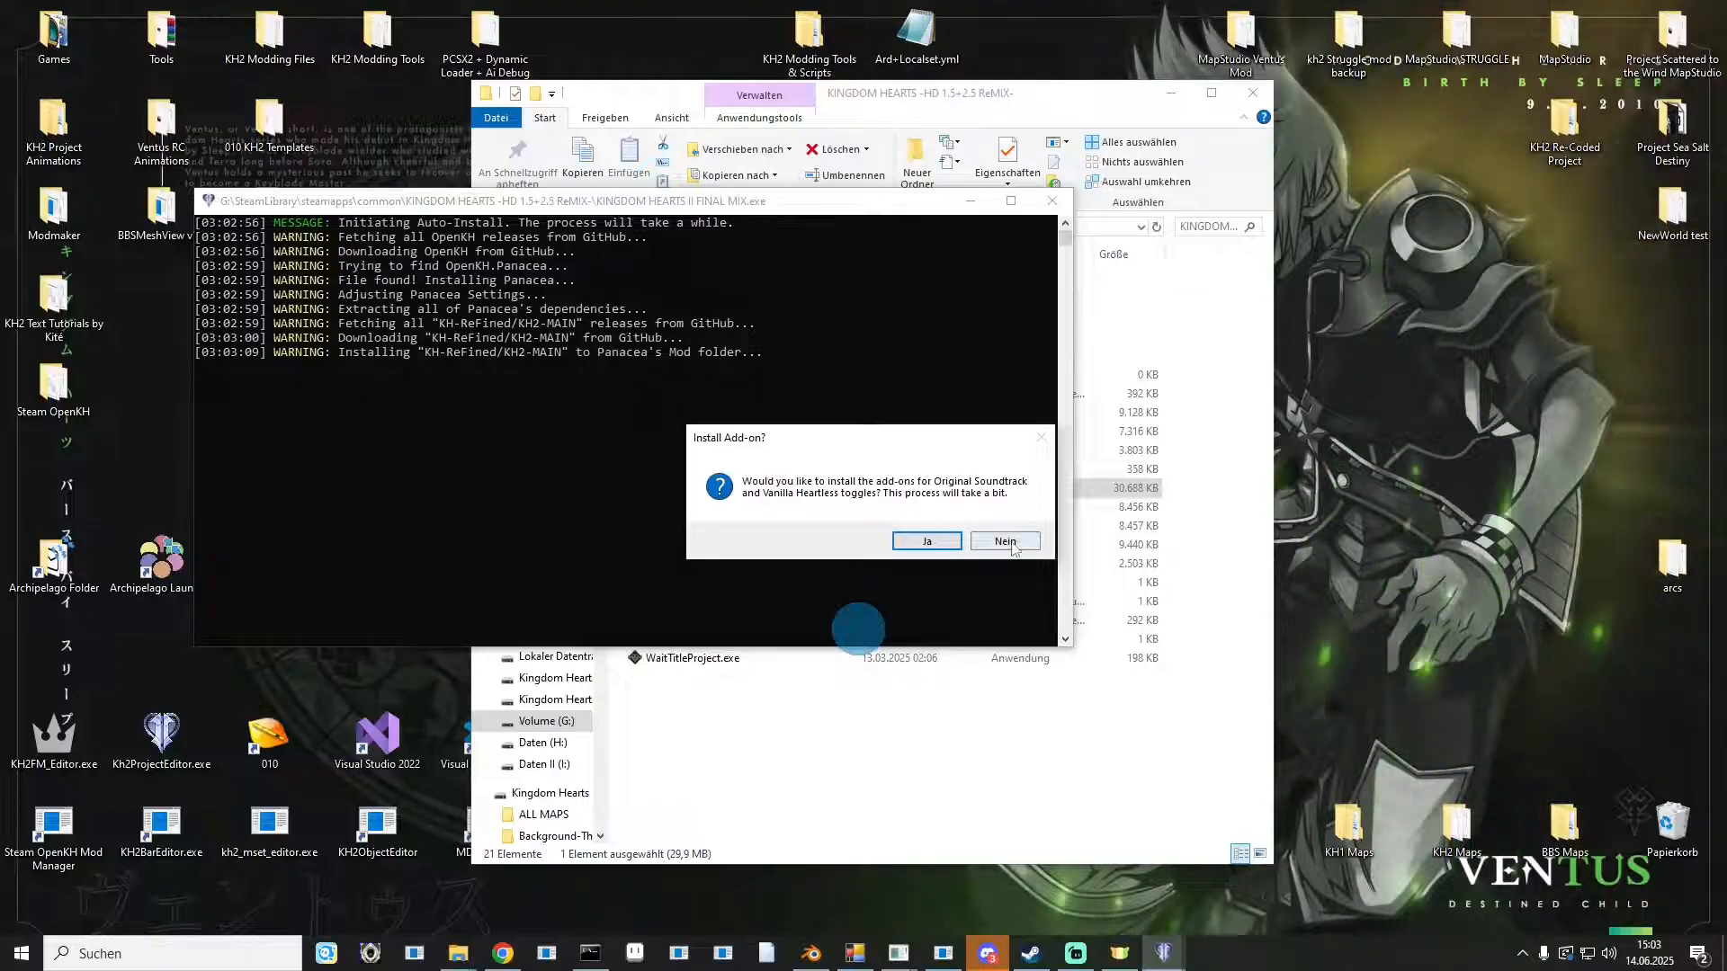
{"action": "left_click", "coordinate": [929, 545]}
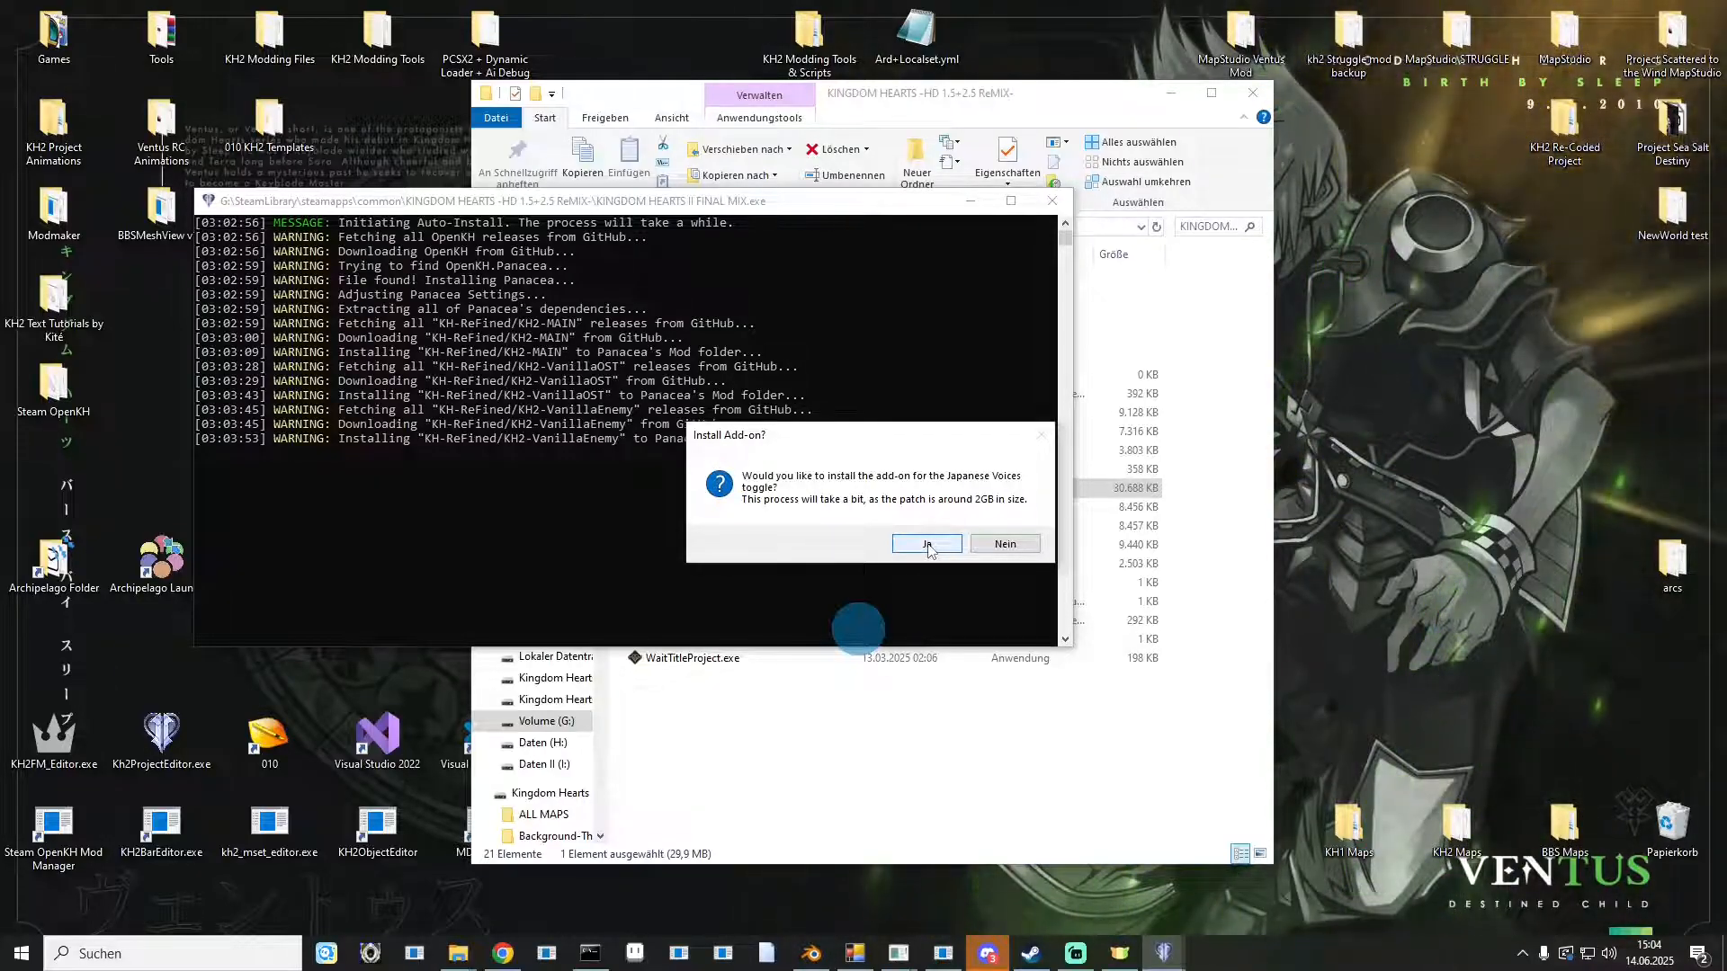
{"action": "left_click", "coordinate": [927, 545]}
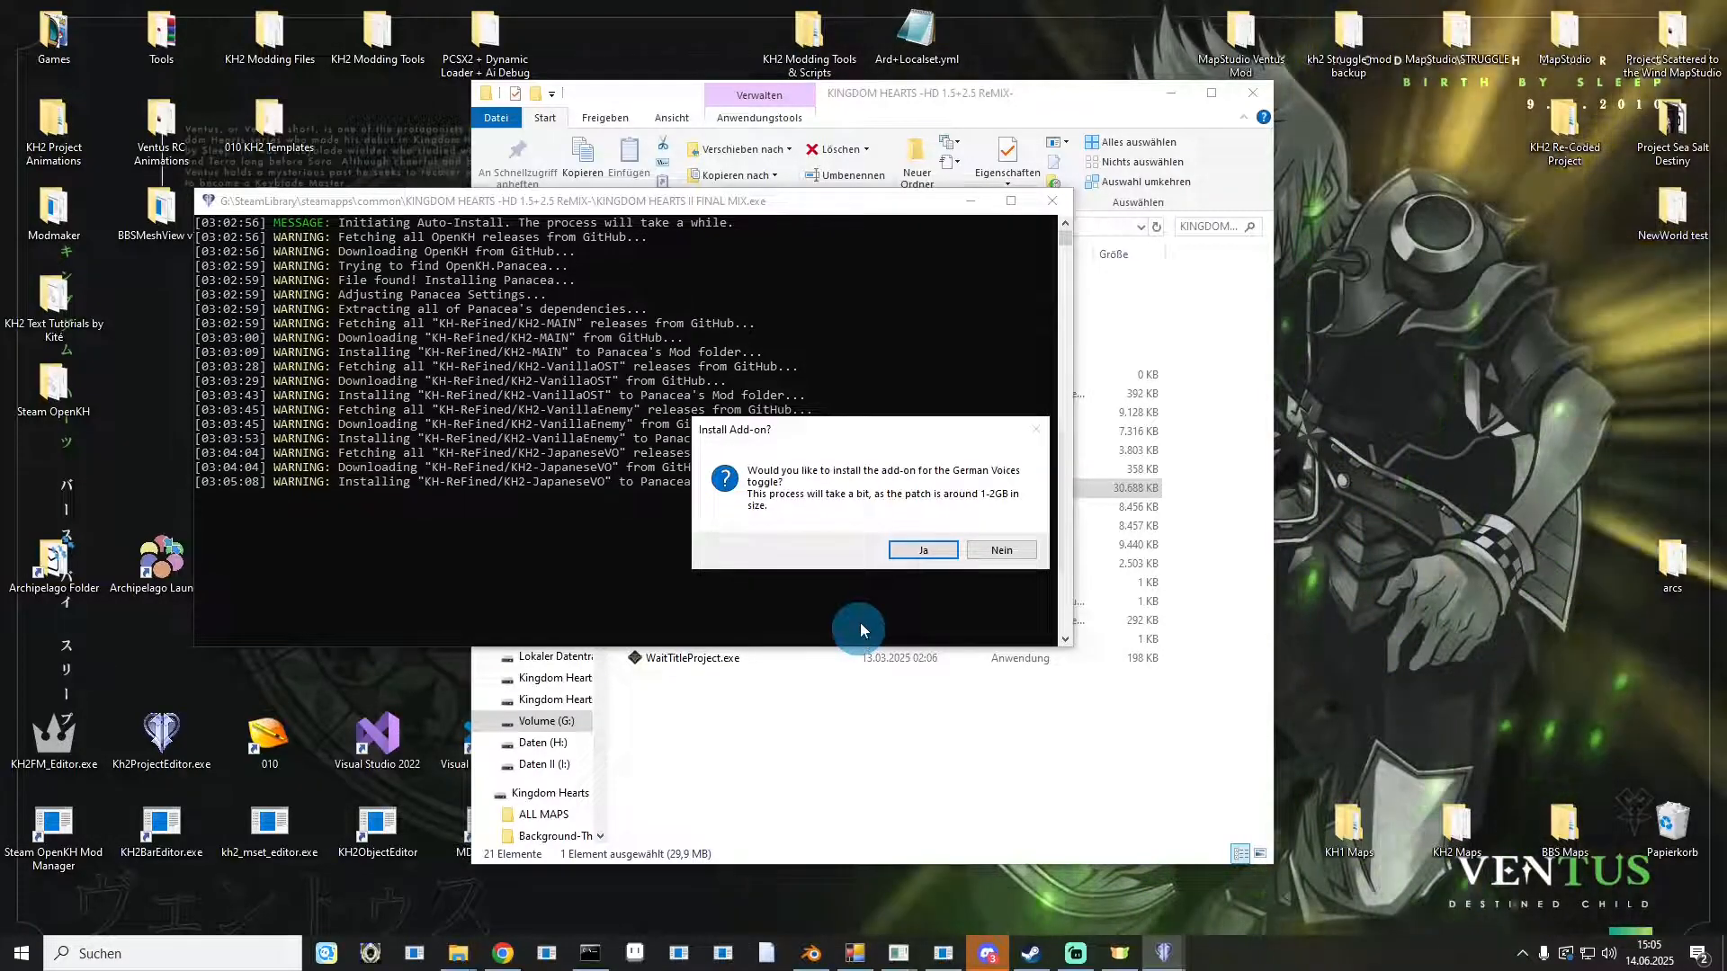
Decline the German Voices add-on and close the Panacea setup completion message.
{"action": "left_click", "coordinate": [1005, 555]}
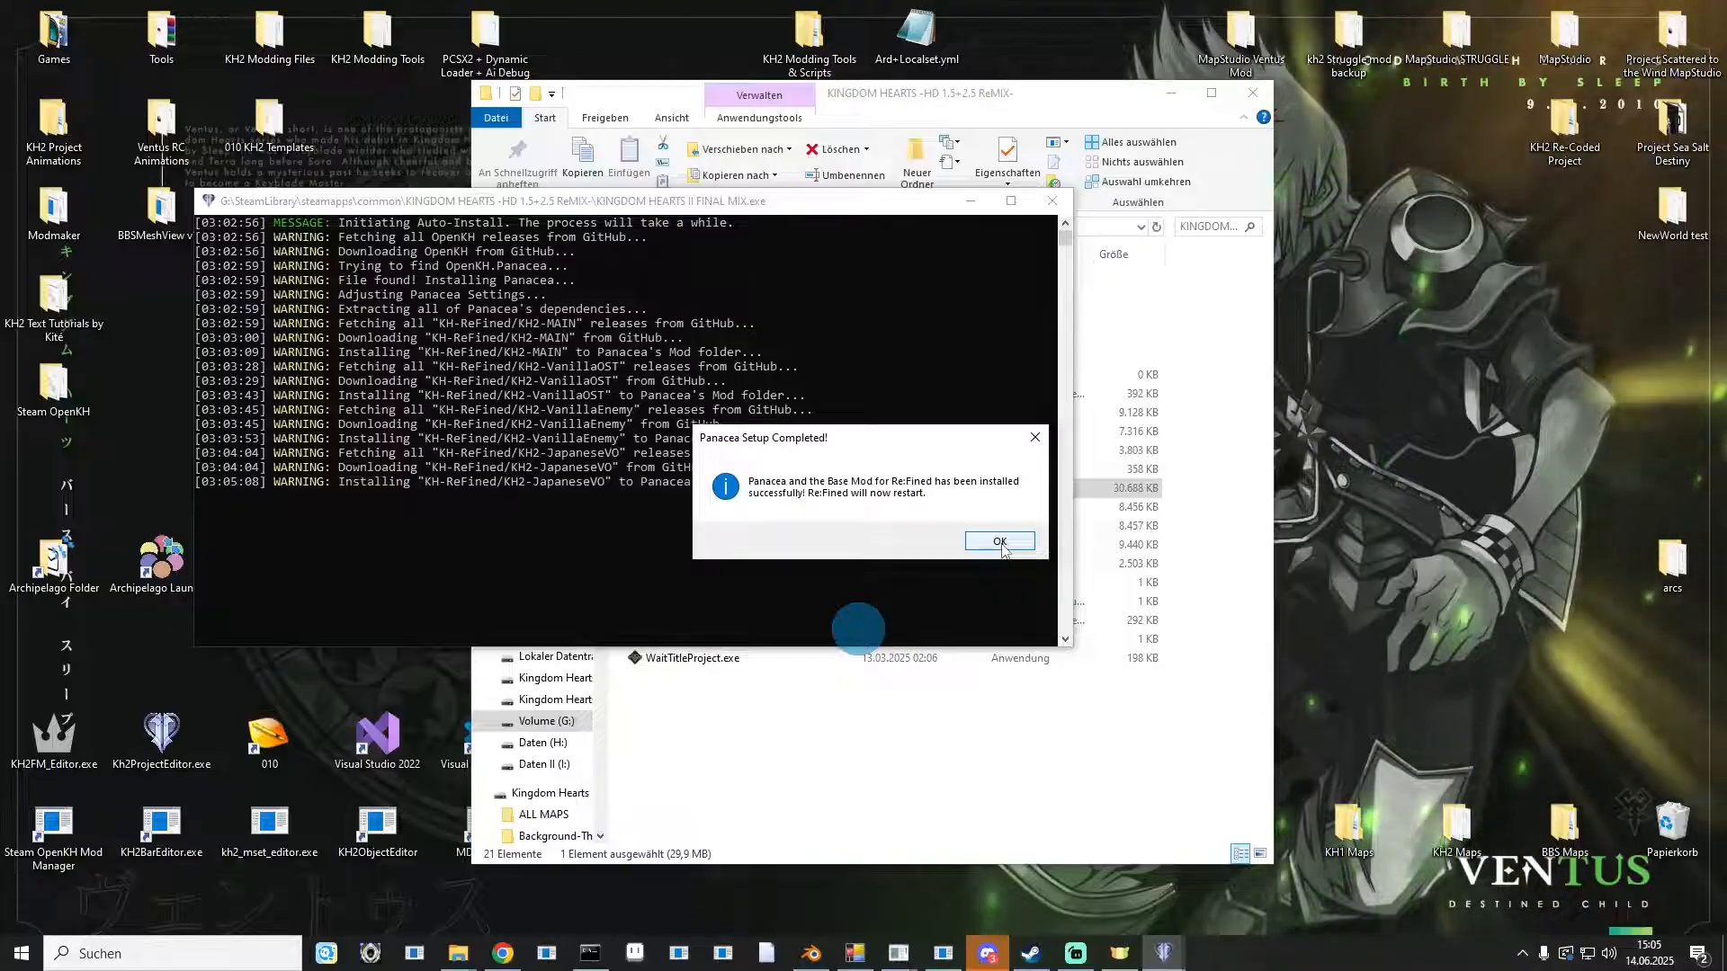
{"action": "left_click", "coordinate": [999, 542]}
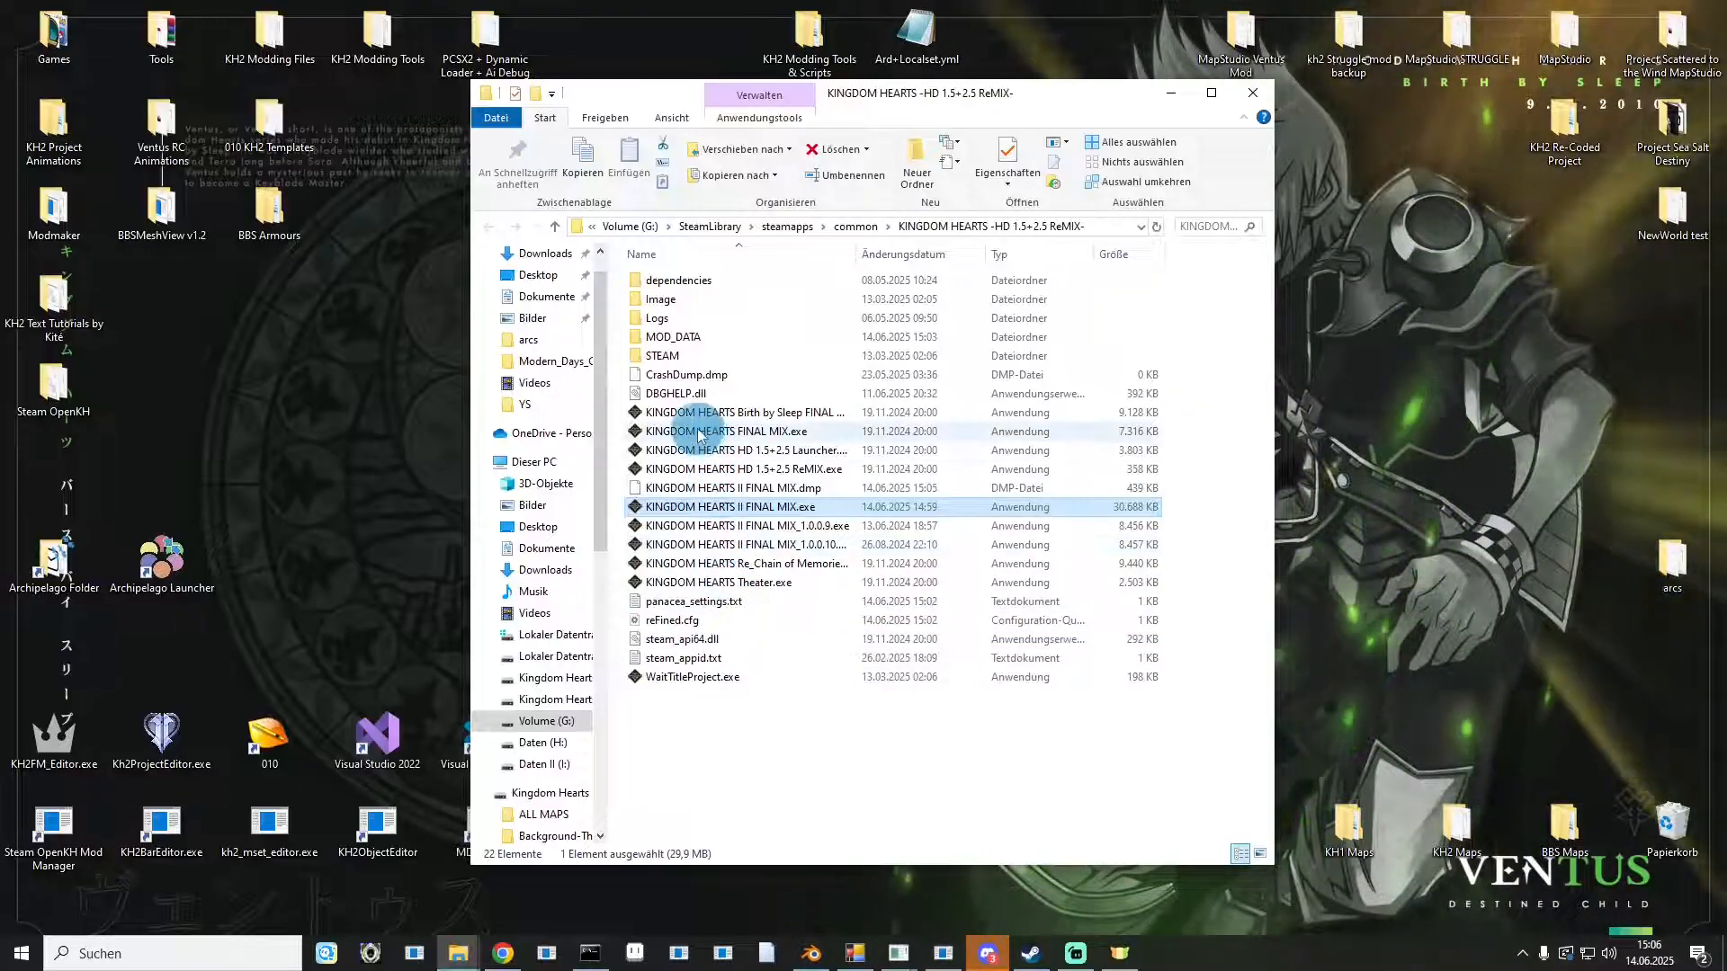
Browse the MOD_DATA kh2 folder and its voice subfolders to check the installed mod files, then return to the game folder.
{"action": "left_click", "coordinate": [665, 399]}
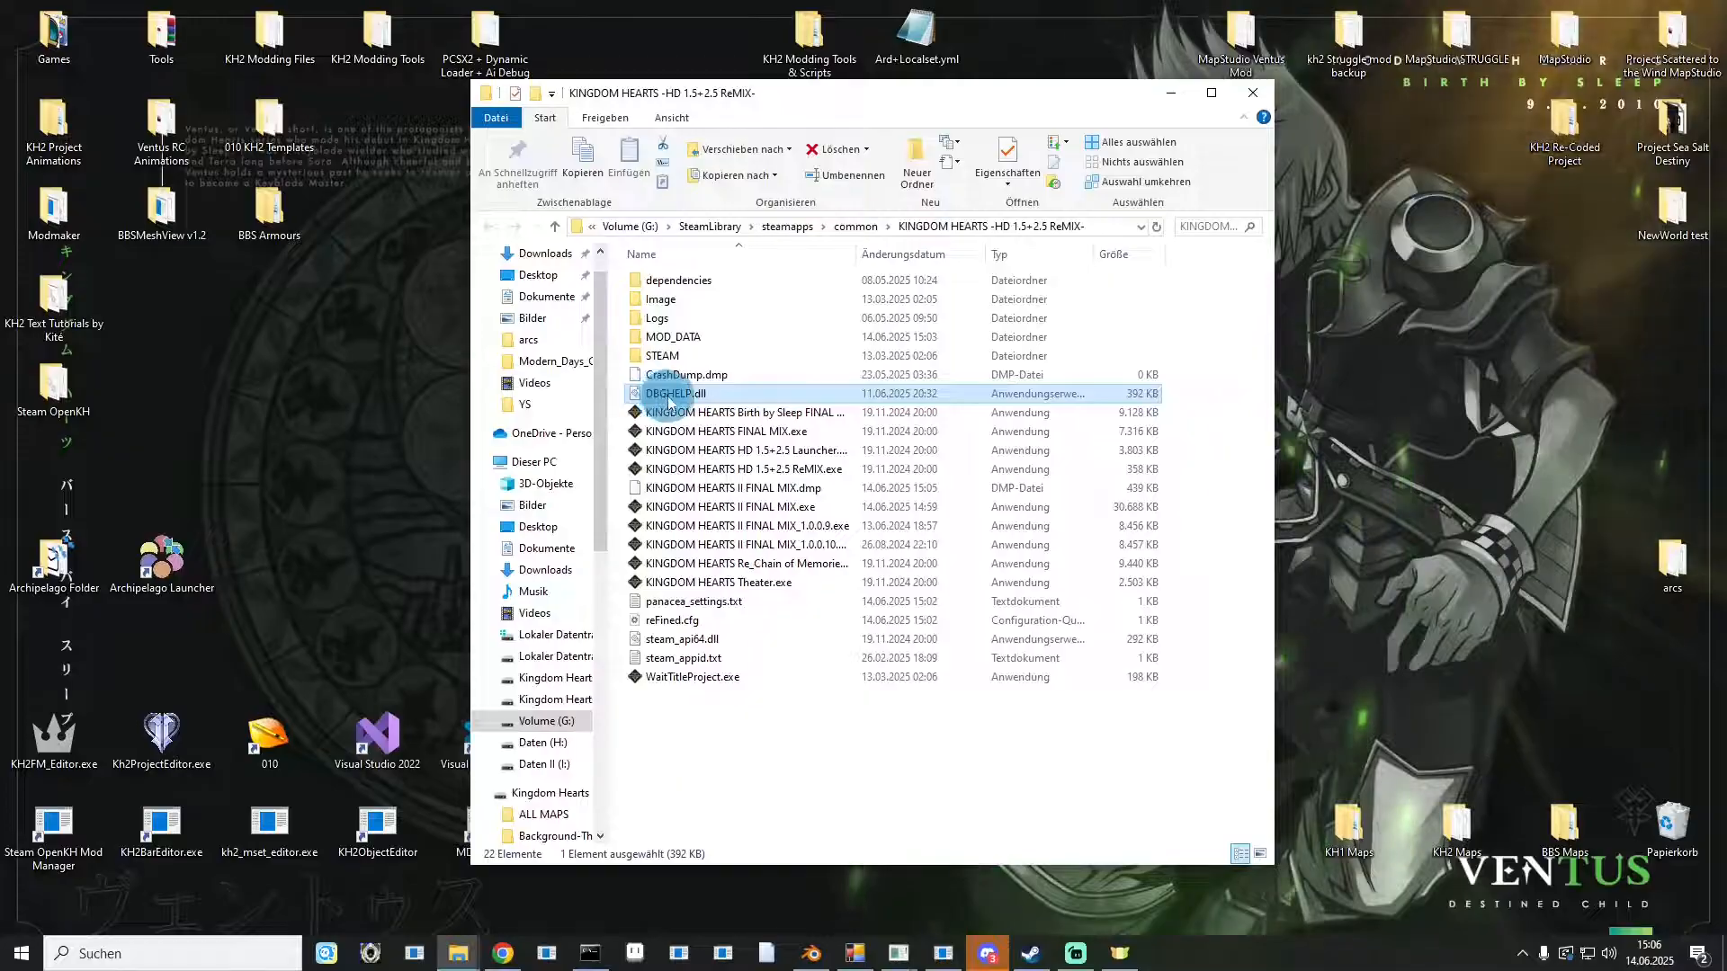
{"action": "double_click", "coordinate": [681, 339]}
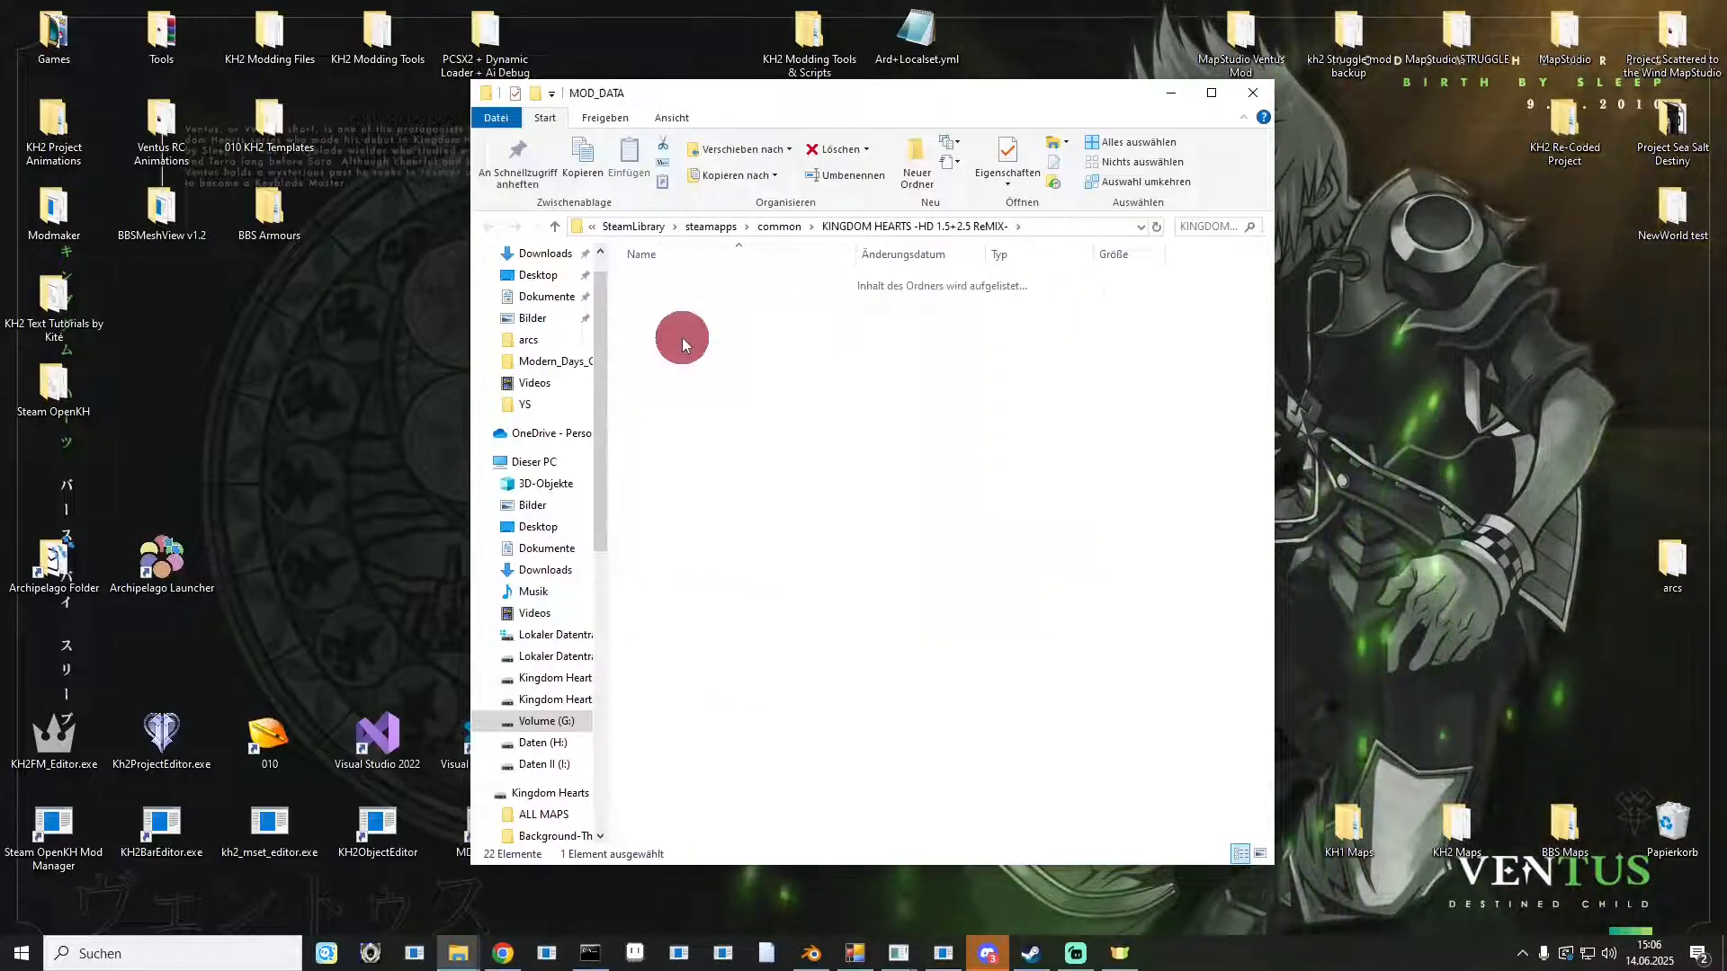
{"action": "double_click", "coordinate": [664, 281]}
{"action": "left_click_drag", "start_coordinate": [788, 781], "coordinate": [727, 271]}
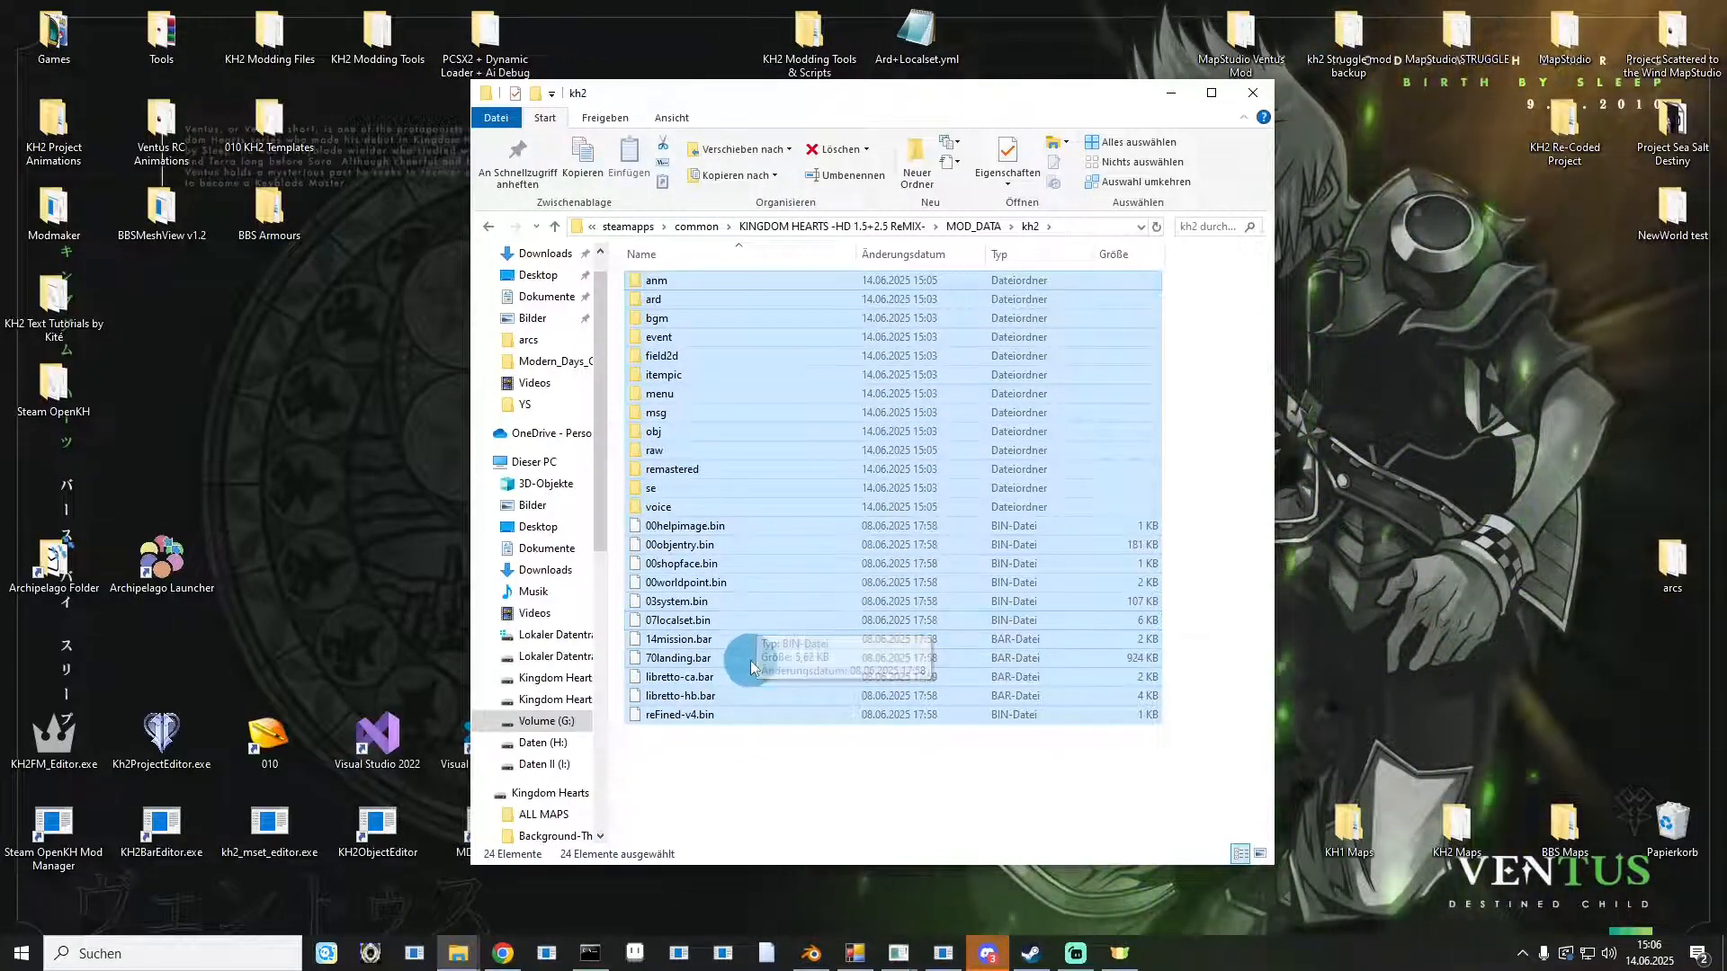
{"action": "double_click", "coordinate": [709, 509]}
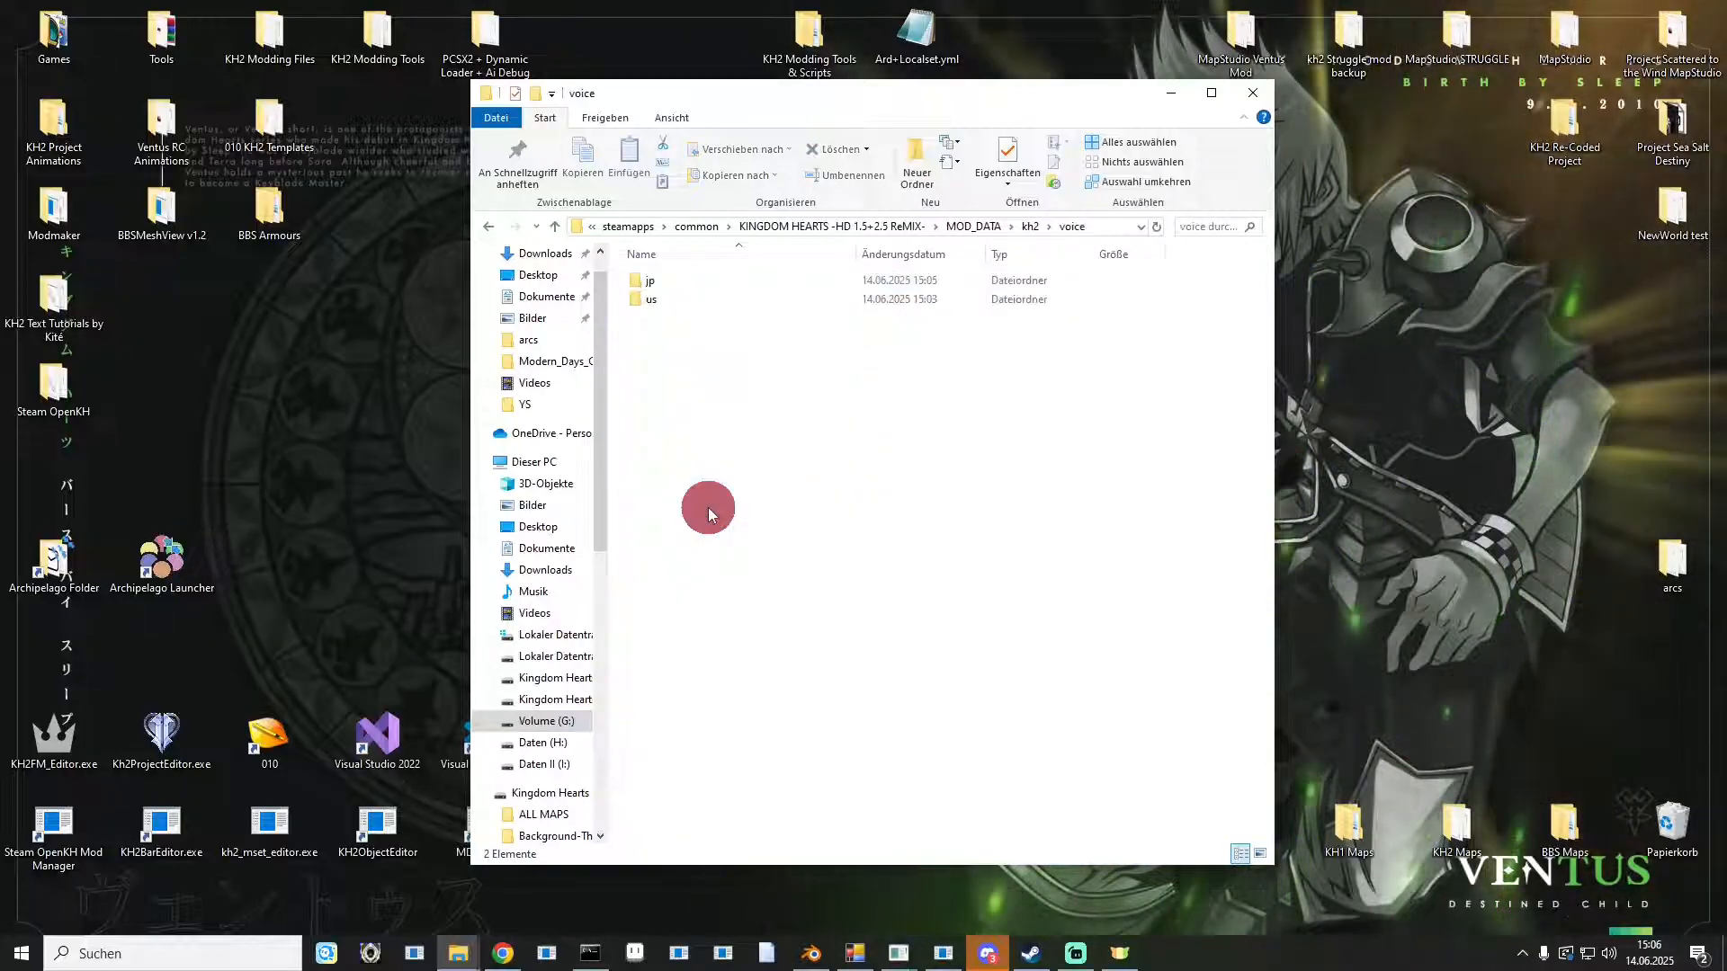
{"action": "double_click", "coordinate": [680, 284]}
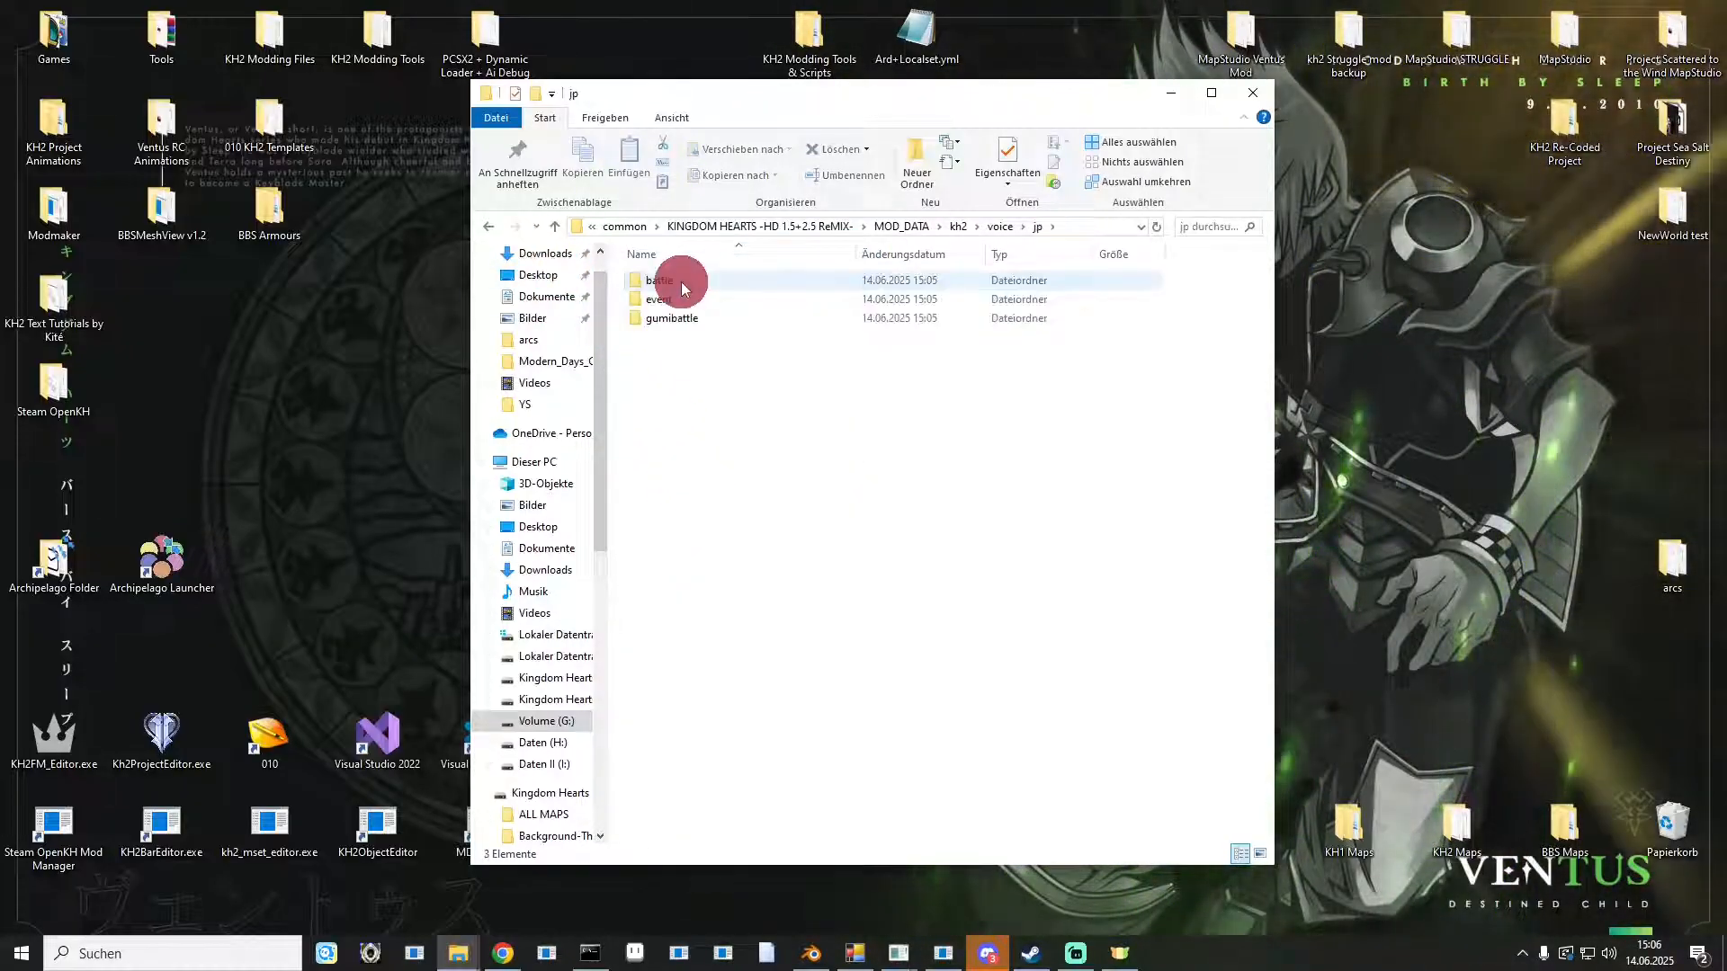
{"action": "left_click", "coordinate": [486, 227]}
{"action": "left_click", "coordinate": [485, 227]}
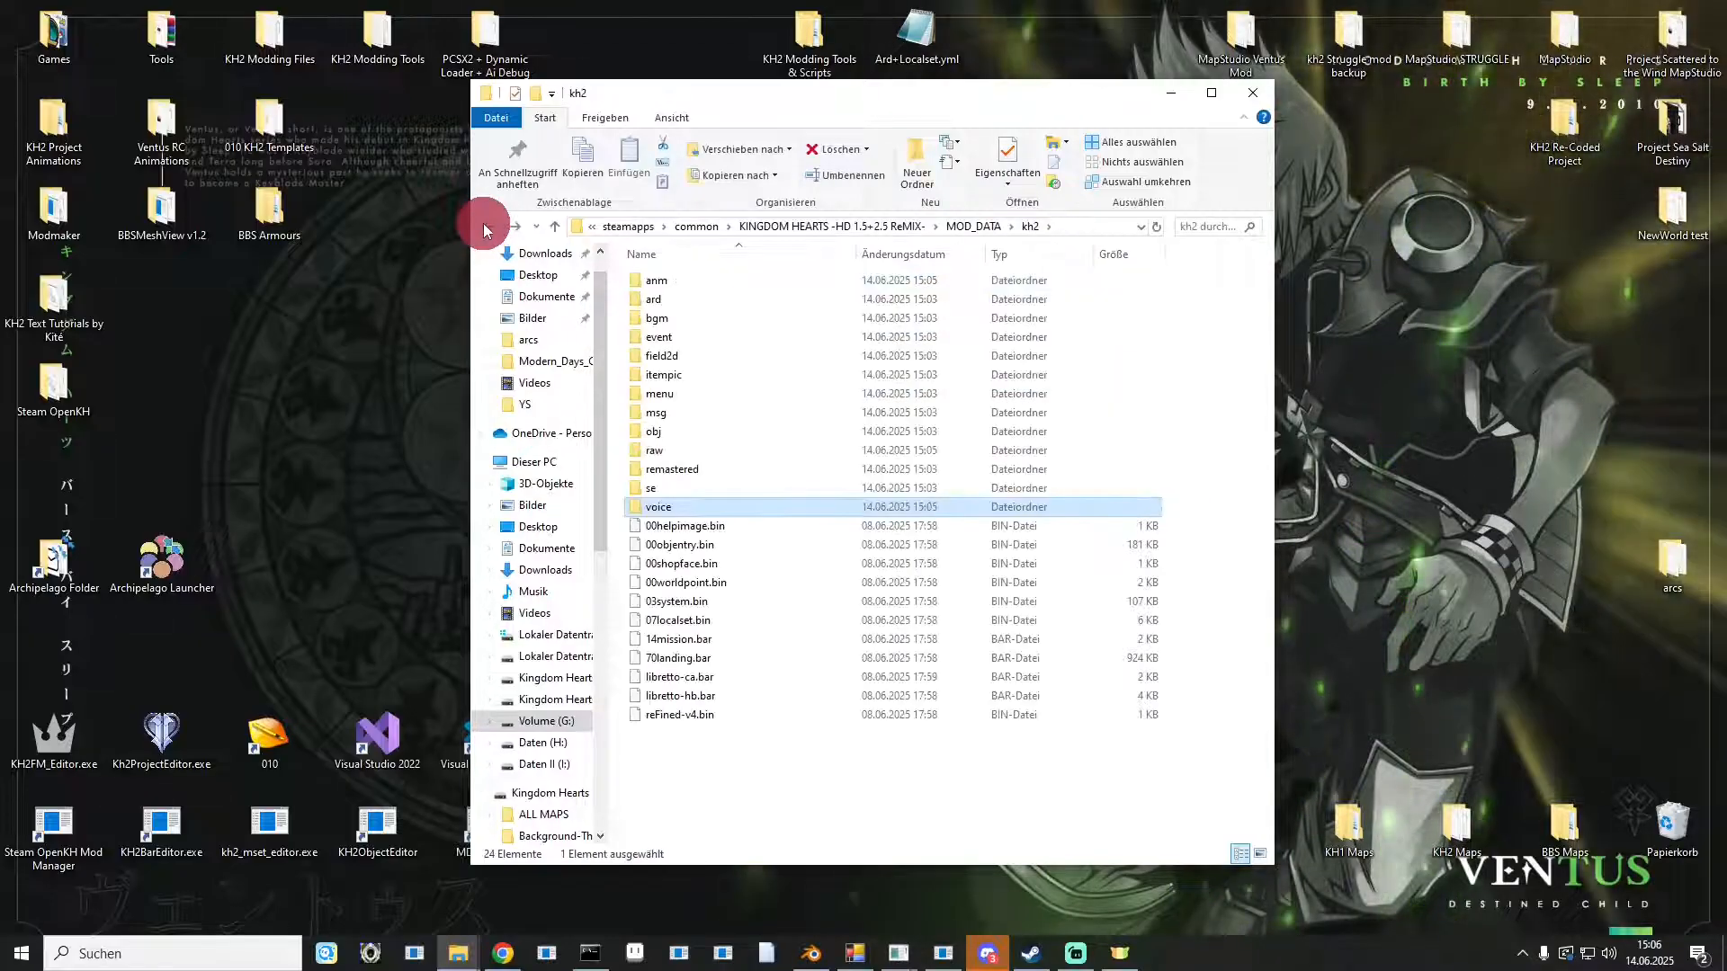
{"action": "left_click", "coordinate": [483, 226]}
{"action": "left_click", "coordinate": [477, 226]}
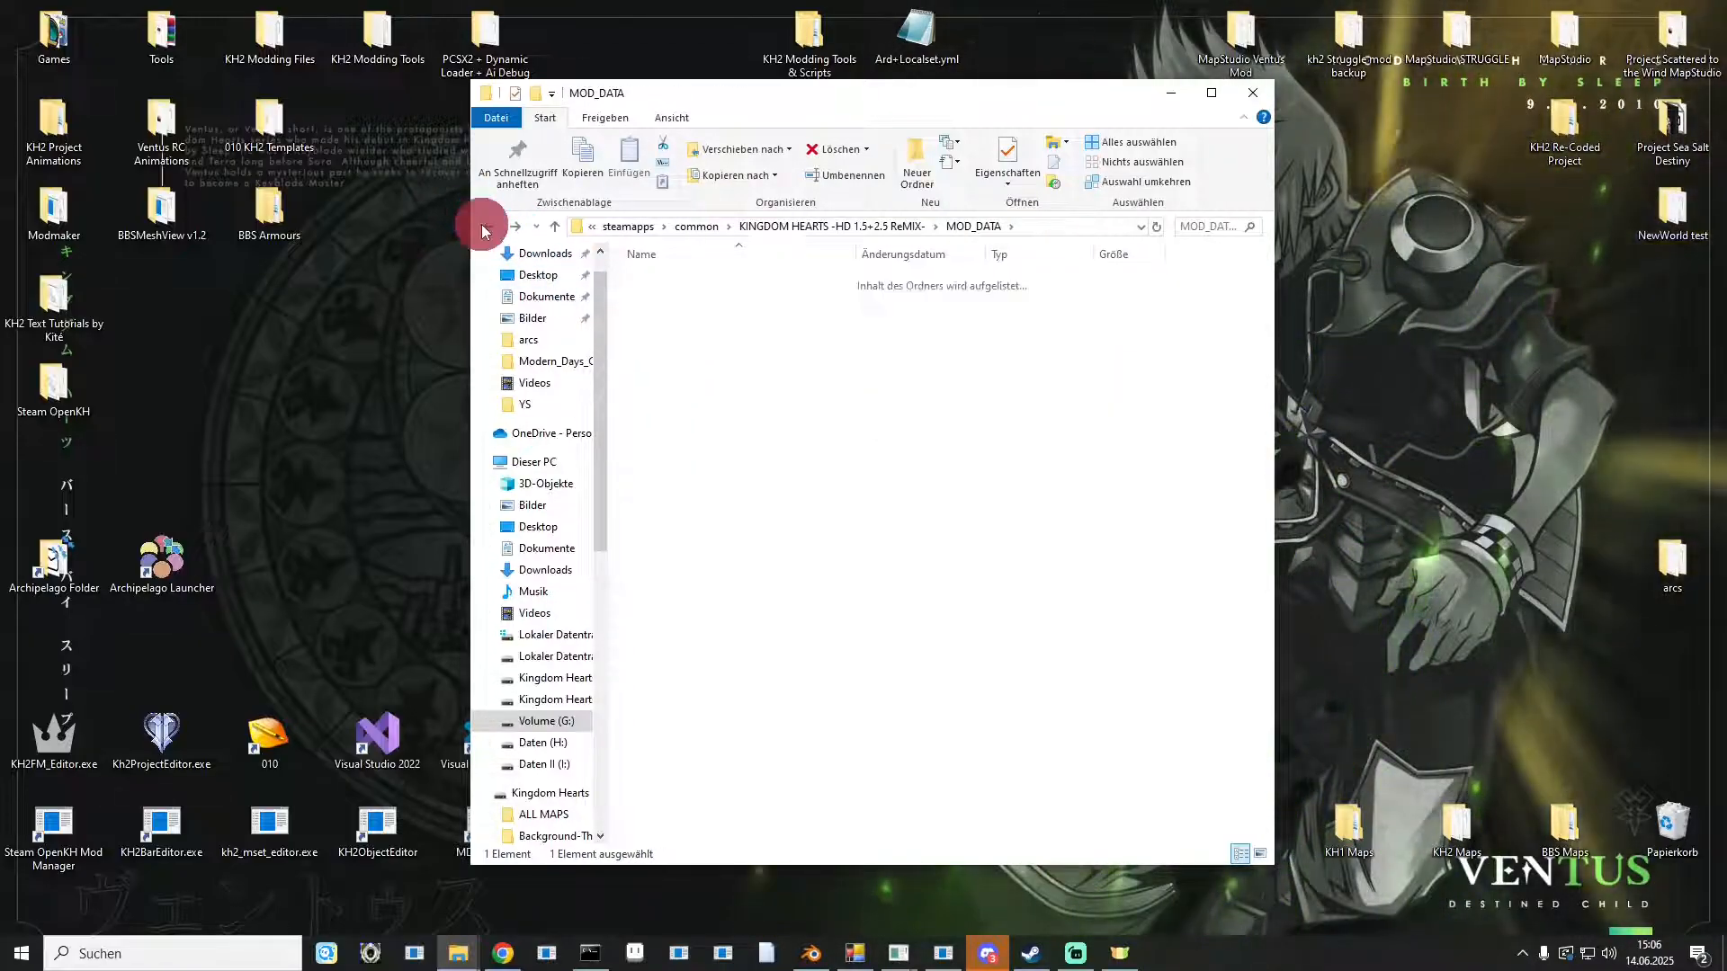
Switch to the browser and view the OpenKH releases page.
{"action": "left_click", "coordinate": [1032, 955]}
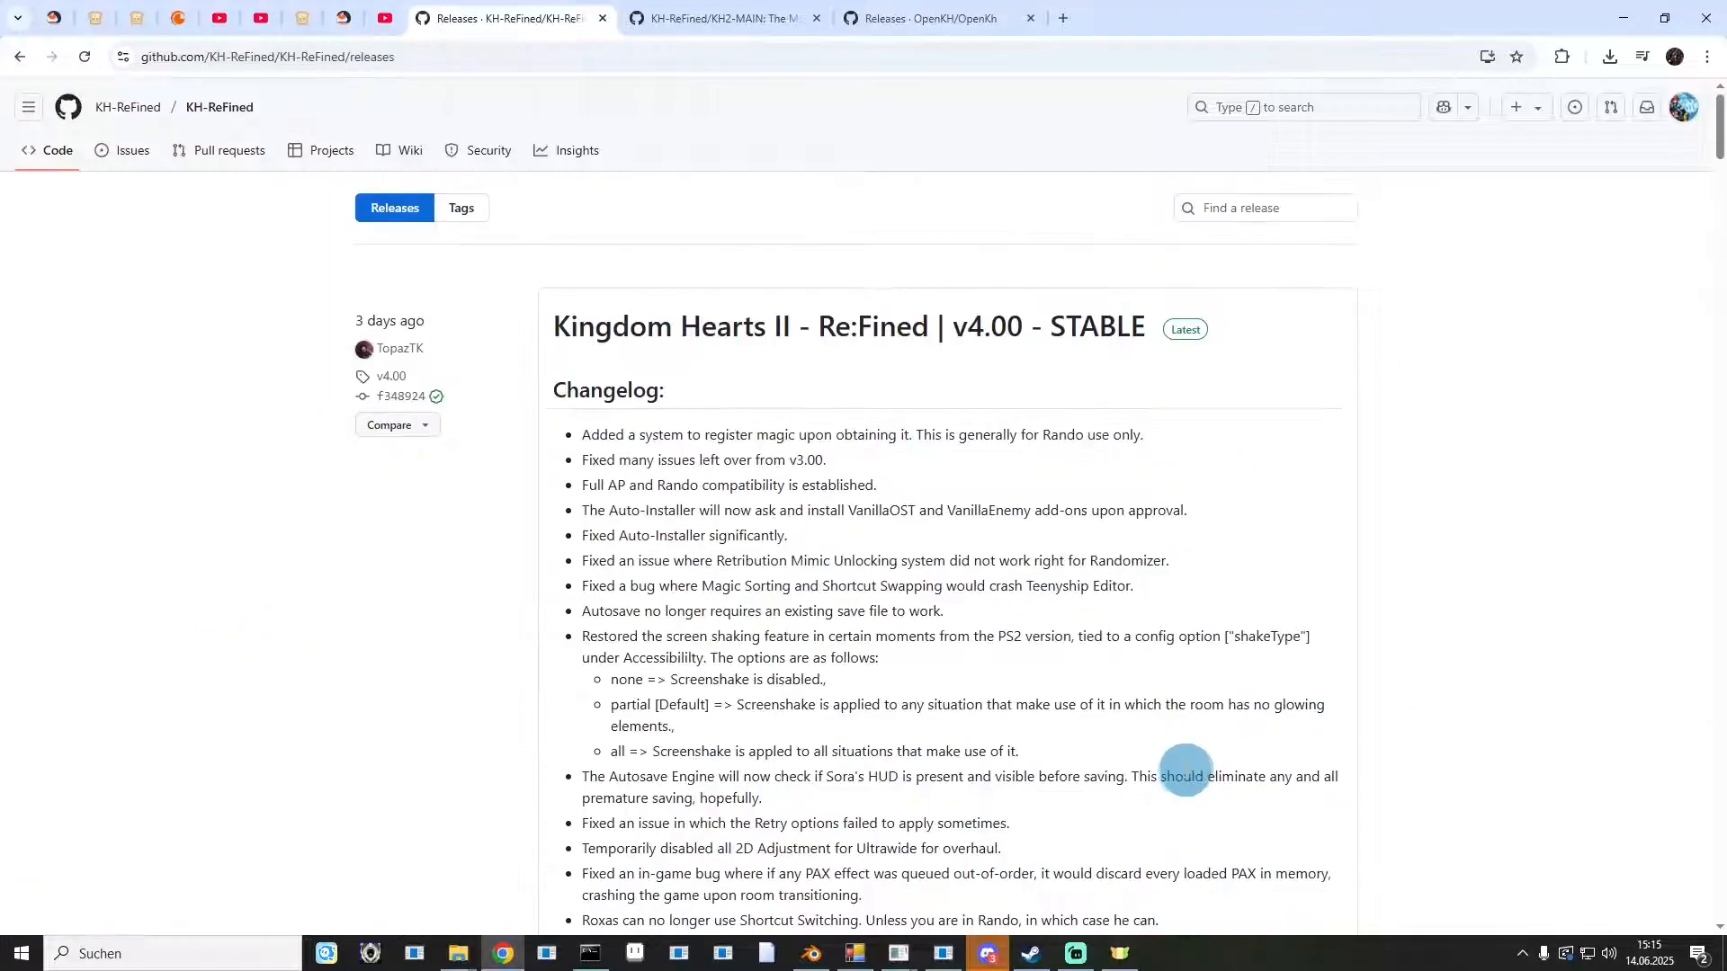
{"action": "scroll", "coordinate": [869, 587], "scroll_direction": "down", "scroll_amount": 12}
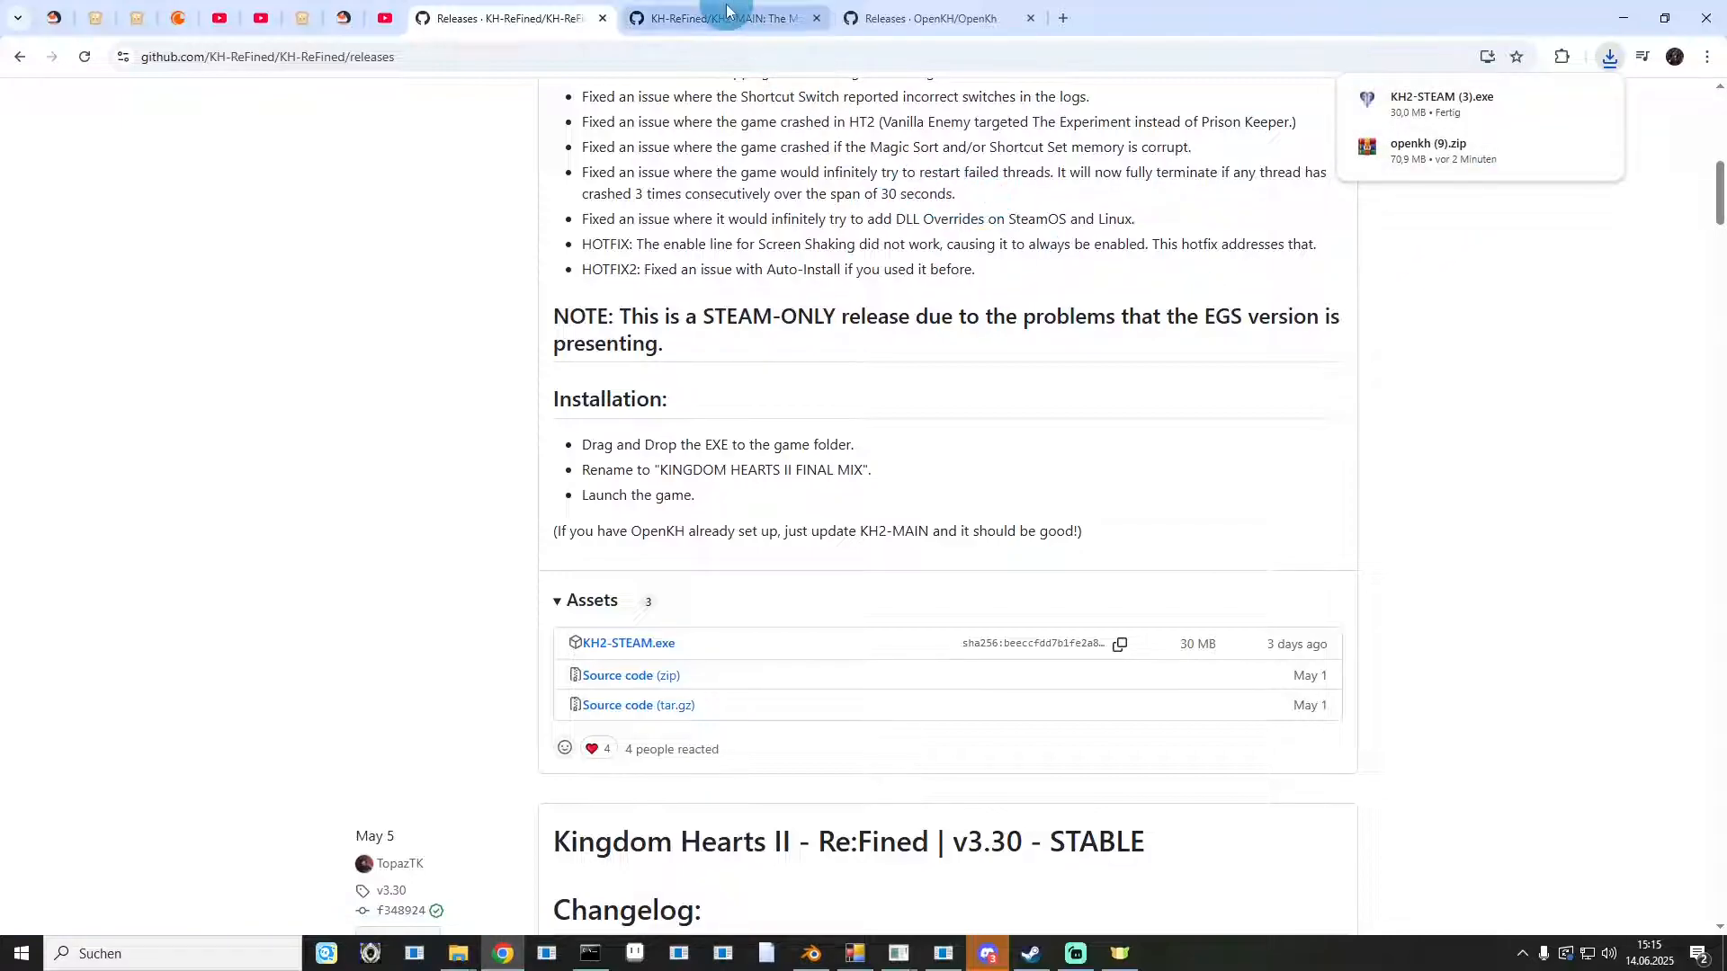
{"action": "left_click", "coordinate": [902, 20]}
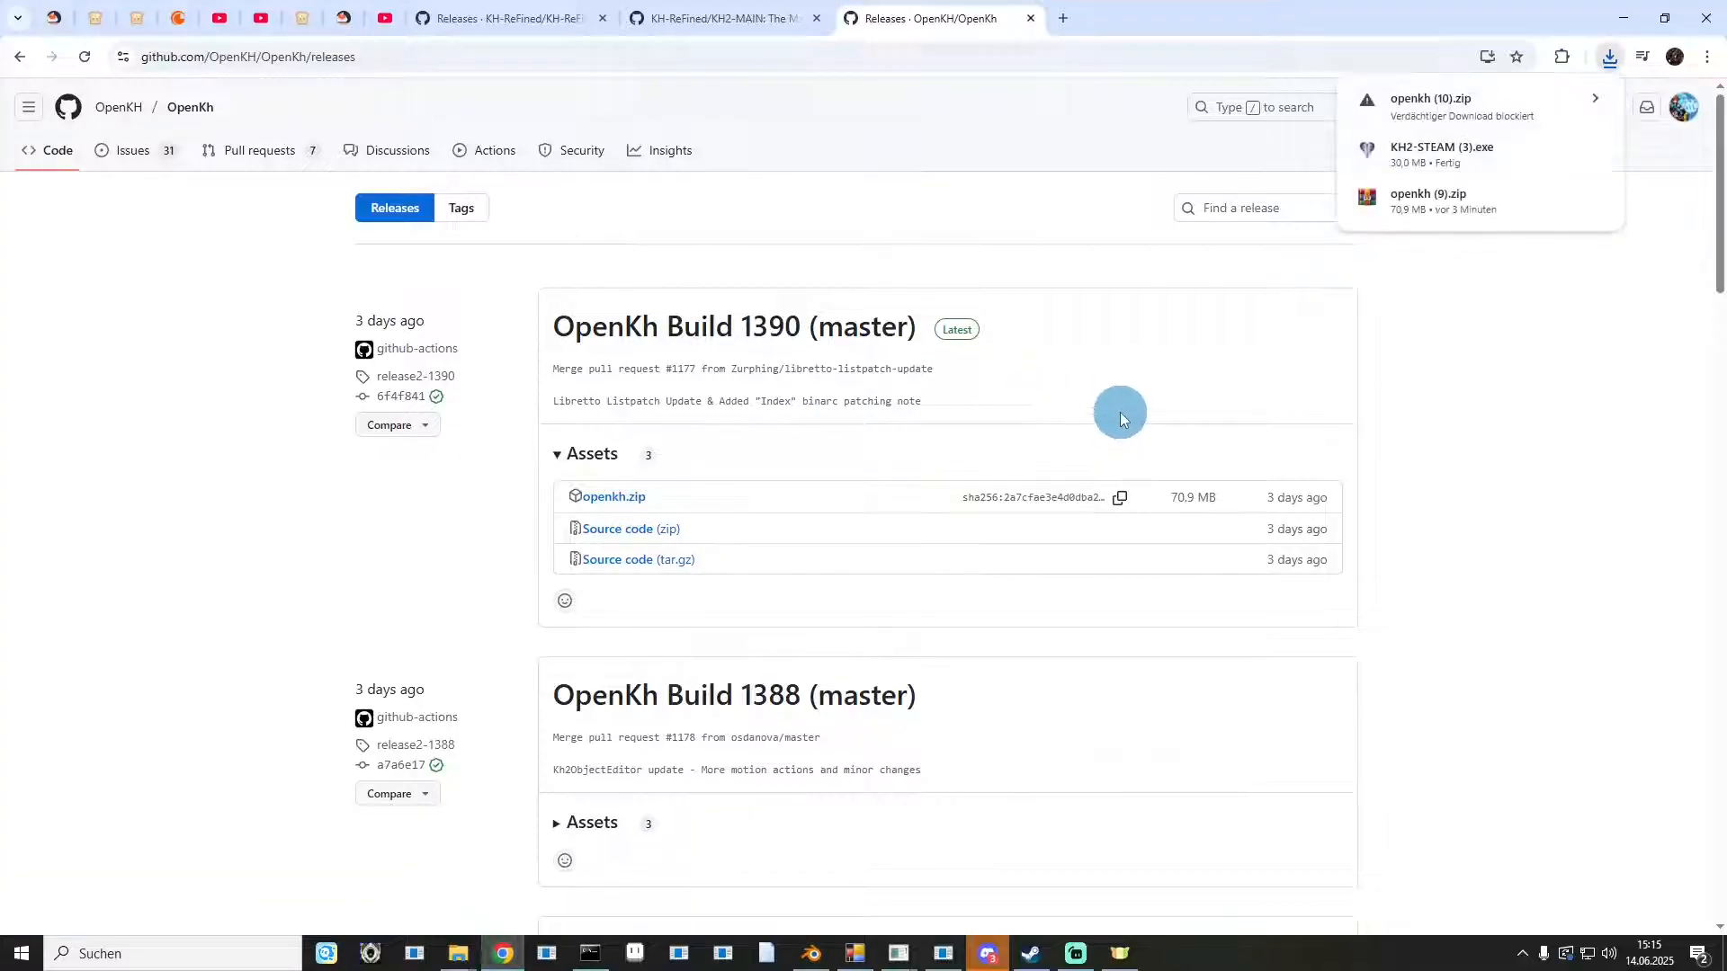
Check the openkh.zip download in the browser's download list and minimize the browser.
{"action": "left_click", "coordinate": [1439, 116]}
{"action": "left_click", "coordinate": [1472, 220]}
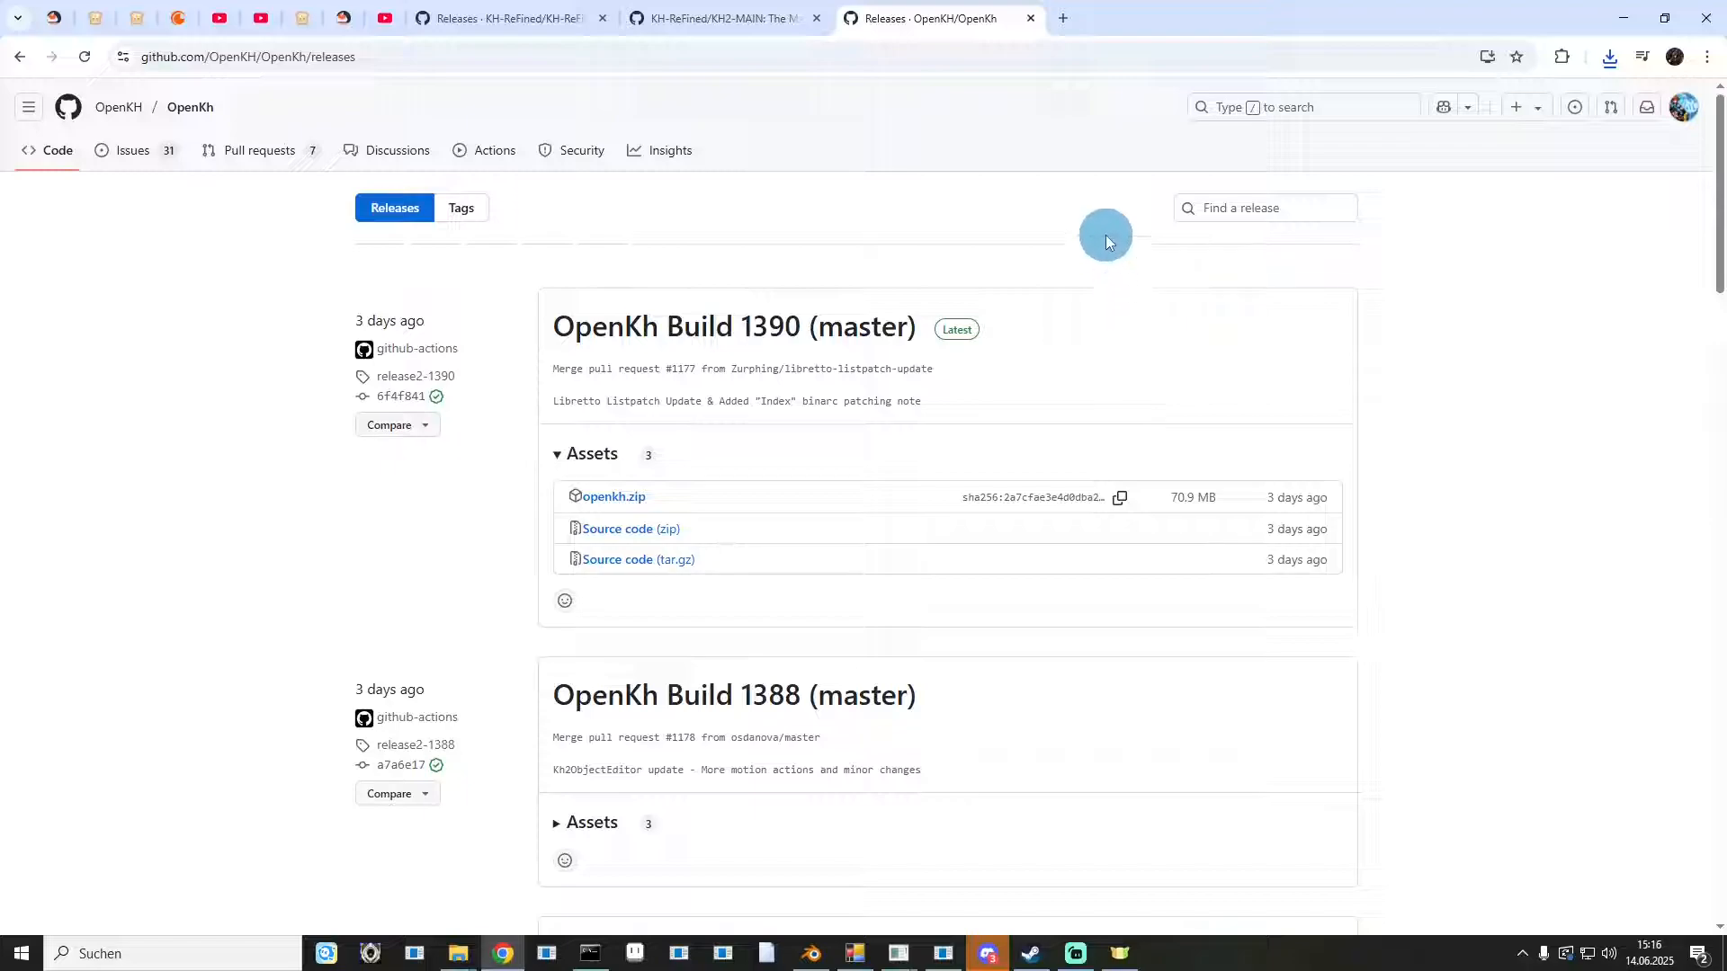
{"action": "left_click", "coordinate": [1632, 14]}
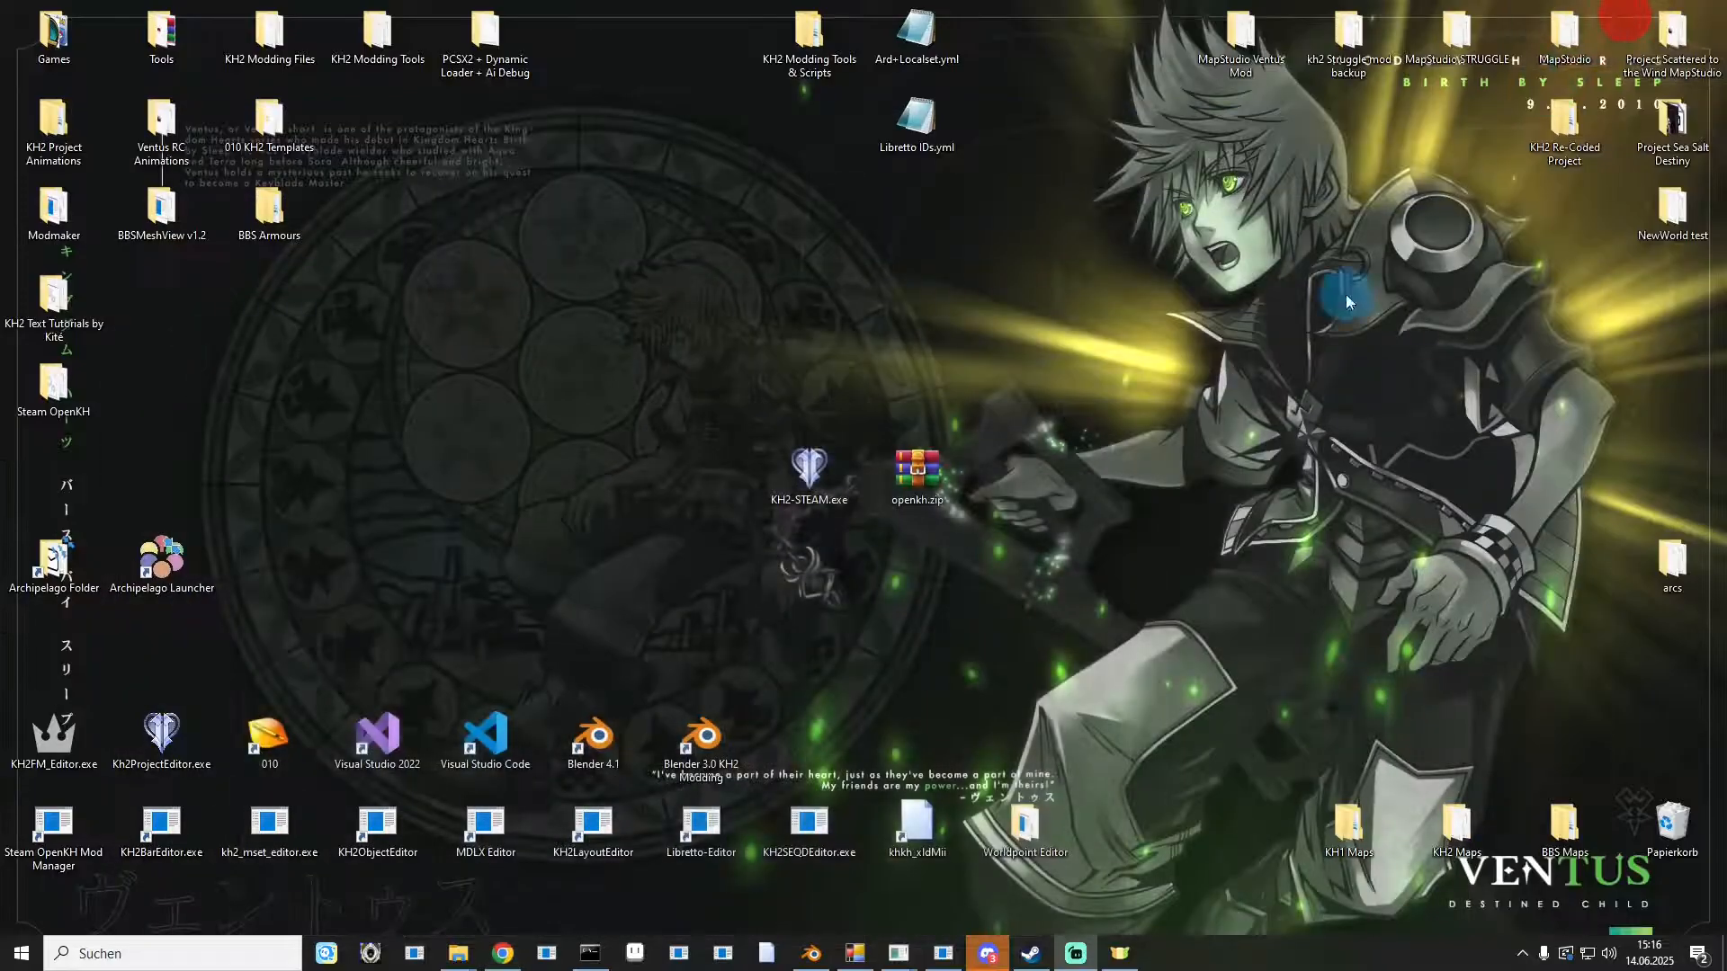
Open openkh.zip, dismiss the WinRAR trial notice, and extract the openkh folder onto the desktop.
{"action": "double_click", "coordinate": [903, 488]}
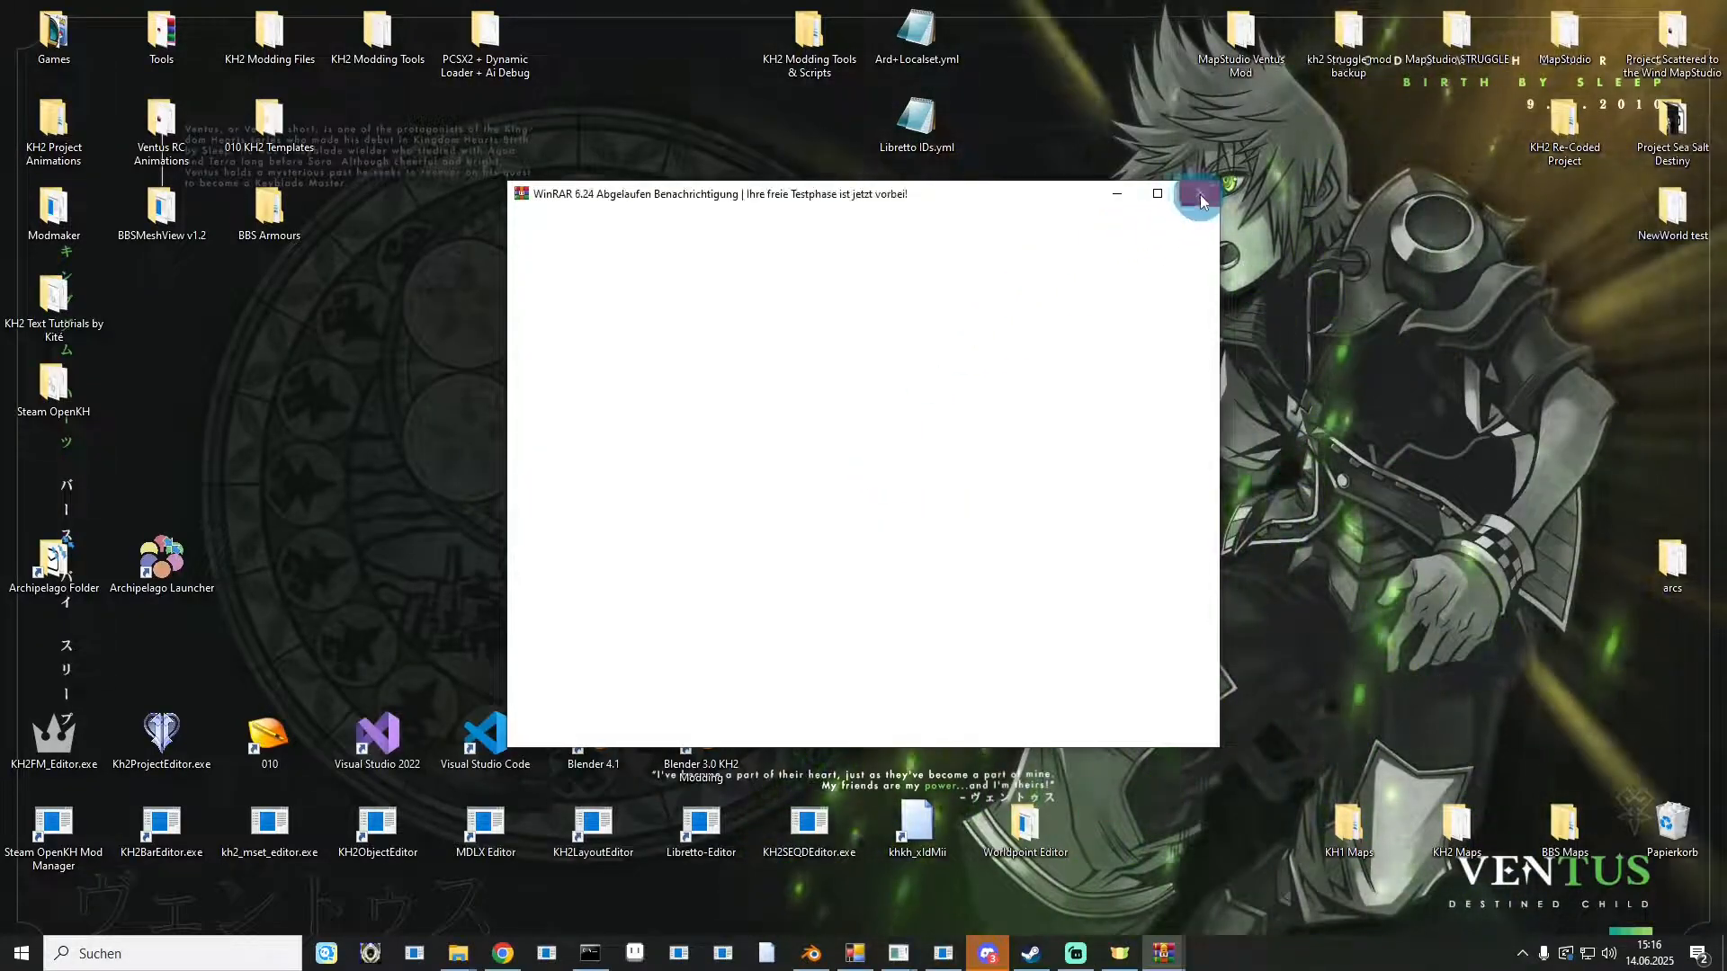
{"action": "left_click", "coordinate": [1198, 193]}
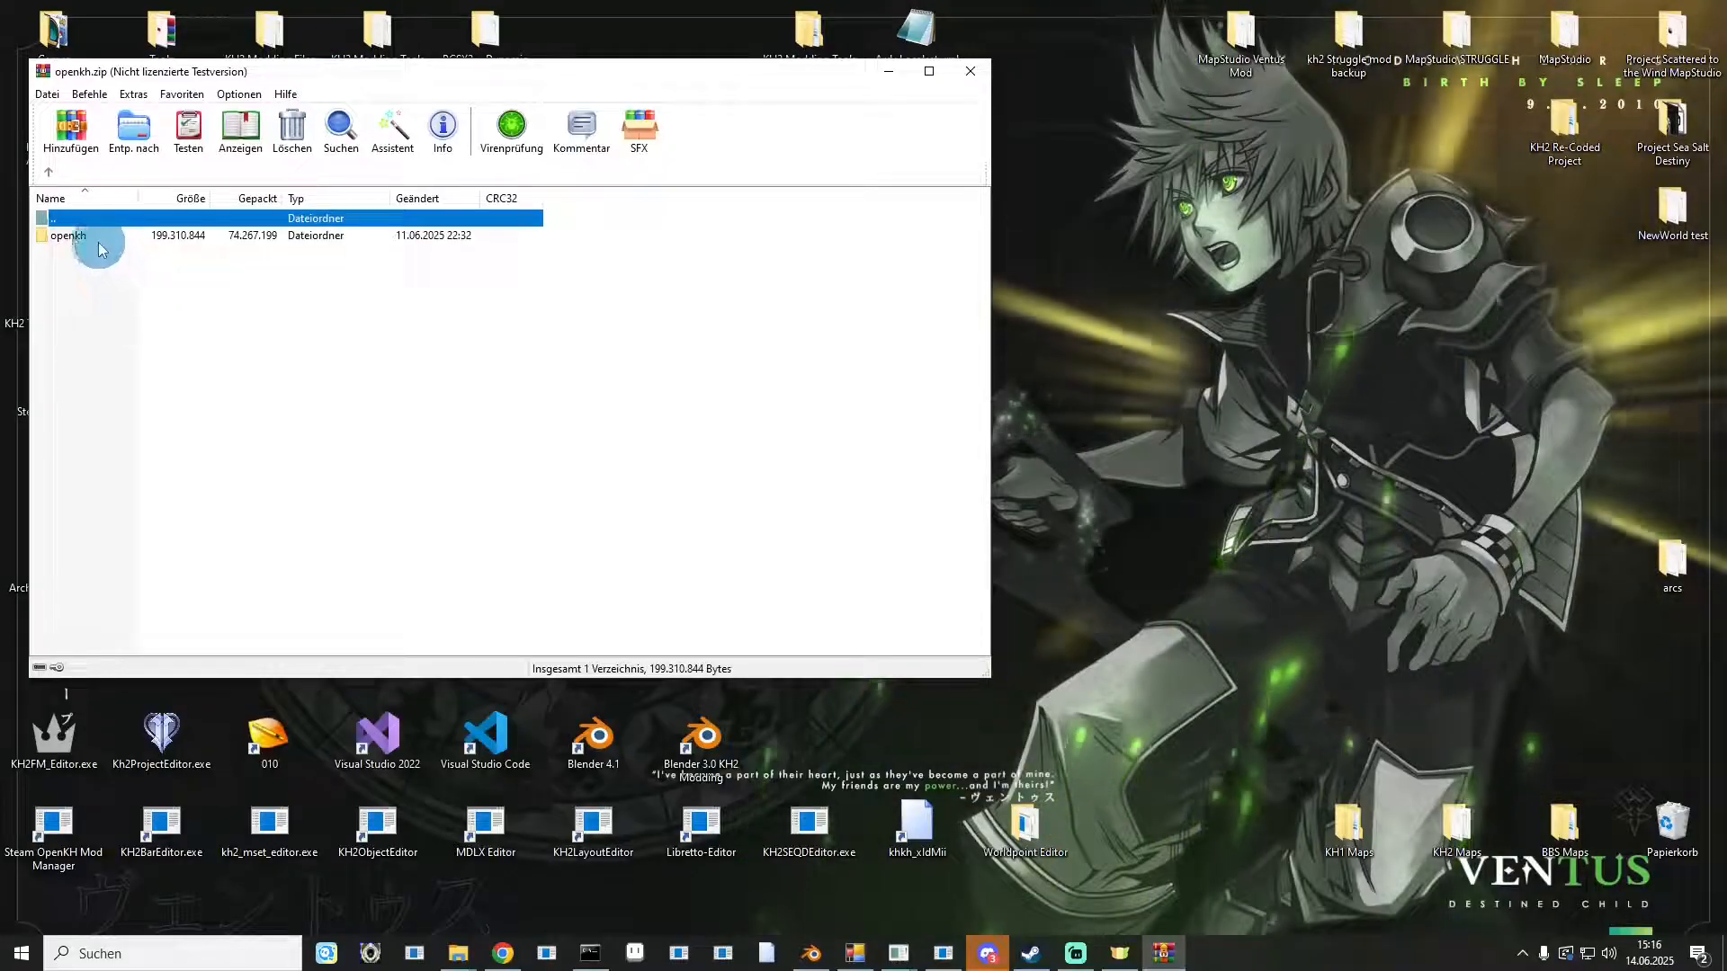
{"action": "left_click_drag", "start_coordinate": [58, 233], "coordinate": [1289, 412]}
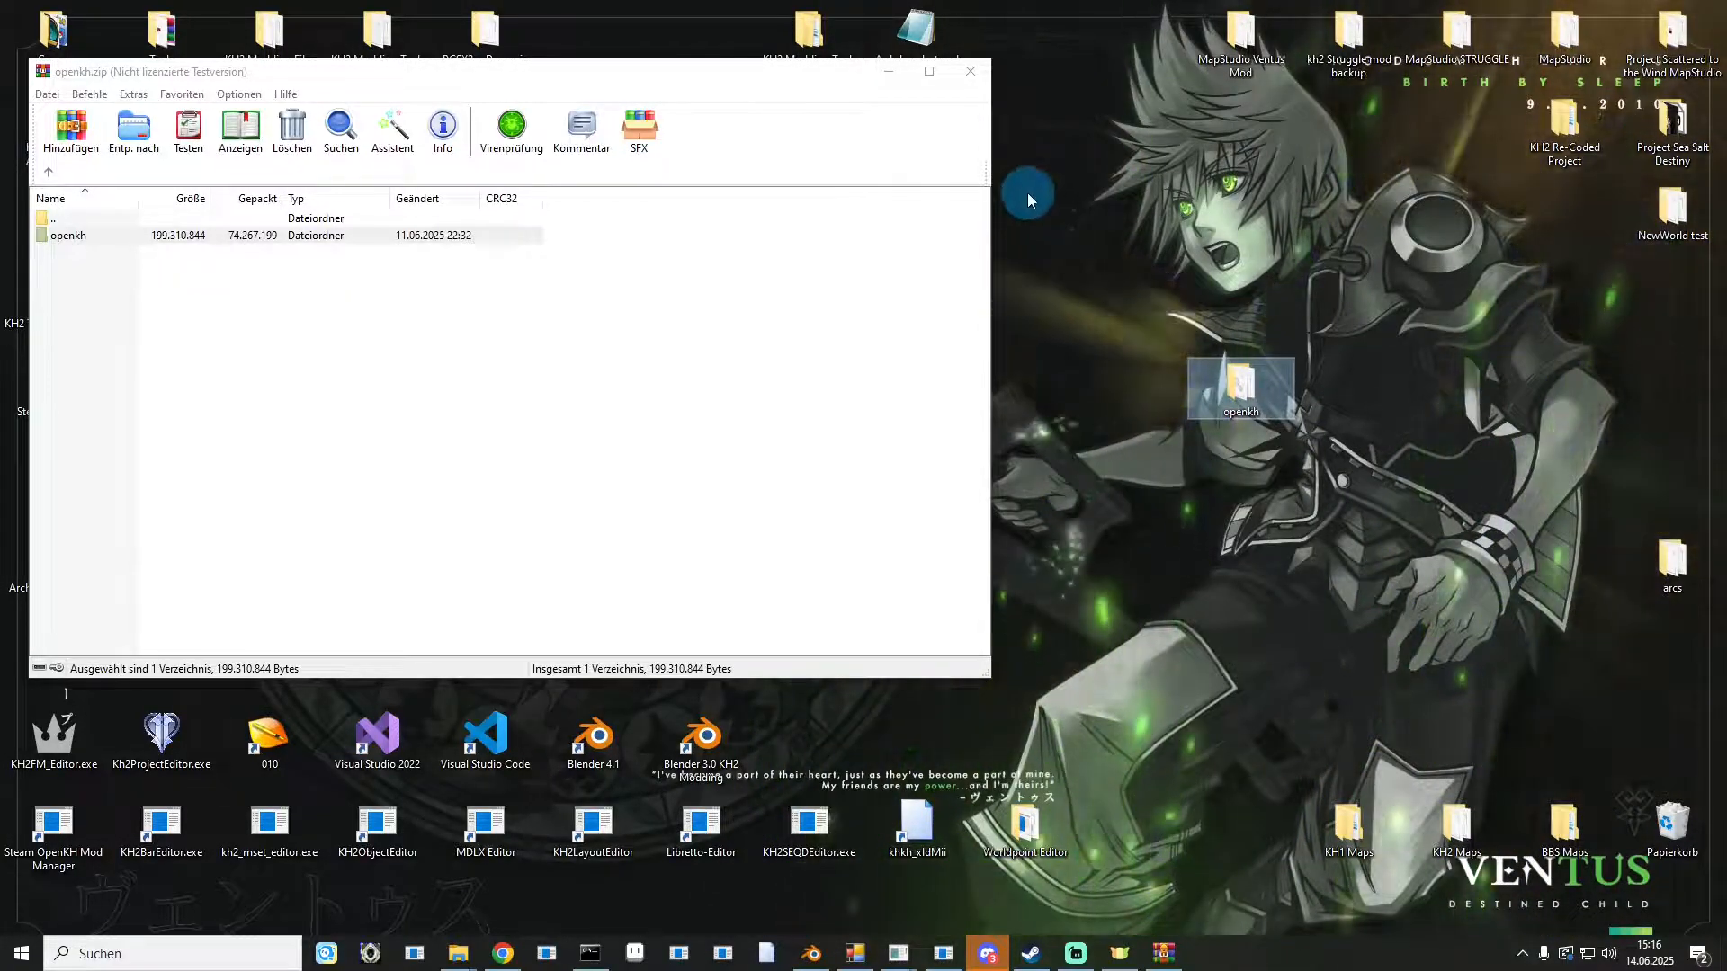
{"action": "left_click", "coordinate": [960, 79]}
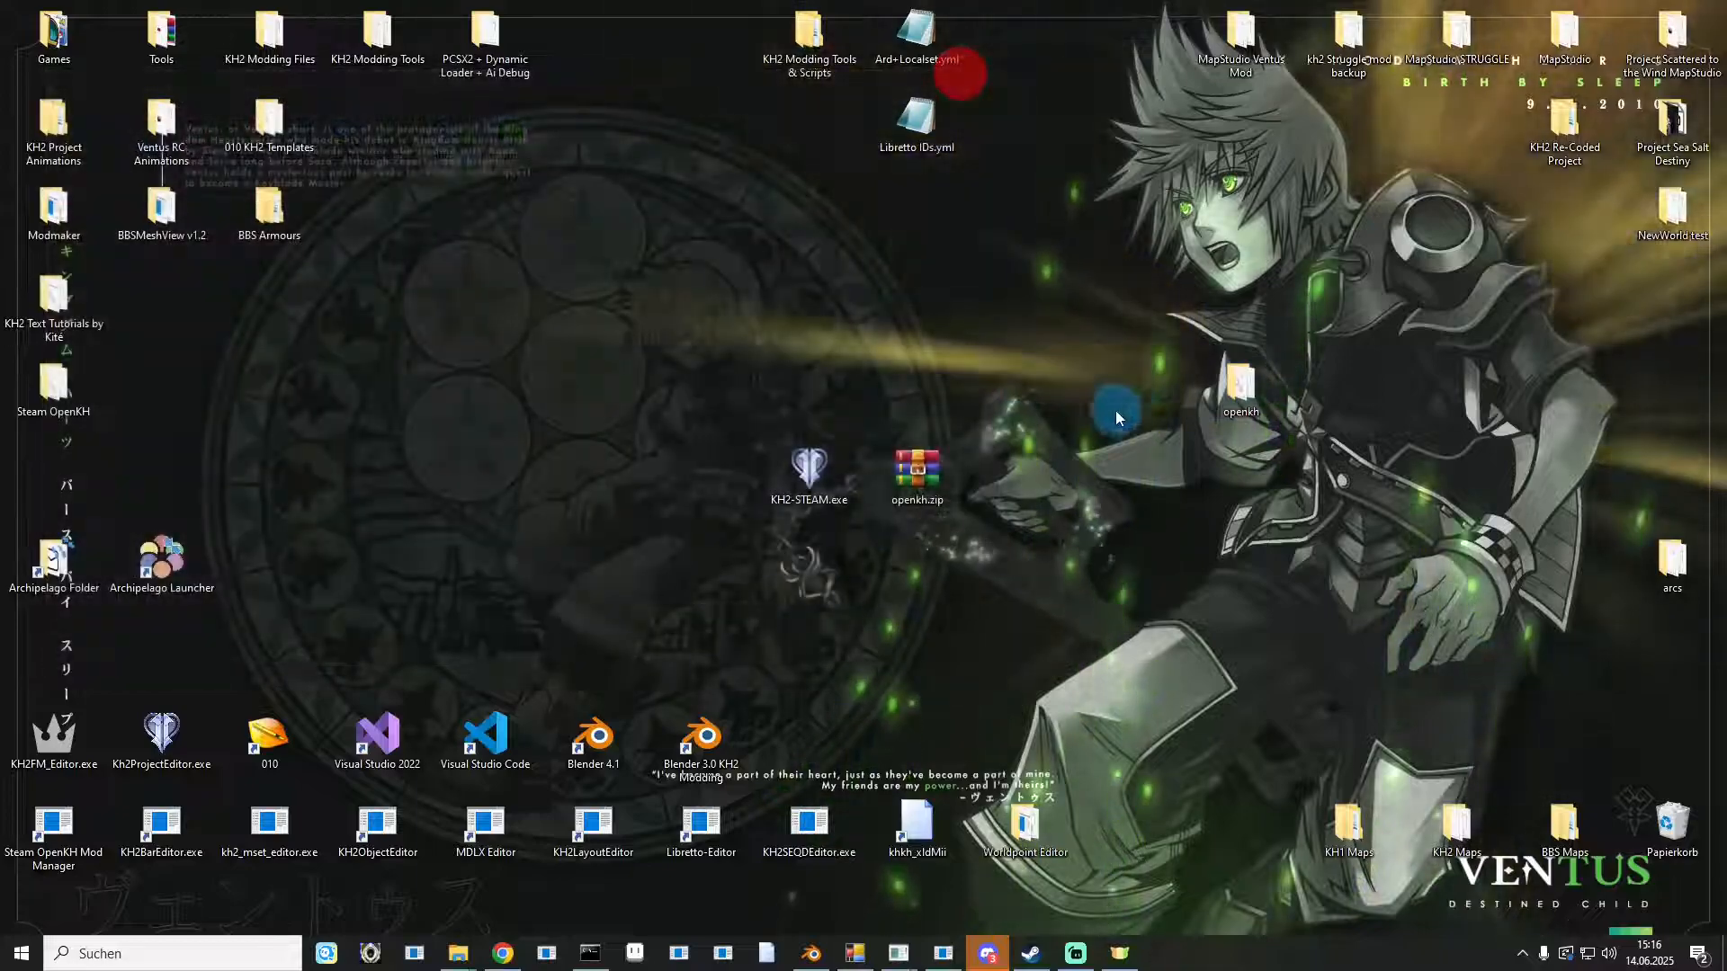
Delete openkh.zip from the desktop and move the openkh folder to the desktop's right edge.
{"action": "left_click", "coordinate": [950, 491]}
{"action": "key", "text": "Delete"}
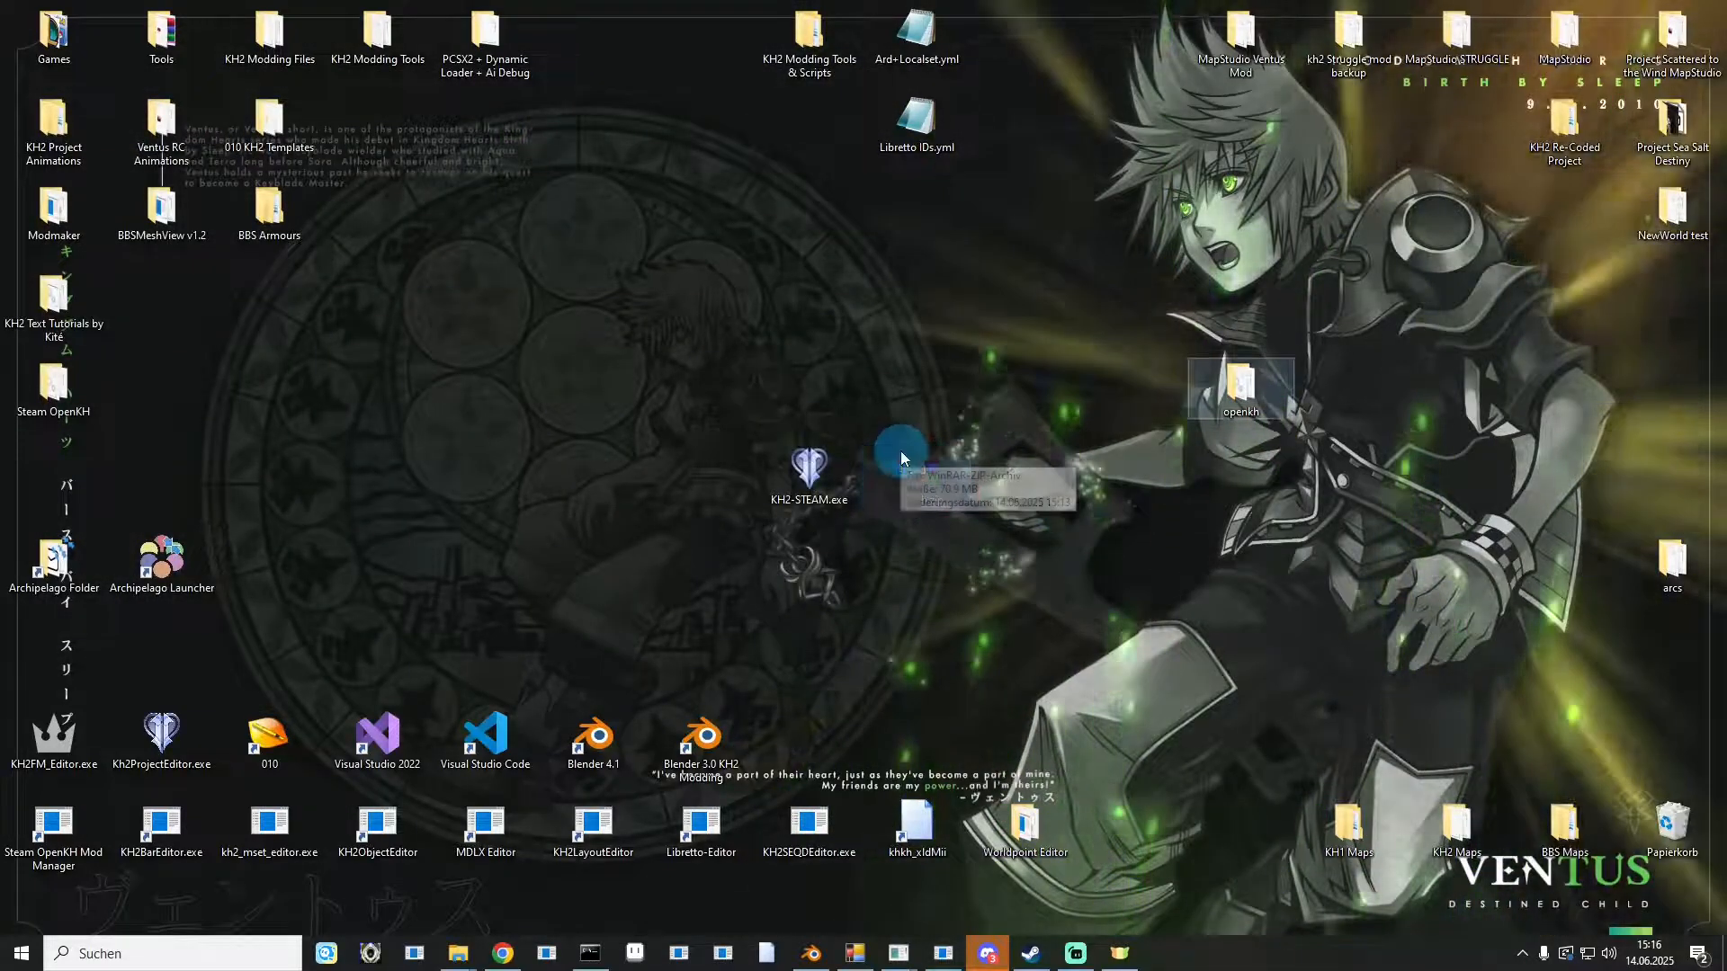
{"action": "left_click", "coordinate": [934, 468]}
{"action": "left_click_drag", "start_coordinate": [1243, 389], "coordinate": [1654, 387]}
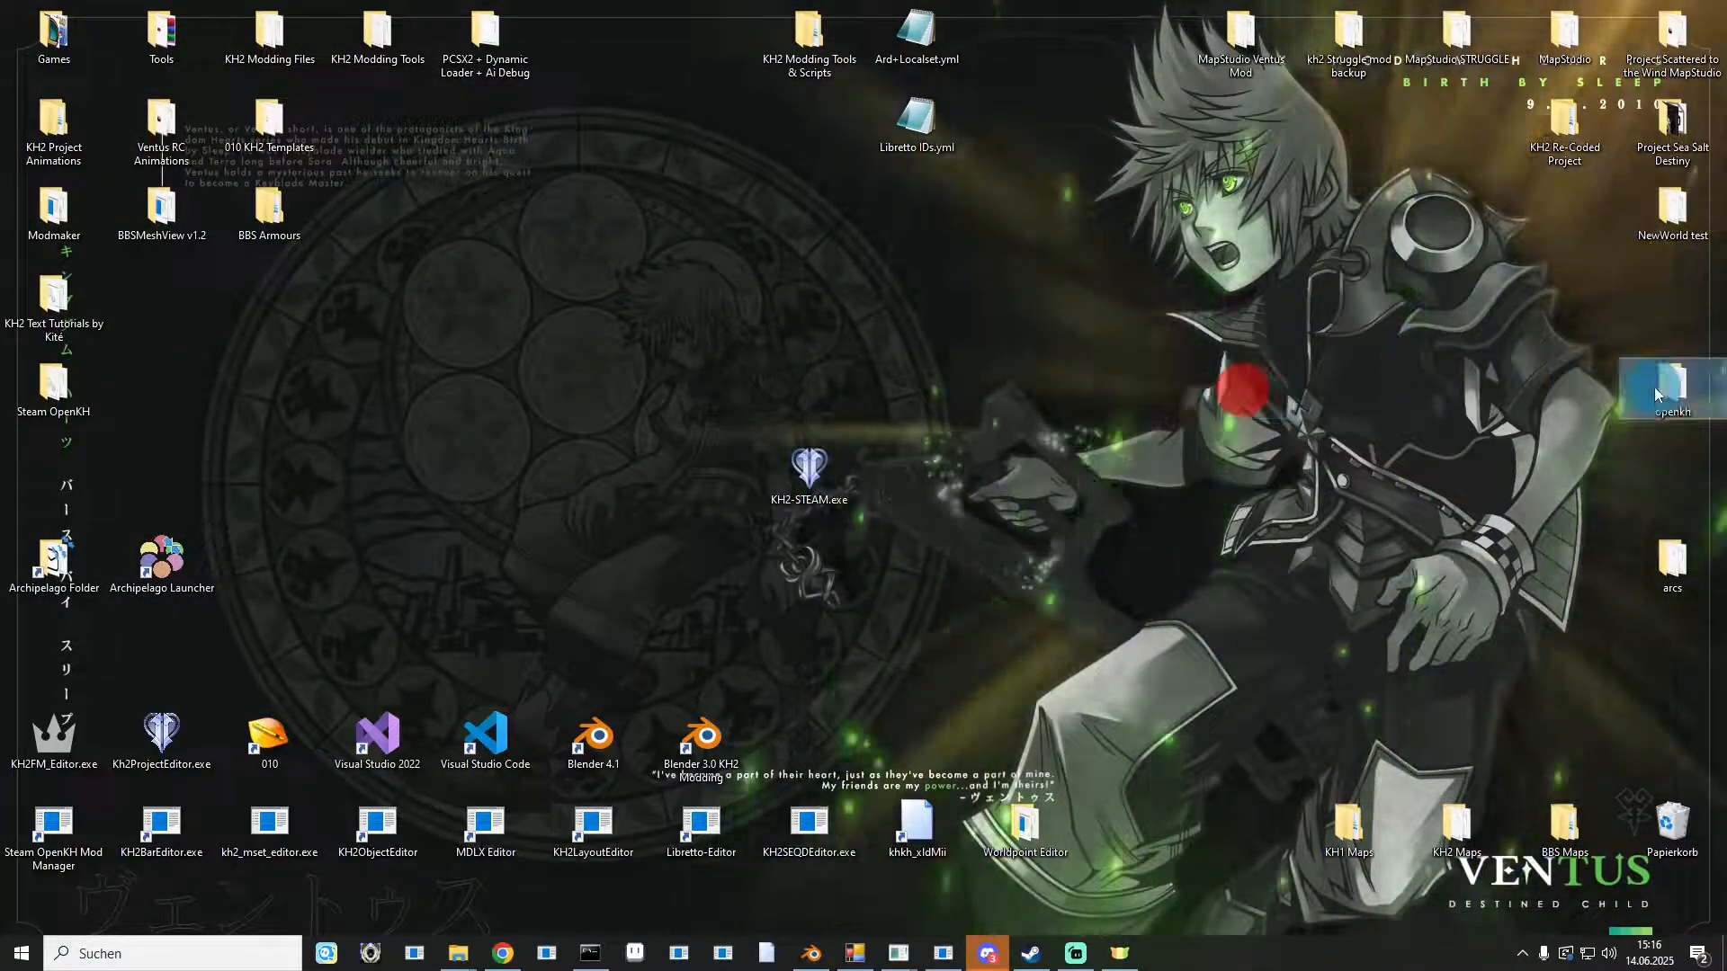
Open the openkh folder and launch OpenKh.Tools.ModsManager.exe.
{"action": "double_click", "coordinate": [1657, 387]}
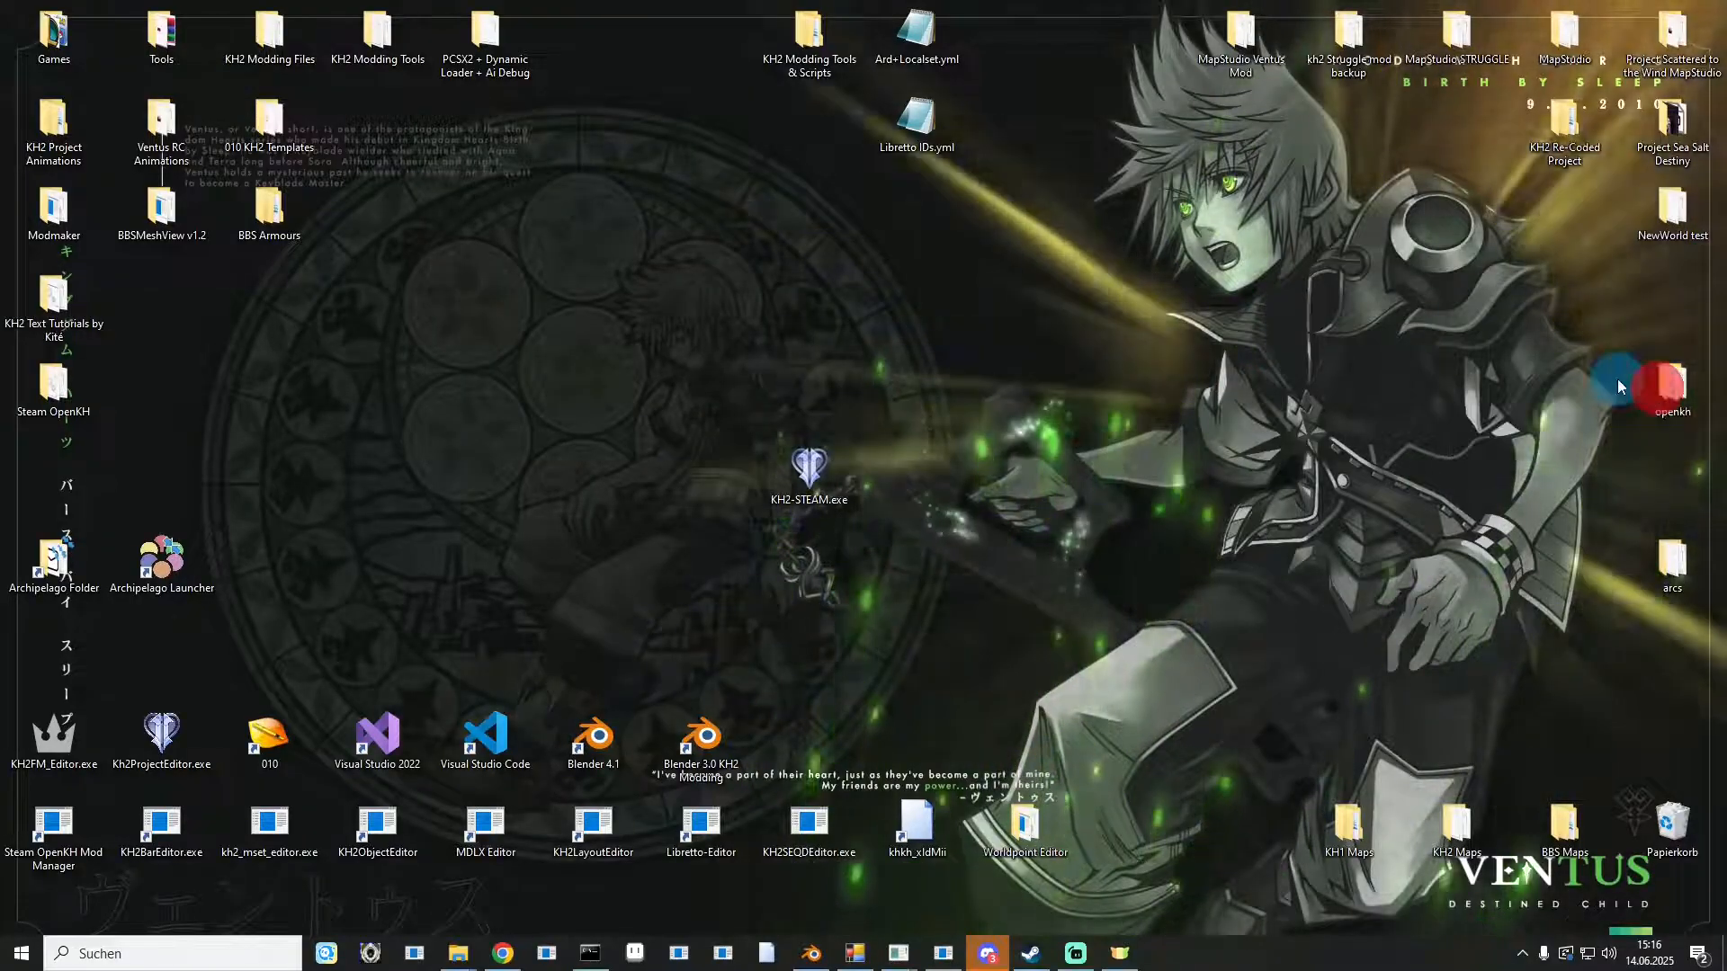
{"action": "left_click_drag", "start_coordinate": [1265, 268], "coordinate": [1226, 720]}
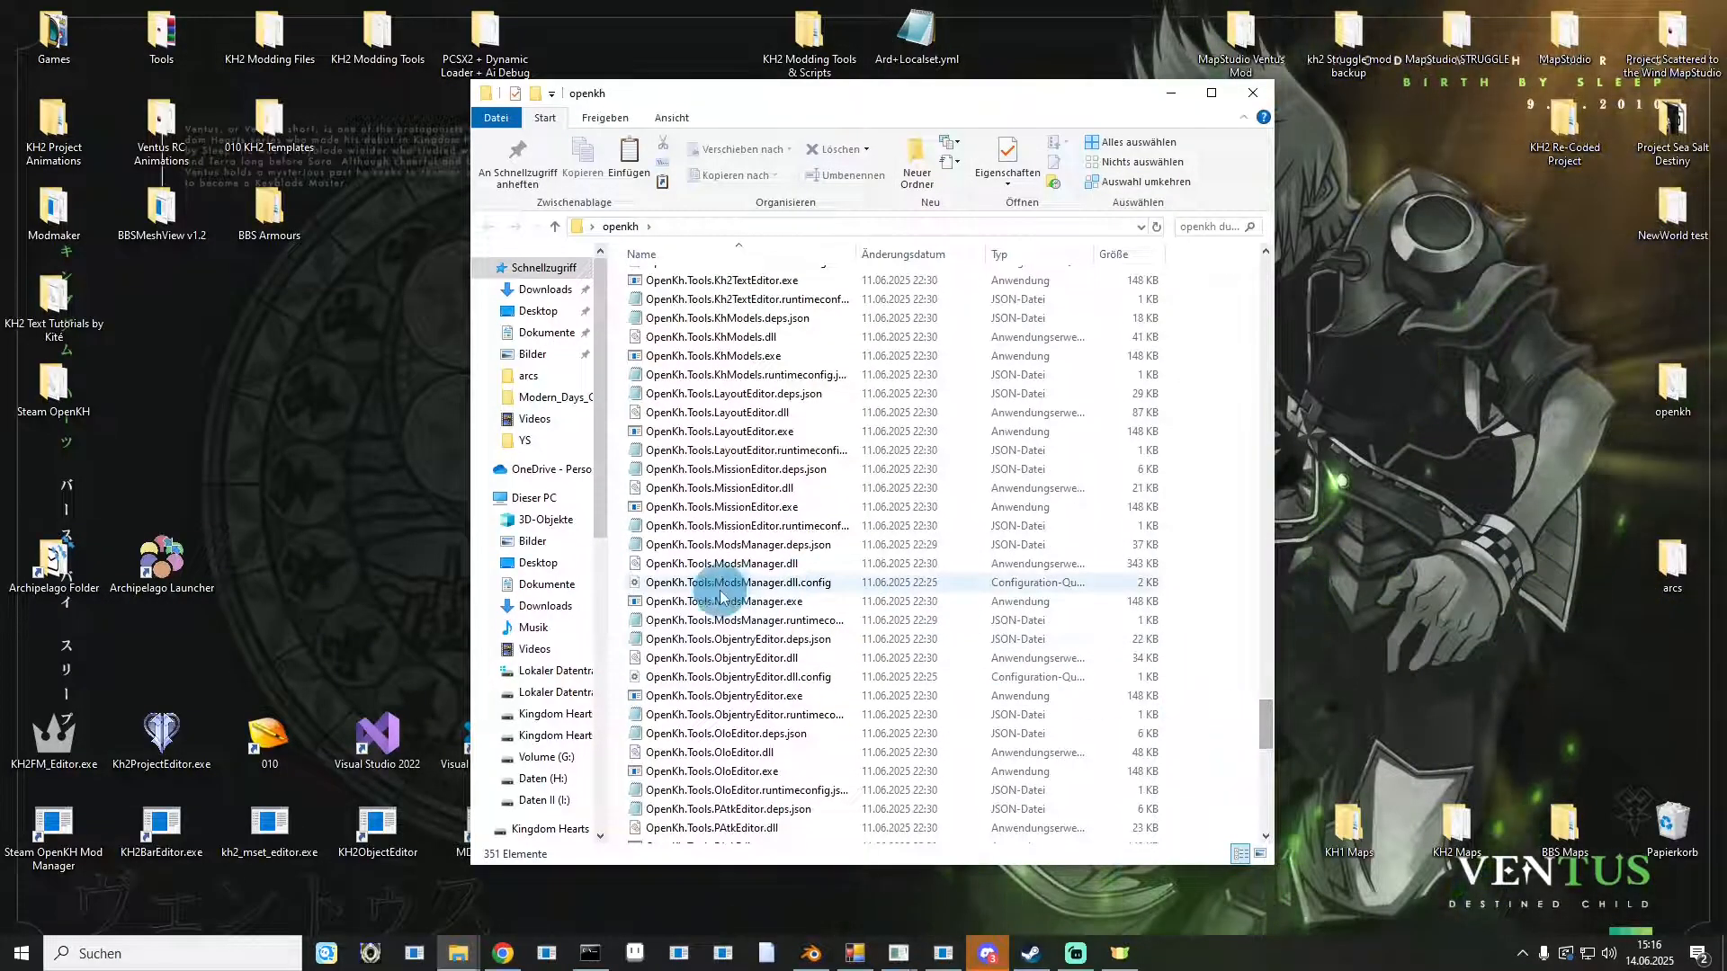
{"action": "left_click", "coordinate": [720, 583]}
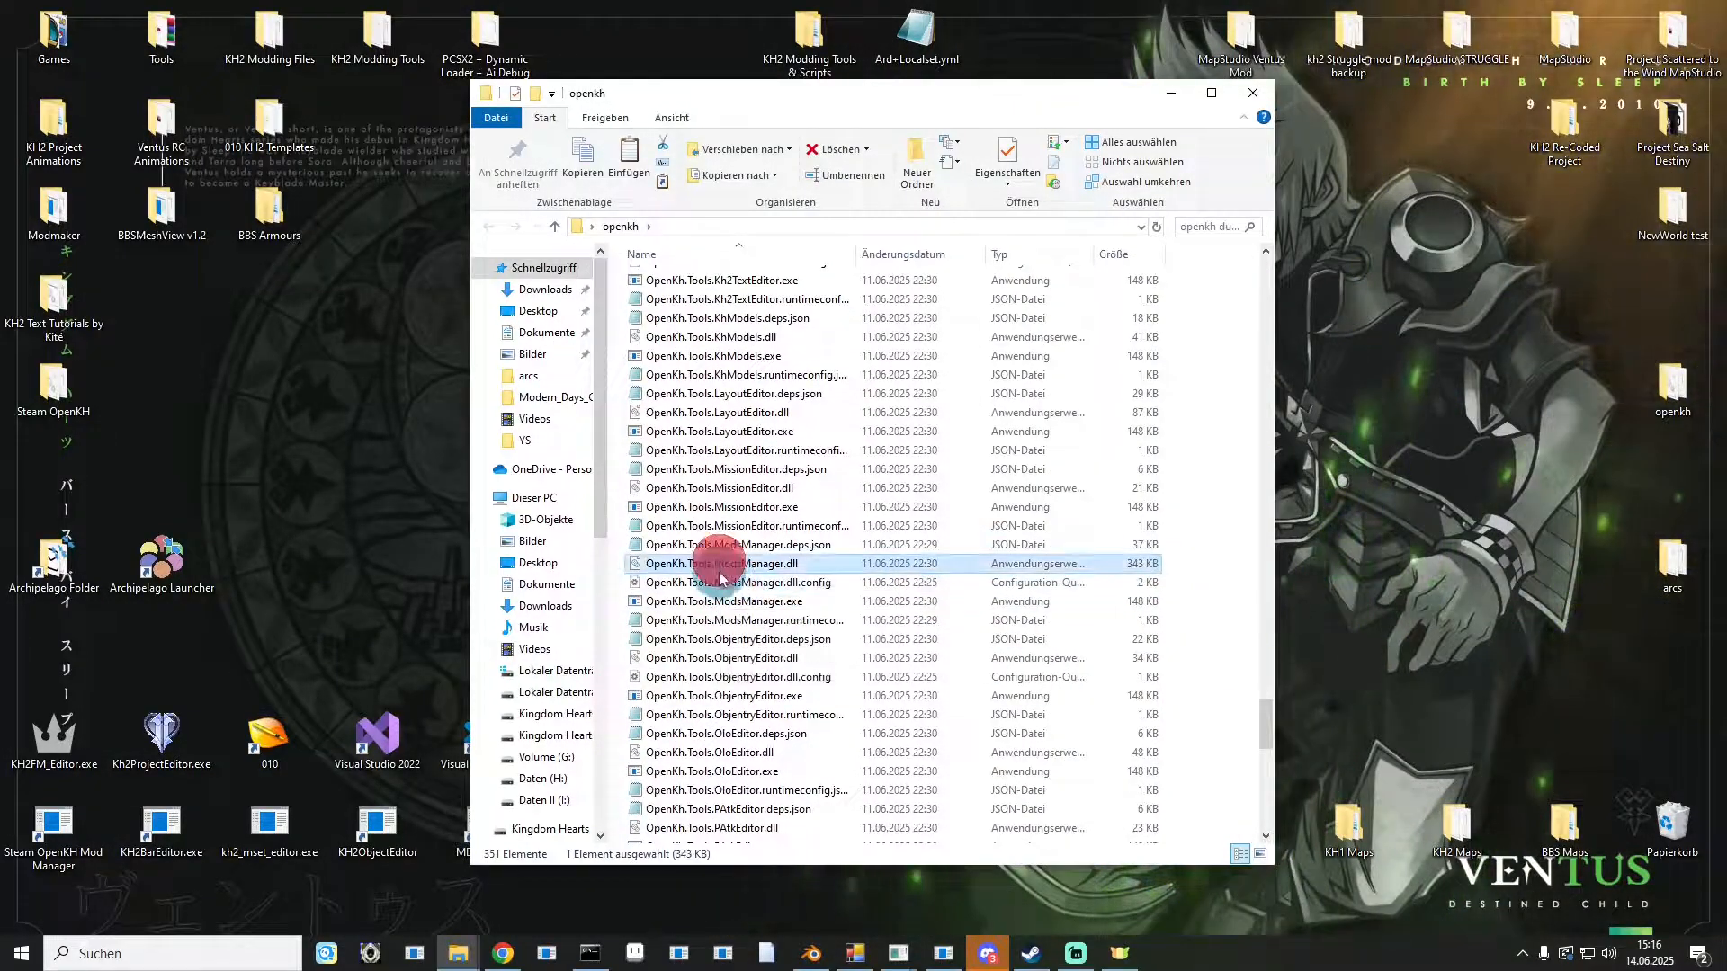
{"action": "left_click", "coordinate": [707, 601]}
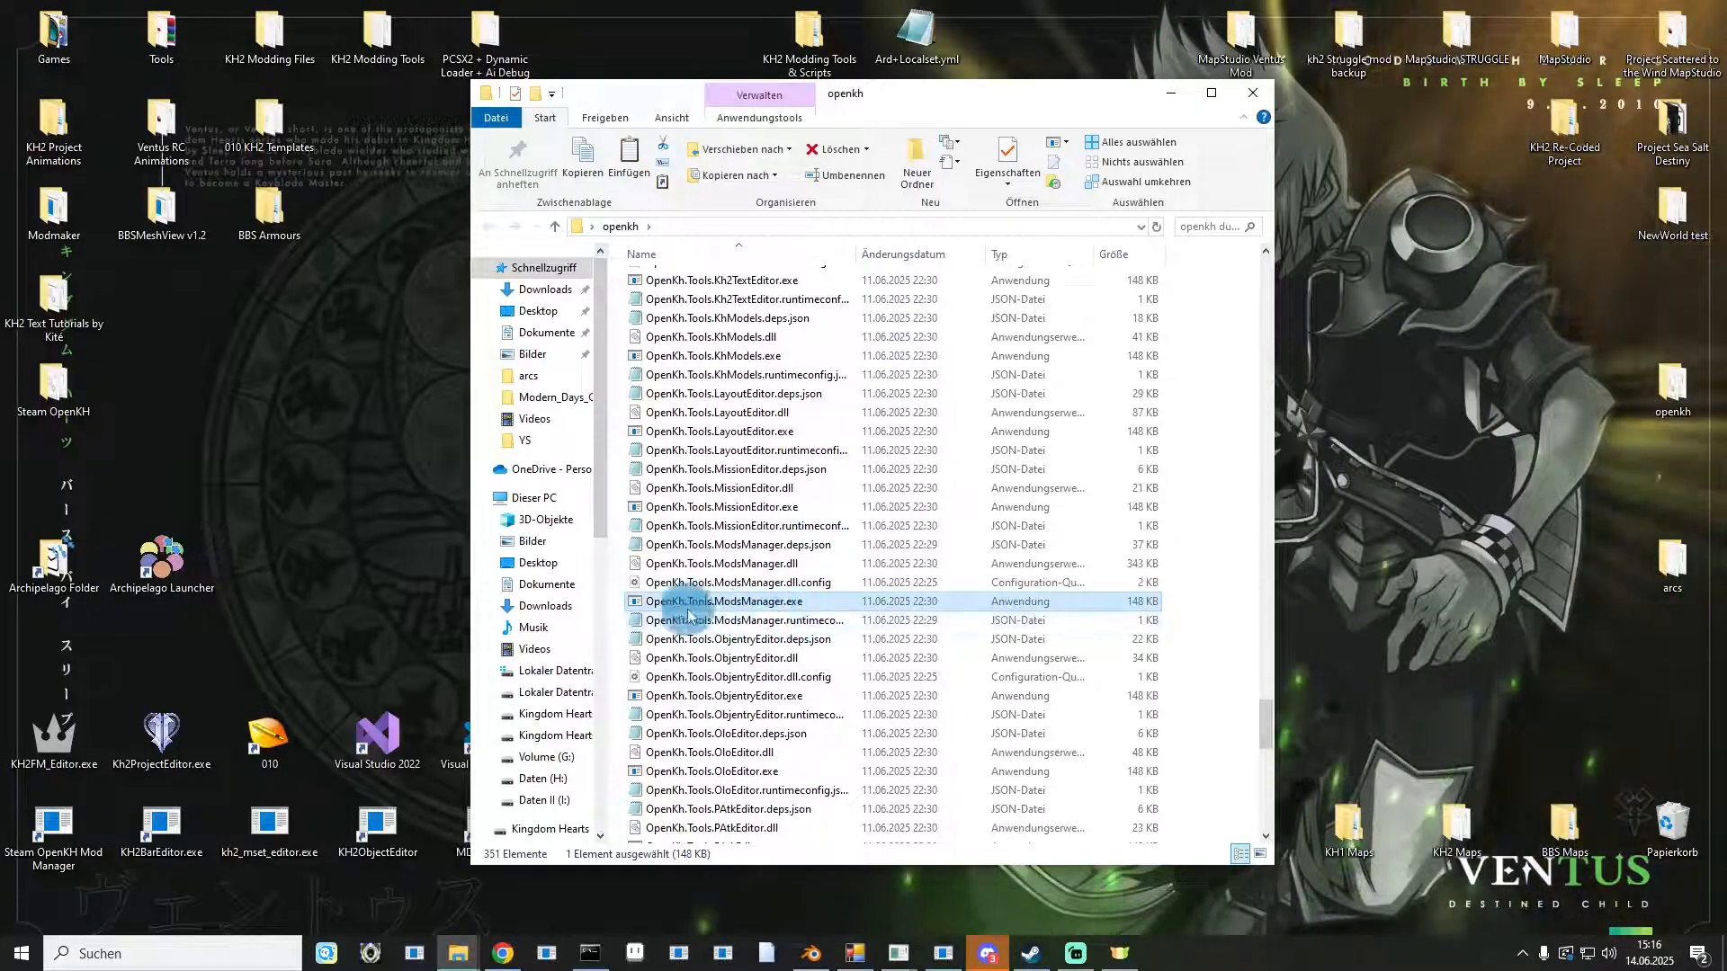
{"action": "double_click", "coordinate": [754, 602]}
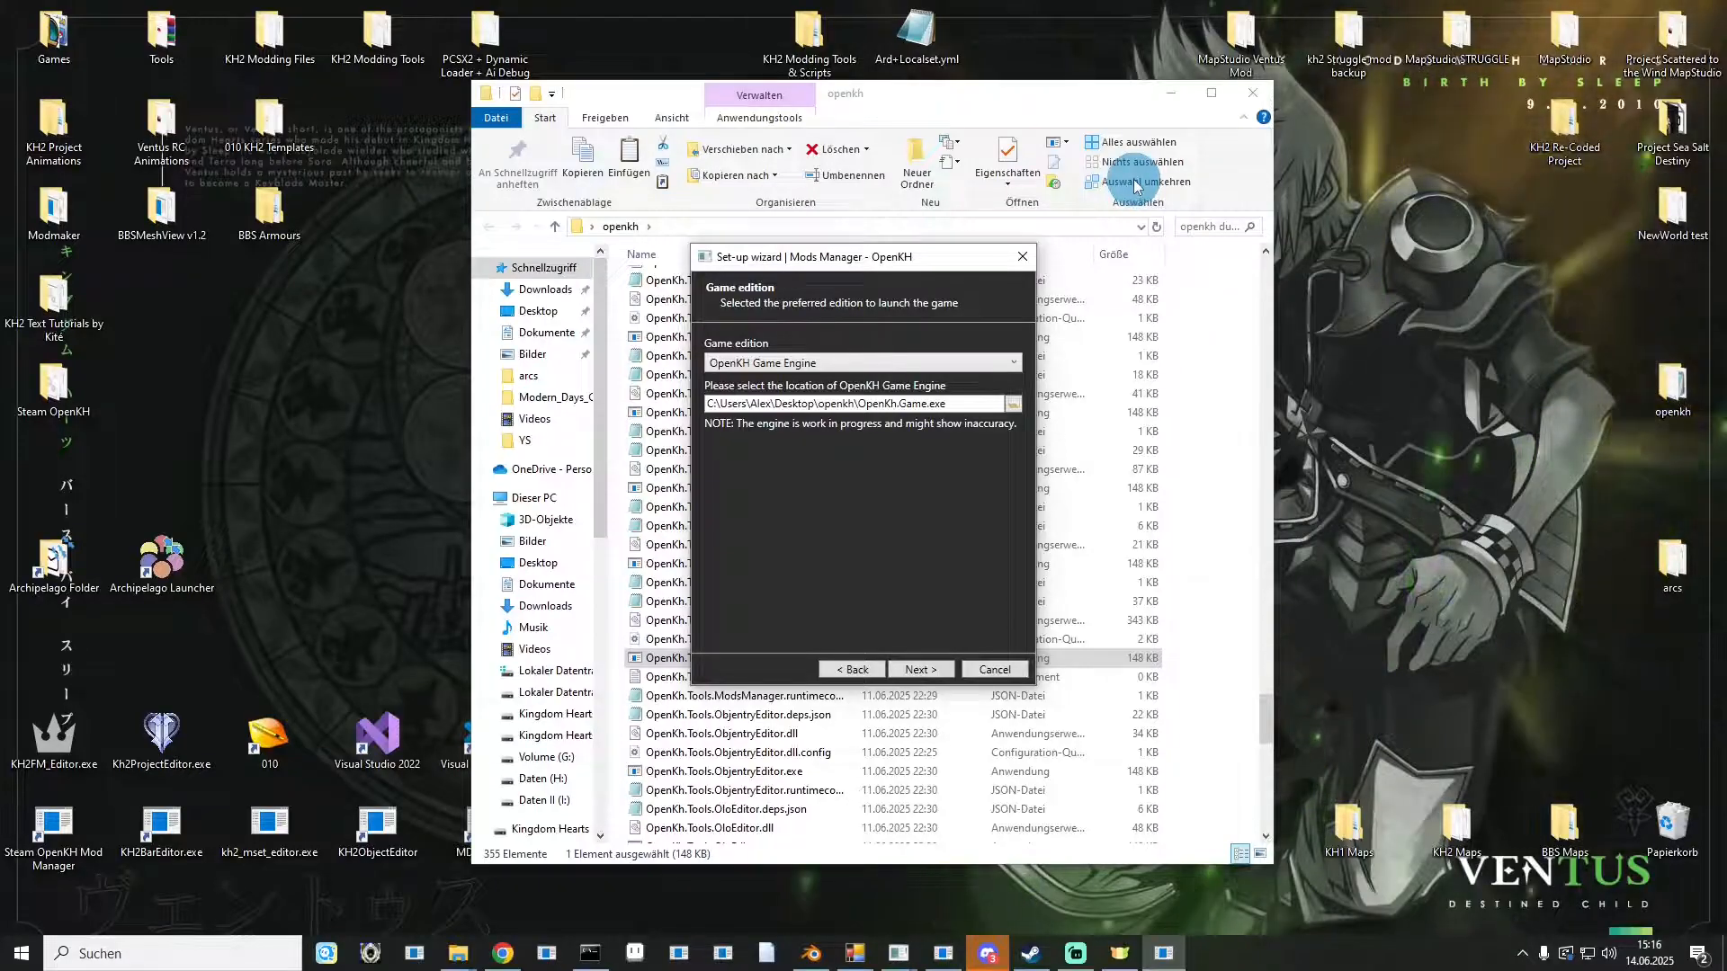
Set the Mods Manager setup wizard's game edition to PC Release.
{"action": "left_click", "coordinate": [1181, 93]}
{"action": "left_click_drag", "start_coordinate": [886, 254], "coordinate": [1126, 209]}
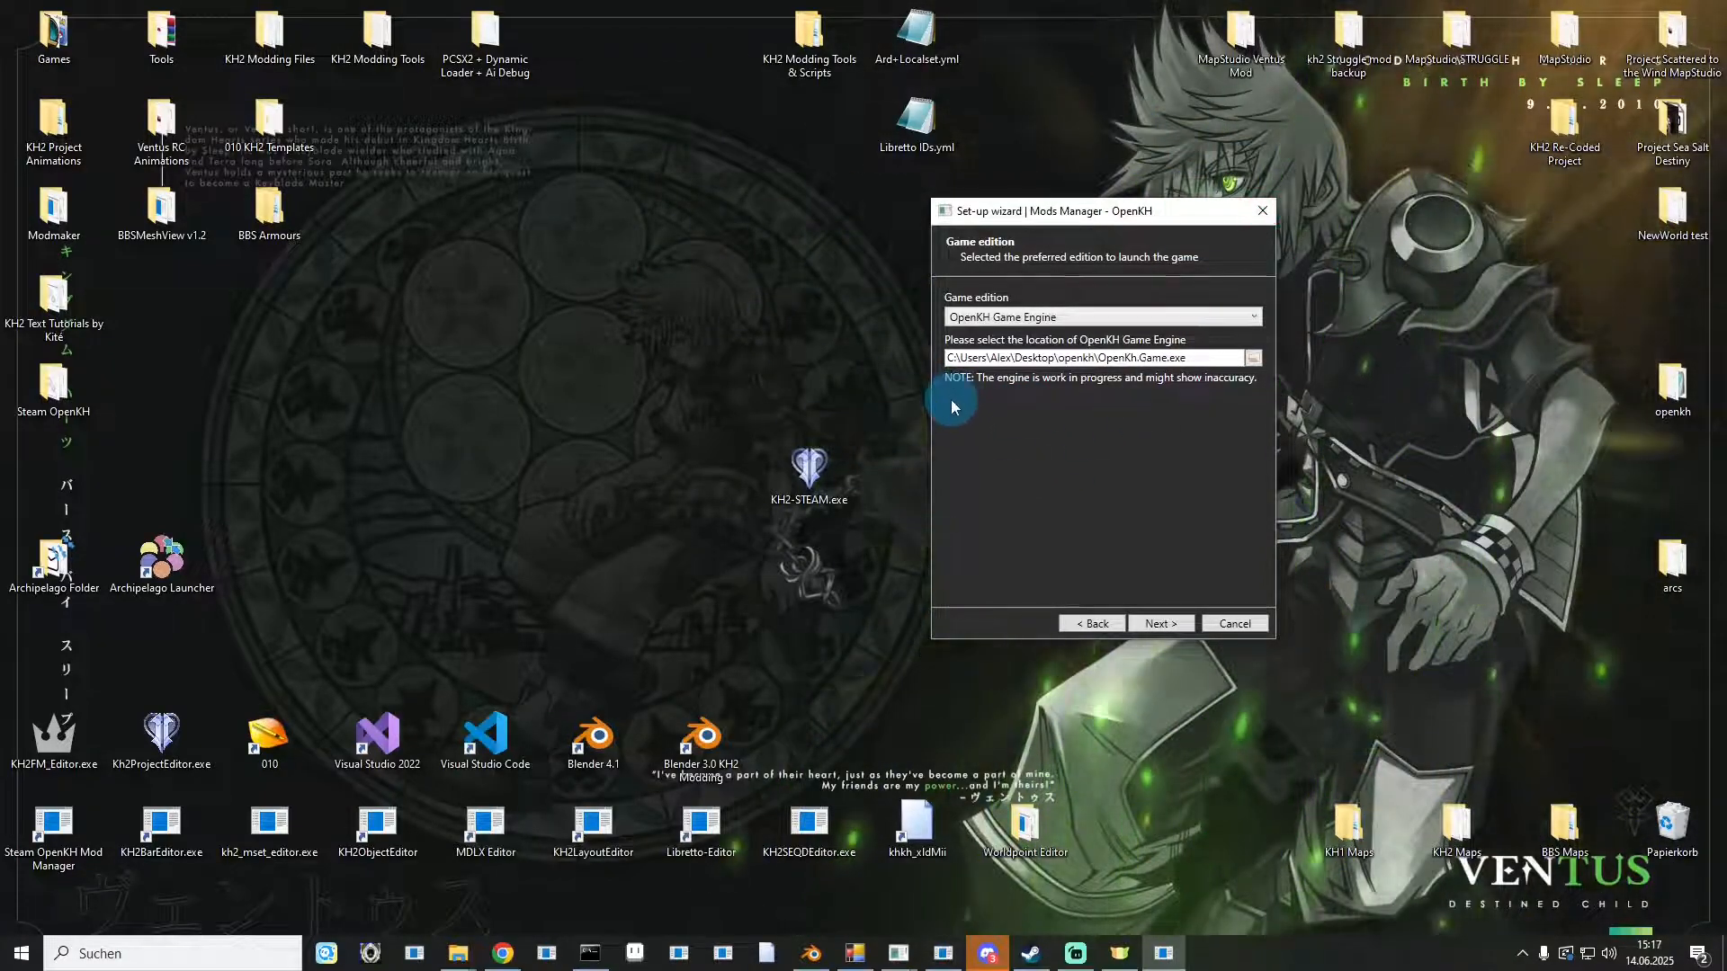
{"action": "left_click", "coordinate": [978, 317]}
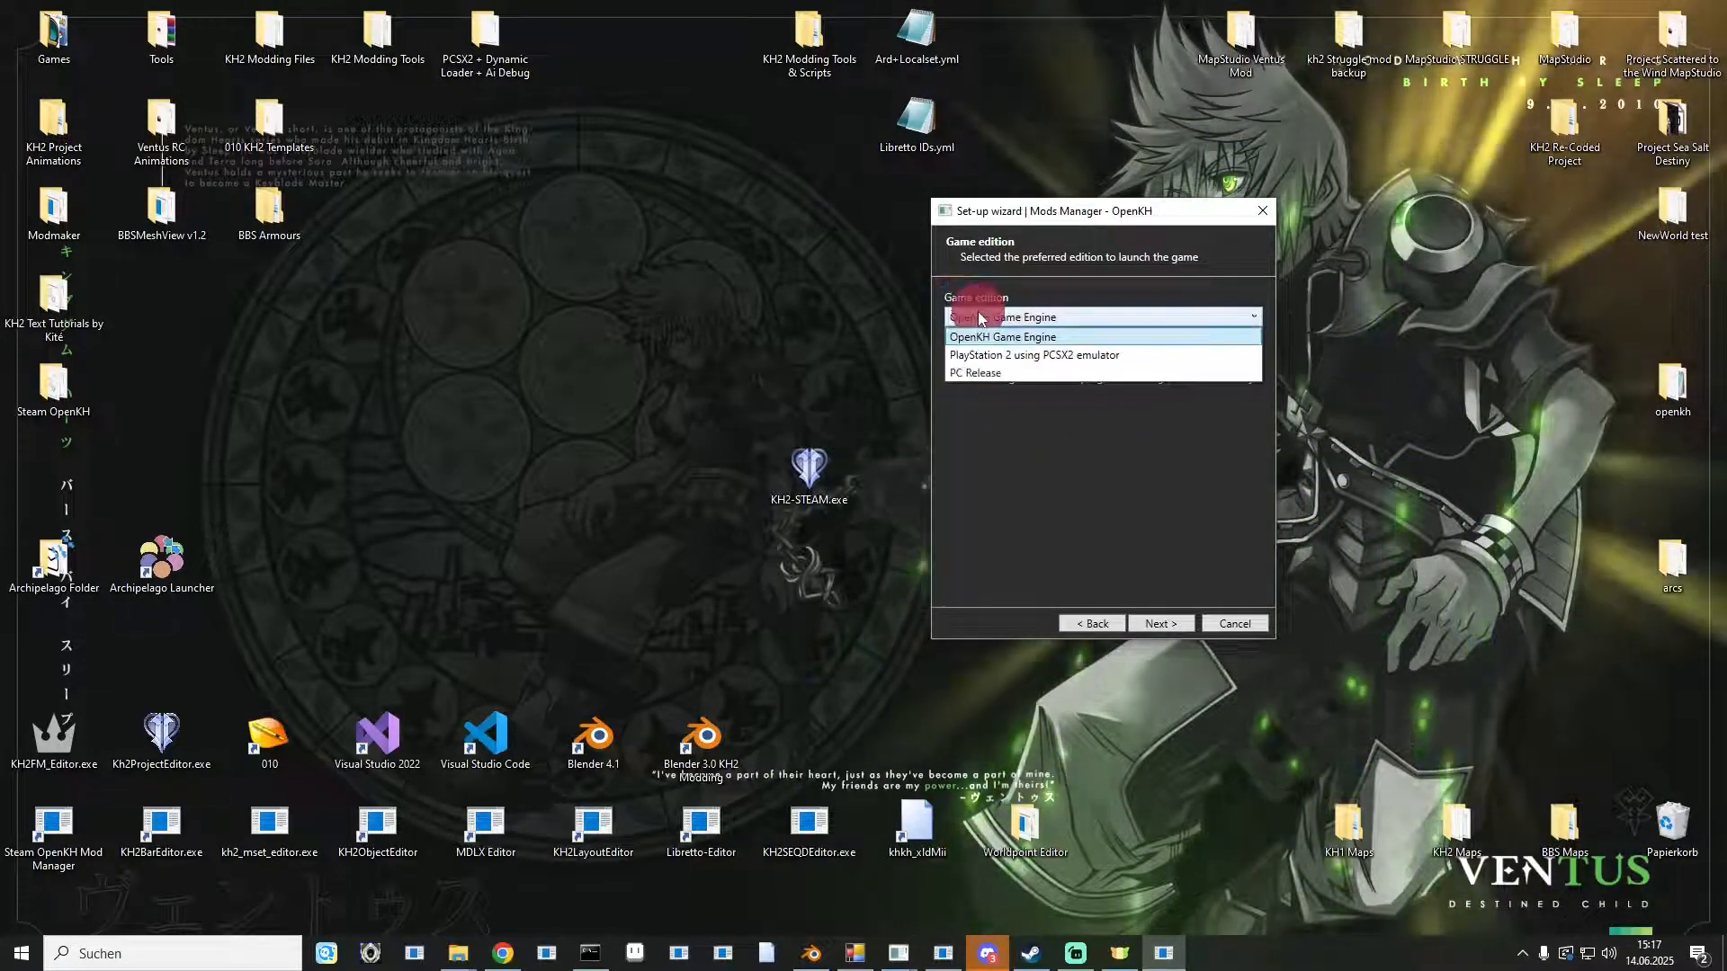
{"action": "left_click", "coordinate": [973, 369]}
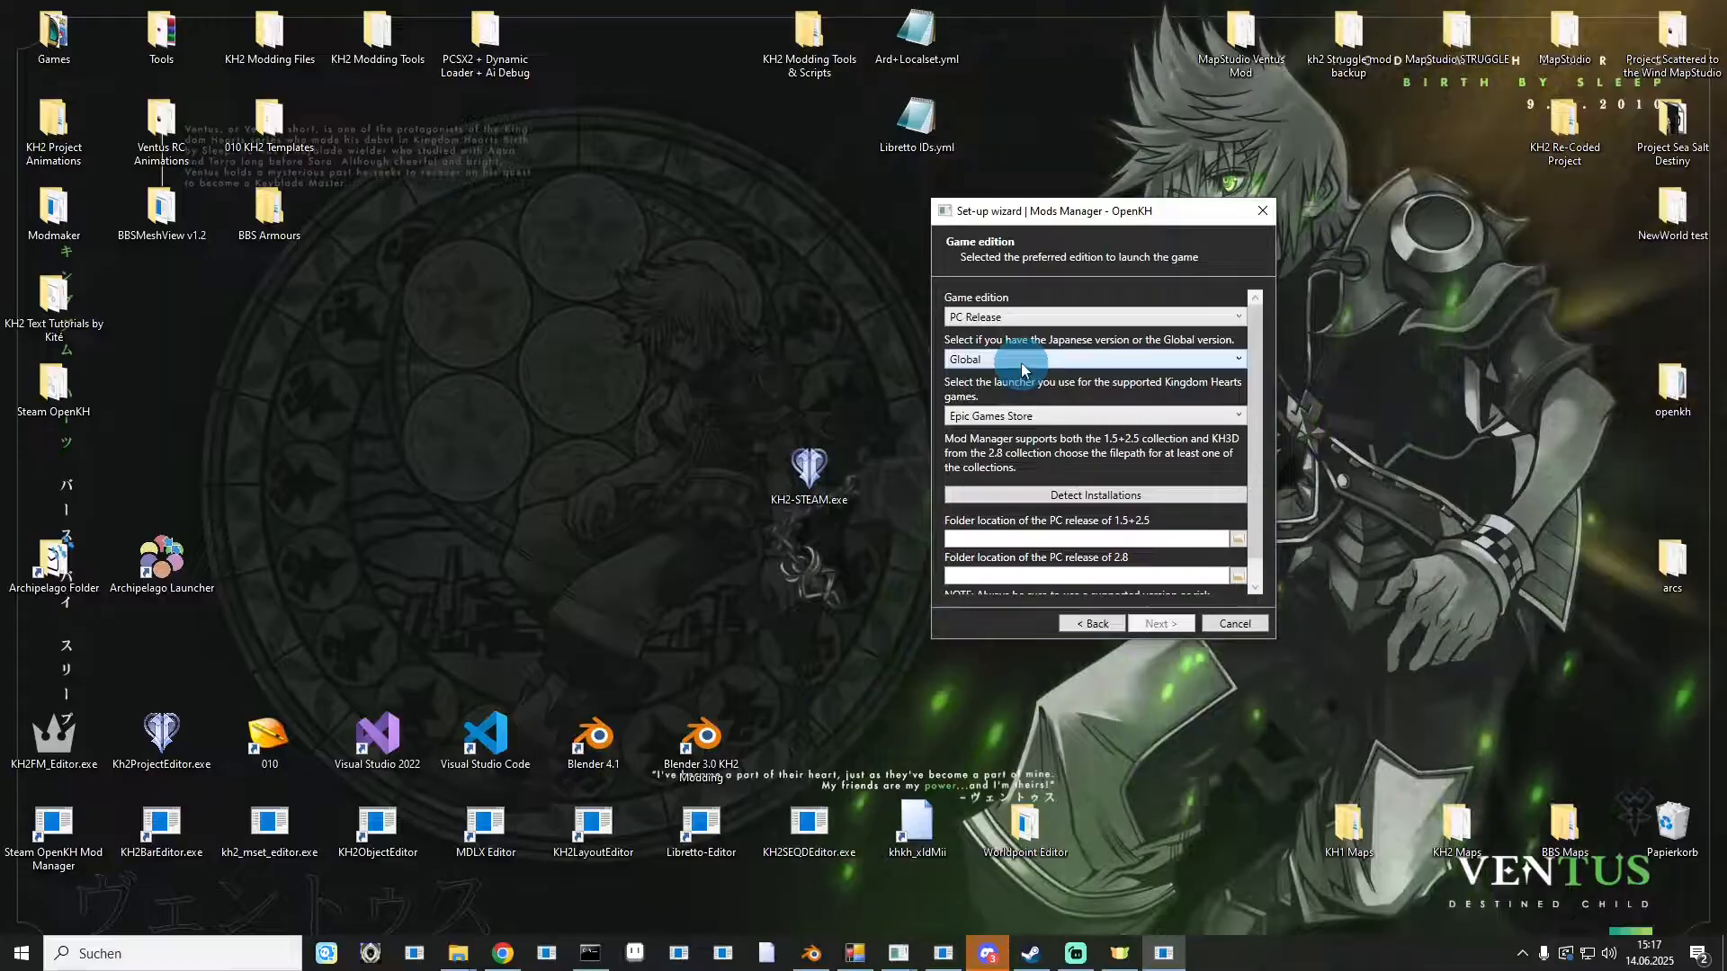
Keep the Global version and choose Steam as the game launcher.
{"action": "left_click", "coordinate": [1022, 364]}
{"action": "left_click", "coordinate": [1005, 395]}
{"action": "left_click", "coordinate": [1000, 364]}
{"action": "left_click", "coordinate": [995, 382]}
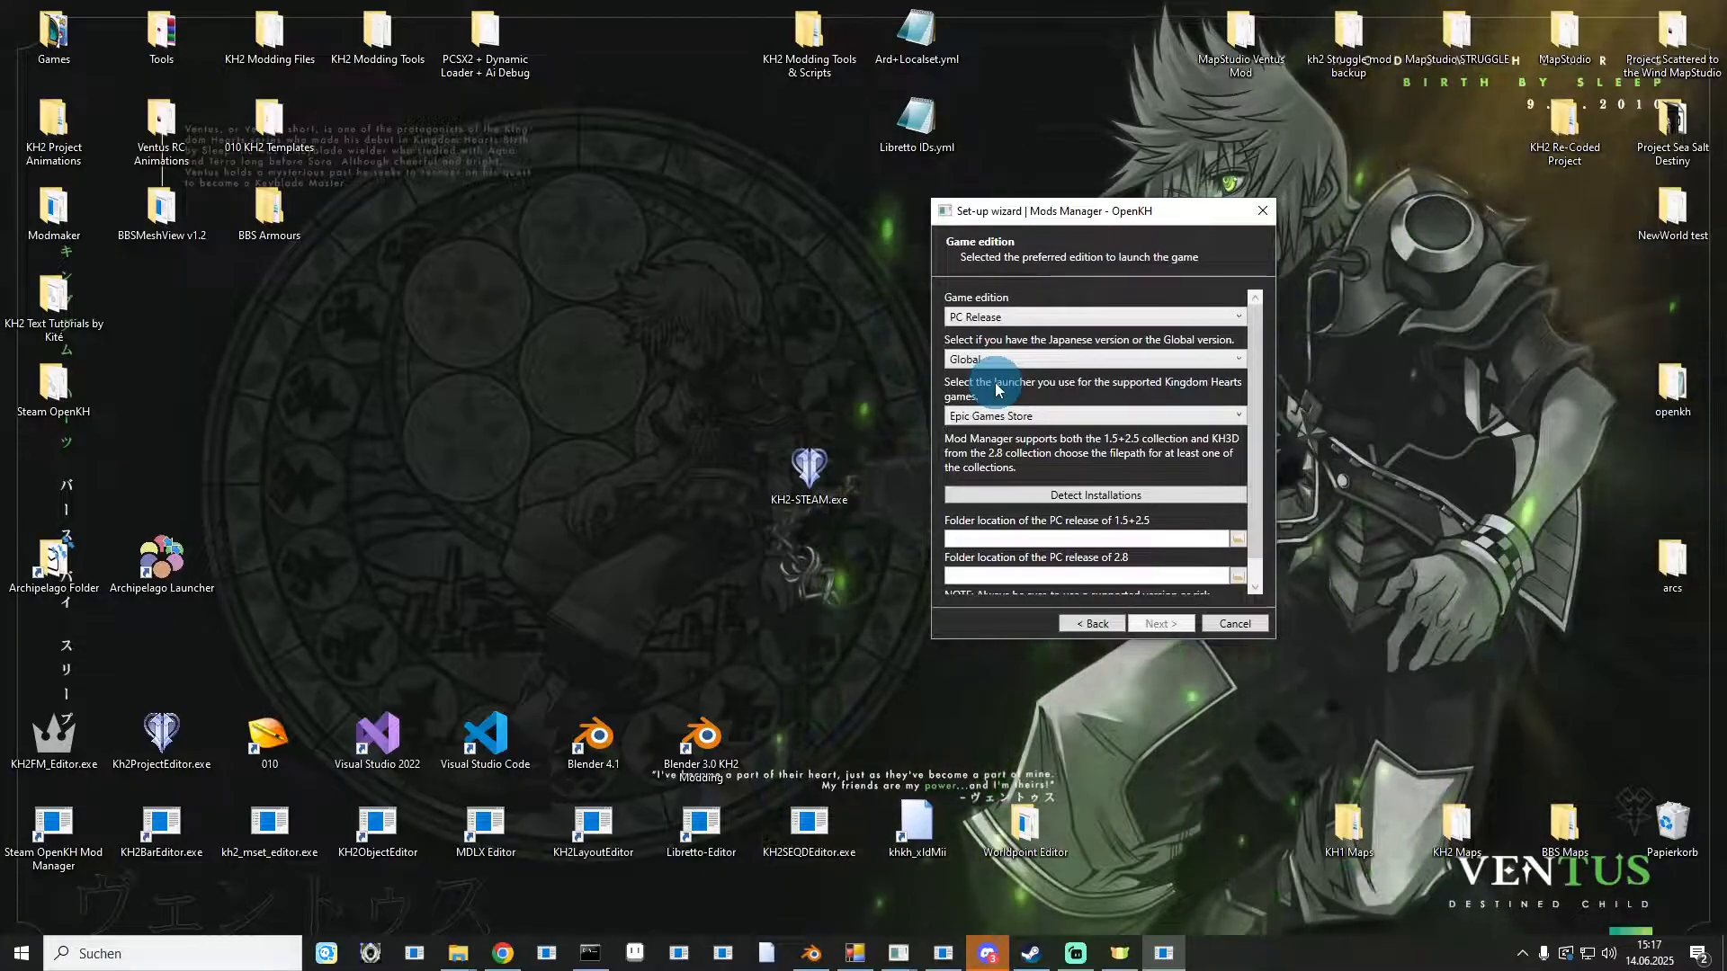
{"action": "left_click", "coordinate": [994, 417]}
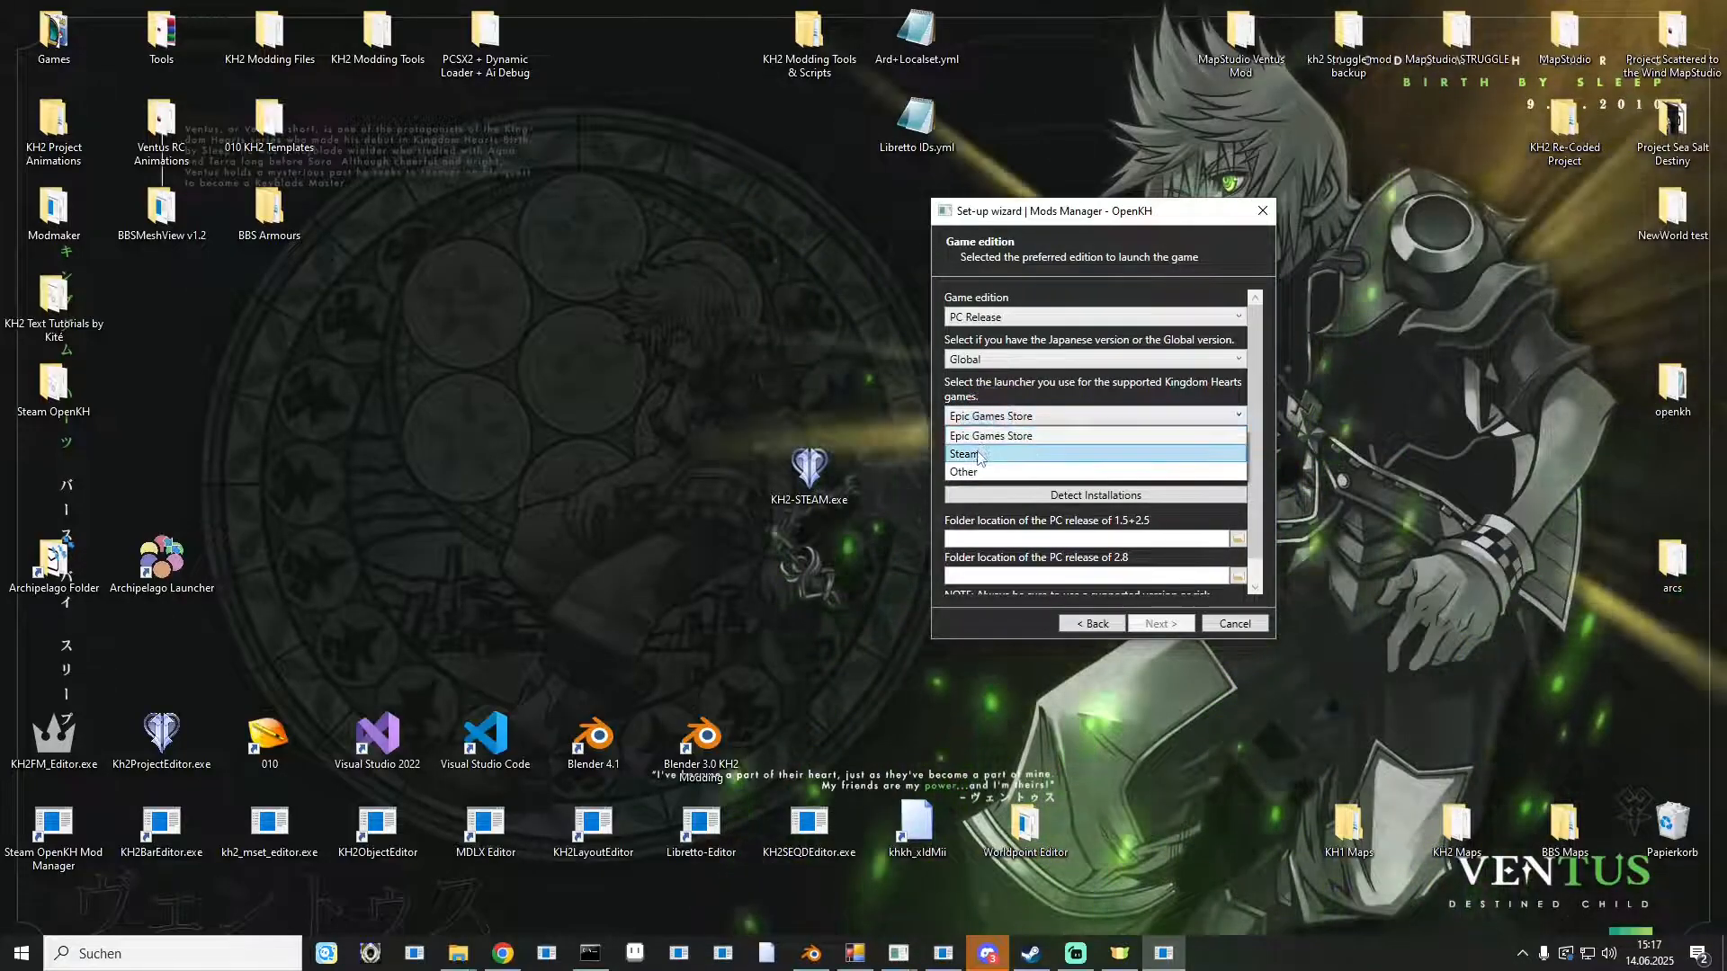
{"action": "left_click", "coordinate": [977, 457]}
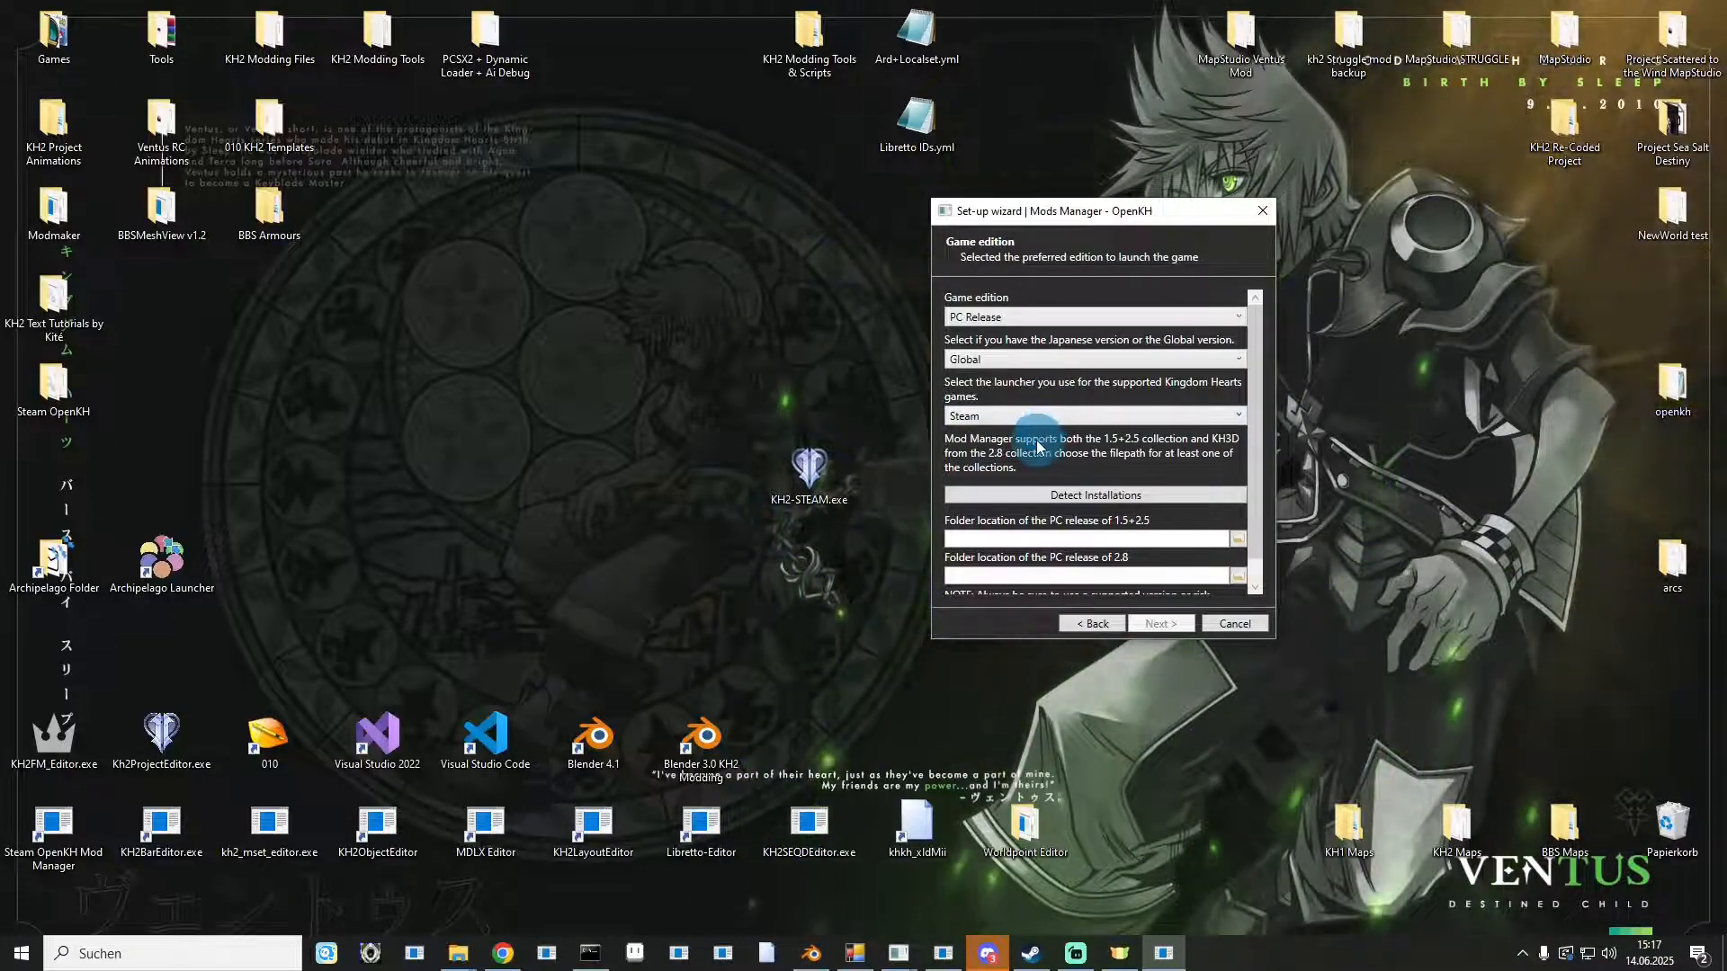
Detect the Kingdom Hearts installations automatically and close the success message.
{"action": "scroll", "coordinate": [1046, 450], "scroll_direction": "down", "scroll_amount": 1}
{"action": "left_click", "coordinate": [1049, 471]}
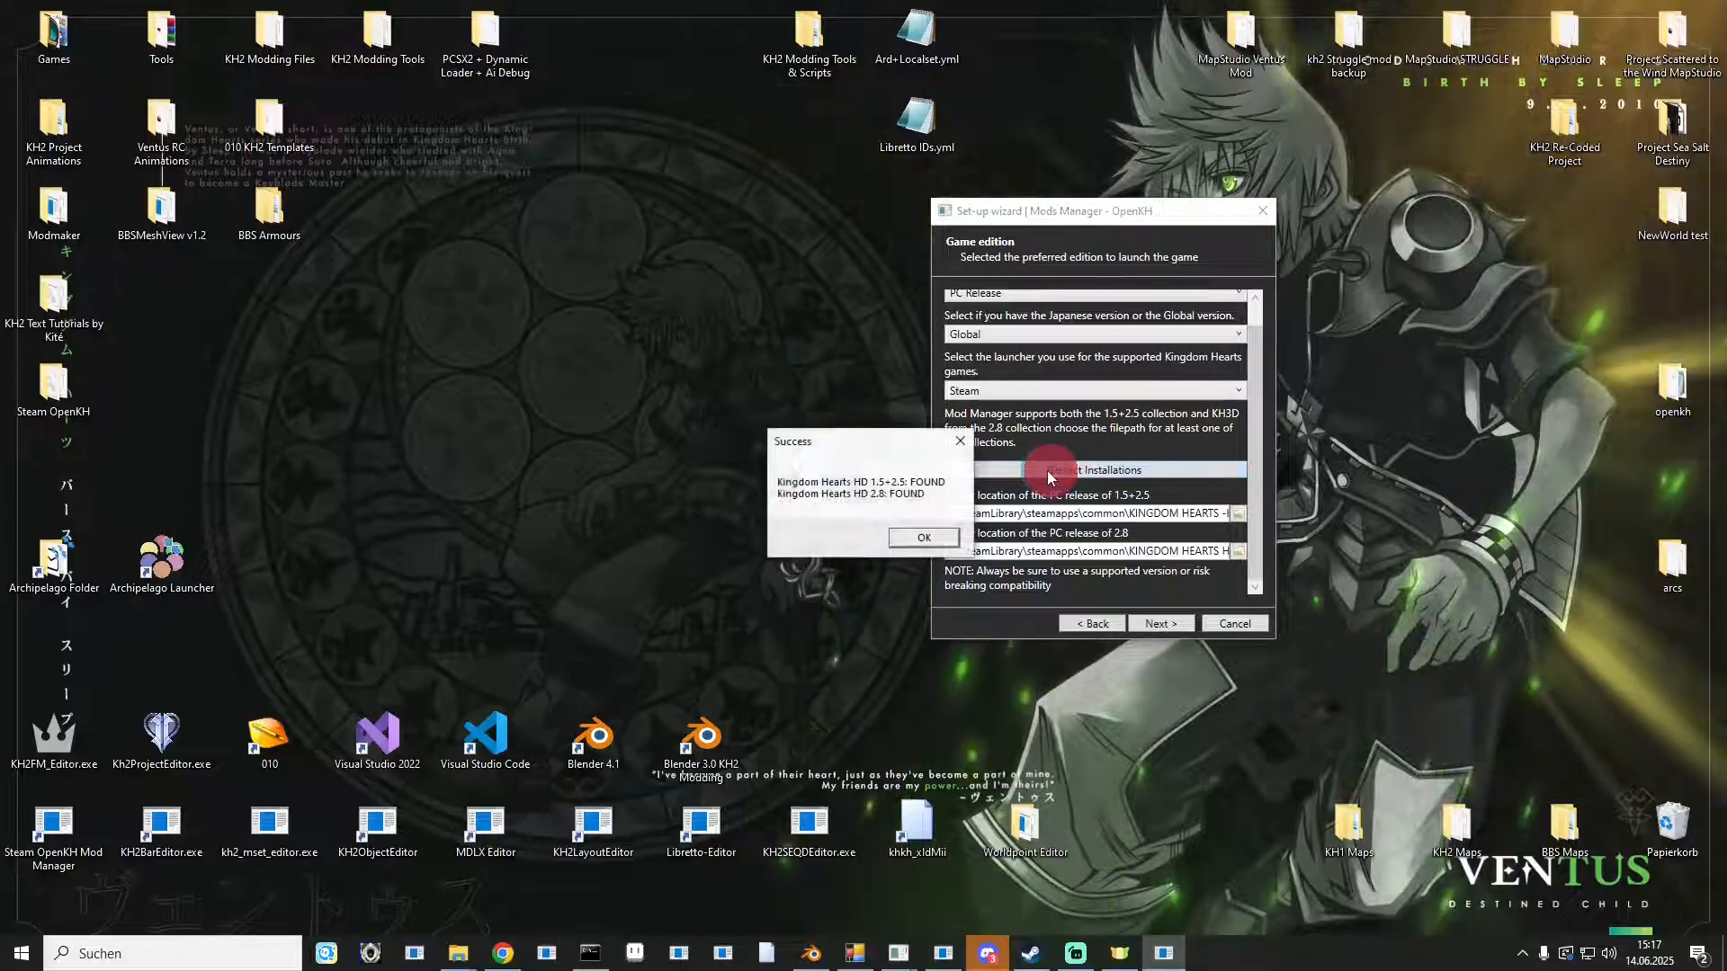
{"action": "left_click", "coordinate": [937, 537]}
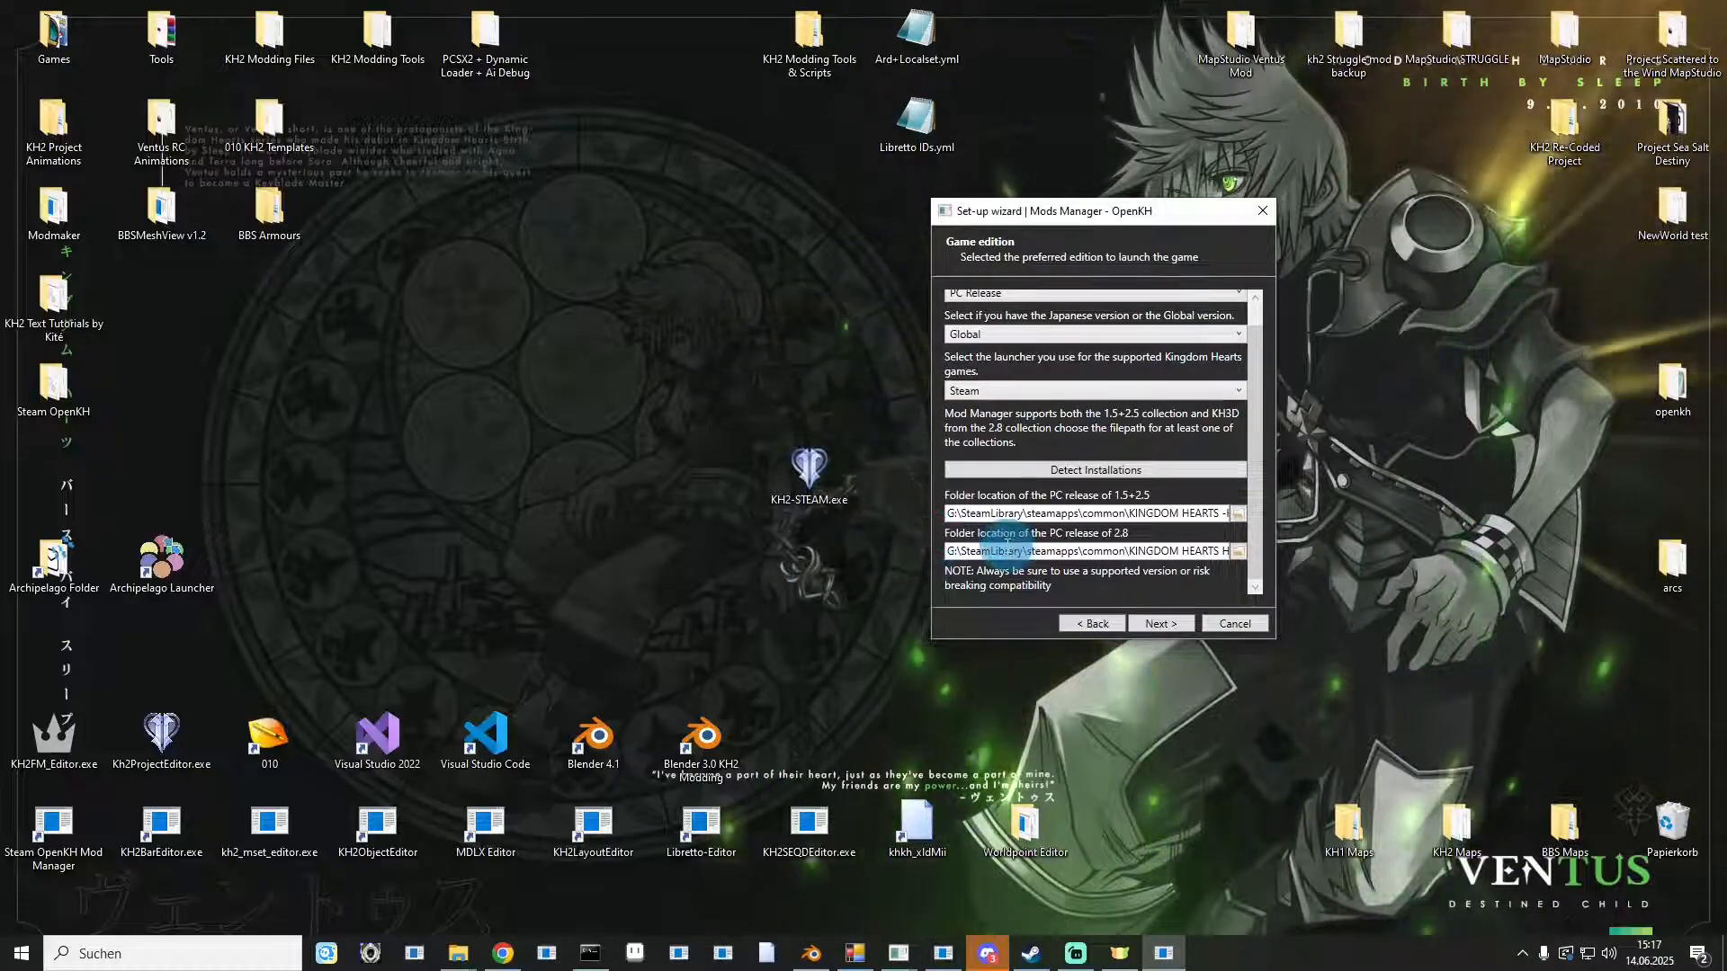
Advance to the Panacea page and install Panacea for KINGDOM HEARTS HD 1.5+2.5 ReMIX.
{"action": "left_click", "coordinate": [1144, 624]}
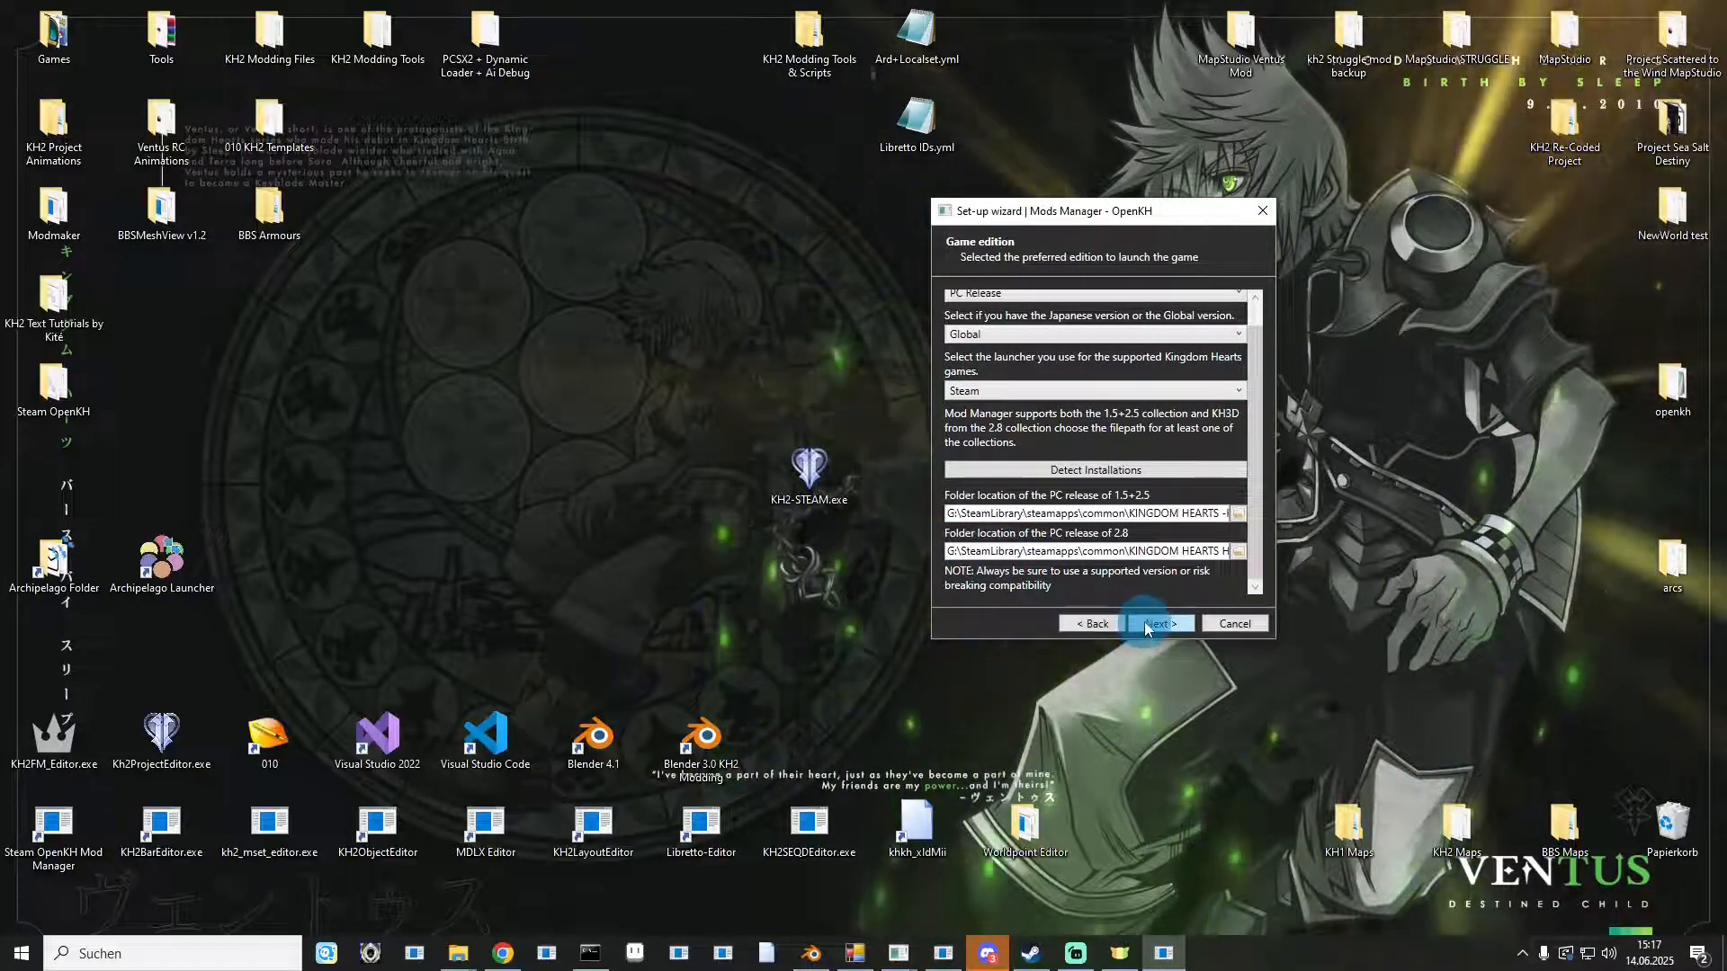
{"action": "left_click", "coordinate": [1145, 624]}
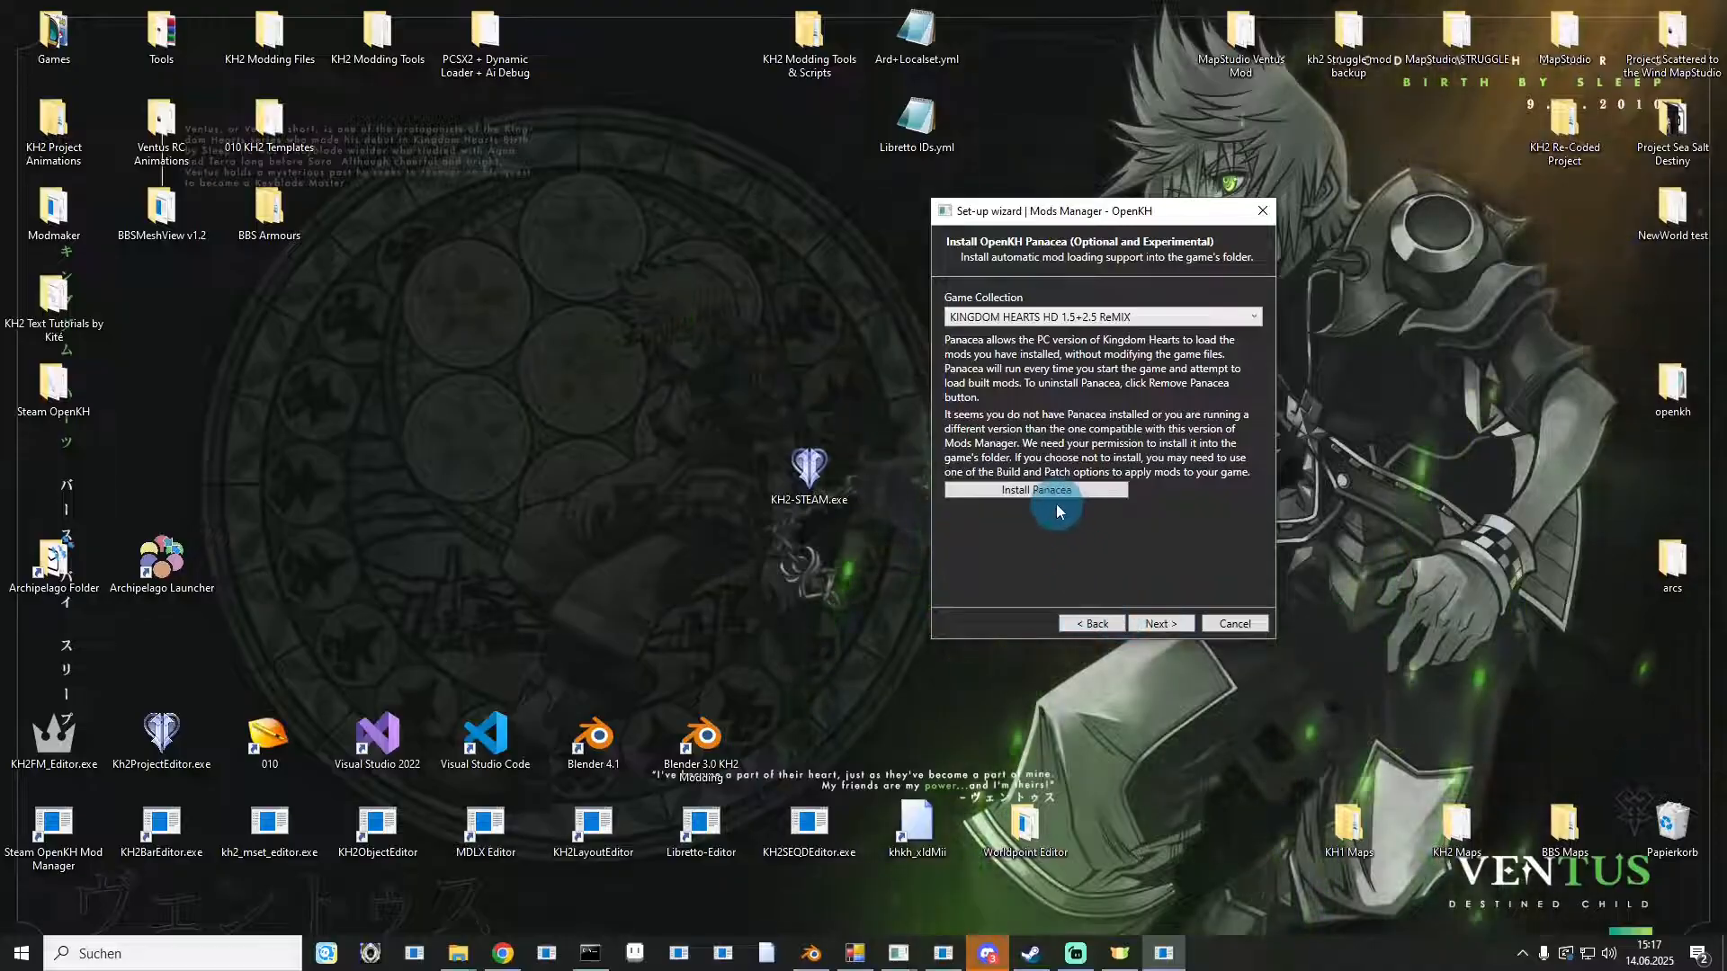
{"action": "left_click", "coordinate": [1024, 493]}
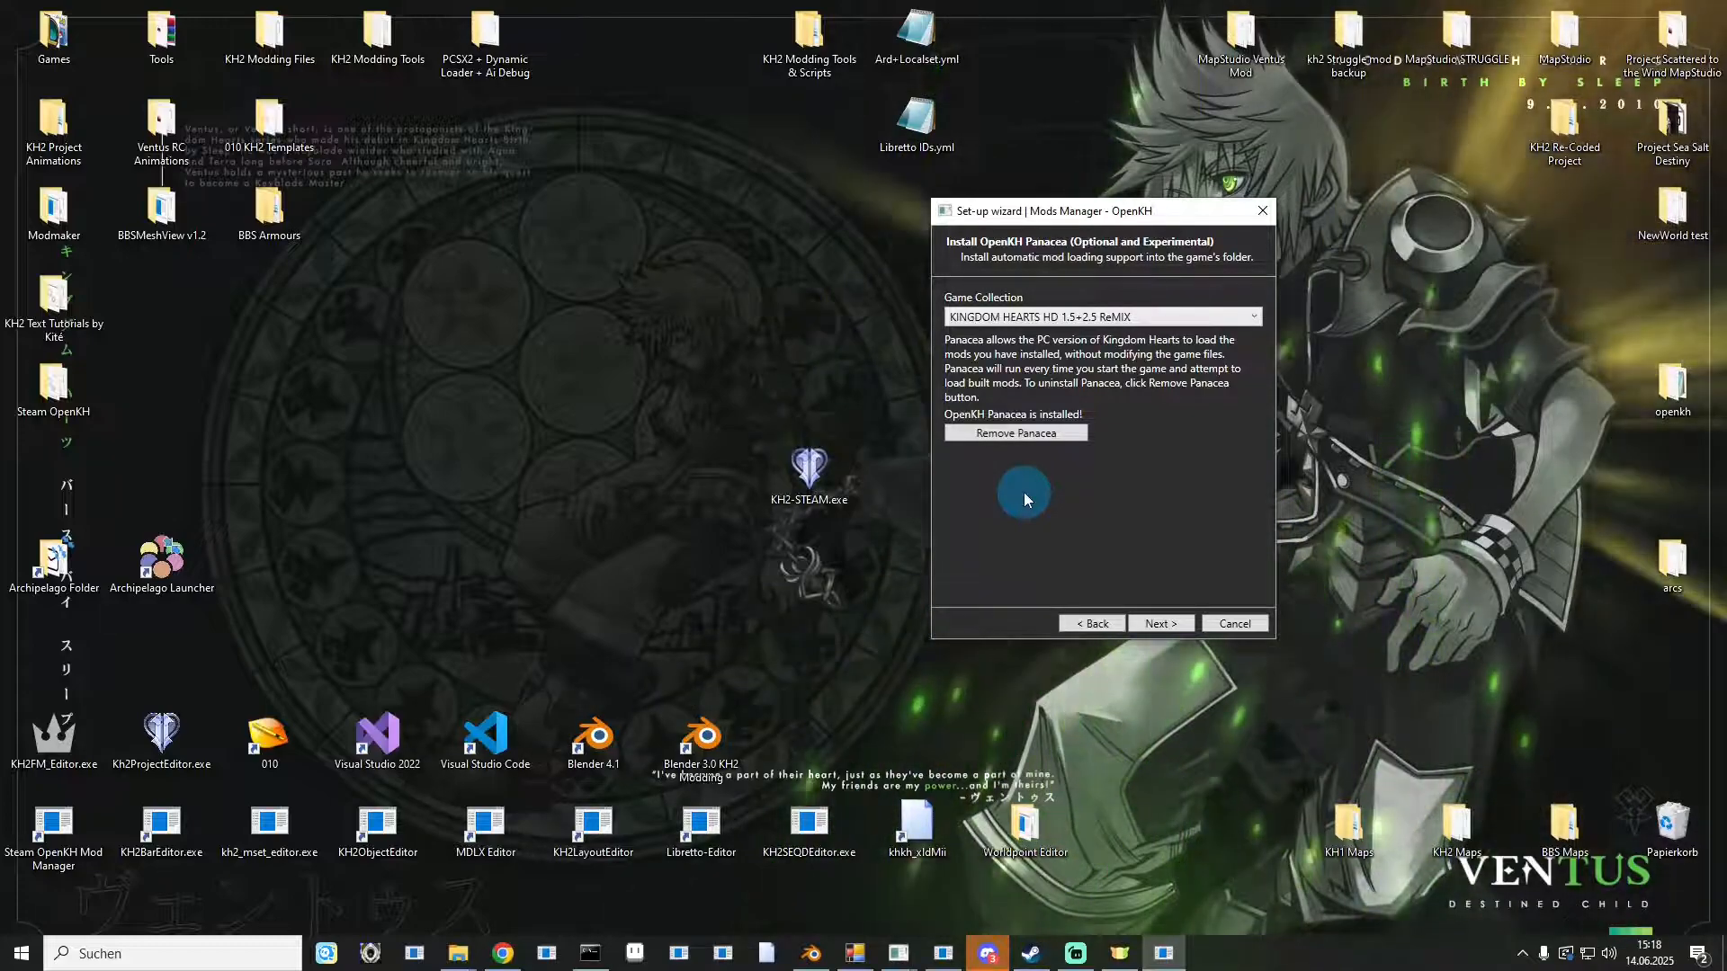
Advance to the Lua Backend page, tick KH2, and install and configure Lua Backend.
{"action": "left_click", "coordinate": [1152, 623]}
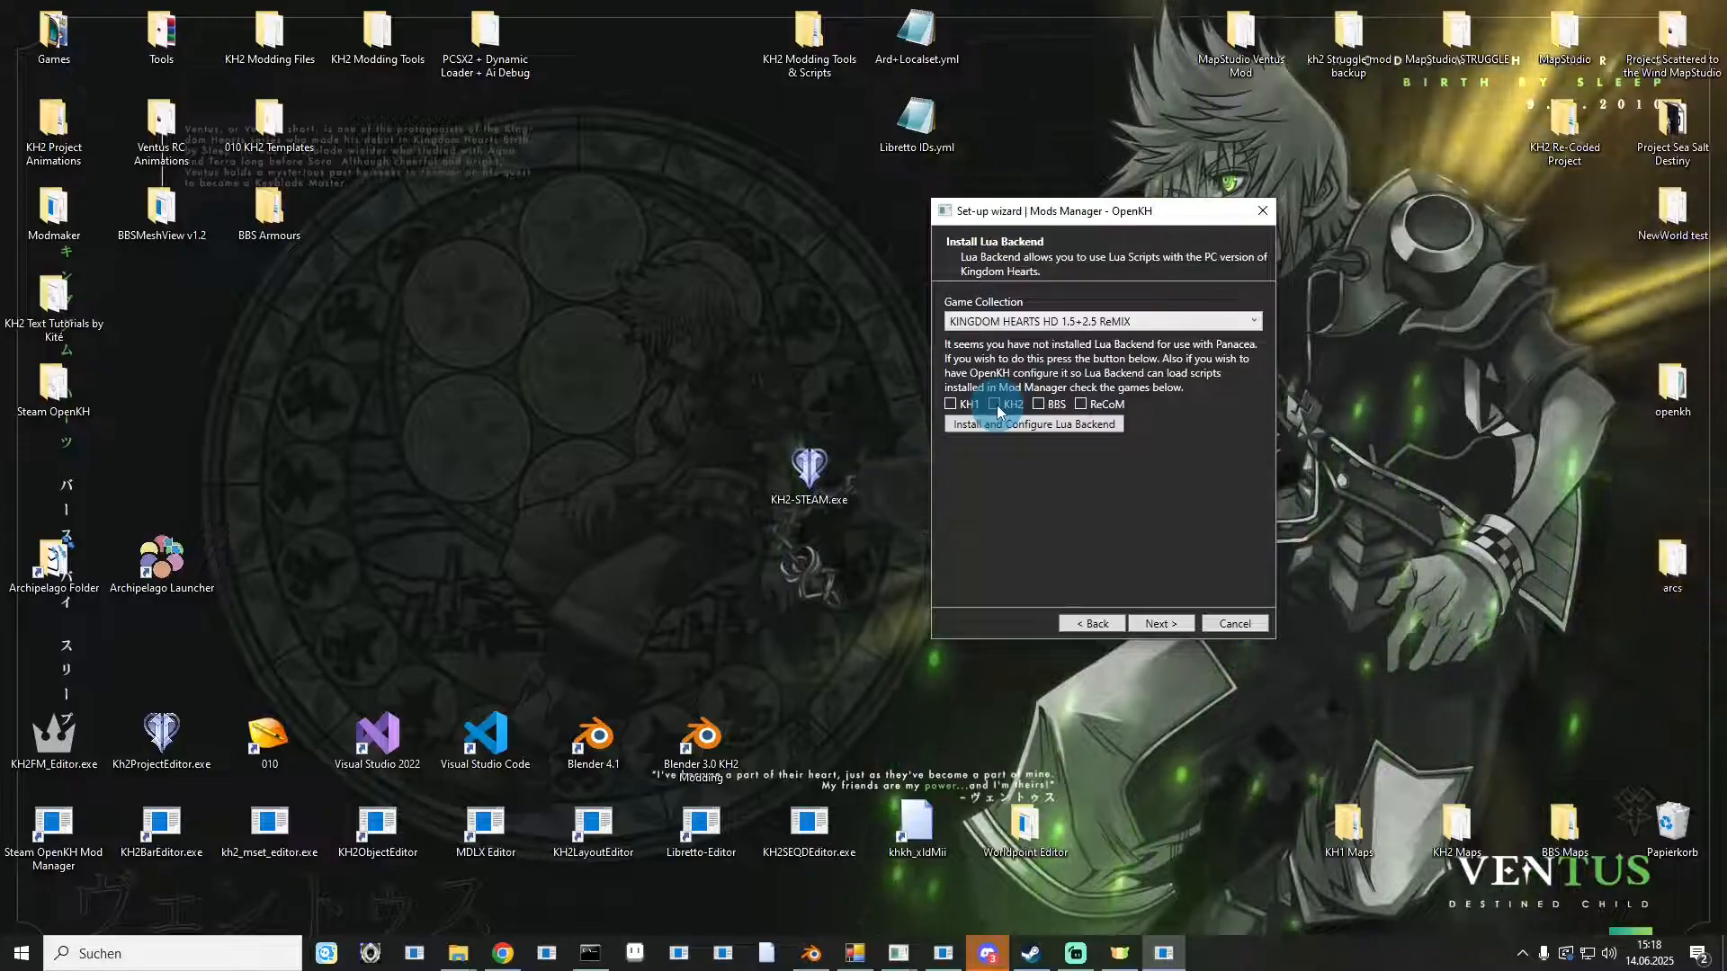
{"action": "left_click", "coordinate": [996, 405]}
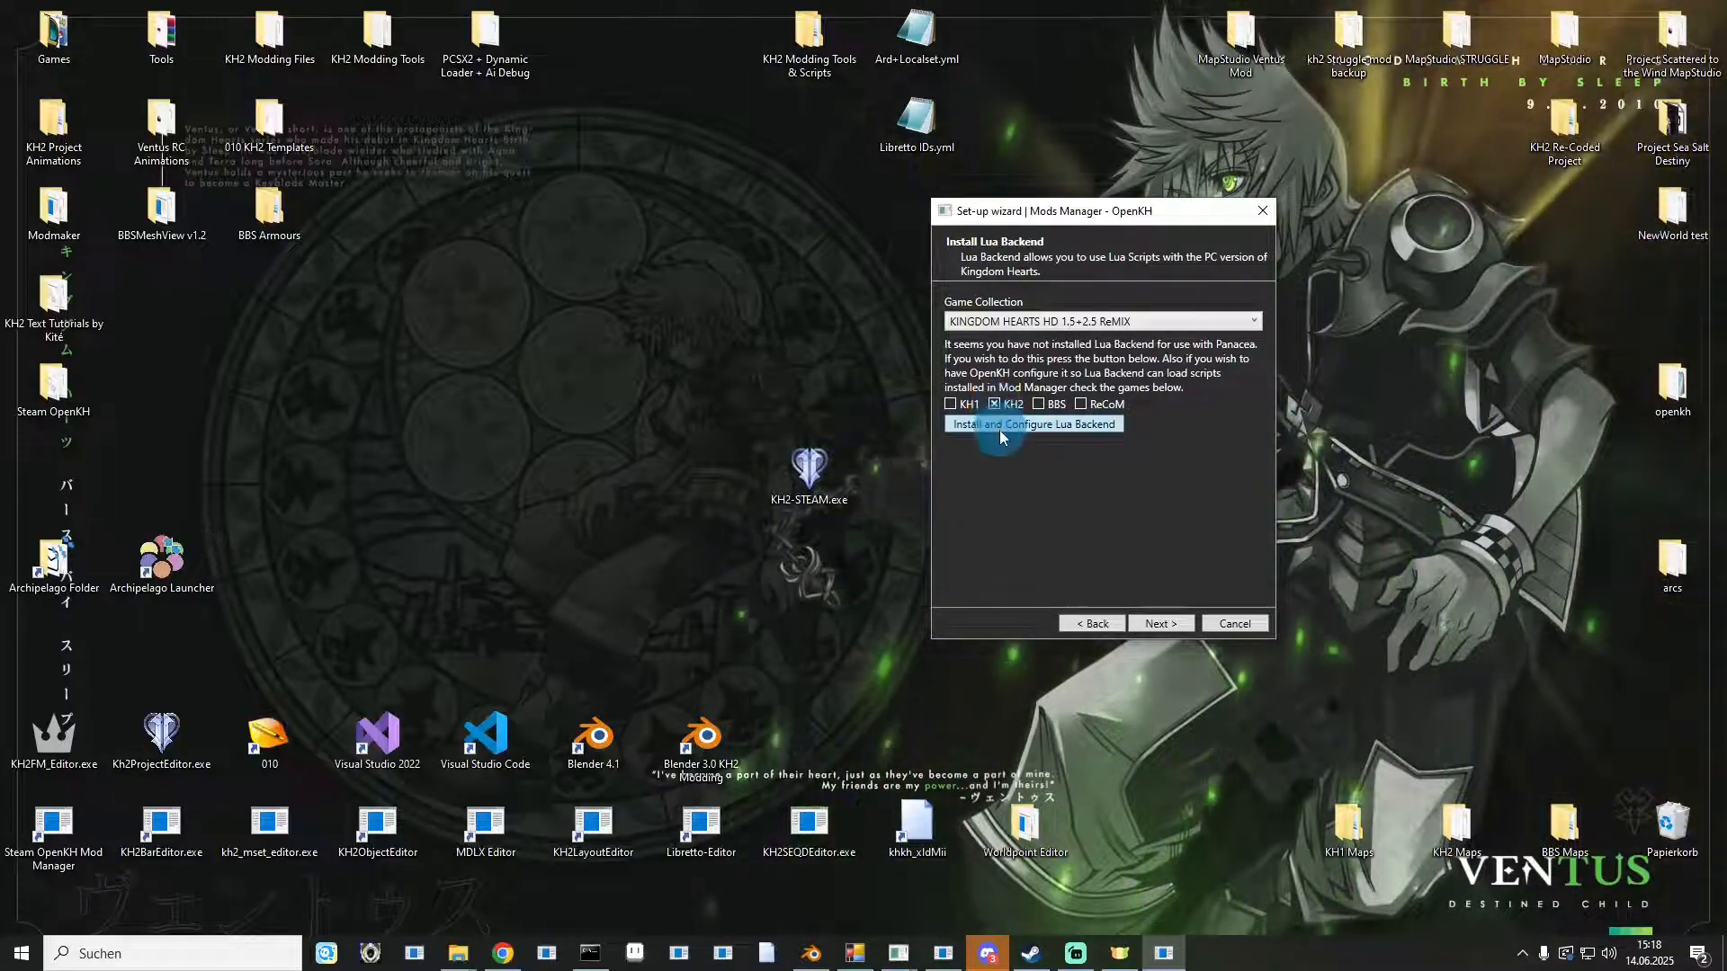
{"action": "left_click", "coordinate": [999, 432]}
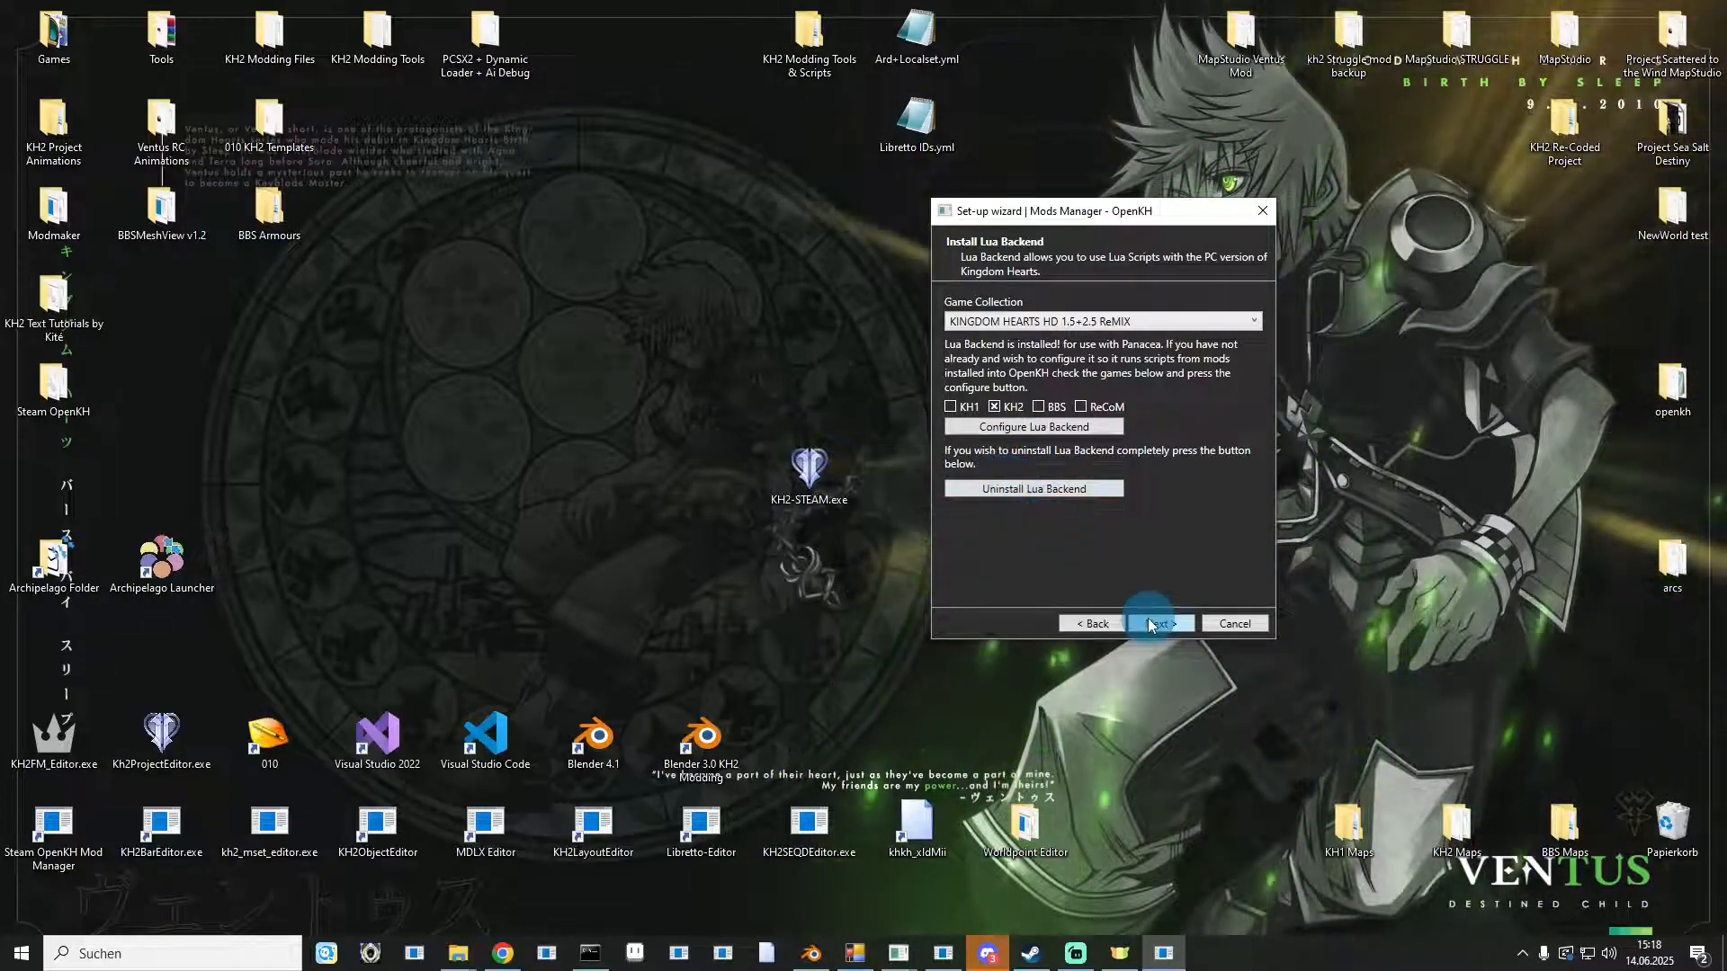
Advance to the game data page, tick KH2-43GB, and extract the game data.
{"action": "left_click", "coordinate": [1149, 618]}
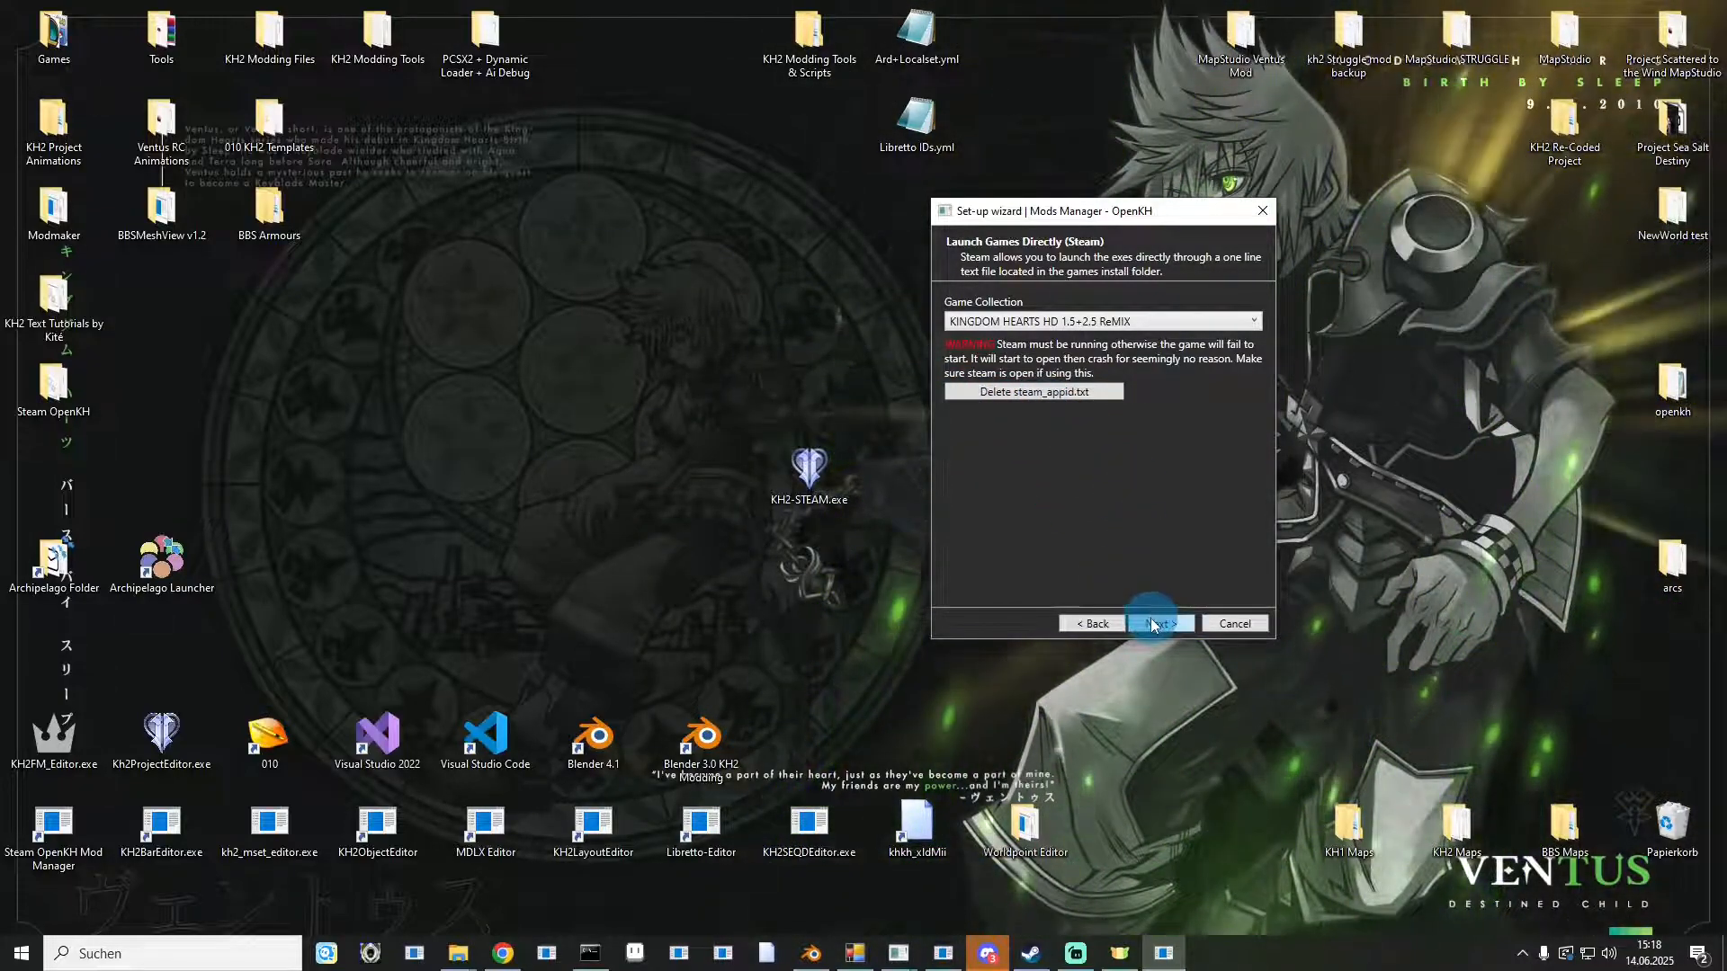
{"action": "left_click", "coordinate": [1152, 621]}
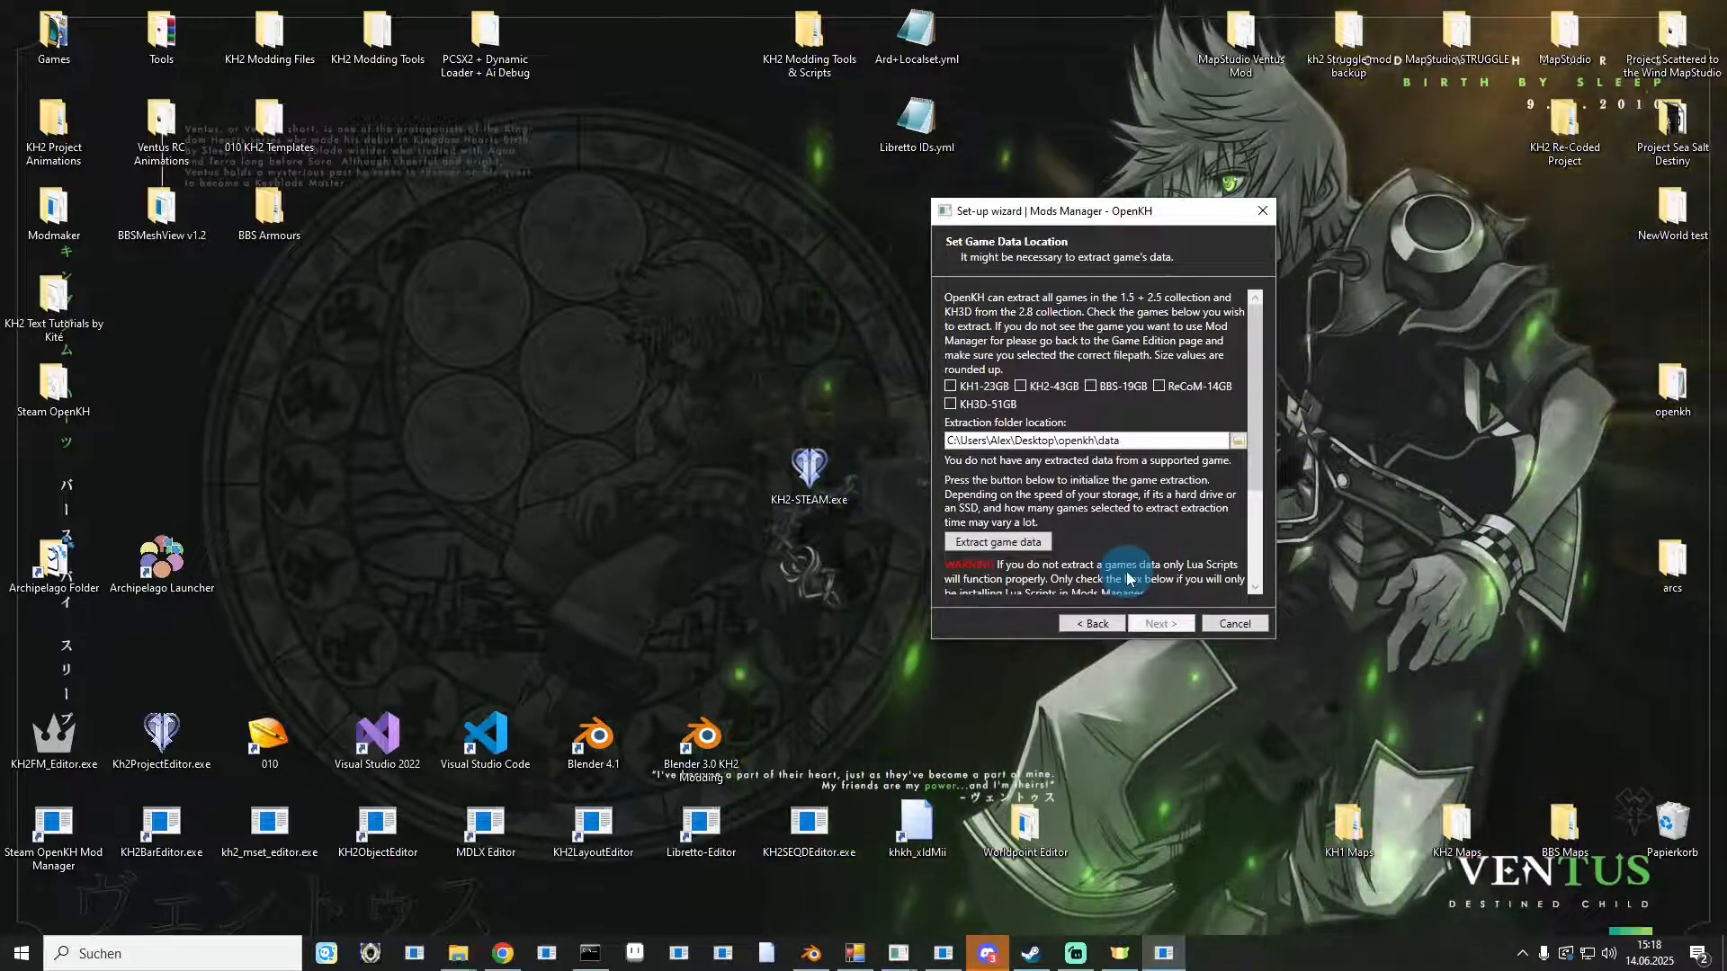
{"action": "left_click", "coordinate": [1022, 386]}
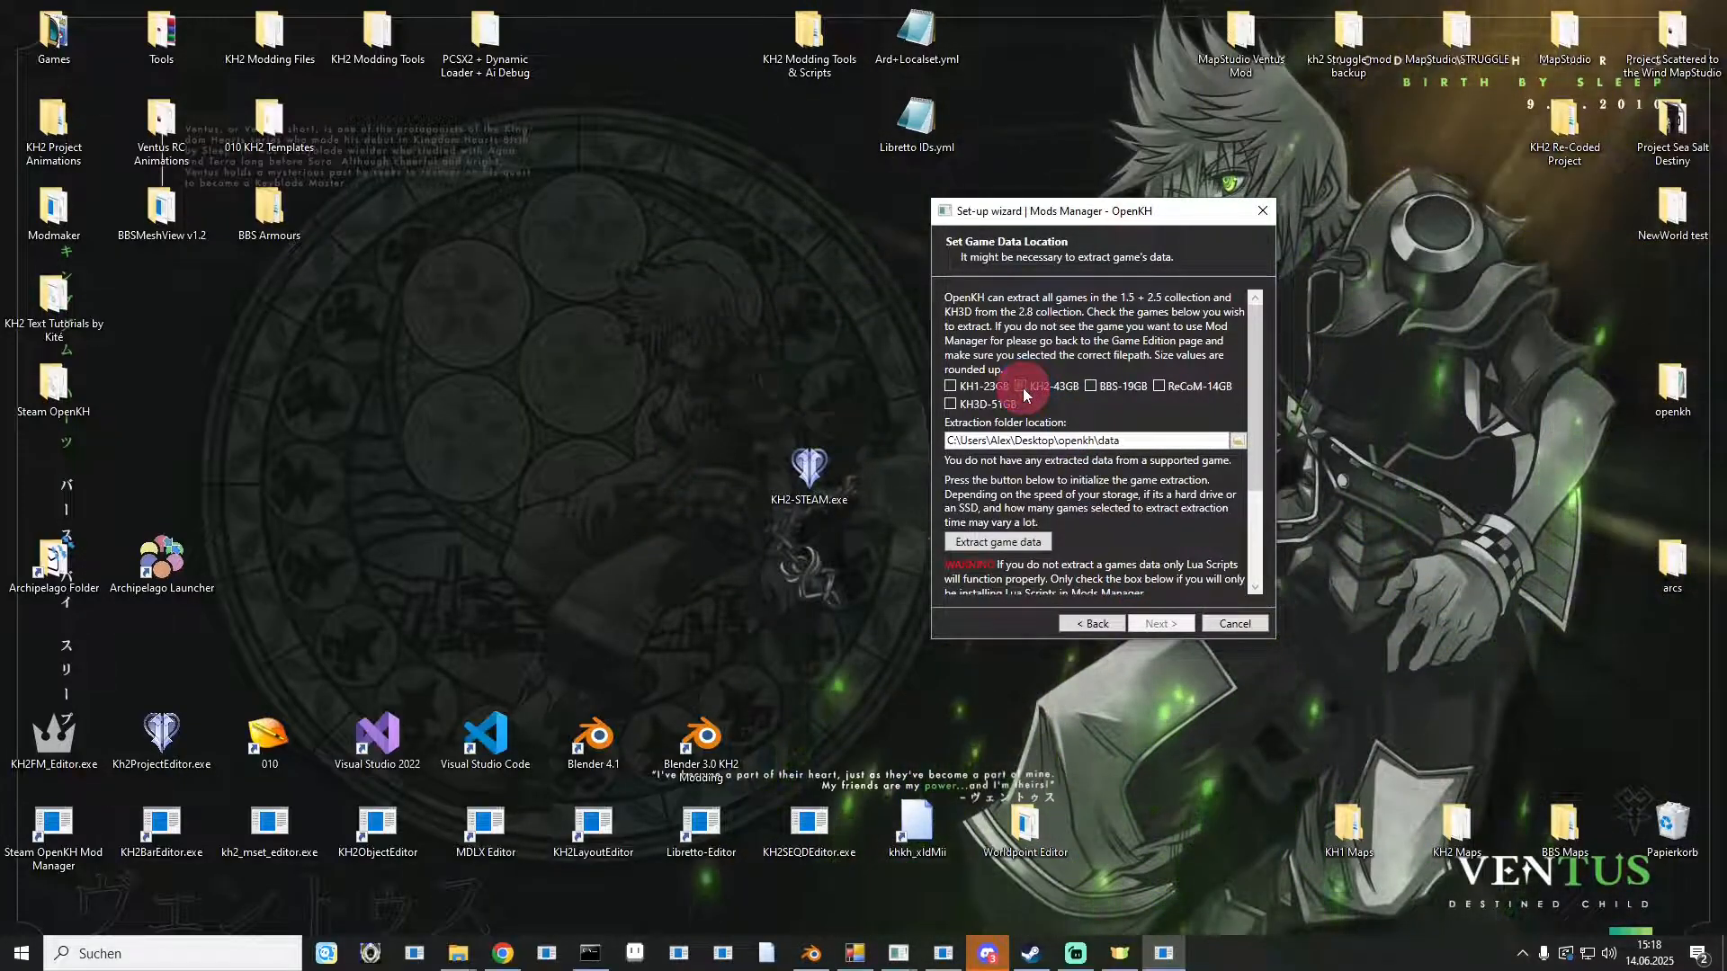
{"action": "left_click", "coordinate": [993, 543]}
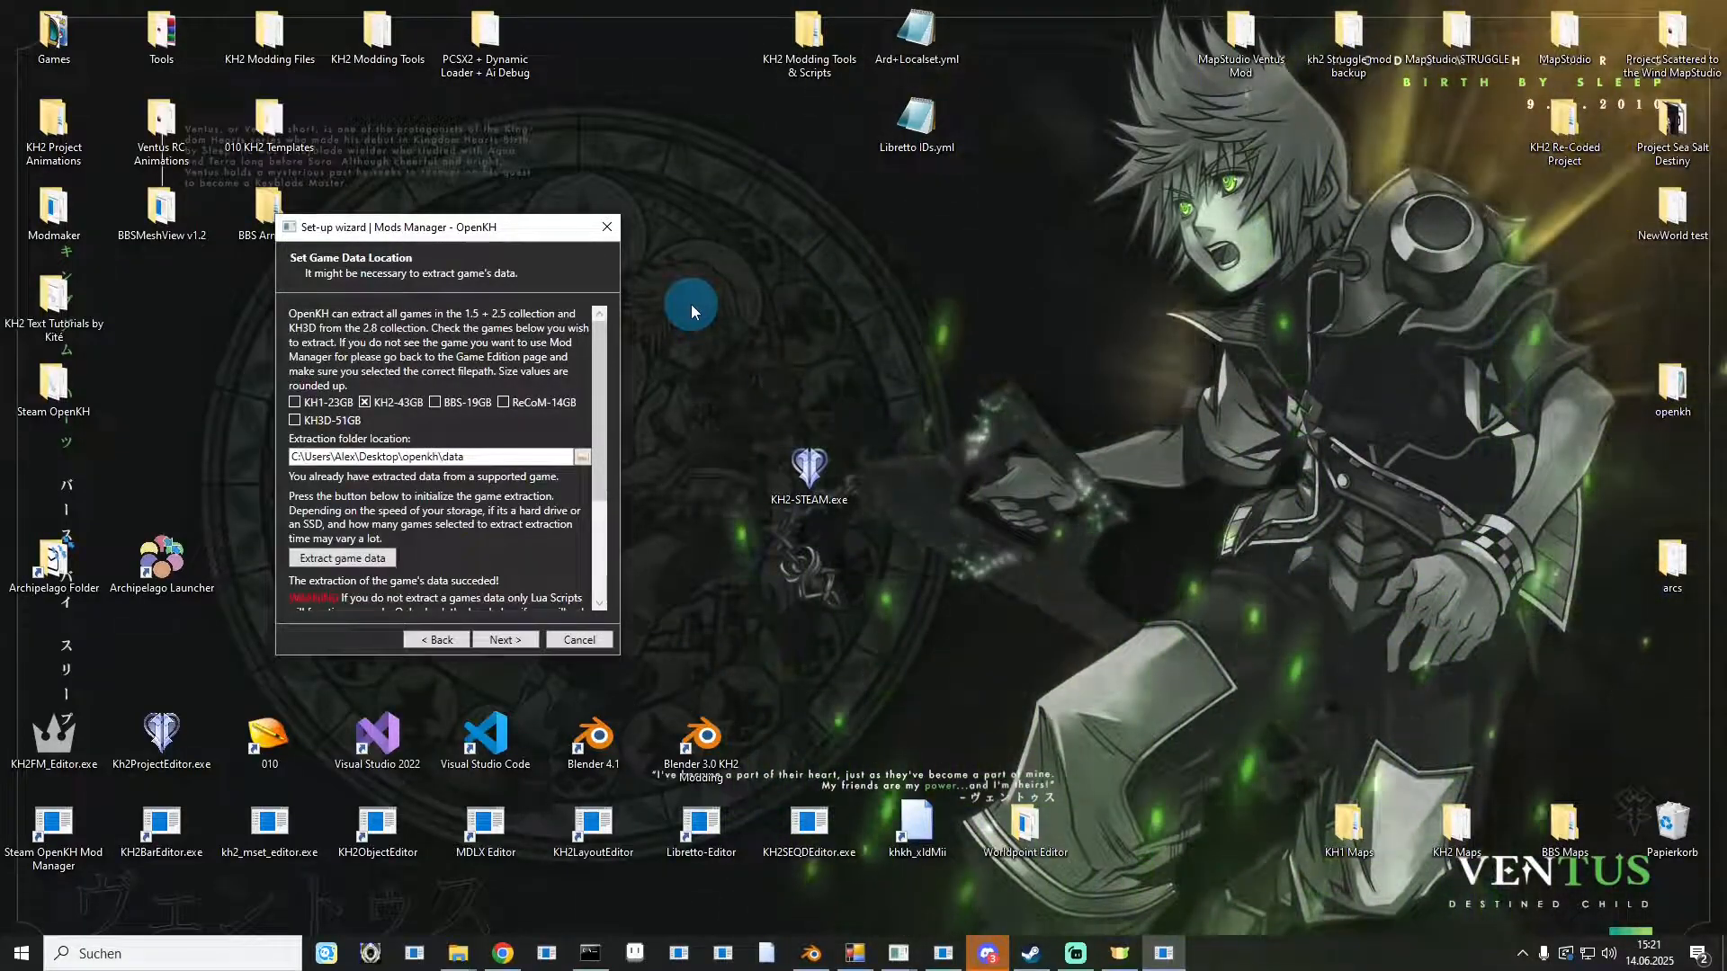
Finish the Mods Manager setup wizard.
{"action": "scroll", "coordinate": [501, 521], "scroll_direction": "down", "scroll_amount": 4}
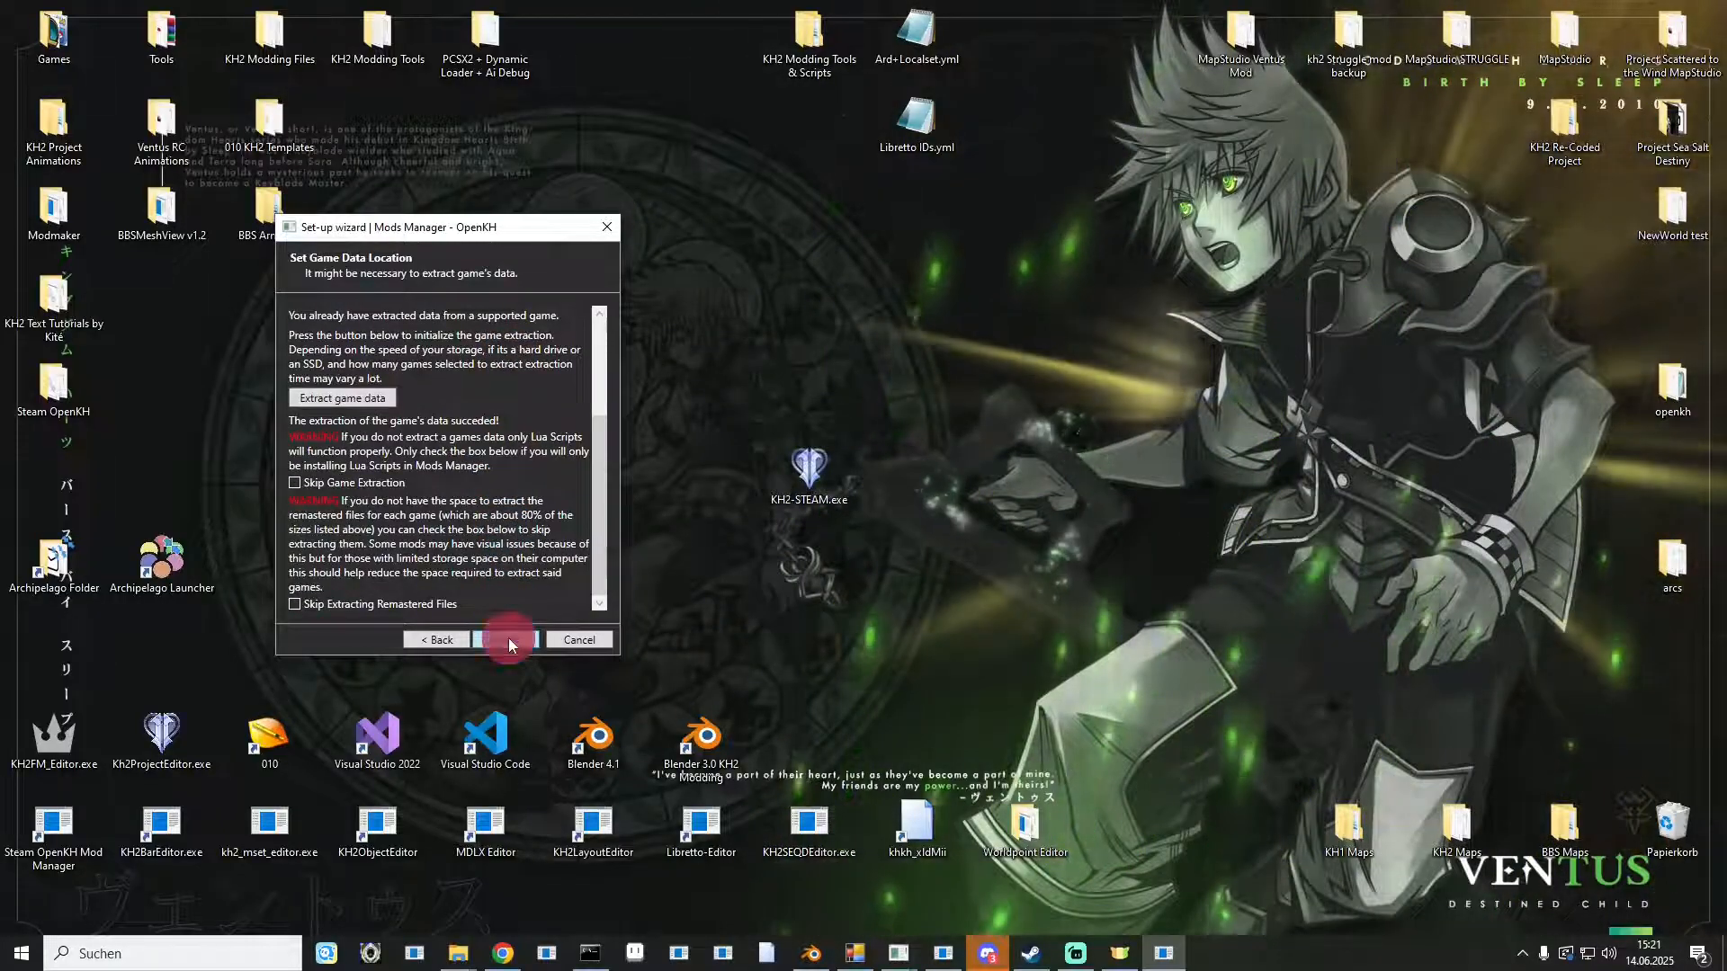
{"action": "left_click", "coordinate": [509, 639]}
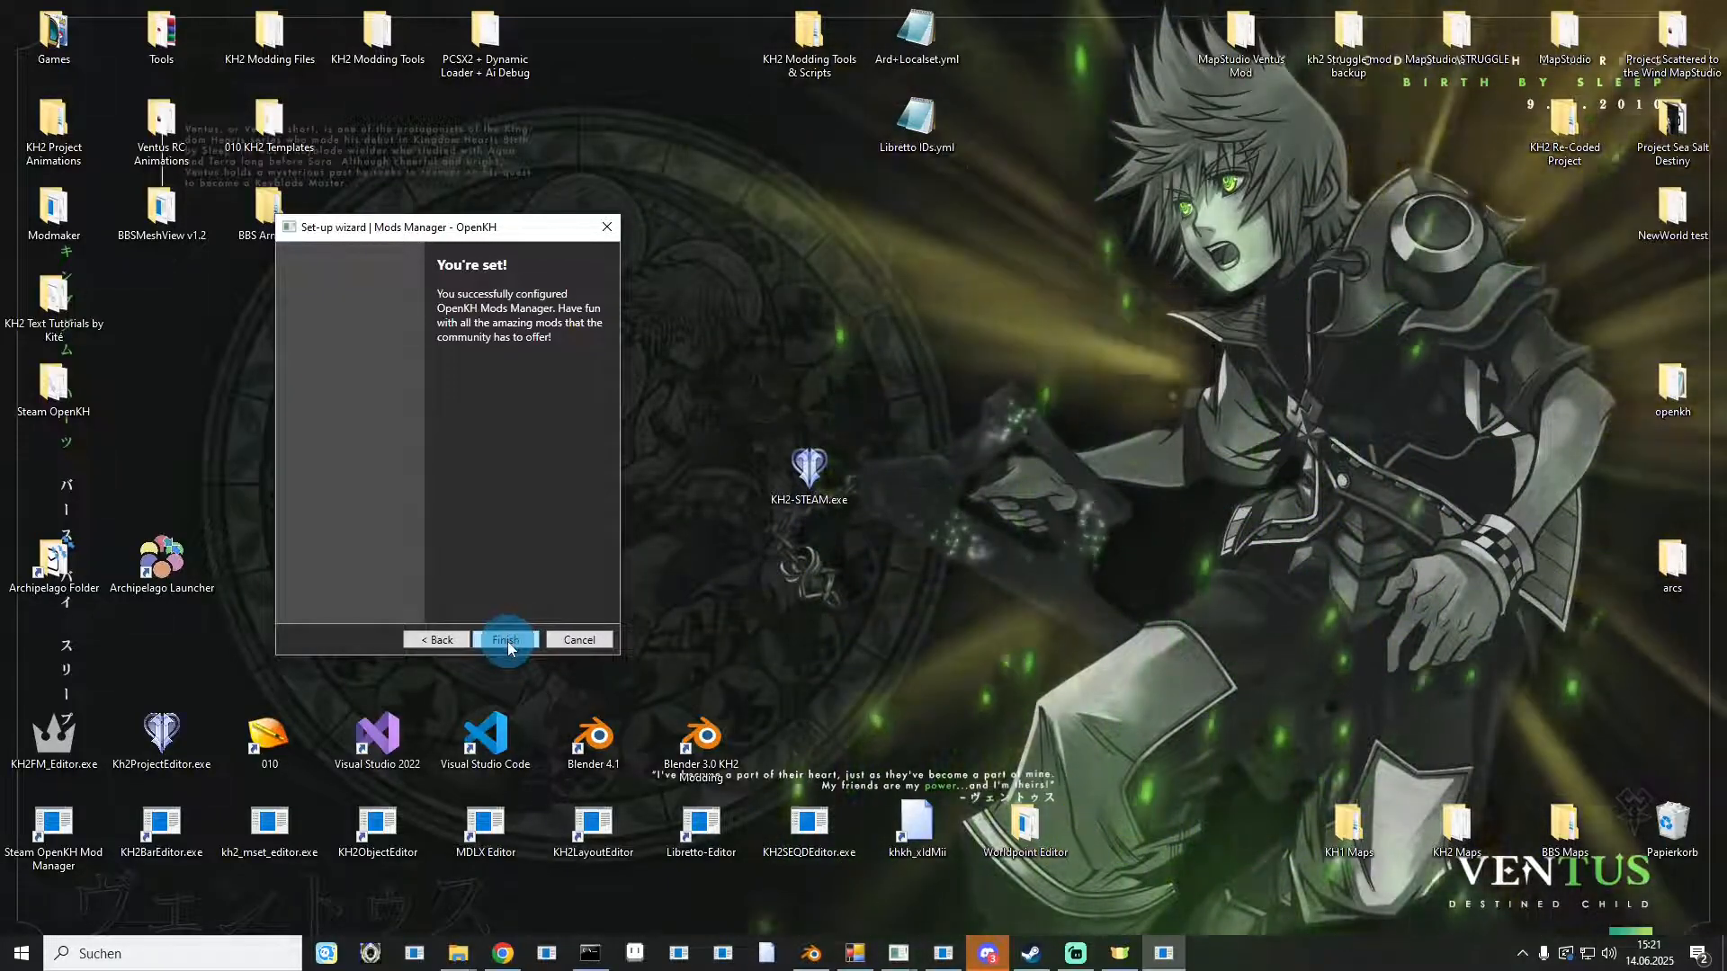
{"action": "left_click", "coordinate": [507, 639]}
{"action": "left_click", "coordinate": [661, 410]}
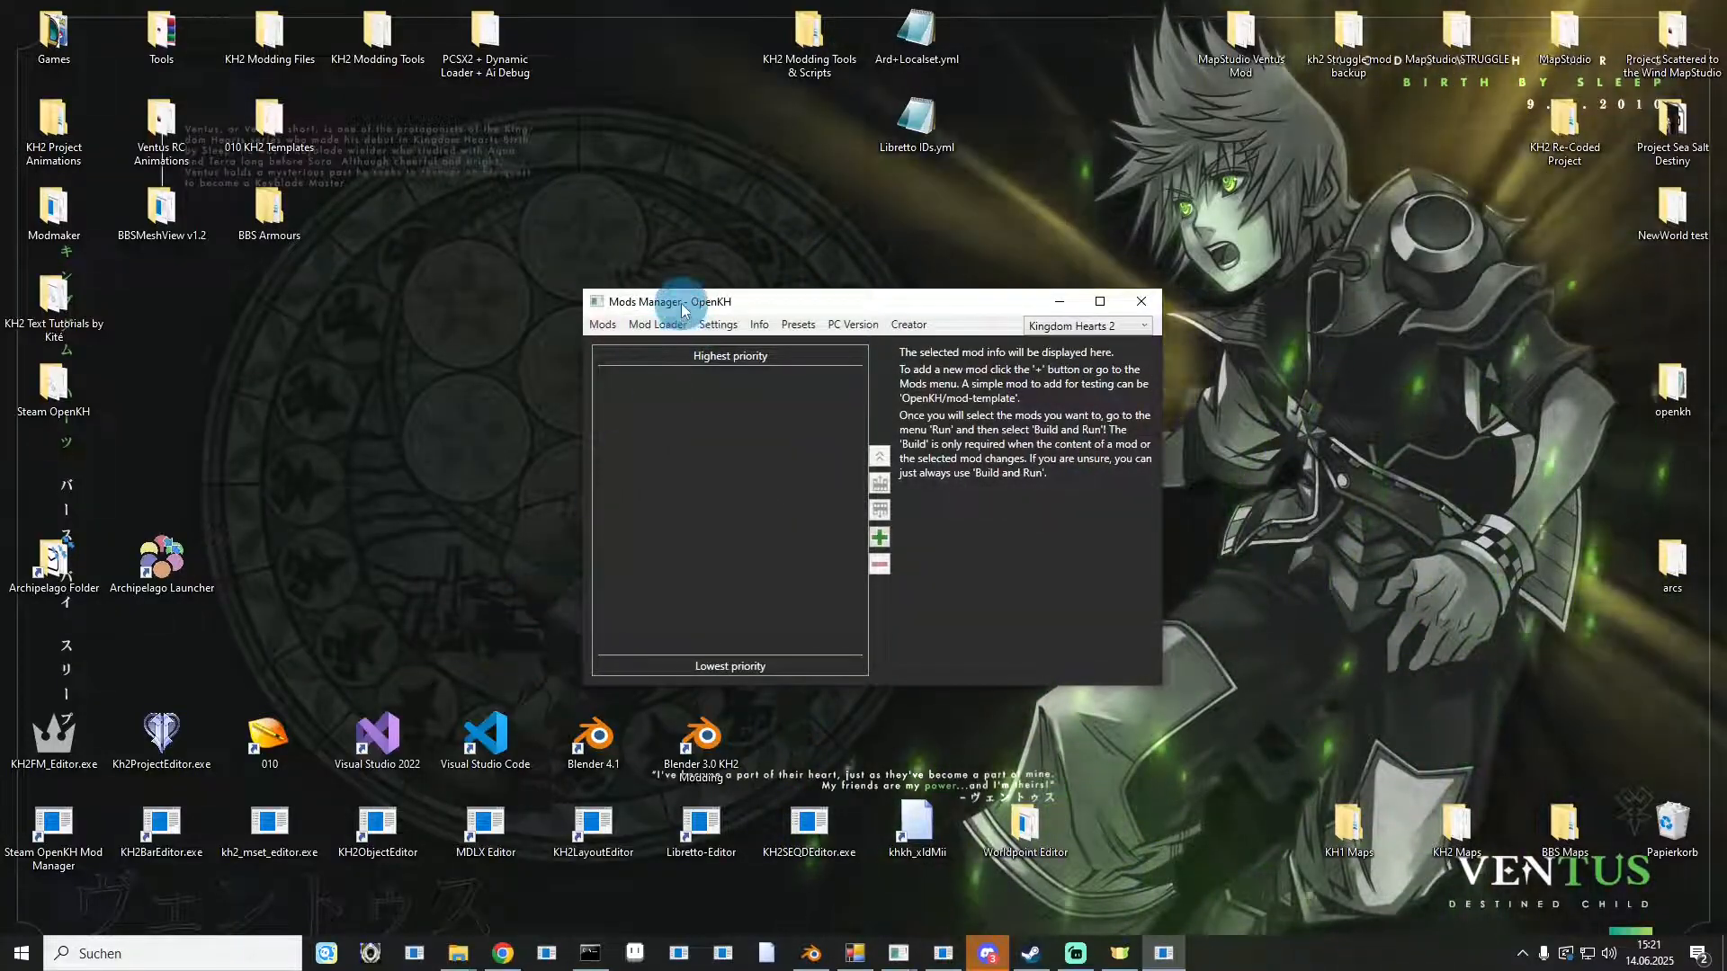
{"action": "mouse_move", "coordinate": [681, 308]}
{"action": "left_mouse_down"}
{"action": "mouse_move", "coordinate": [550, 154]}
{"action": "mouse_move", "coordinate": [167, 85]}
{"action": "mouse_move", "coordinate": [224, 135]}
{"action": "left_mouse_up"}
{"action": "left_click", "coordinate": [274, 327]}
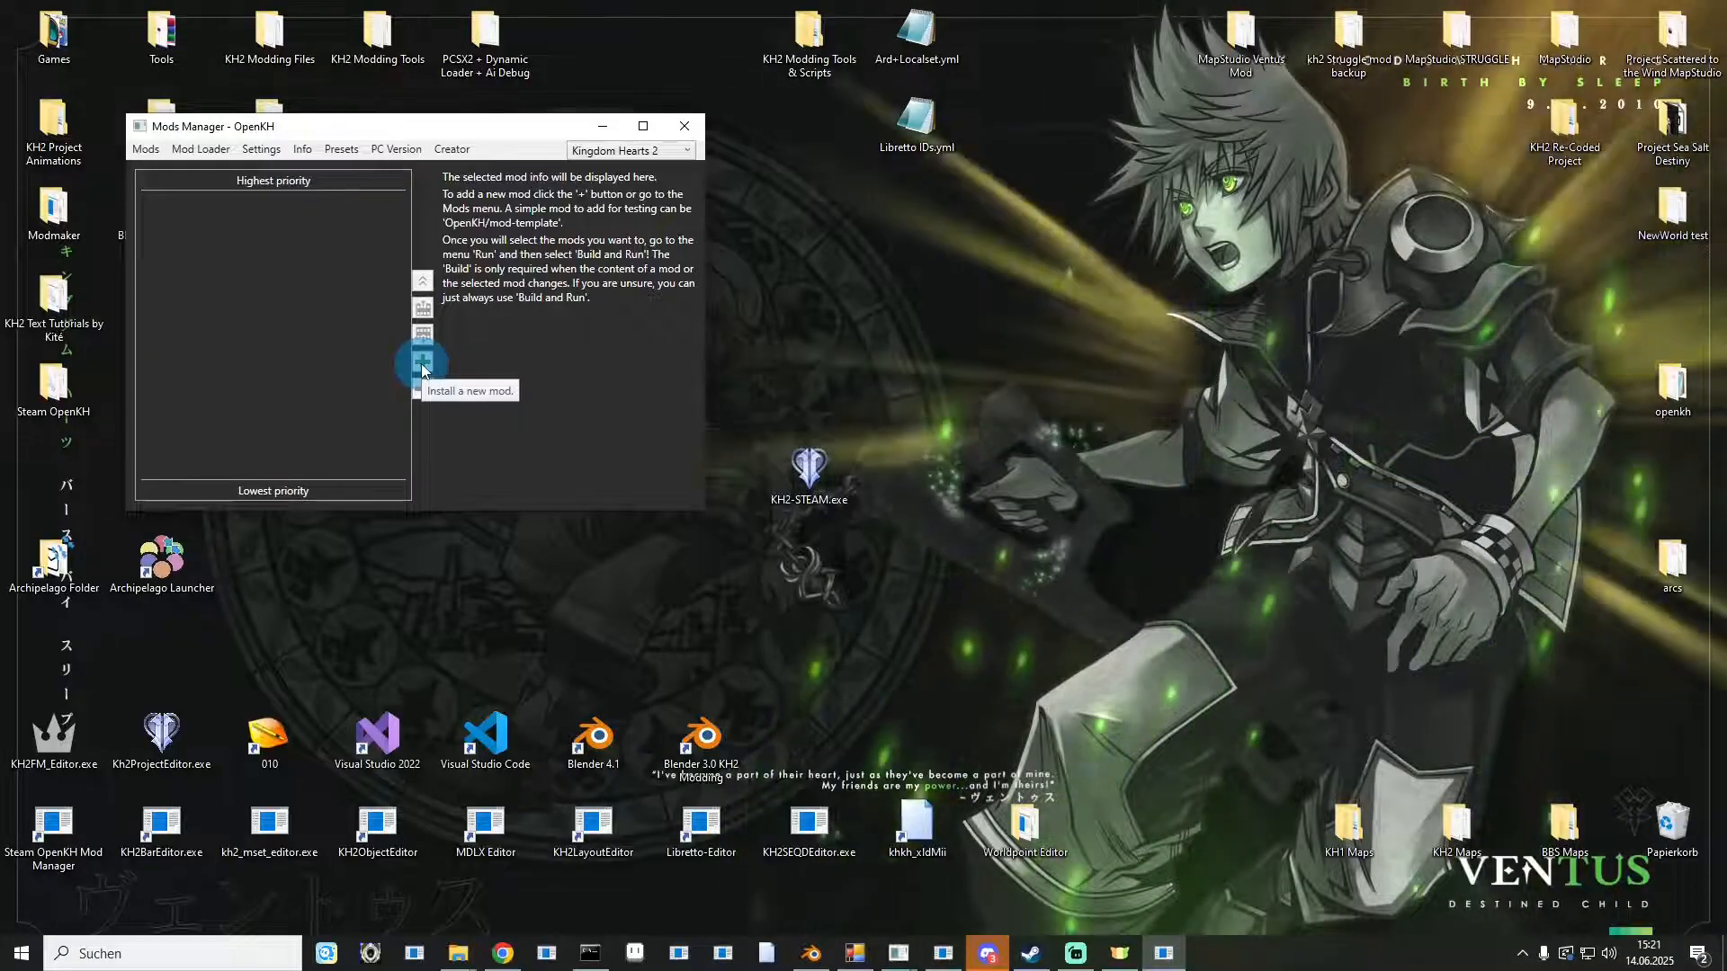
Open the new-mod installer and copy the KH-ReFined/KH2-MAIN repository path from the browser's address bar.
{"action": "left_click", "coordinate": [422, 367]}
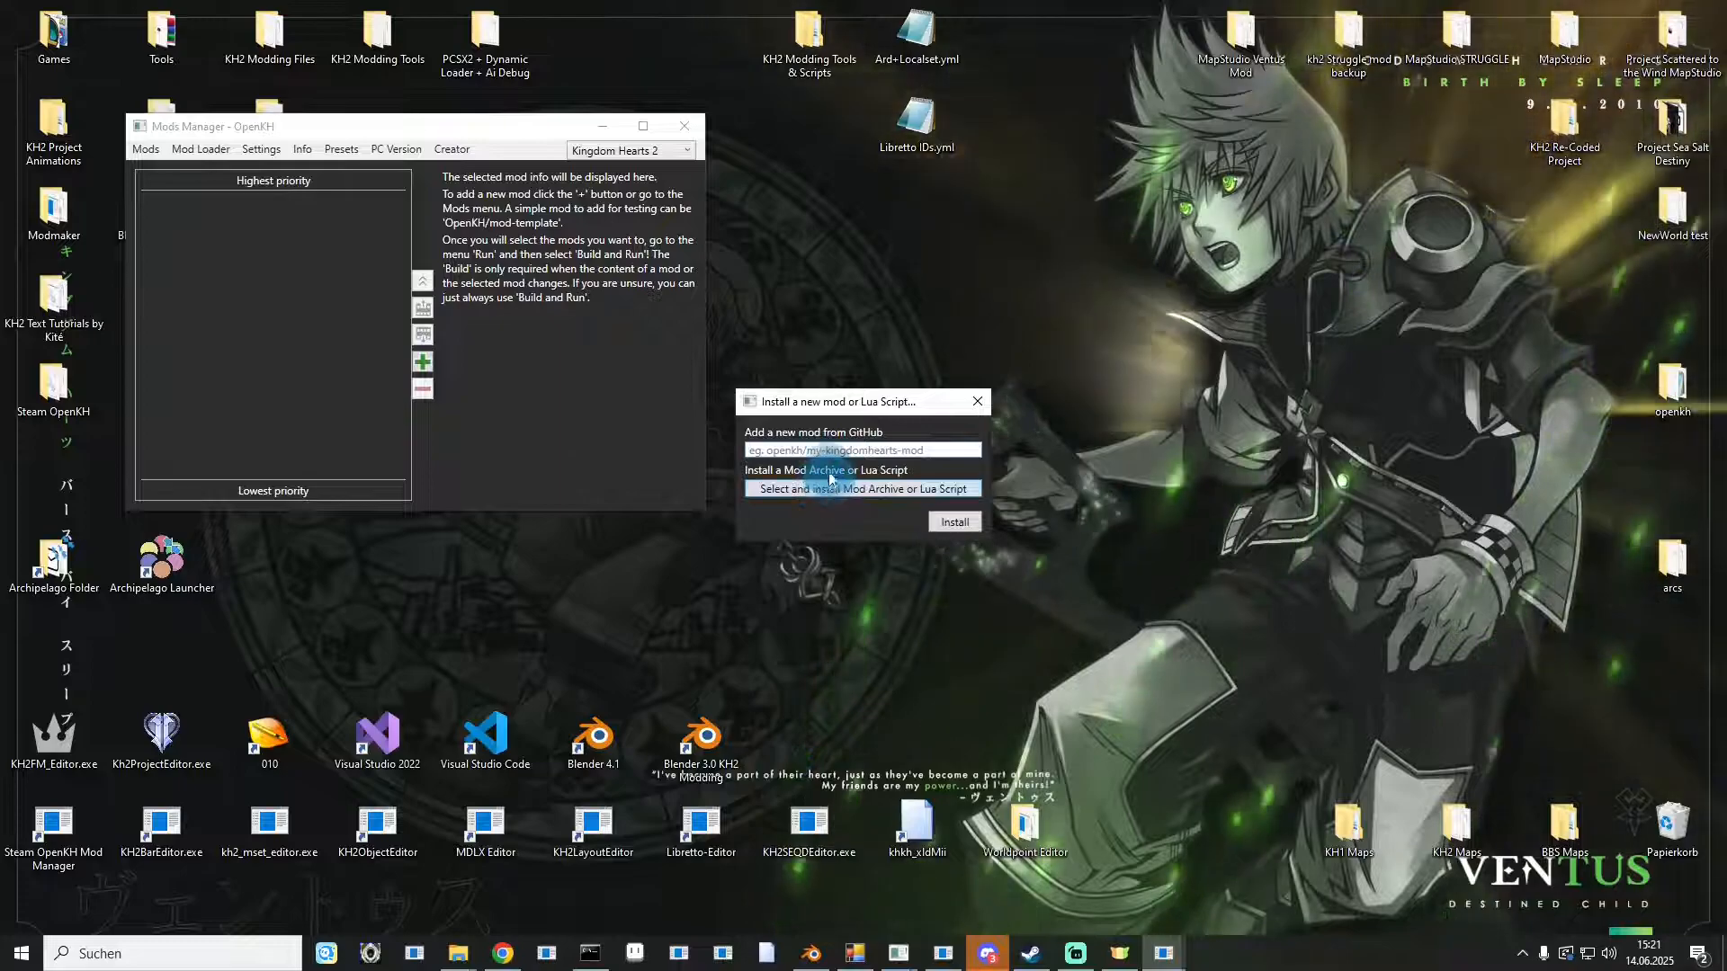
{"action": "left_click", "coordinate": [509, 956]}
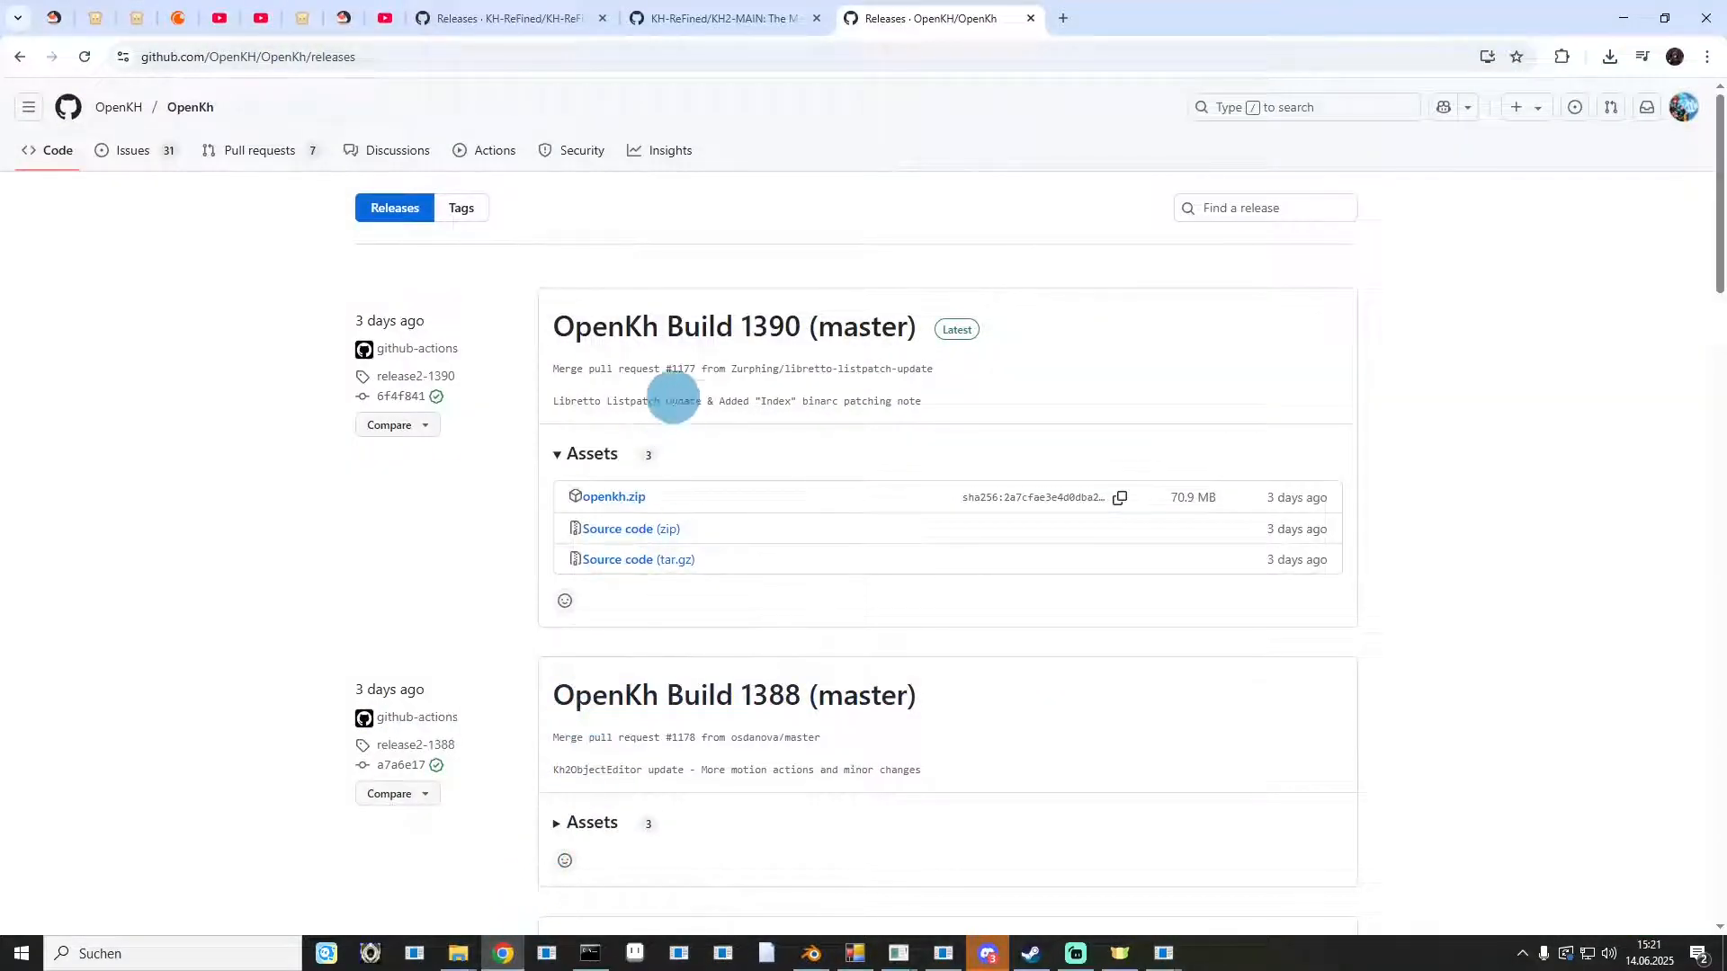
{"action": "left_click", "coordinate": [711, 23]}
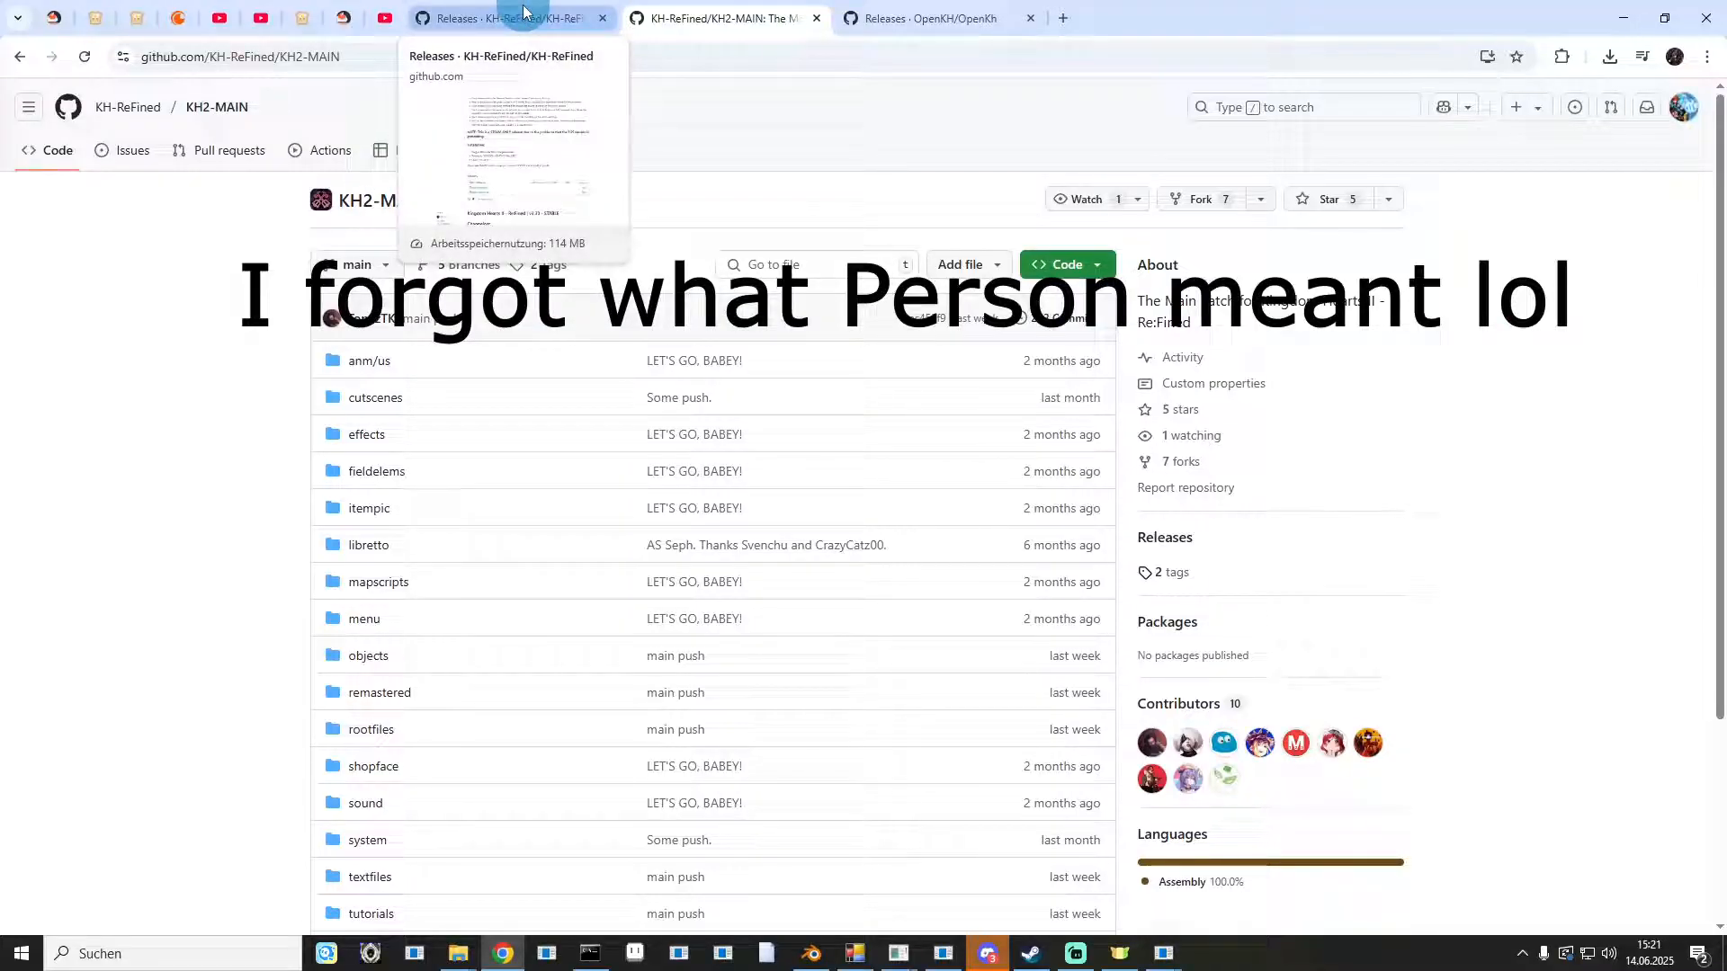
{"action": "left_click", "coordinate": [457, 25]}
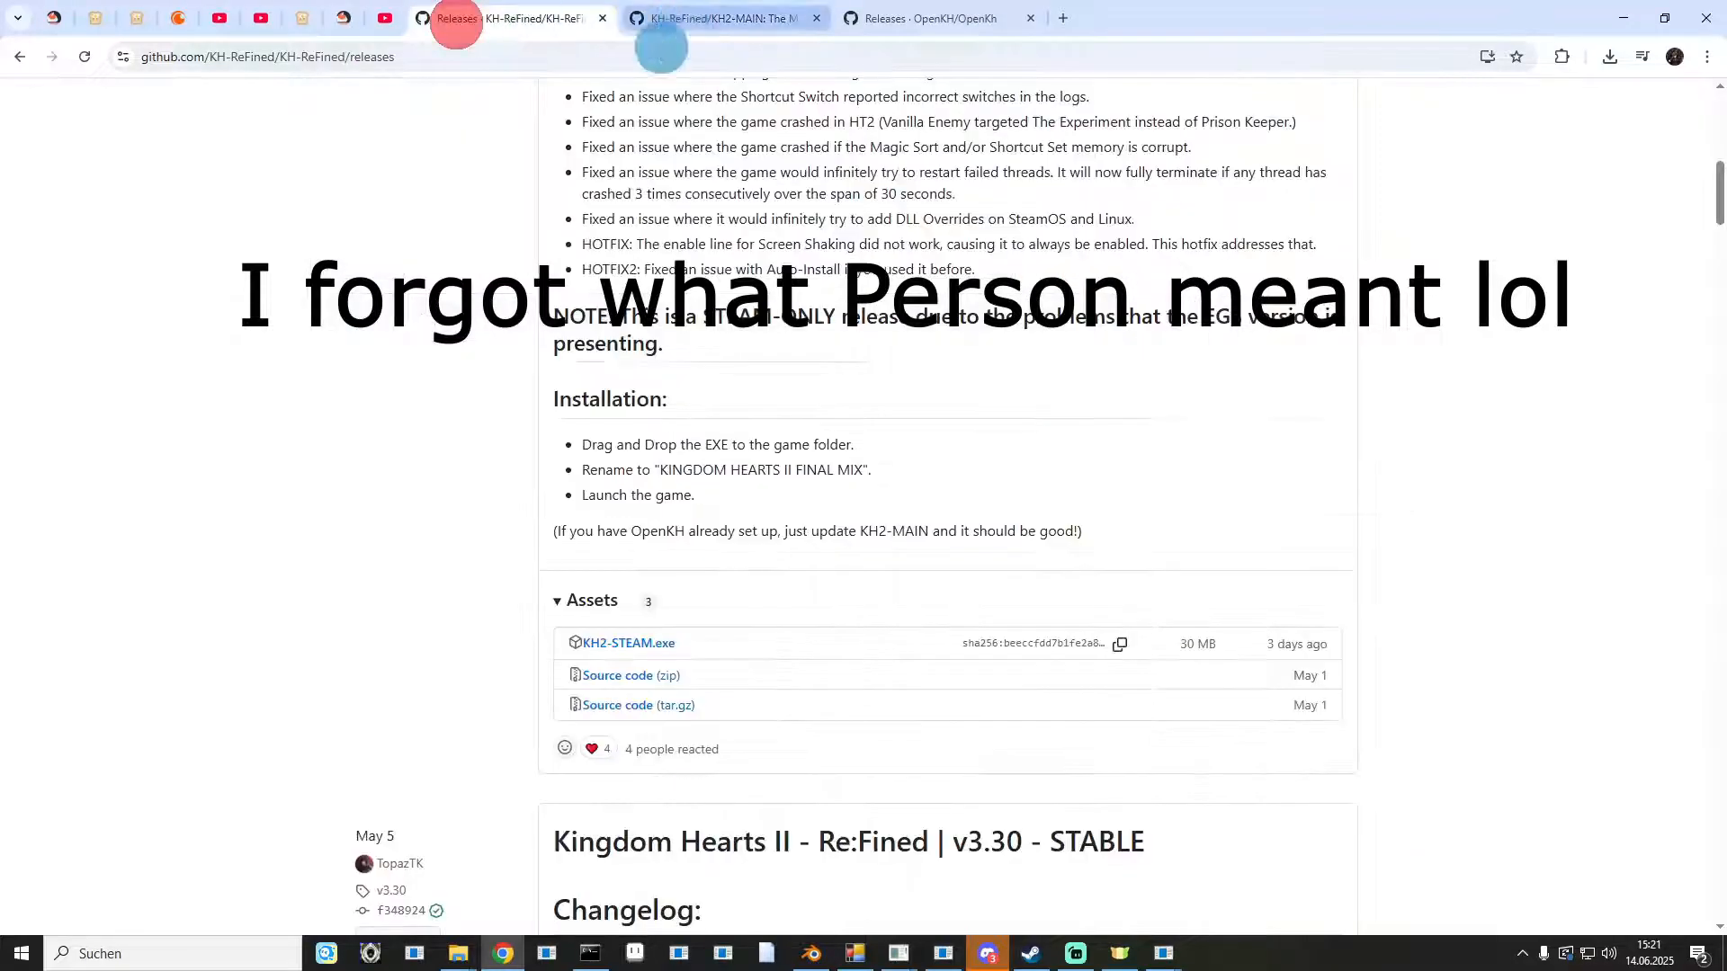
{"action": "scroll", "coordinate": [486, 198], "scroll_direction": "up", "scroll_amount": 10}
{"action": "left_click", "coordinate": [727, 21]}
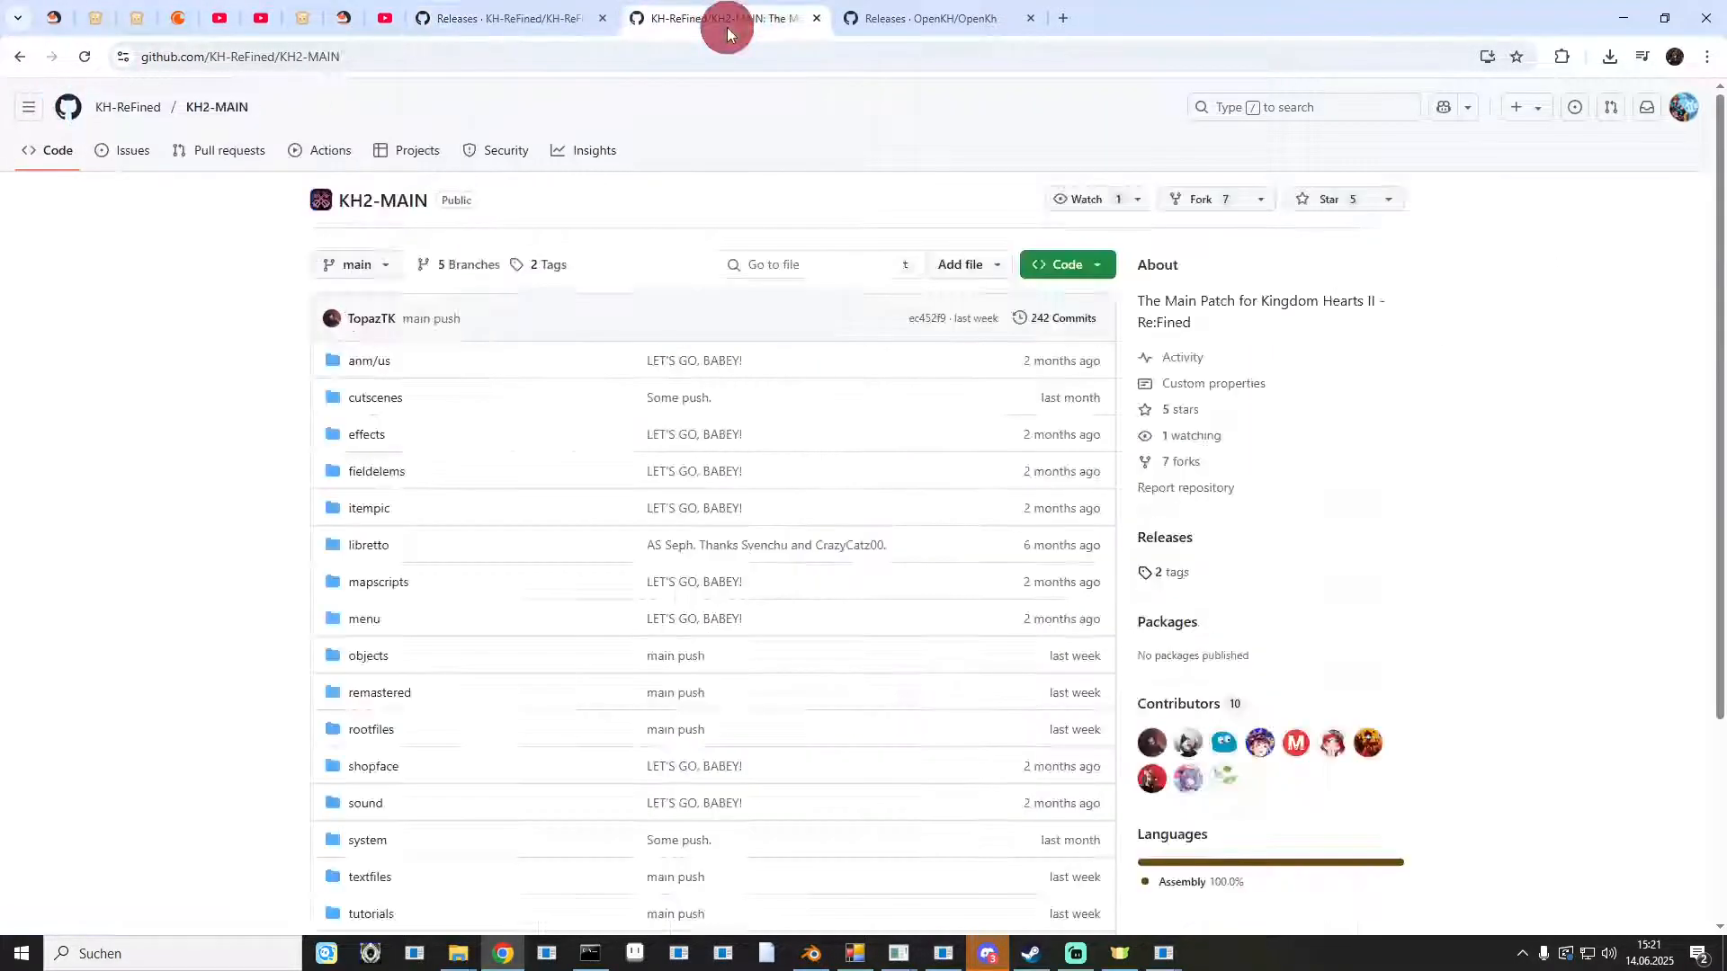
{"action": "left_click", "coordinate": [419, 60]}
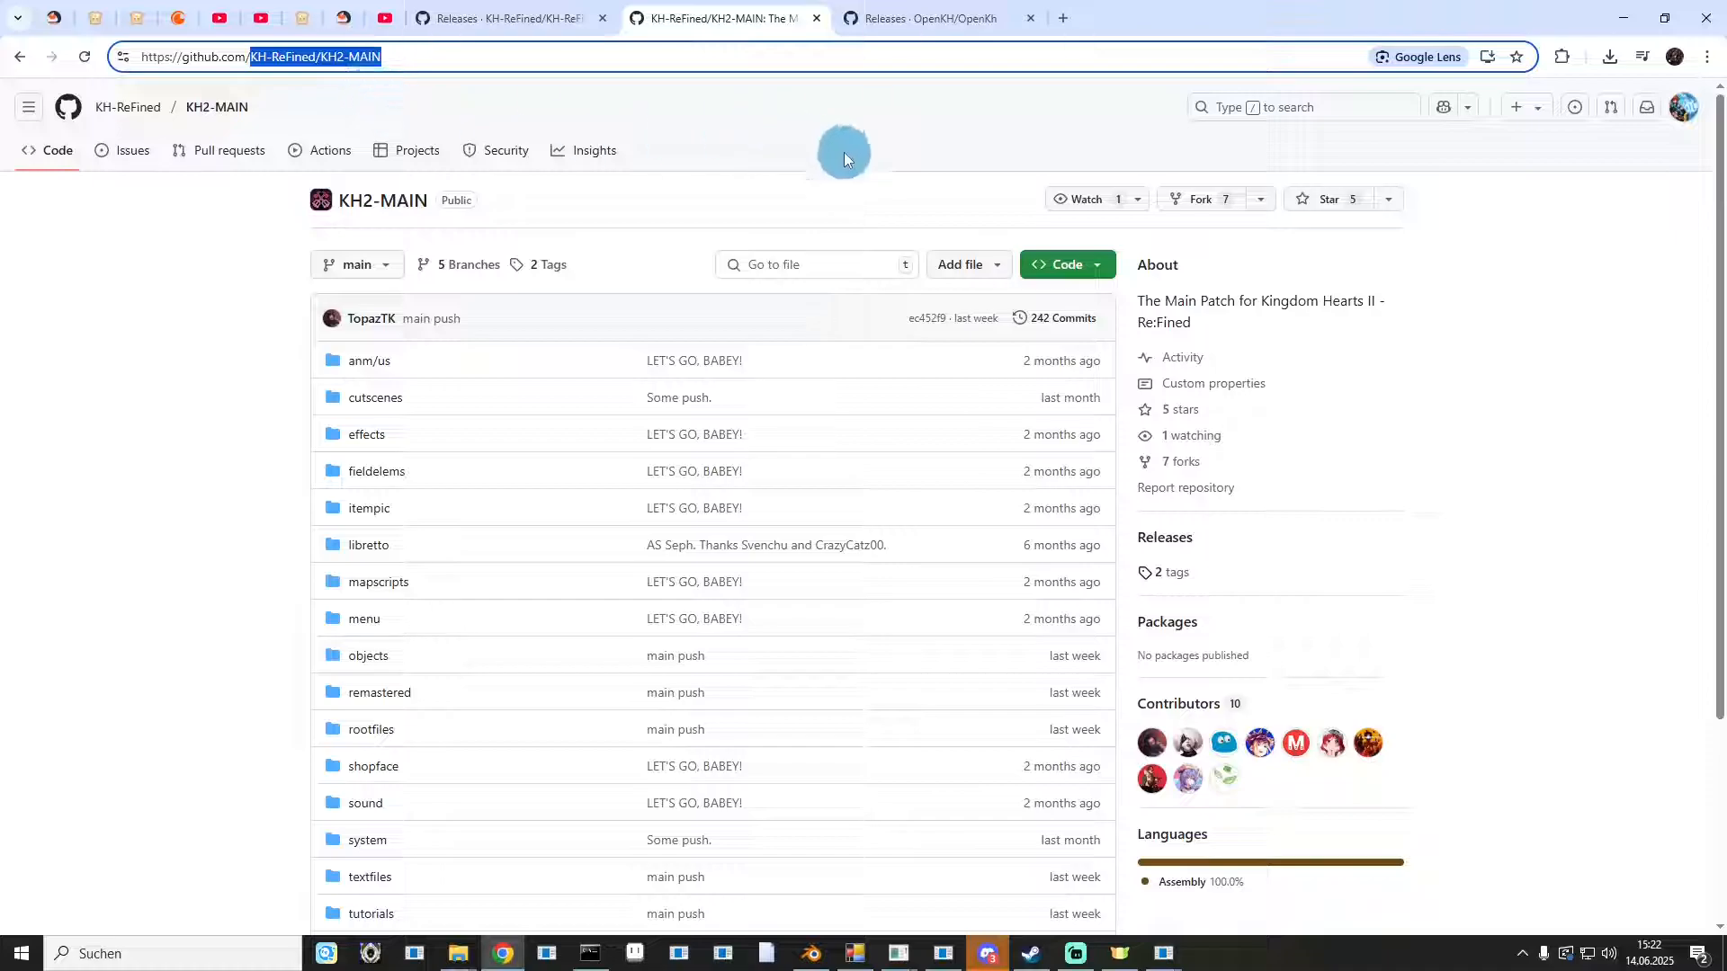
Install the mod from GitHub by entering KH-ReFined/KH2-MAIN in the installer.
{"action": "left_click", "coordinate": [1623, 24]}
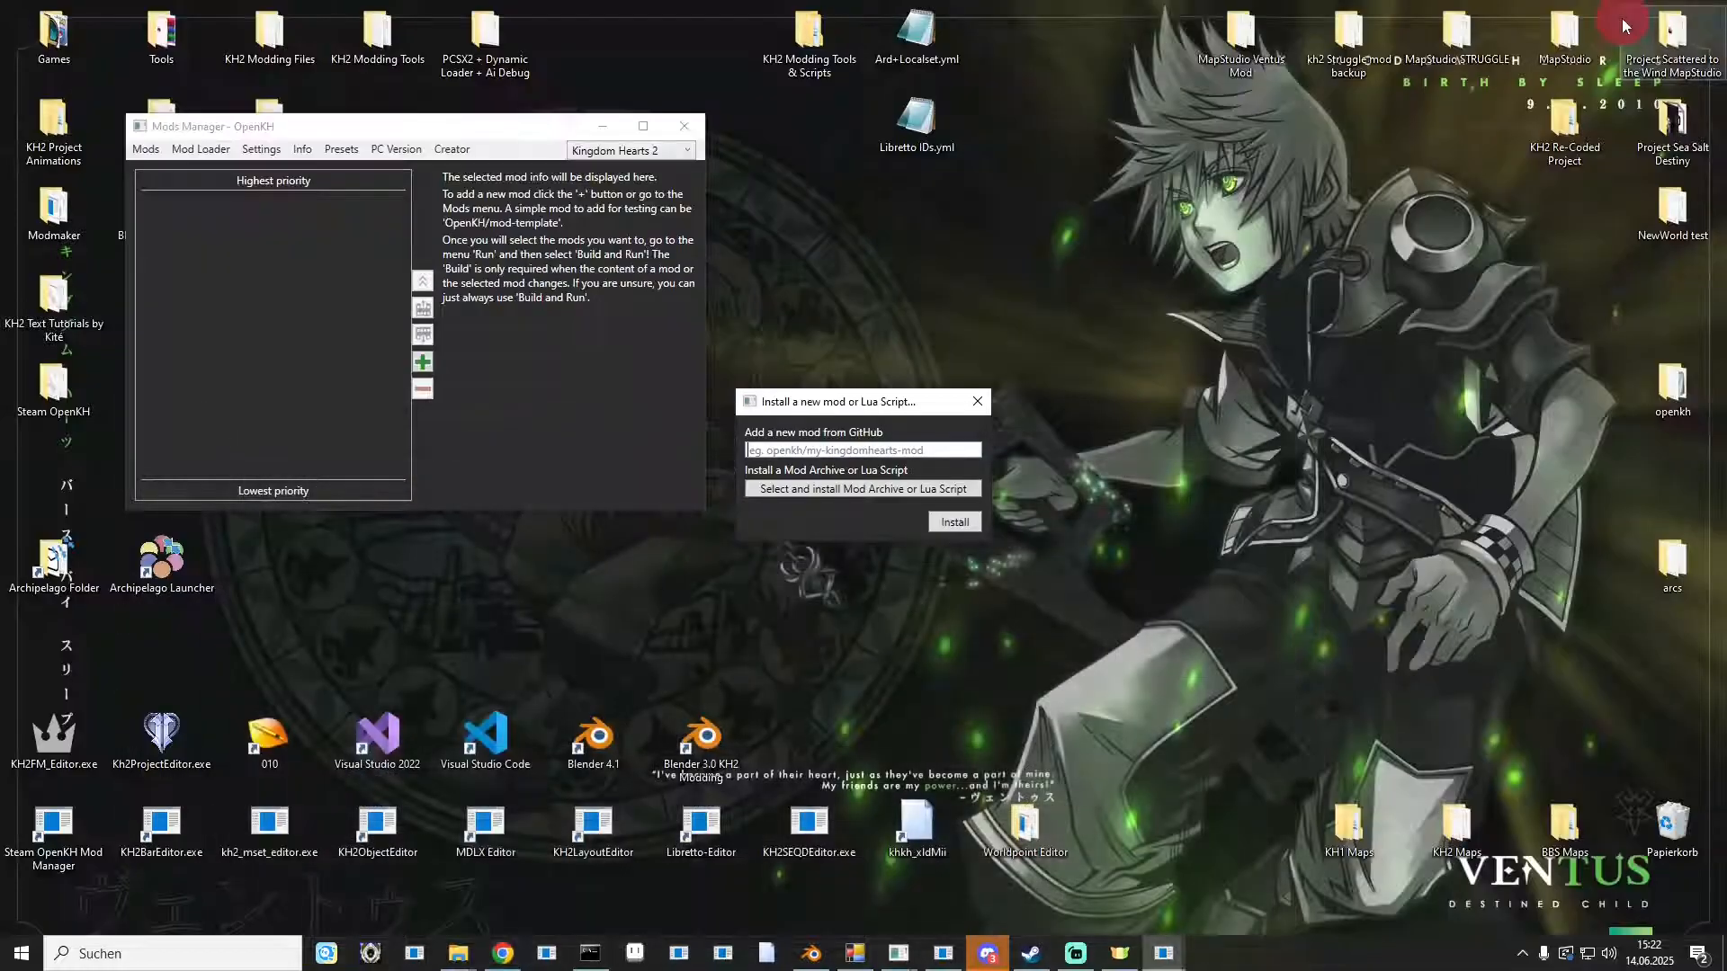
{"action": "left_click", "coordinate": [817, 450]}
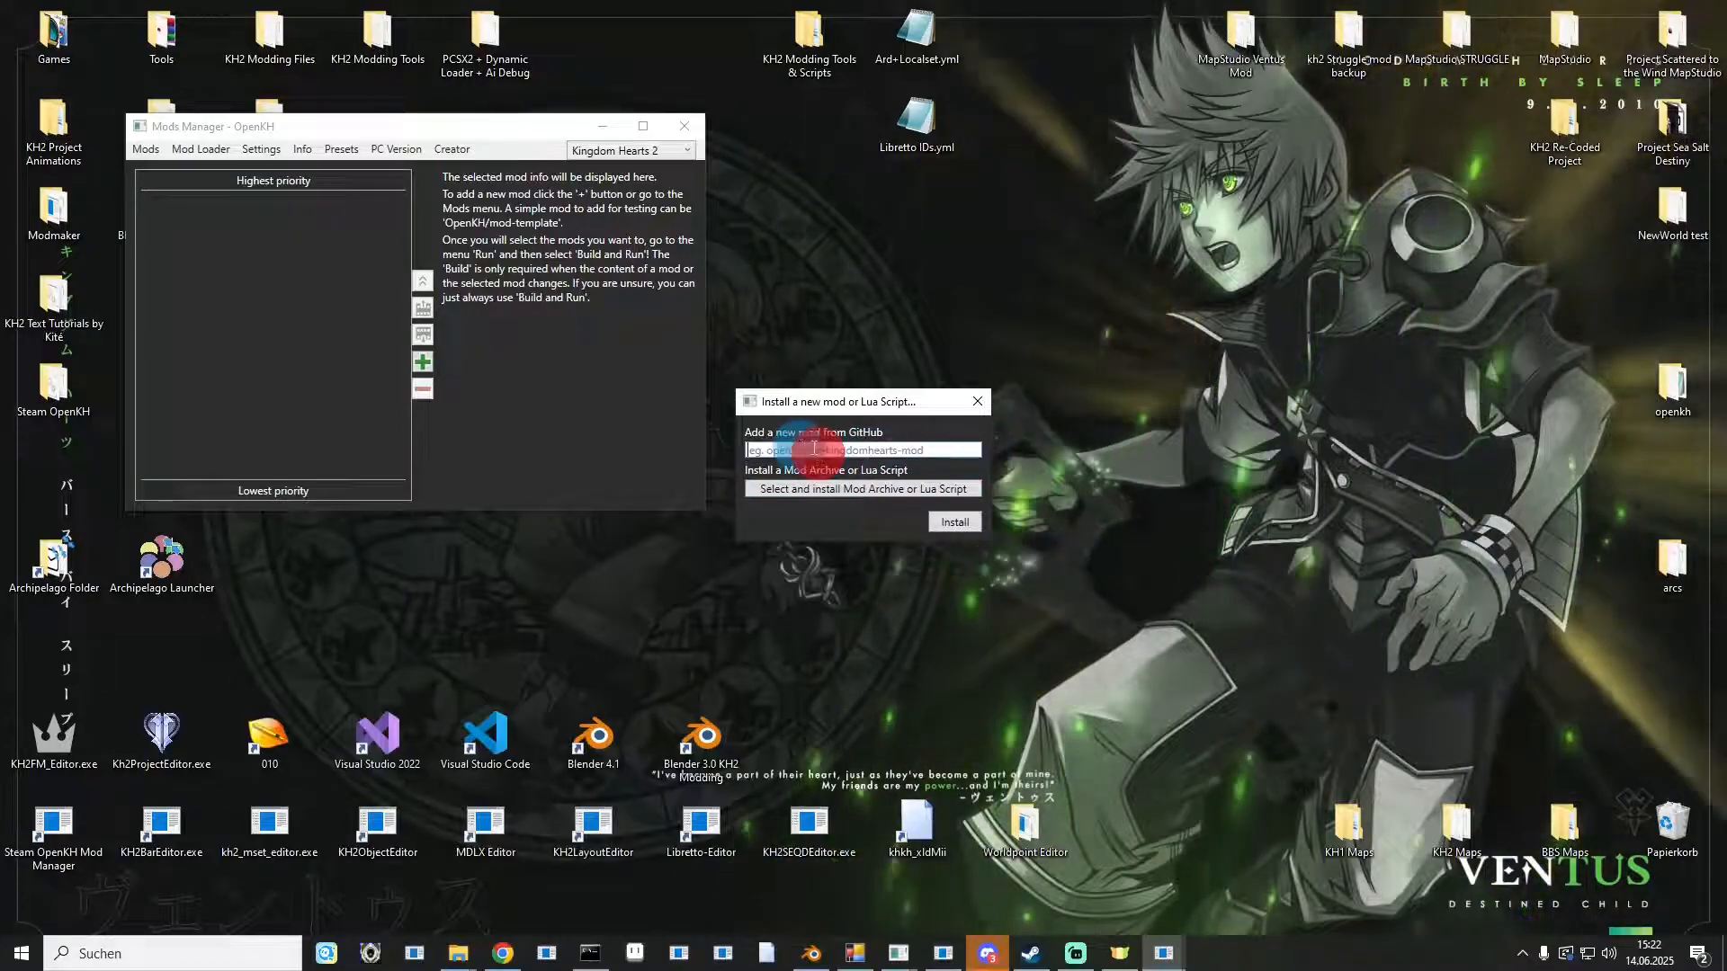
{"action": "left_click", "coordinate": [818, 454]}
{"action": "type", "text": "KH-ReFined/KH2-MAIN"}
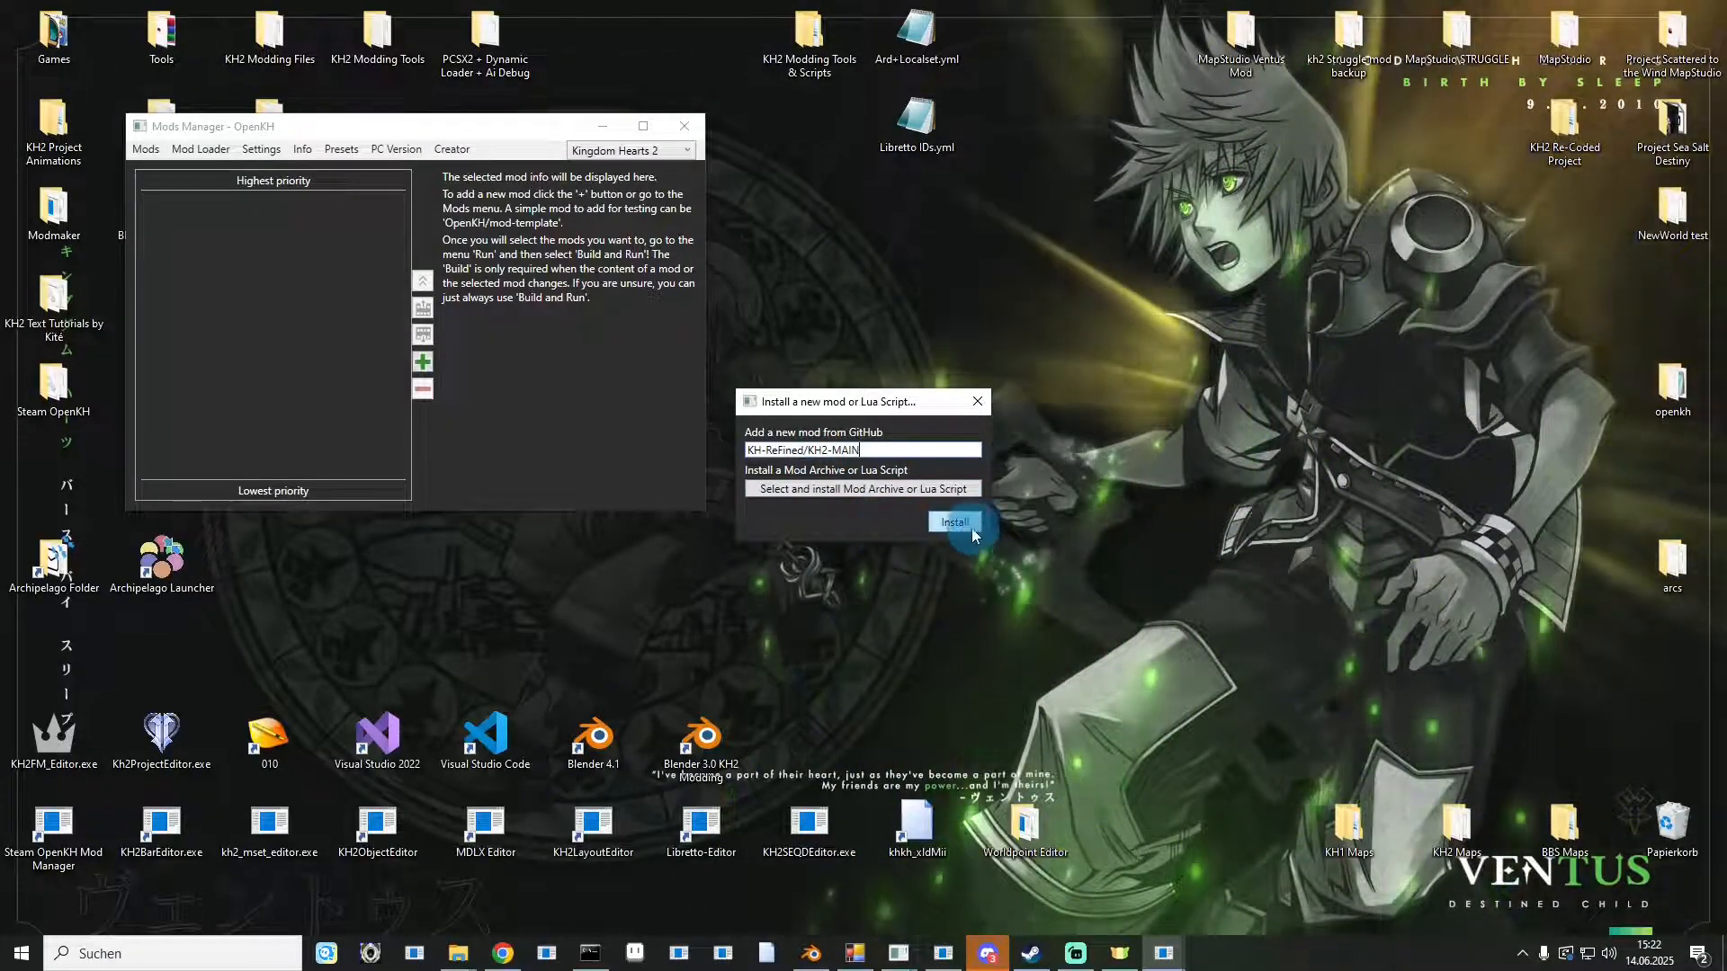
{"action": "left_click", "coordinate": [969, 527]}
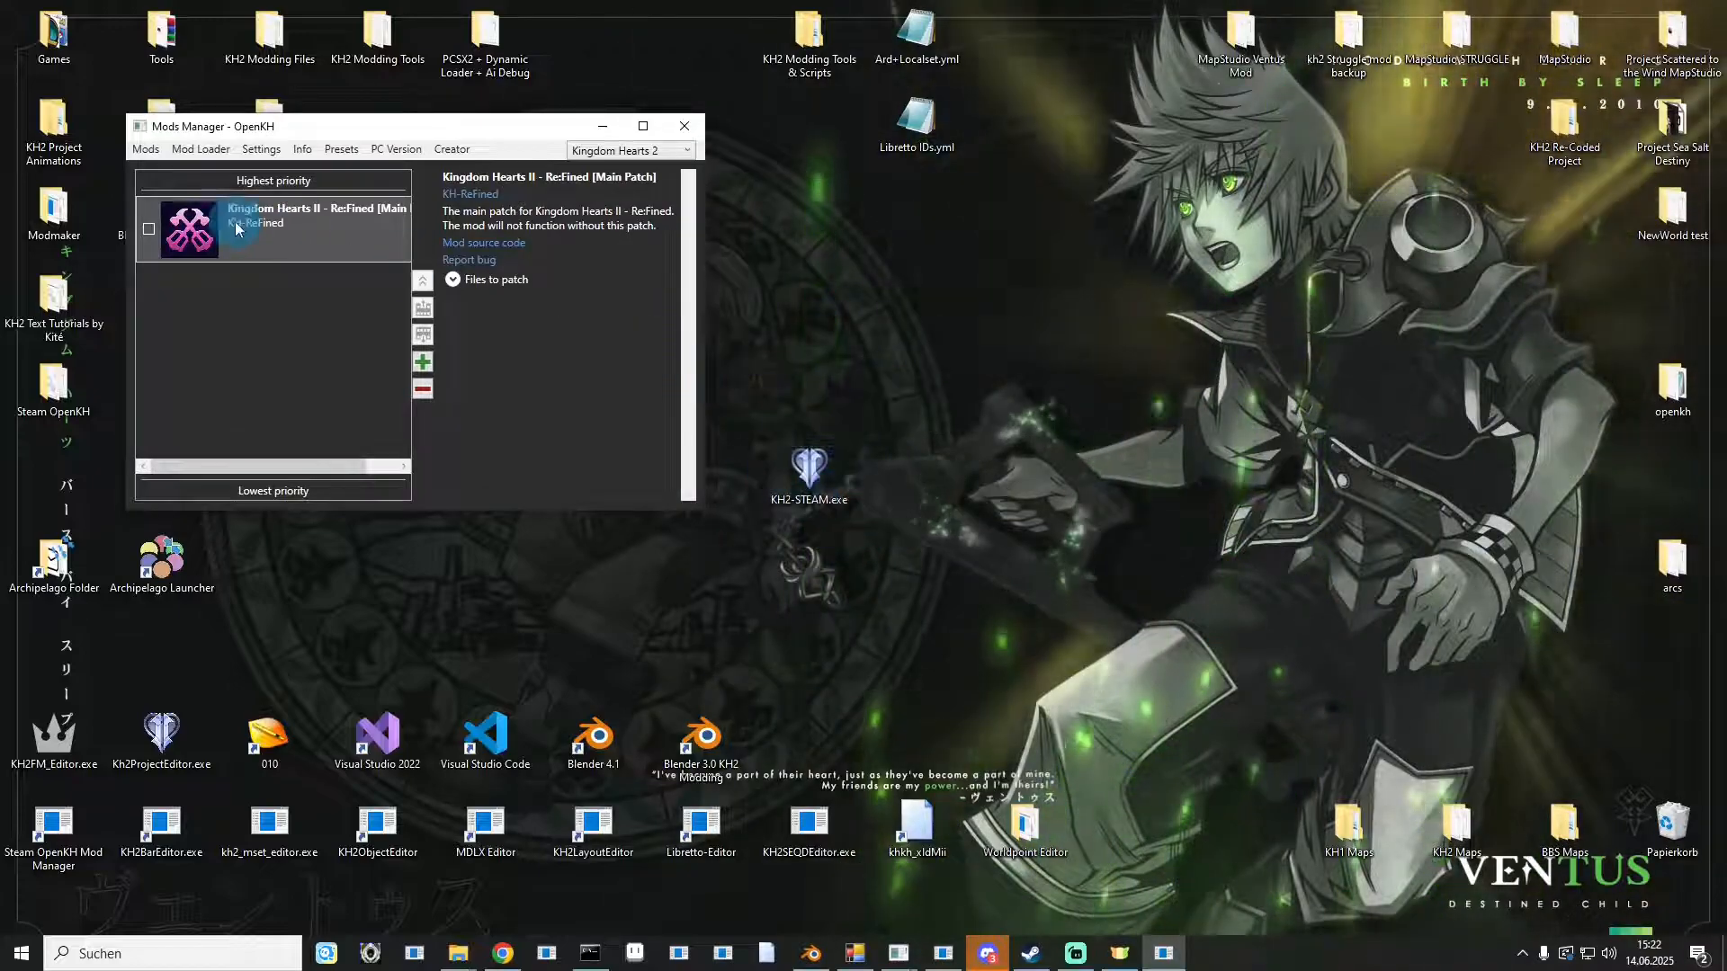
Download the KH2-MAIN repository as a ZIP and drag KH2-MAIN-main.zip from the download list to the desktop.
{"action": "left_click", "coordinate": [504, 954]}
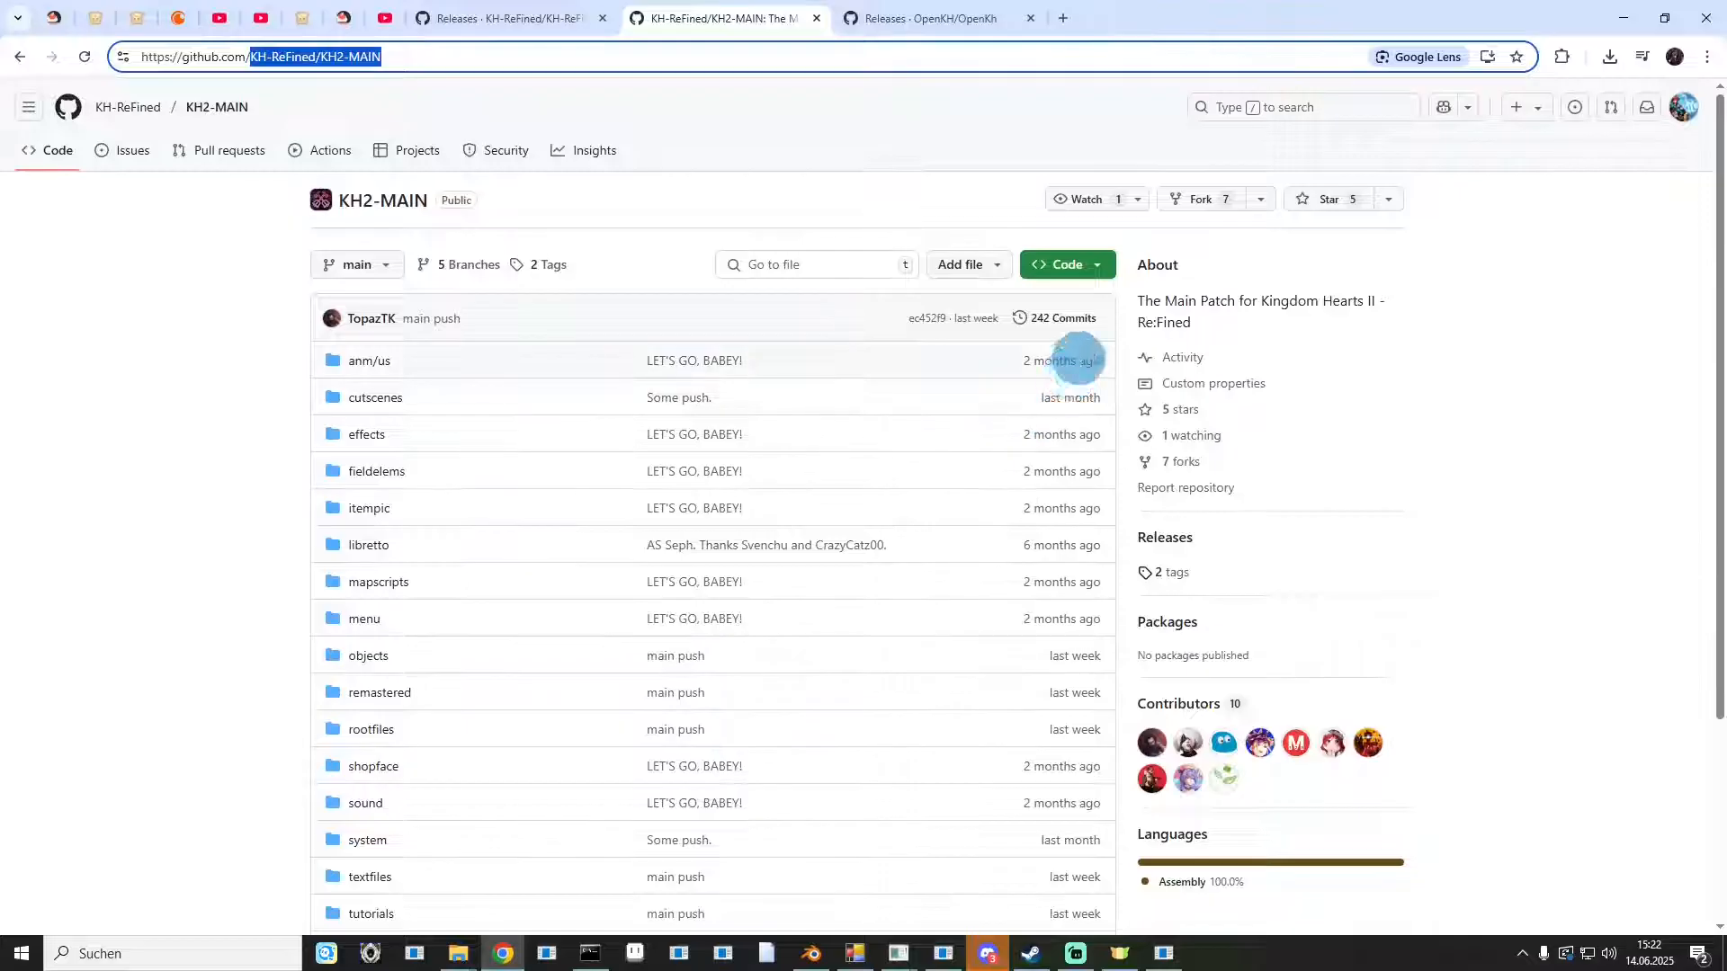
{"action": "left_click", "coordinate": [1070, 270]}
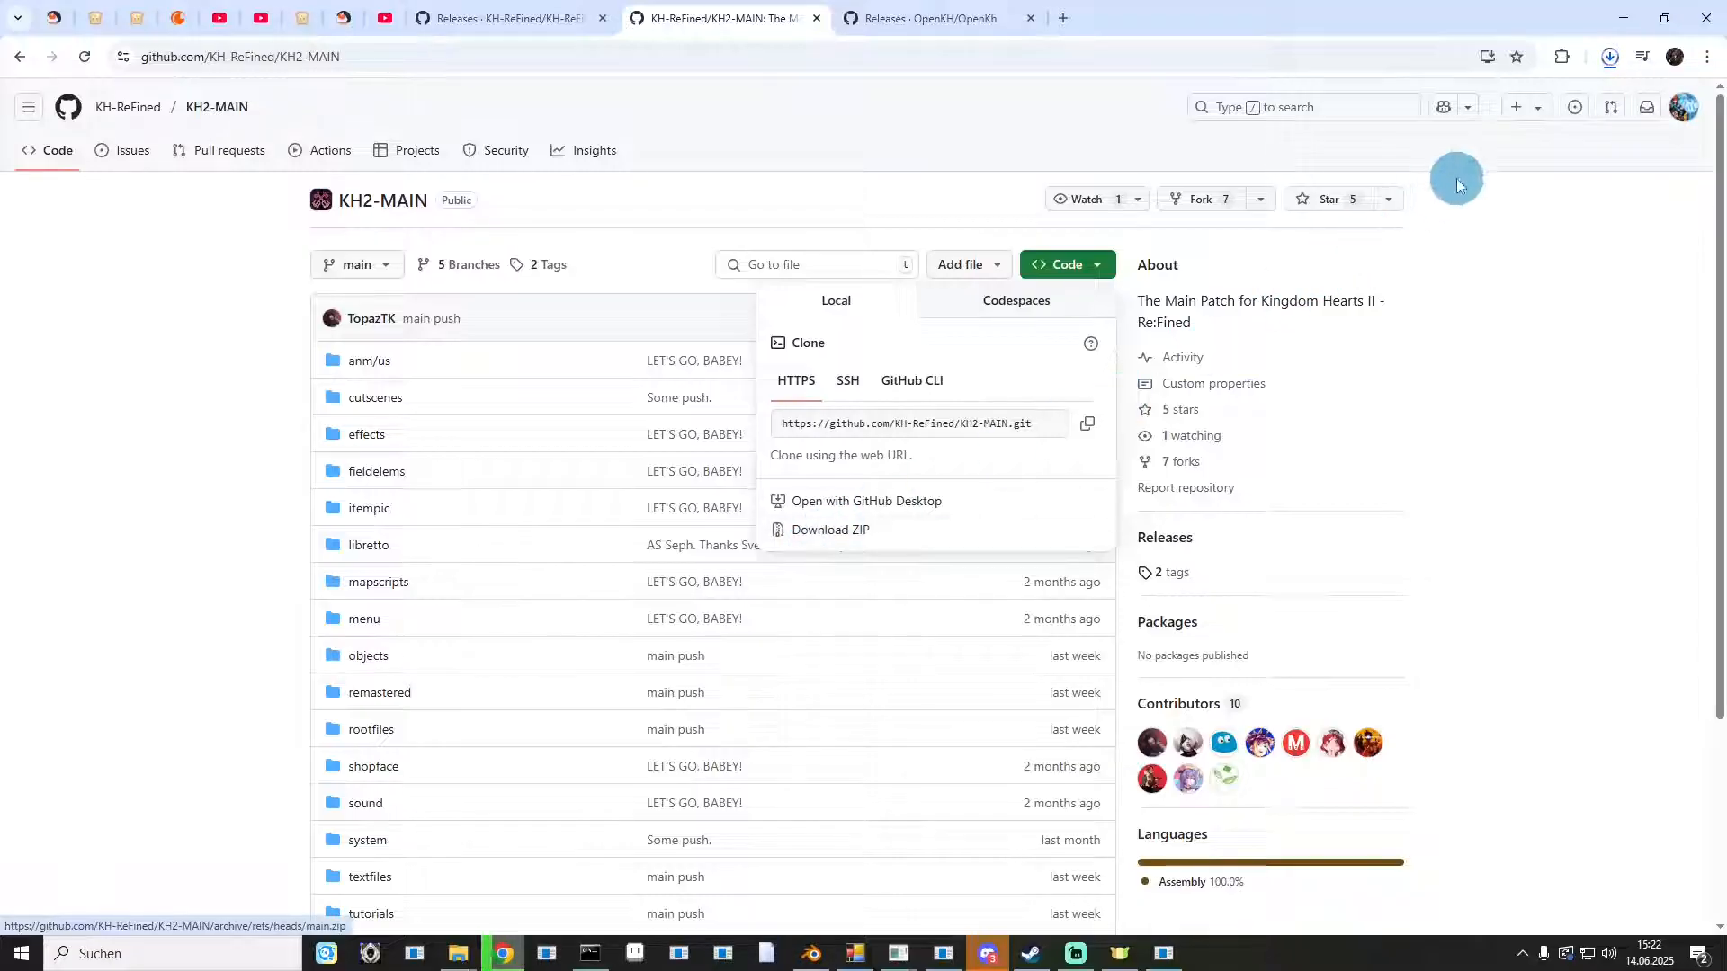
{"action": "left_click", "coordinate": [1610, 61]}
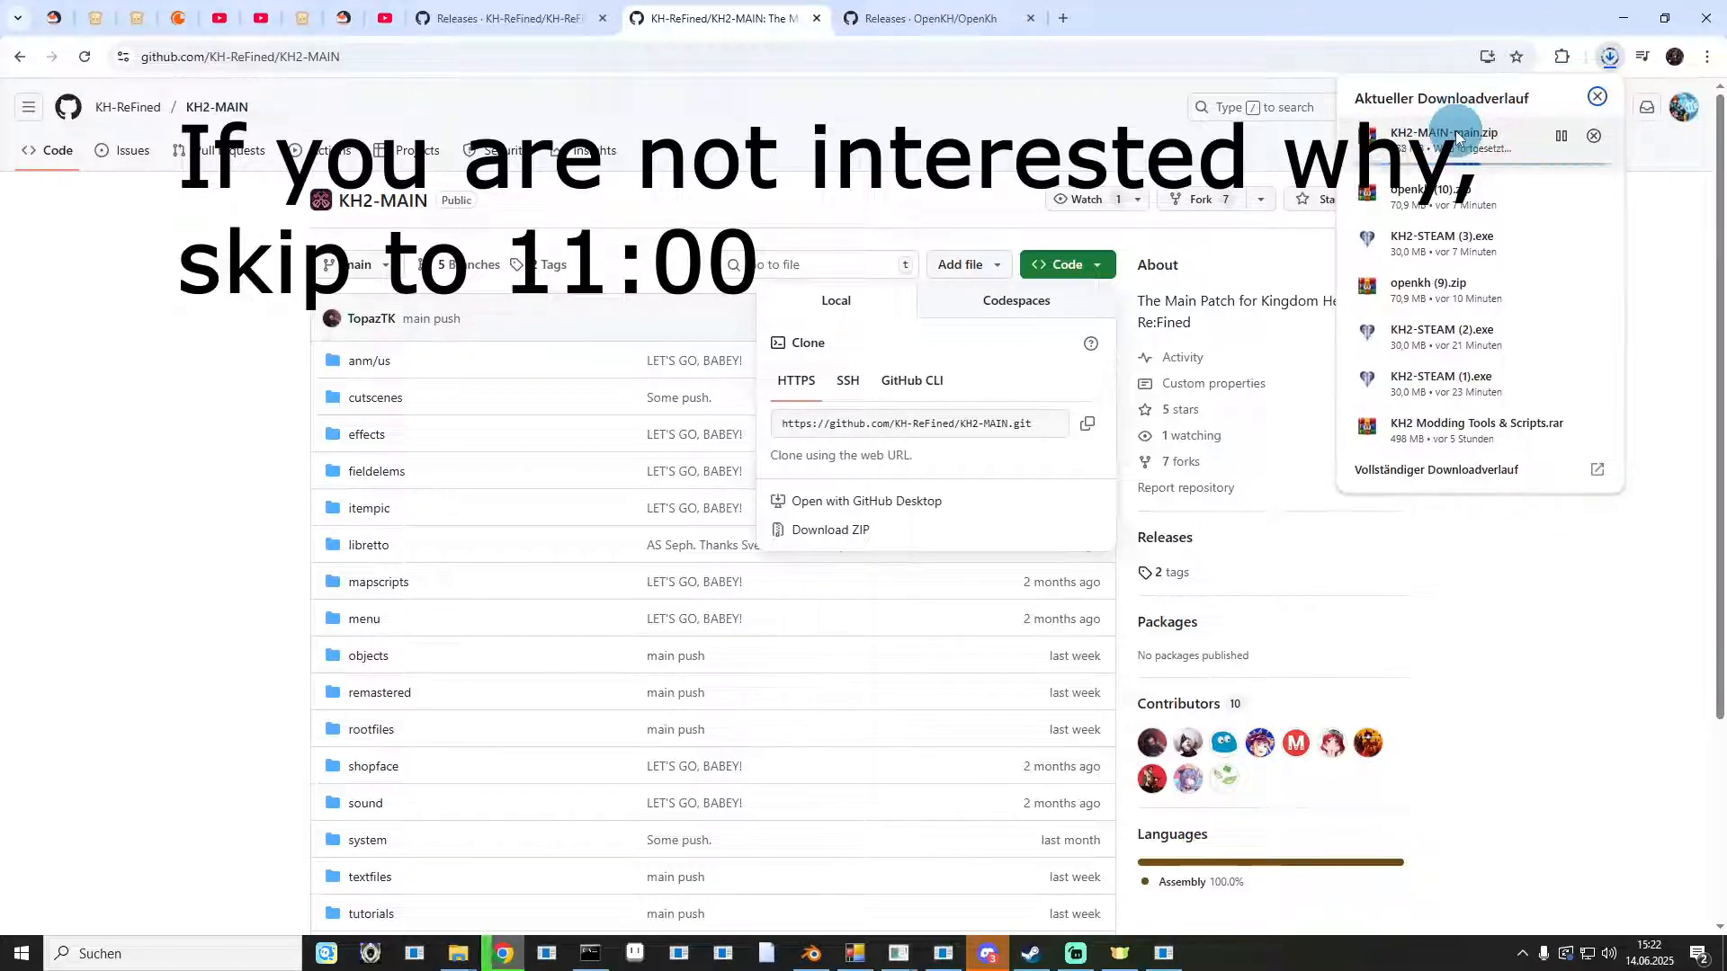
{"action": "left_click", "coordinate": [1079, 133]}
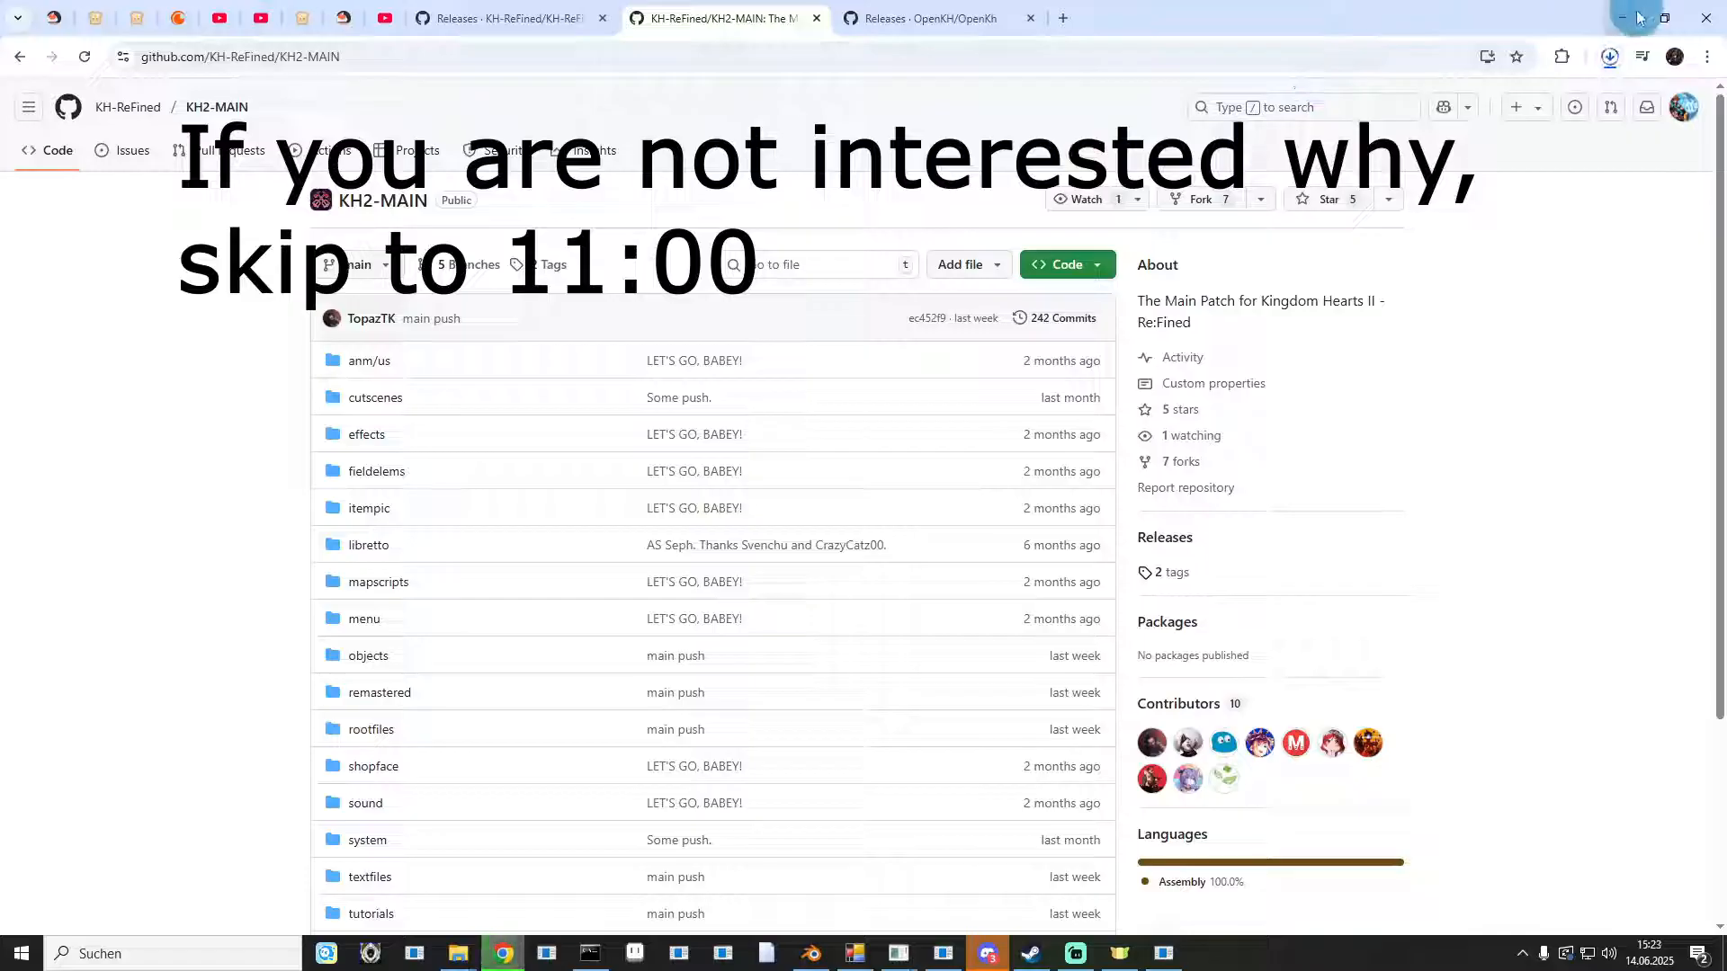
{"action": "left_click", "coordinate": [1612, 56]}
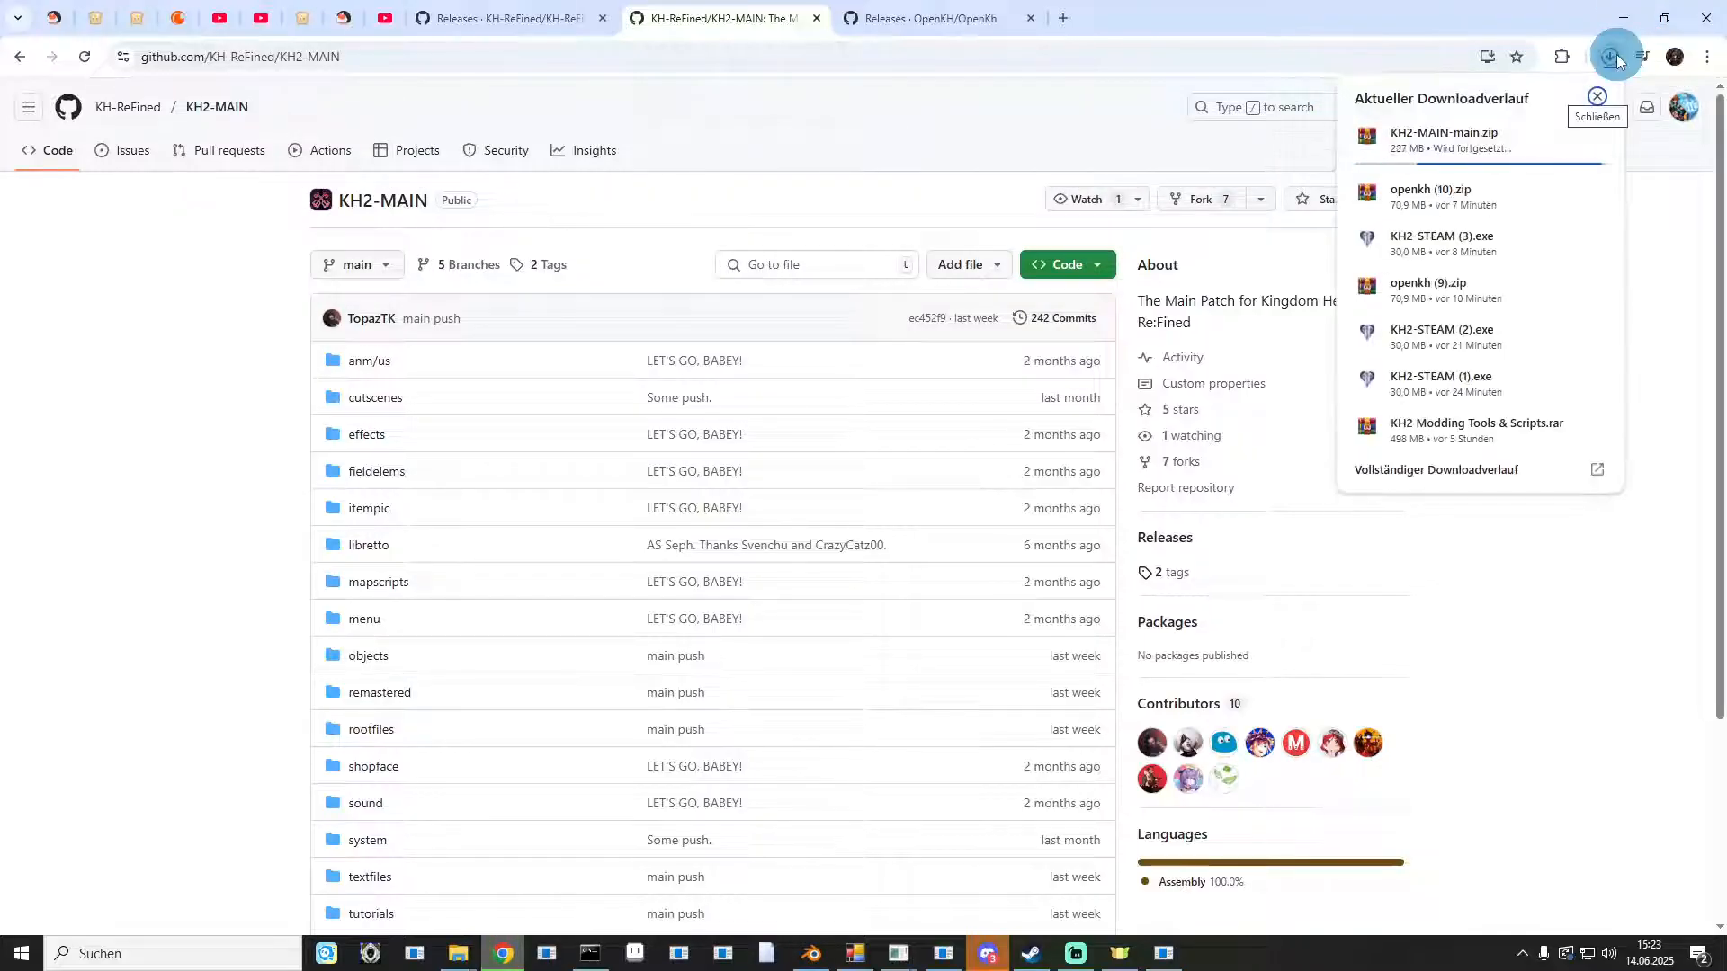
{"action": "left_click_drag", "start_coordinate": [1475, 35], "coordinate": [539, 236]}
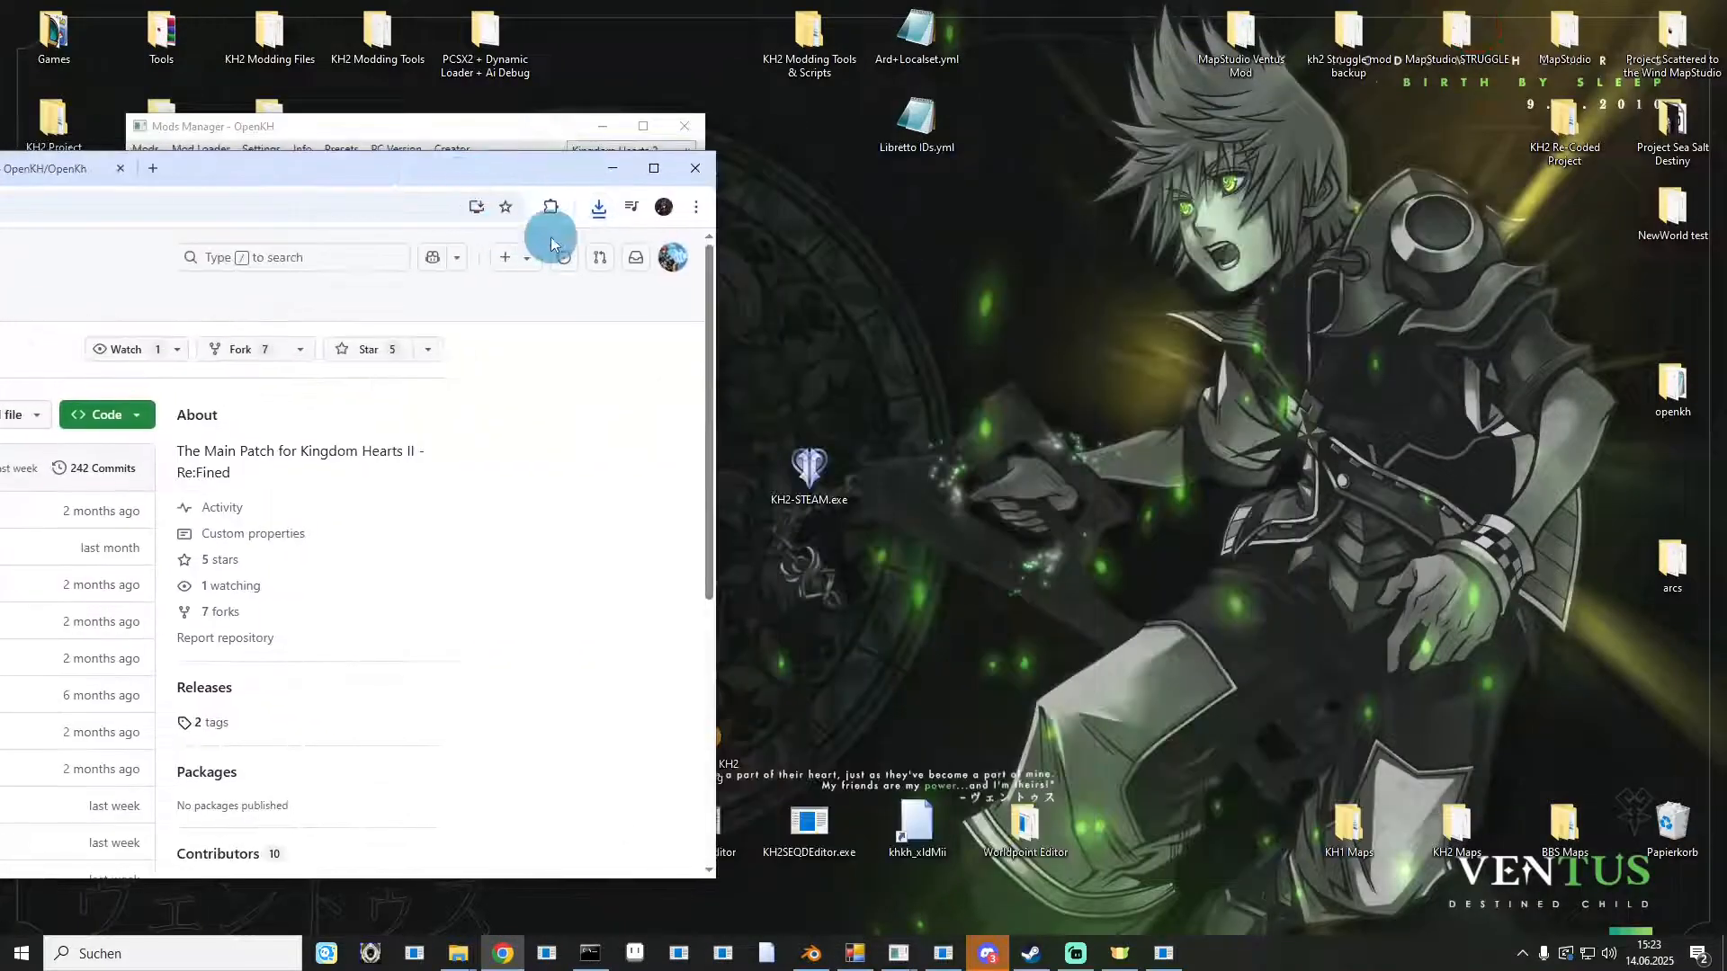
{"action": "left_click", "coordinate": [596, 208]}
{"action": "left_click_drag", "start_coordinate": [414, 308], "coordinate": [1128, 385]}
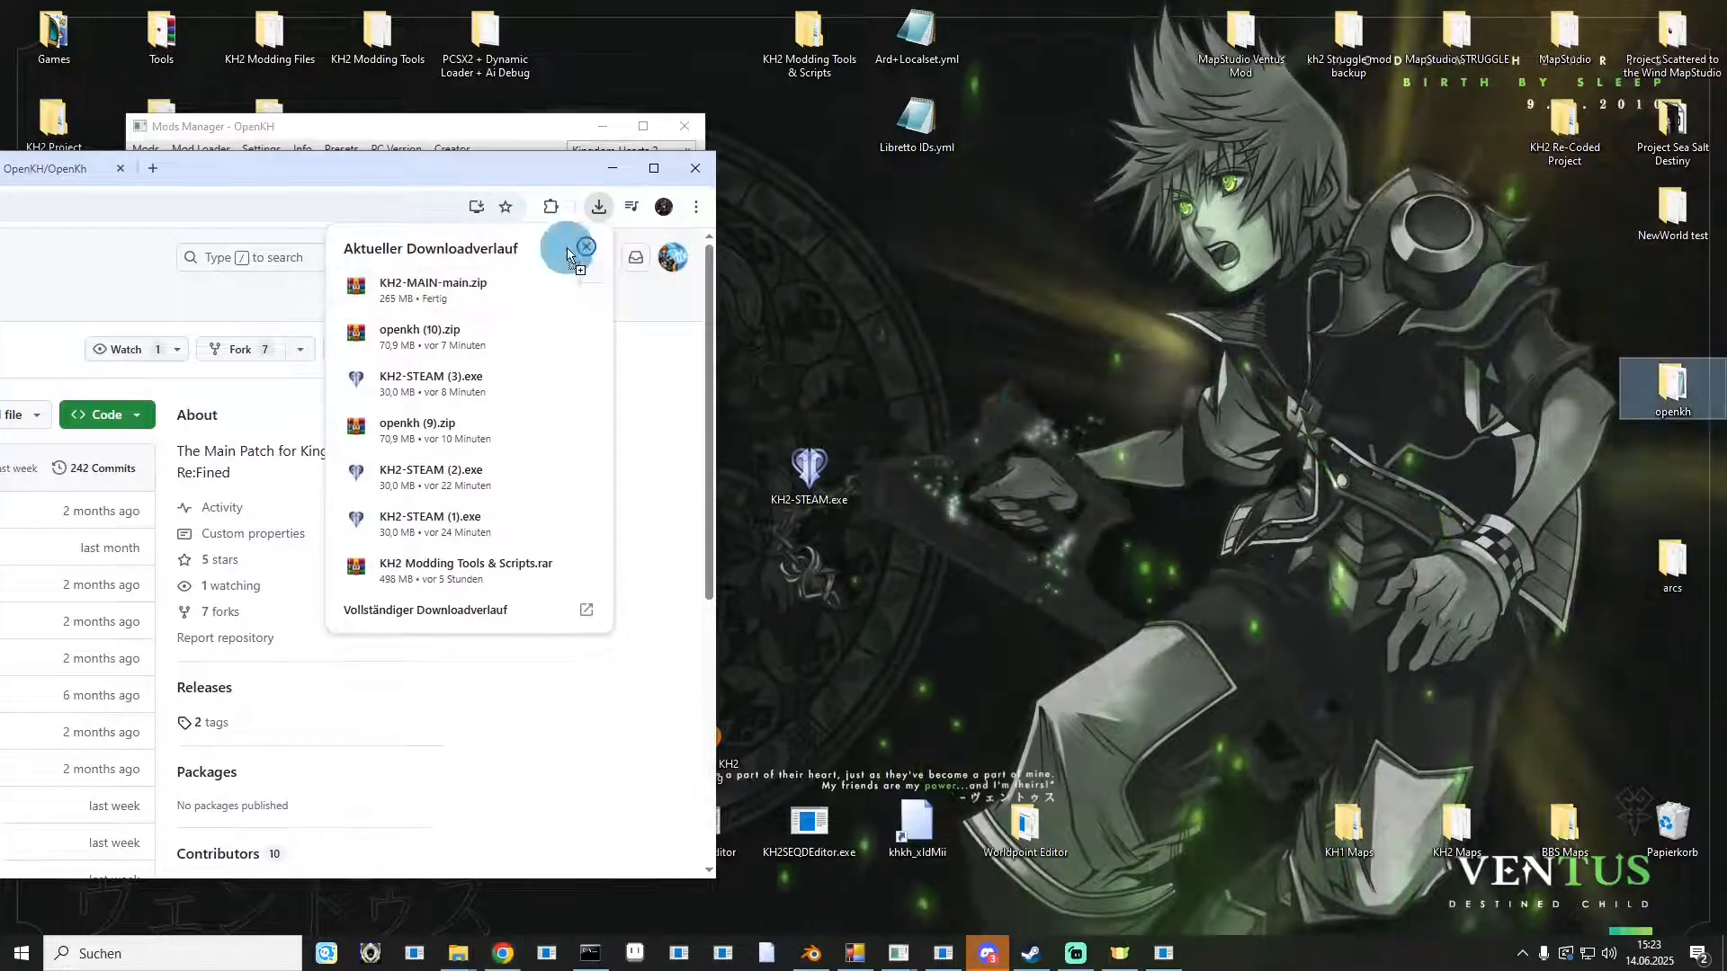
Open KH2-MAIN-main.zip and extract its KH2-MAIN-main folder to the desktop.
{"action": "left_click", "coordinate": [612, 178]}
{"action": "double_click", "coordinate": [1126, 408]}
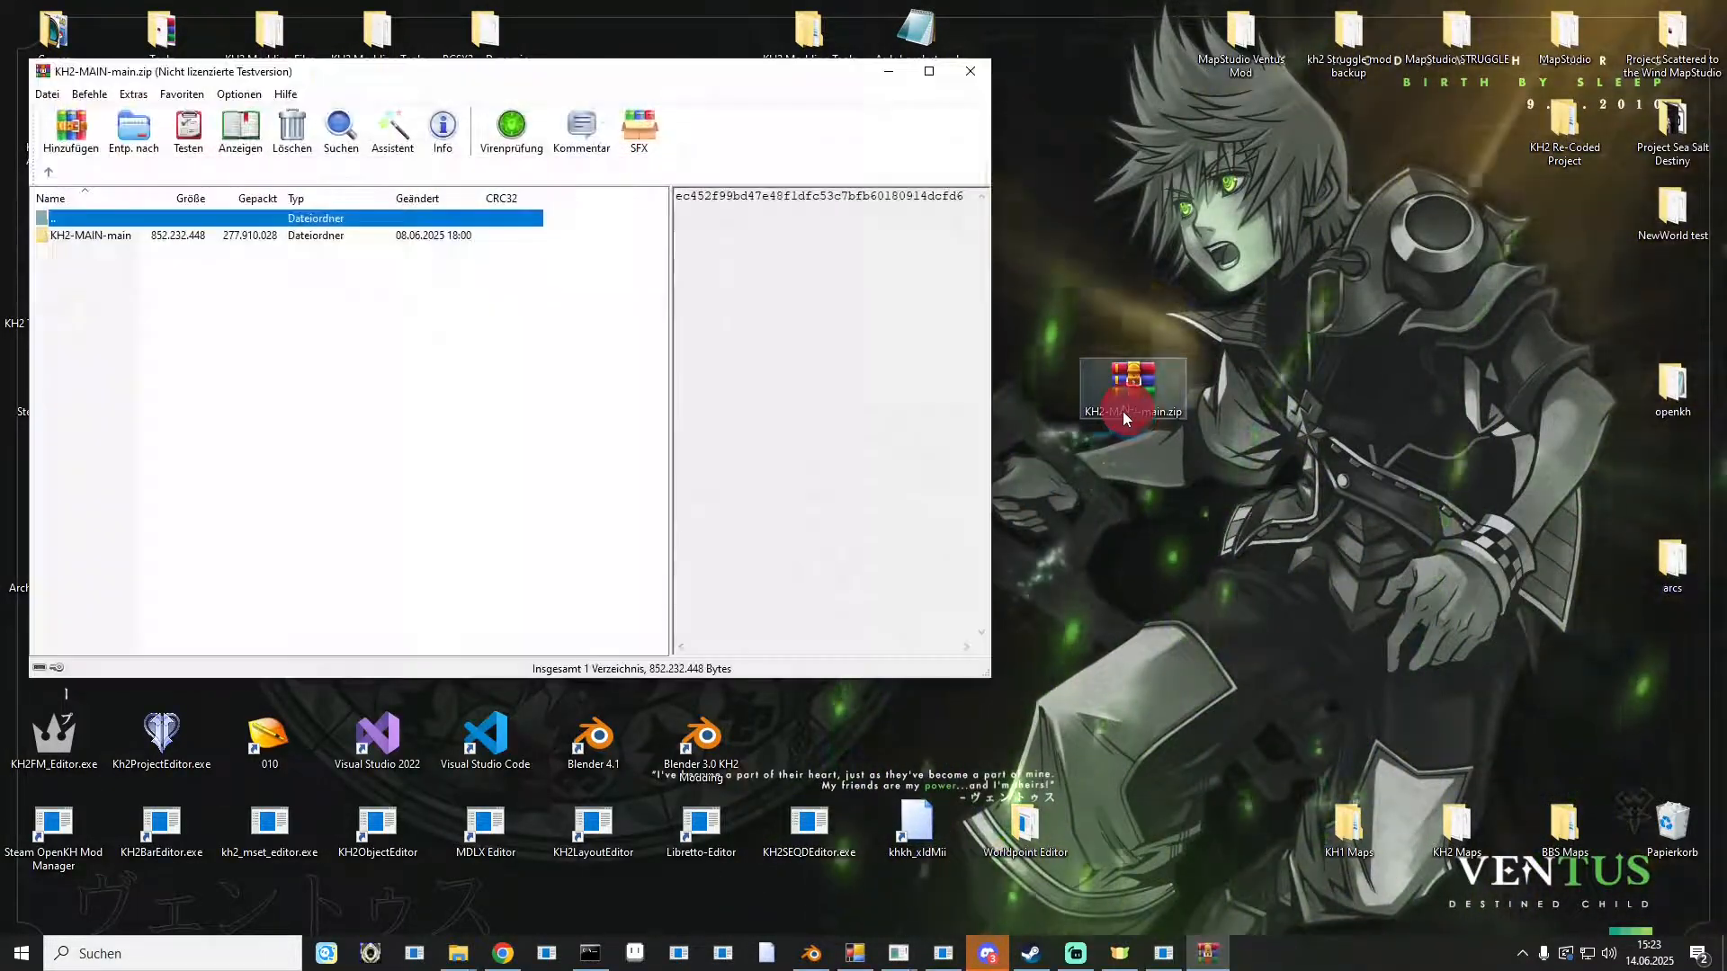
{"action": "left_click_drag", "start_coordinate": [434, 73], "coordinate": [1105, 79]}
{"action": "left_click", "coordinate": [1280, 390]}
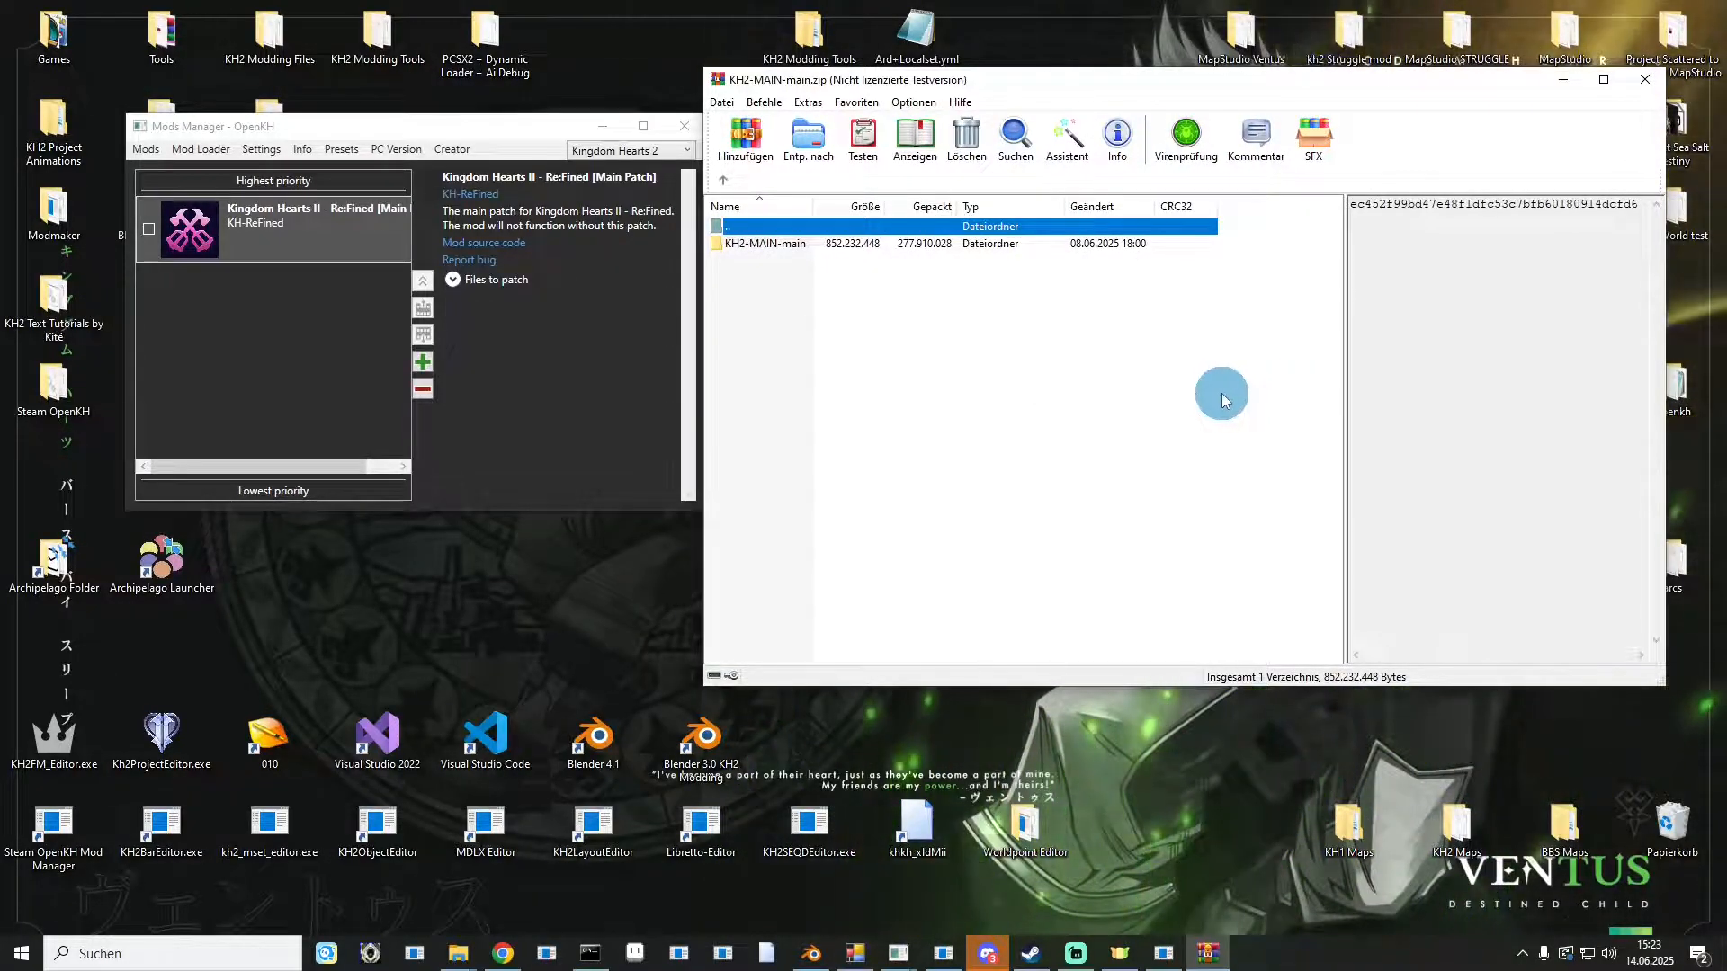
{"action": "double_click", "coordinate": [741, 243]}
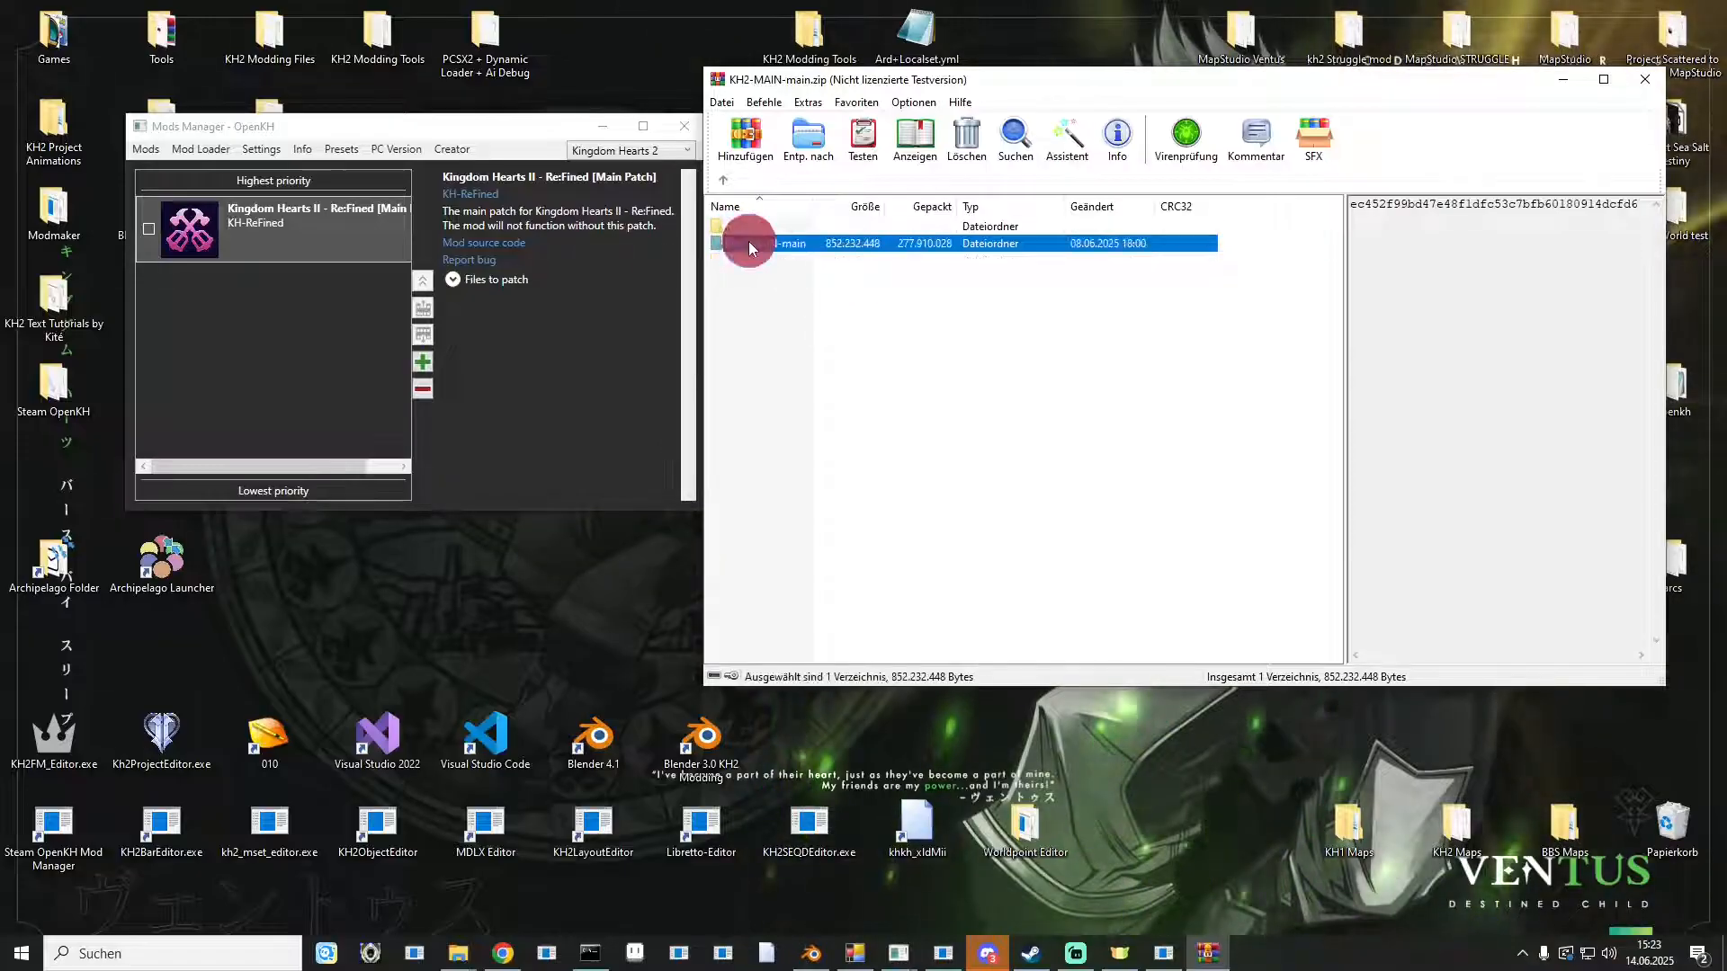
{"action": "left_click", "coordinate": [749, 550]}
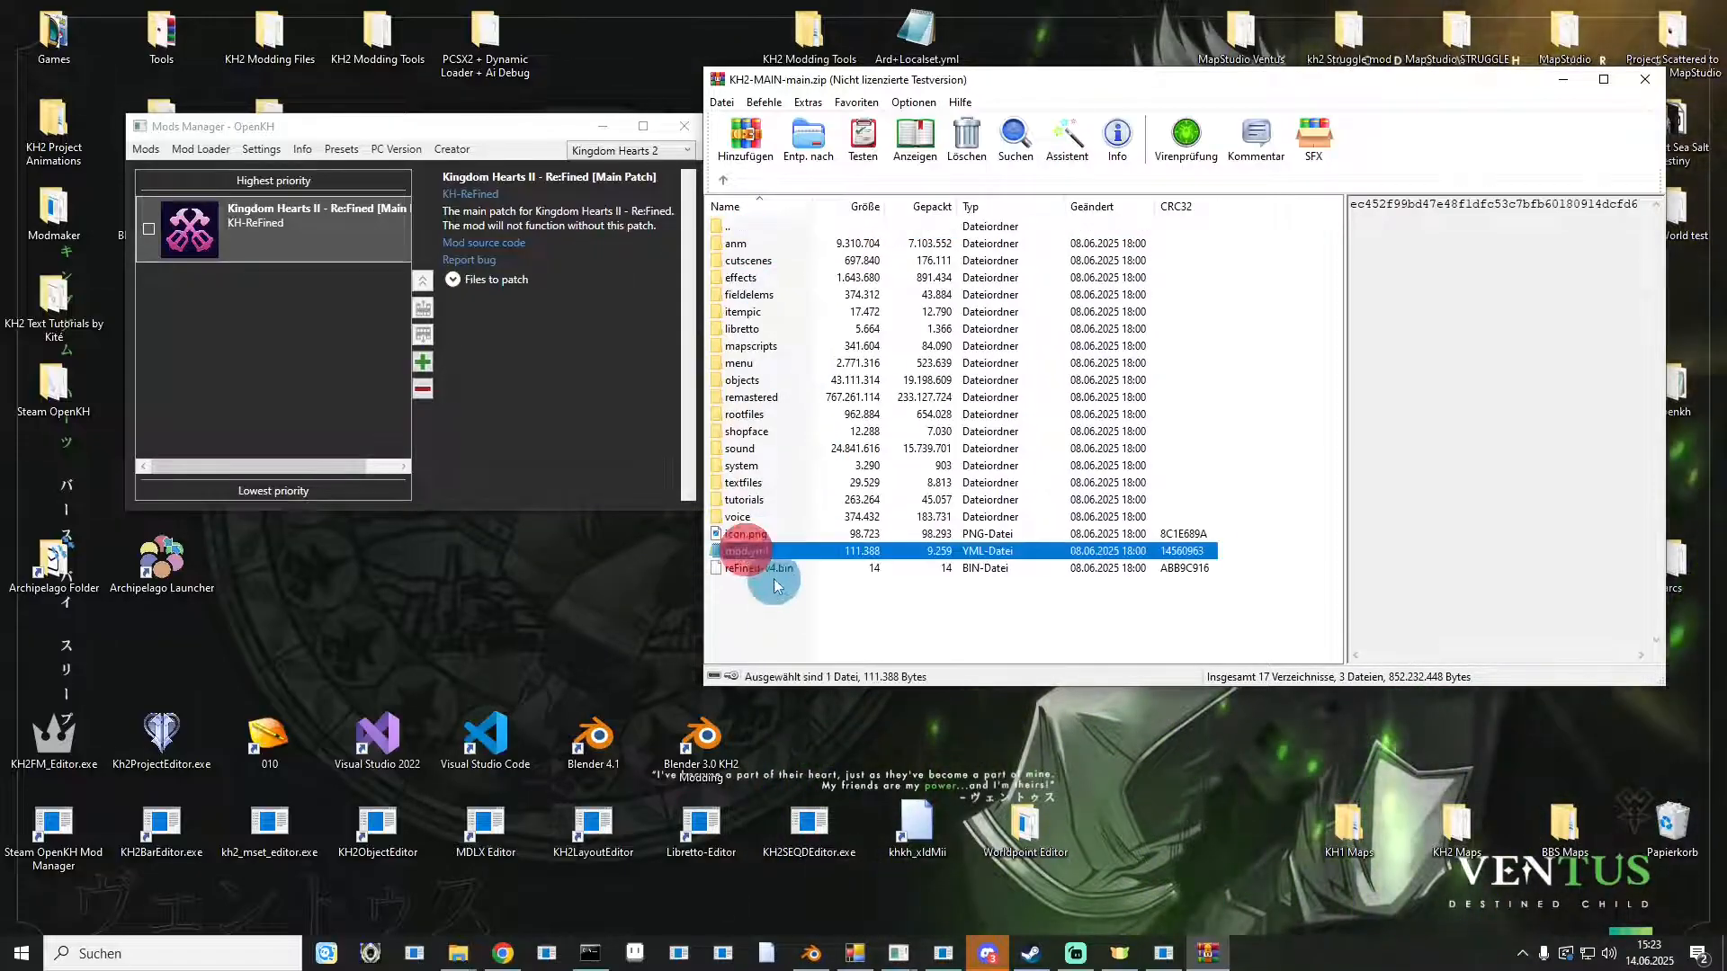
{"action": "left_click_drag", "start_coordinate": [752, 613], "coordinate": [763, 237]}
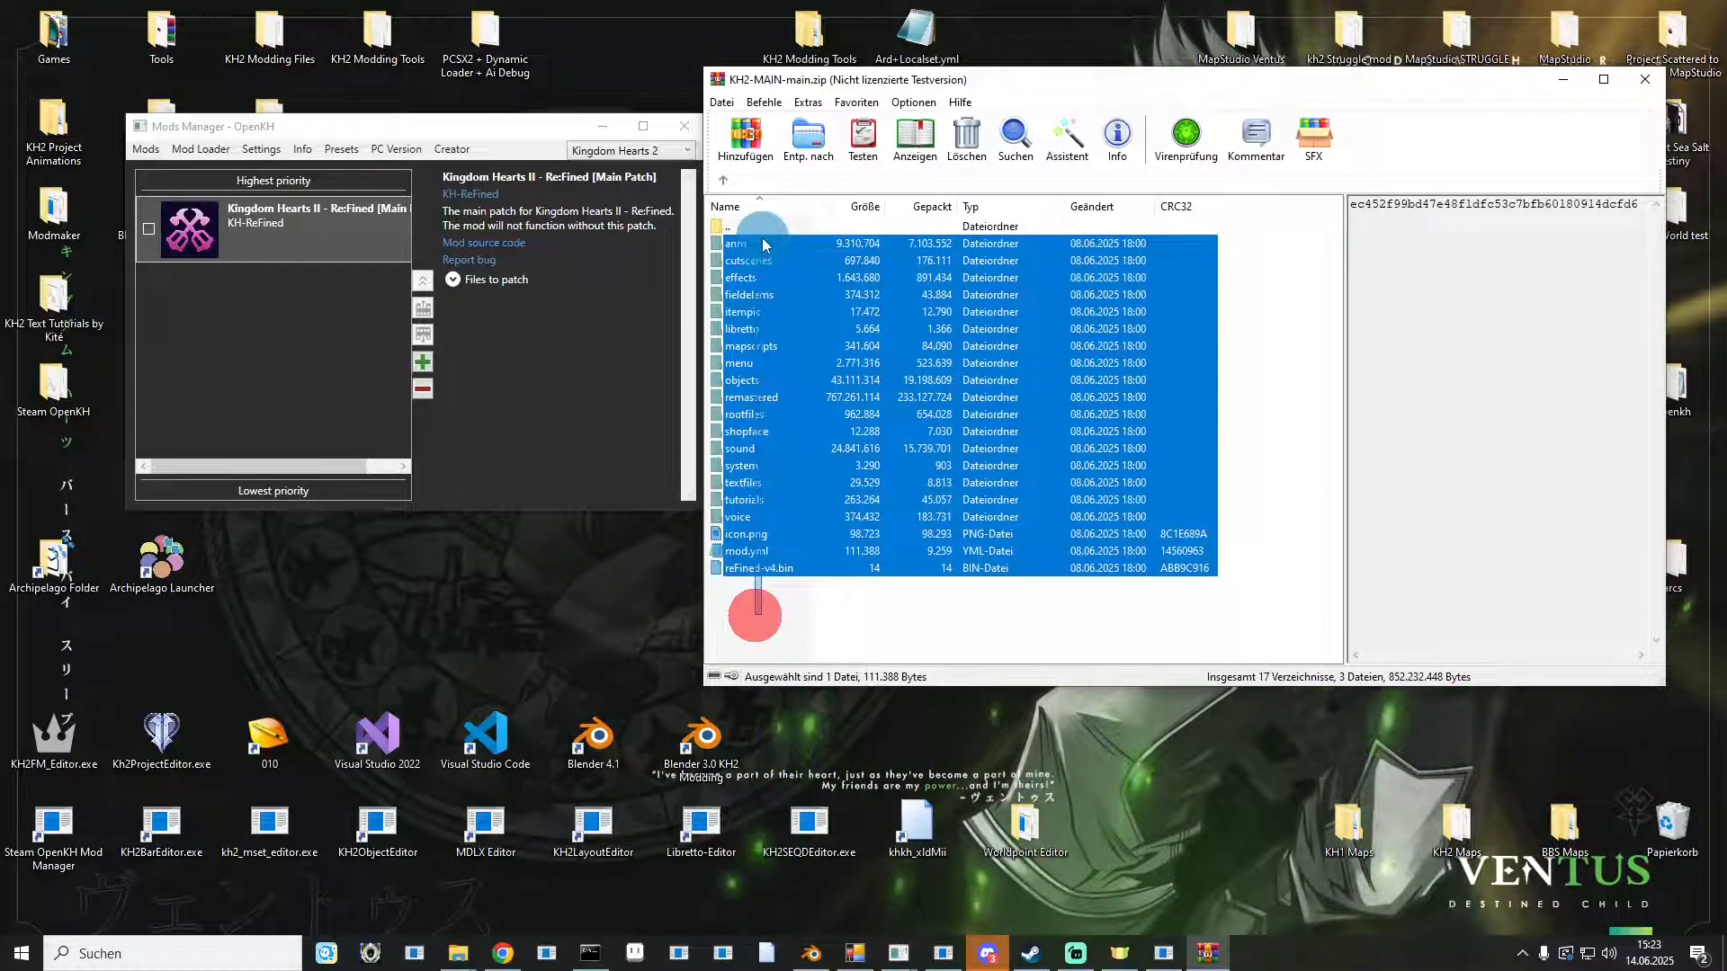
{"action": "left_click", "coordinate": [845, 617]}
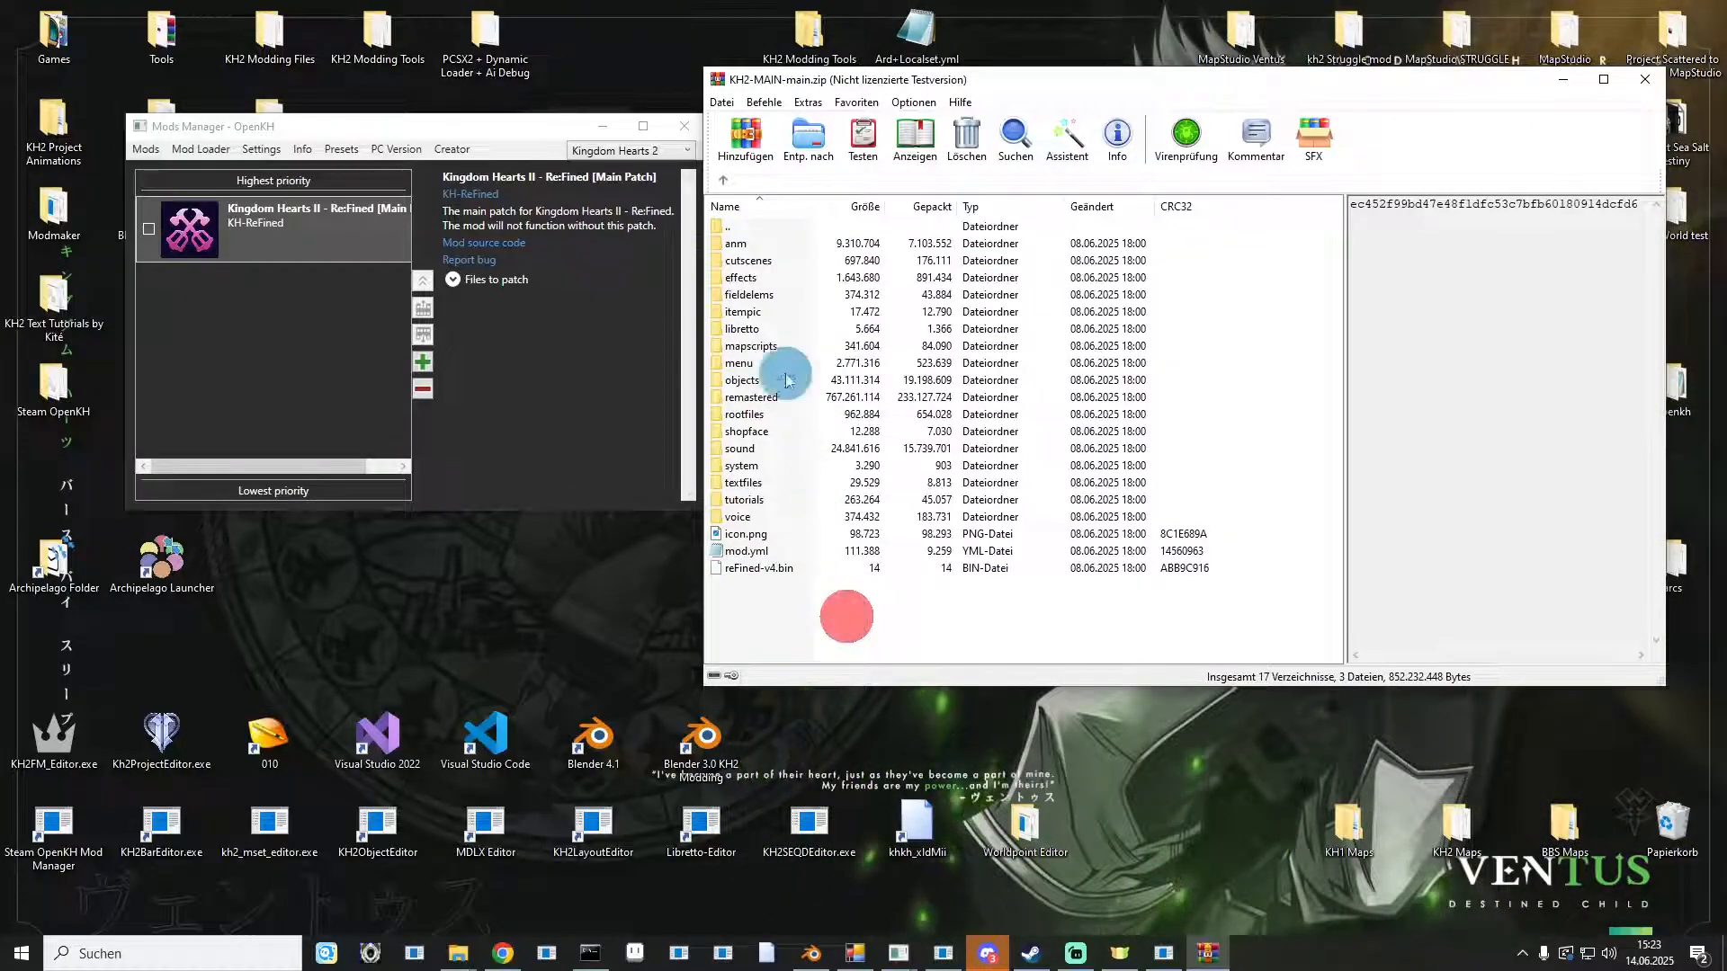
{"action": "double_click", "coordinate": [753, 229]}
{"action": "left_click_drag", "start_coordinate": [747, 243], "coordinate": [619, 624]}
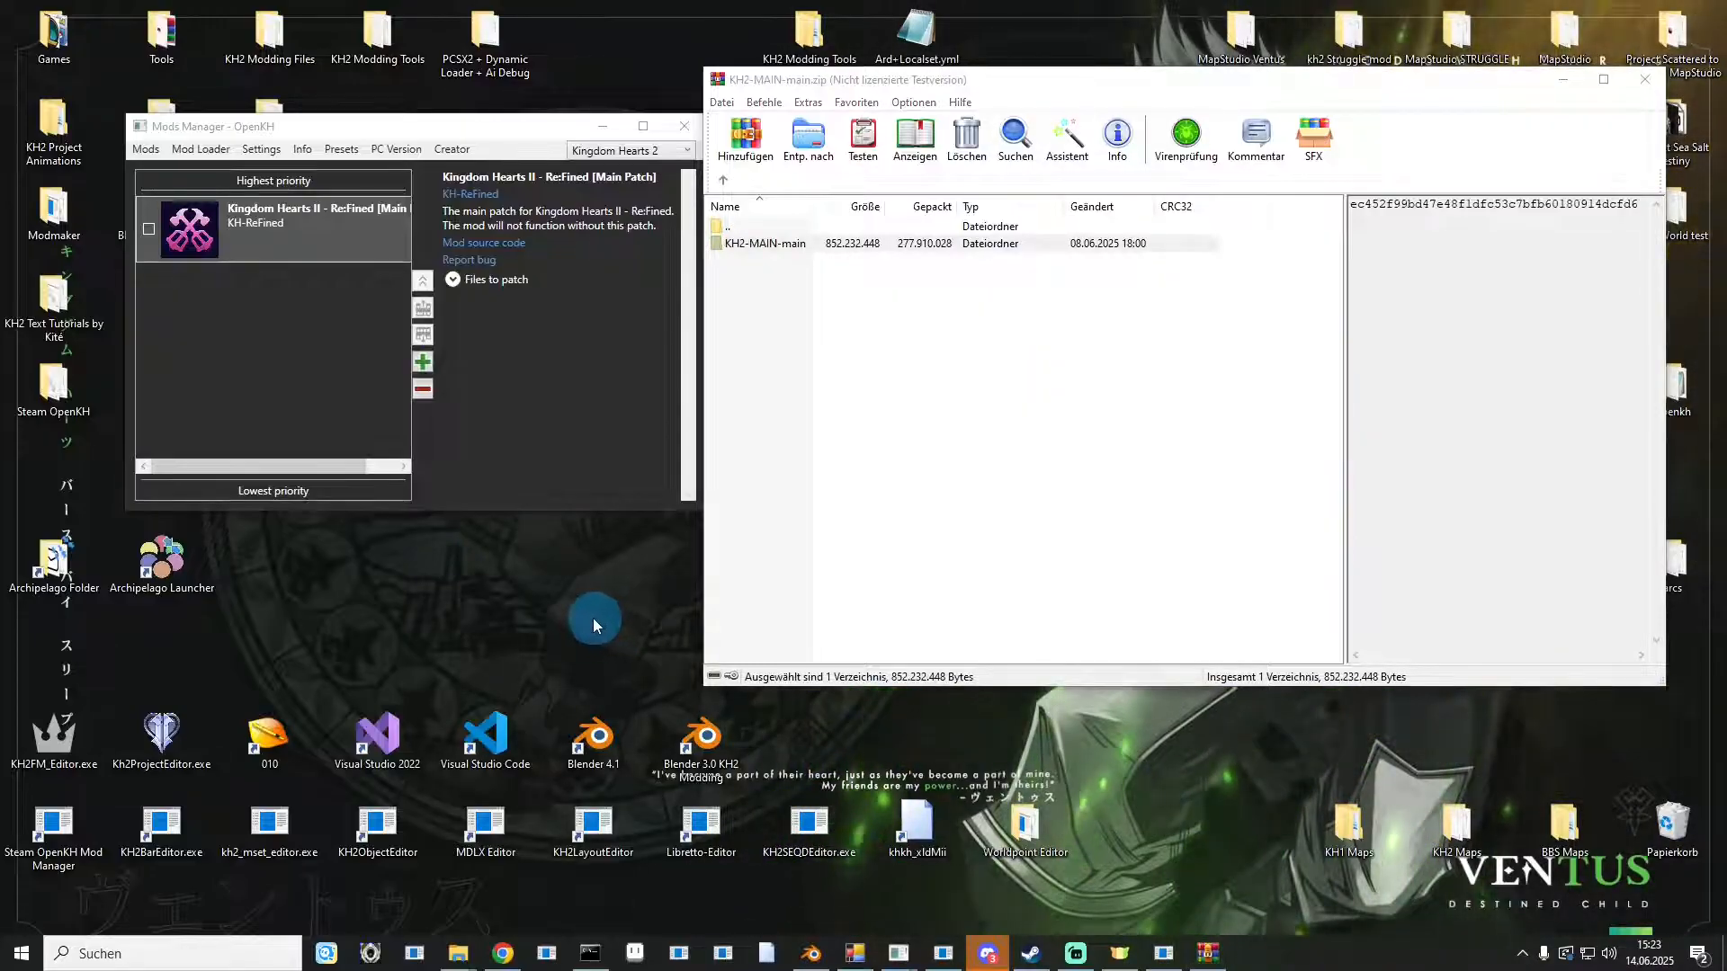
{"action": "left_click", "coordinate": [1645, 79]}
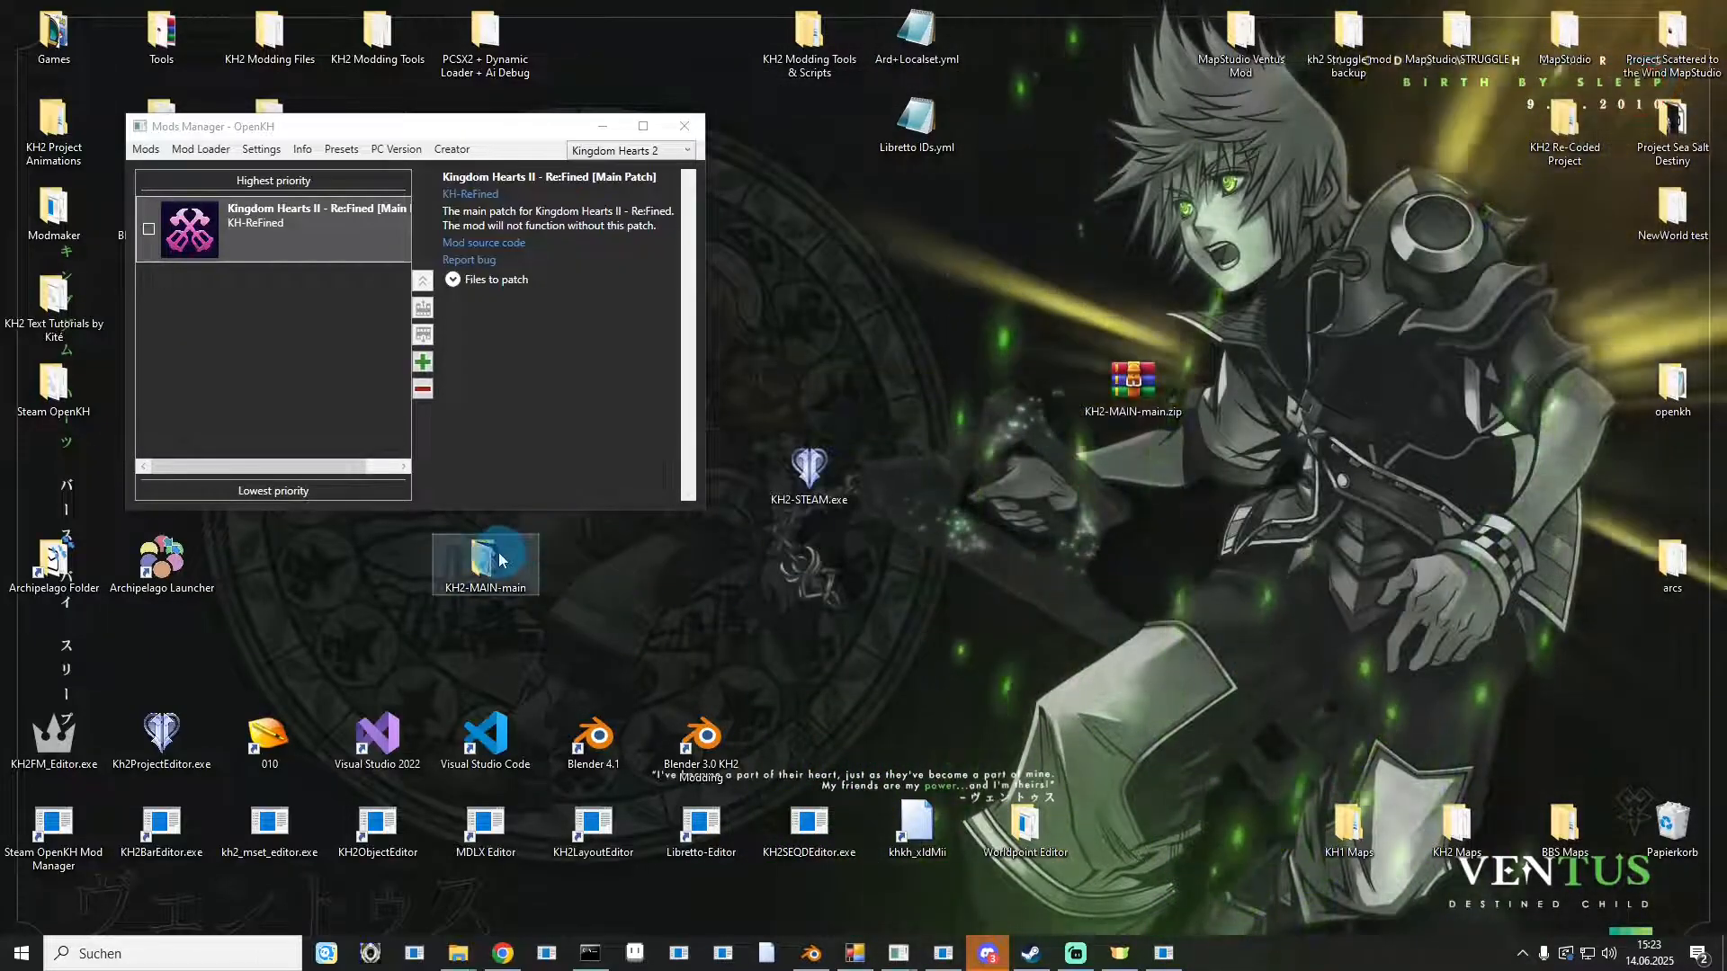
Select all contents of the KH2-MAIN-main folder and pack them into a ZIP archive named KH2-MAIN-main.zip.
{"action": "double_click", "coordinate": [499, 555]}
{"action": "left_click_drag", "start_coordinate": [650, 289], "coordinate": [763, 740]}
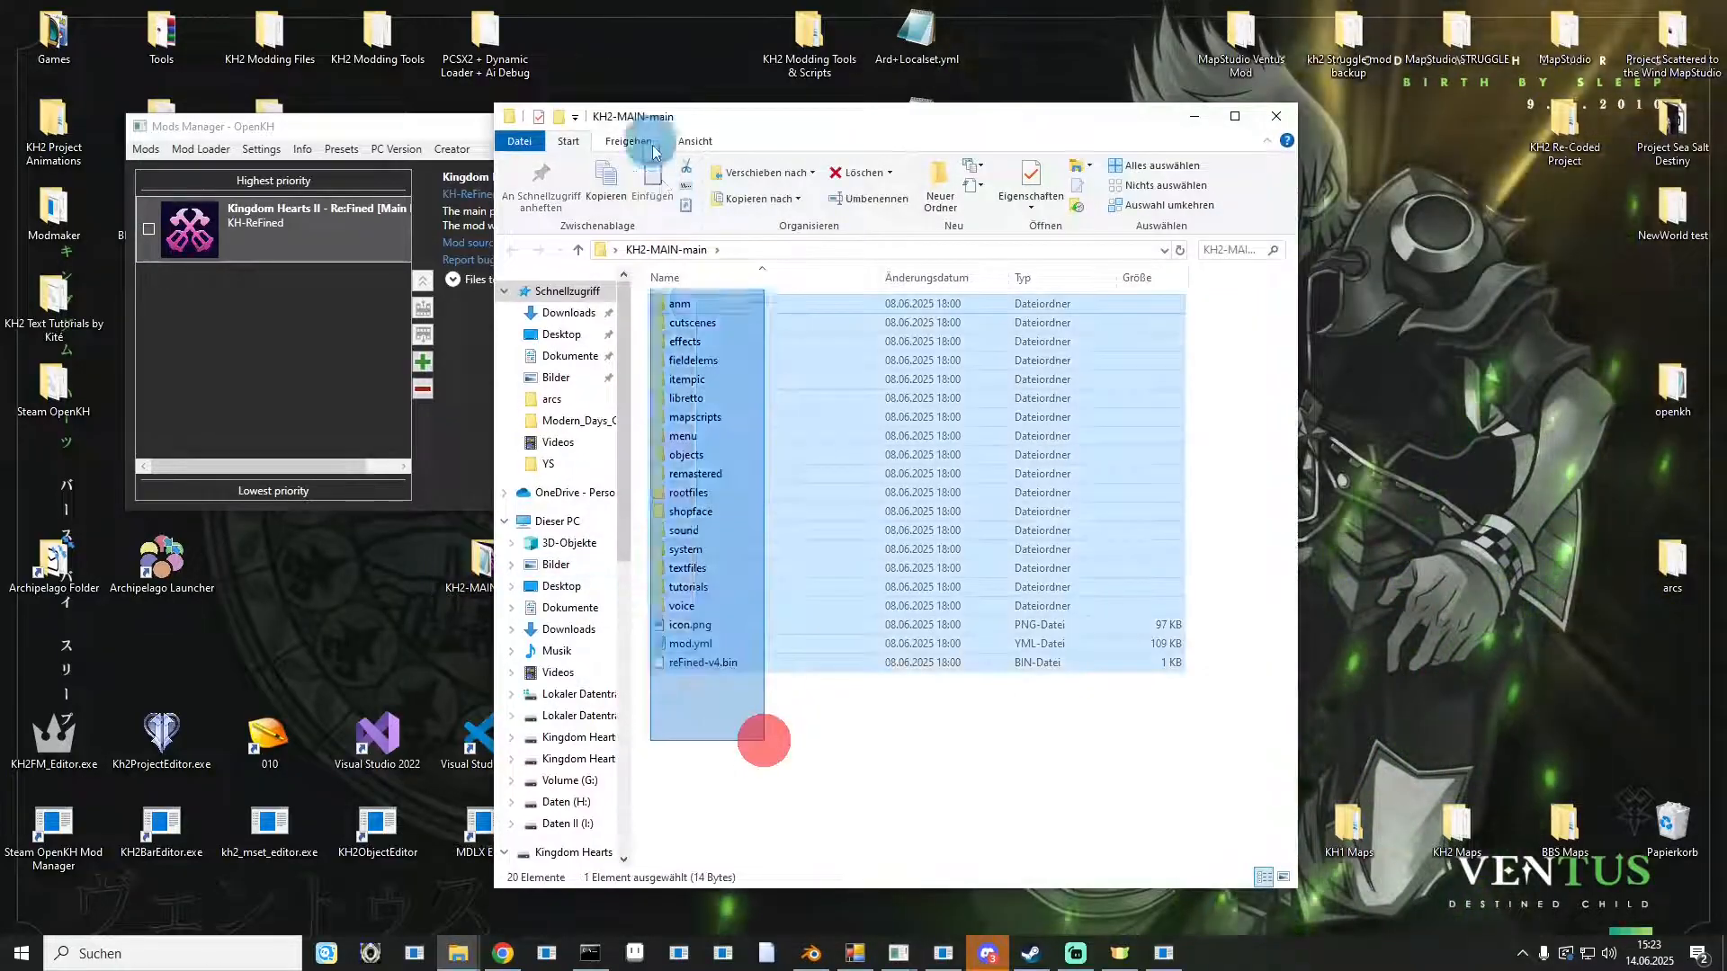
{"action": "right_click", "coordinate": [743, 483]}
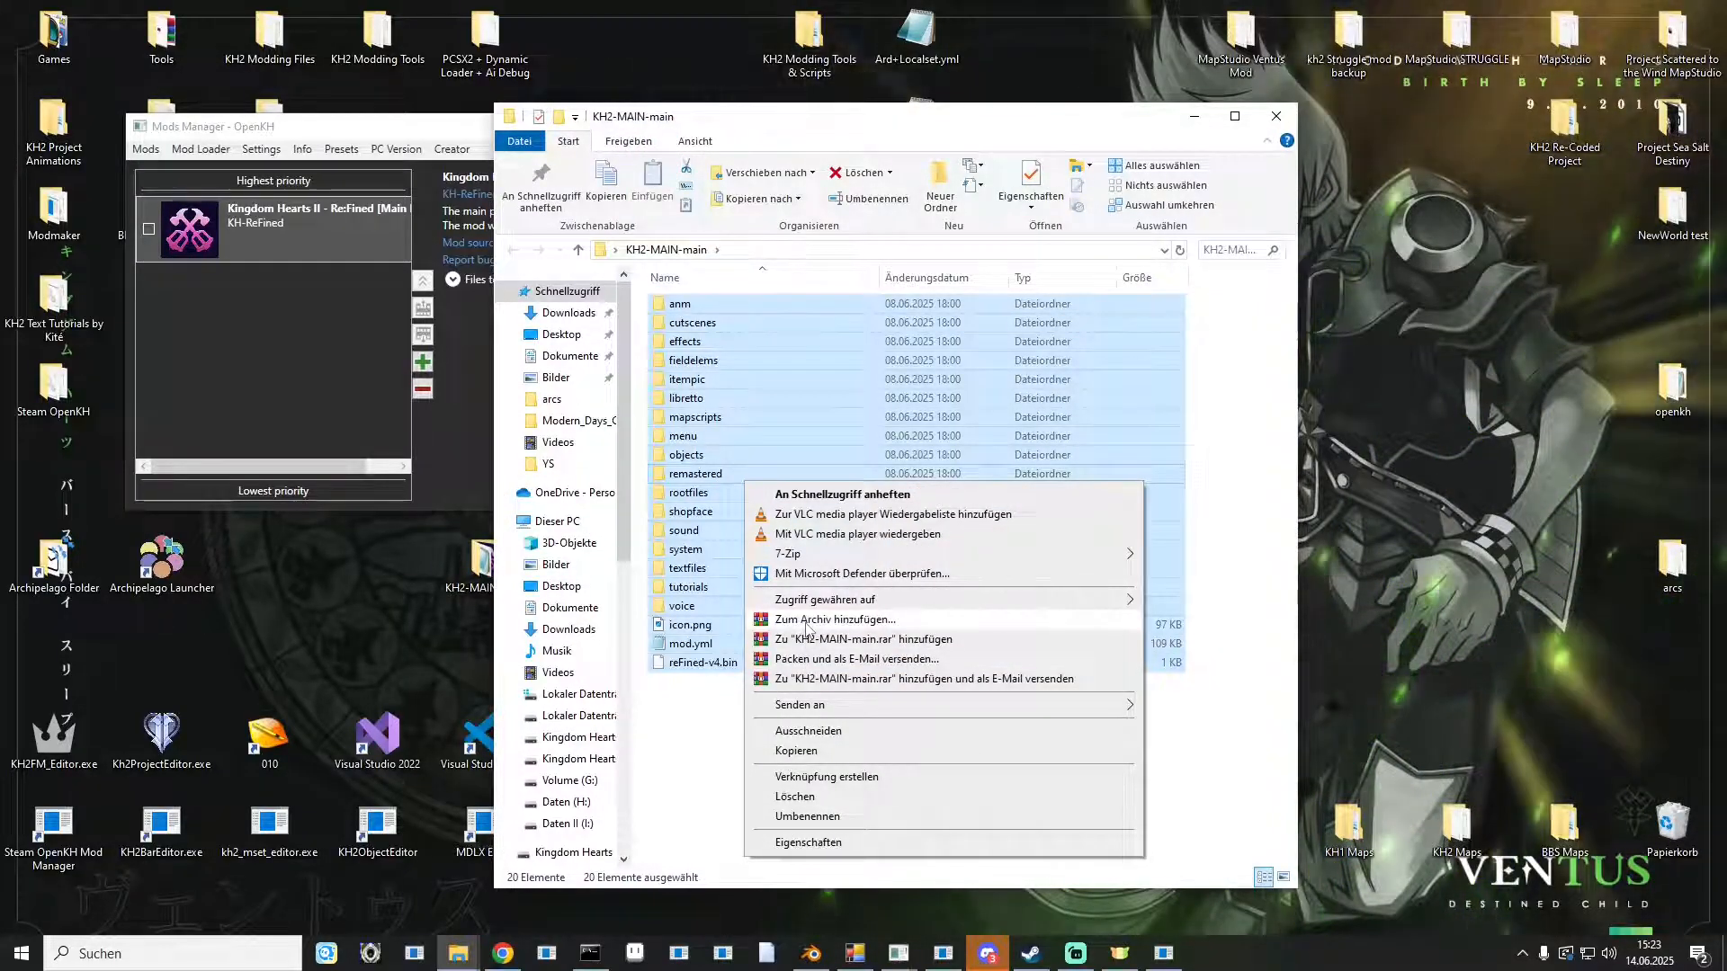
{"action": "left_click", "coordinate": [807, 620]}
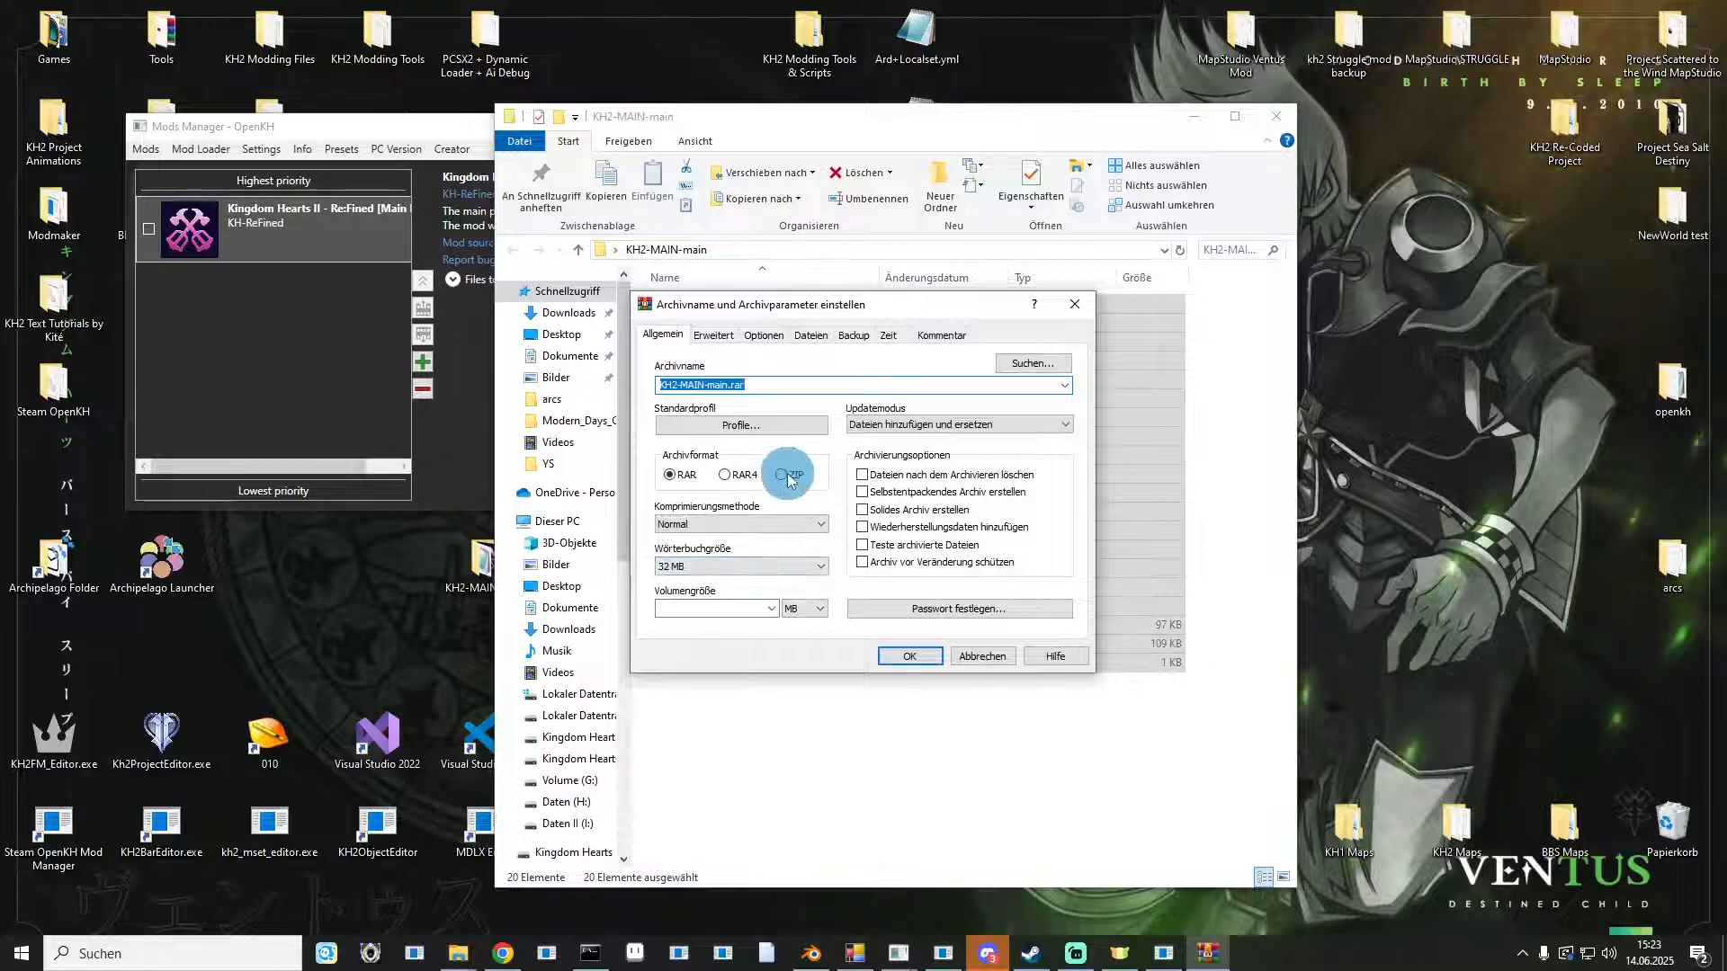
{"action": "left_click", "coordinate": [784, 475]}
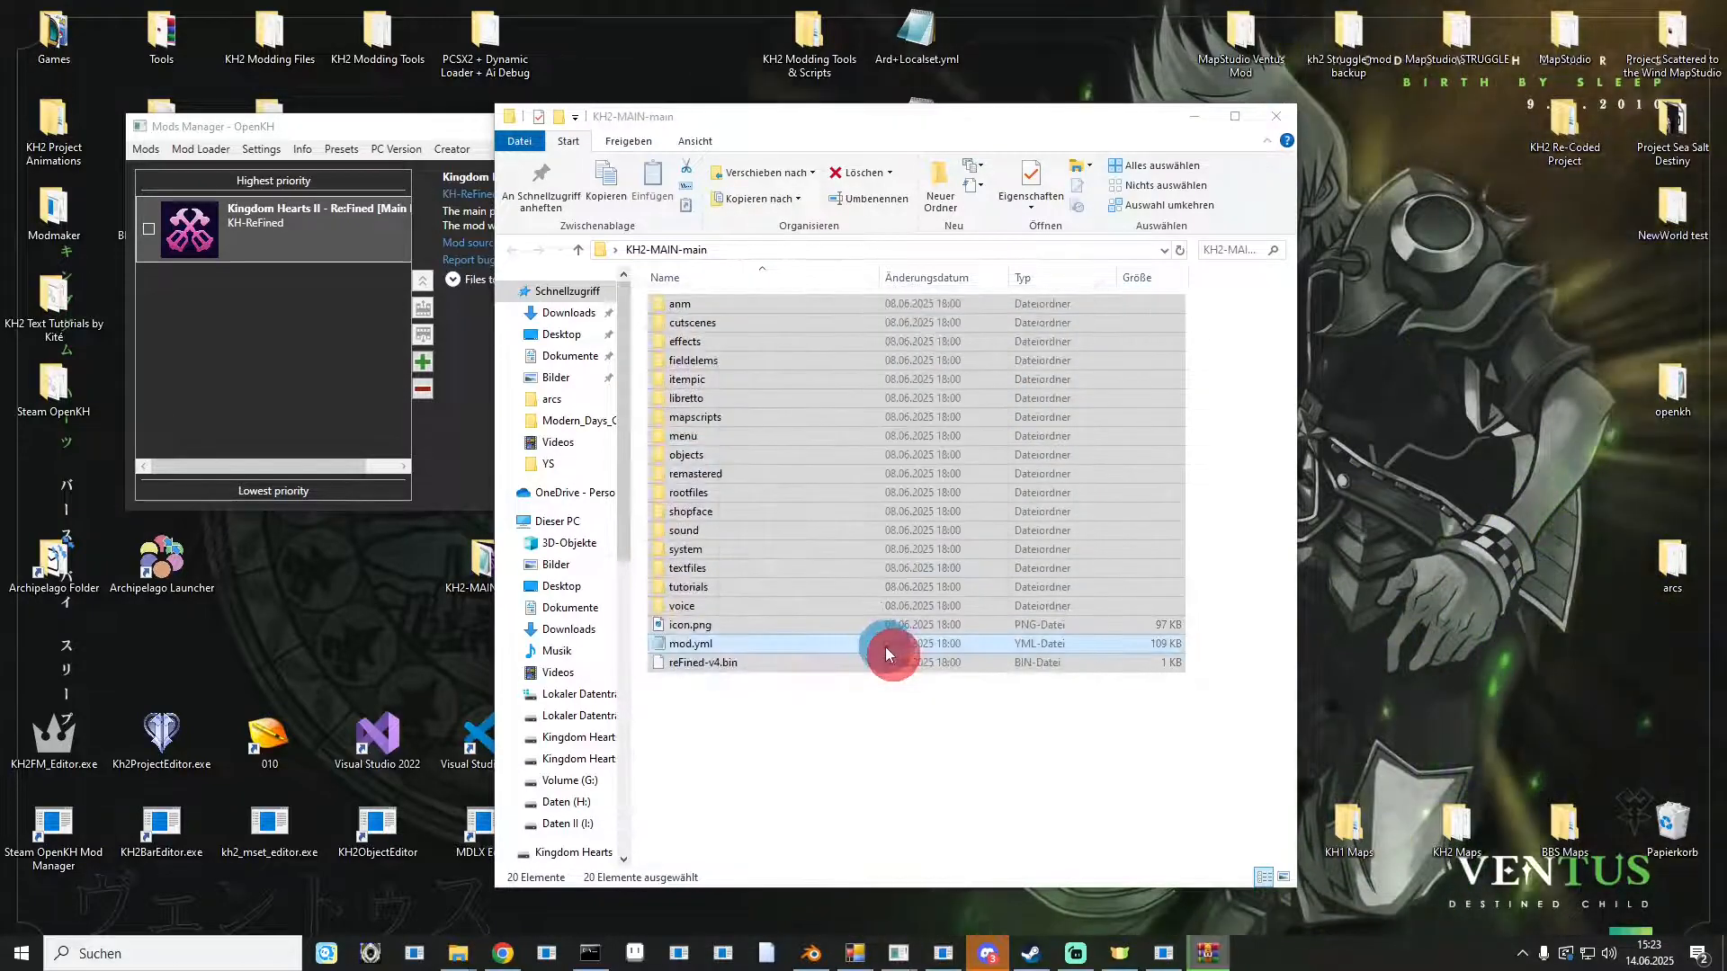
{"action": "left_click_drag", "start_coordinate": [762, 121], "coordinate": [1130, 99]}
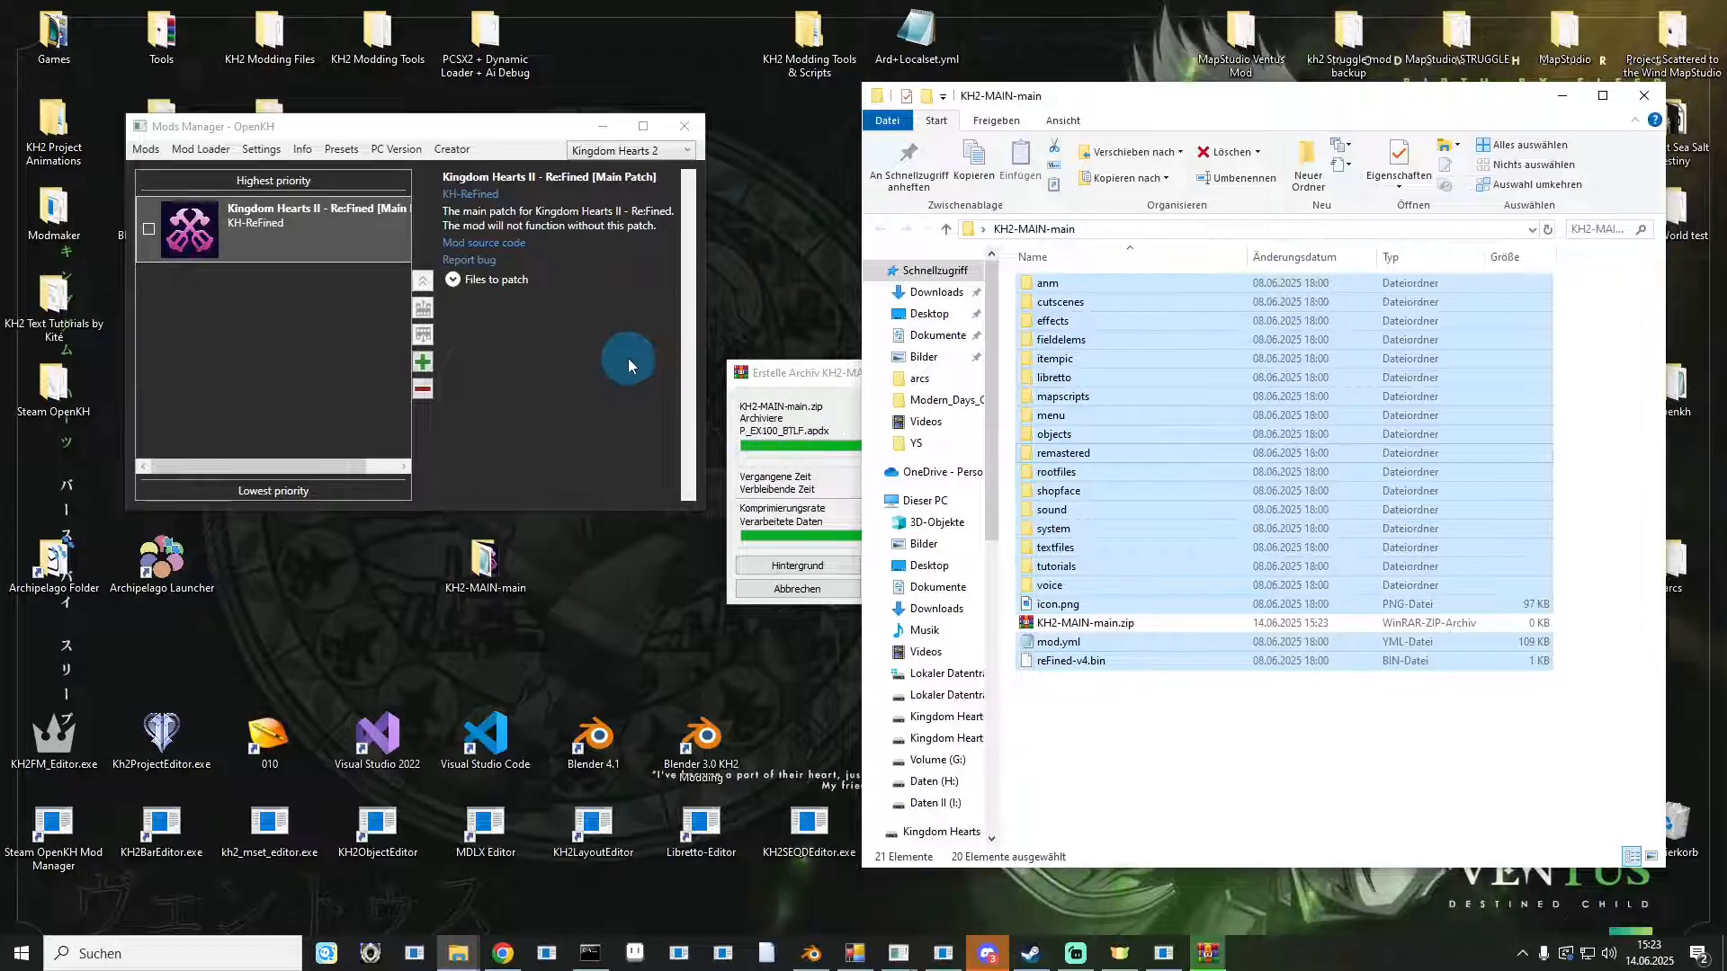
Install KH2-MAIN-main.zip from the KH2-MAIN-main folder on the desktop as a mod archive.
{"action": "left_click", "coordinate": [424, 360]}
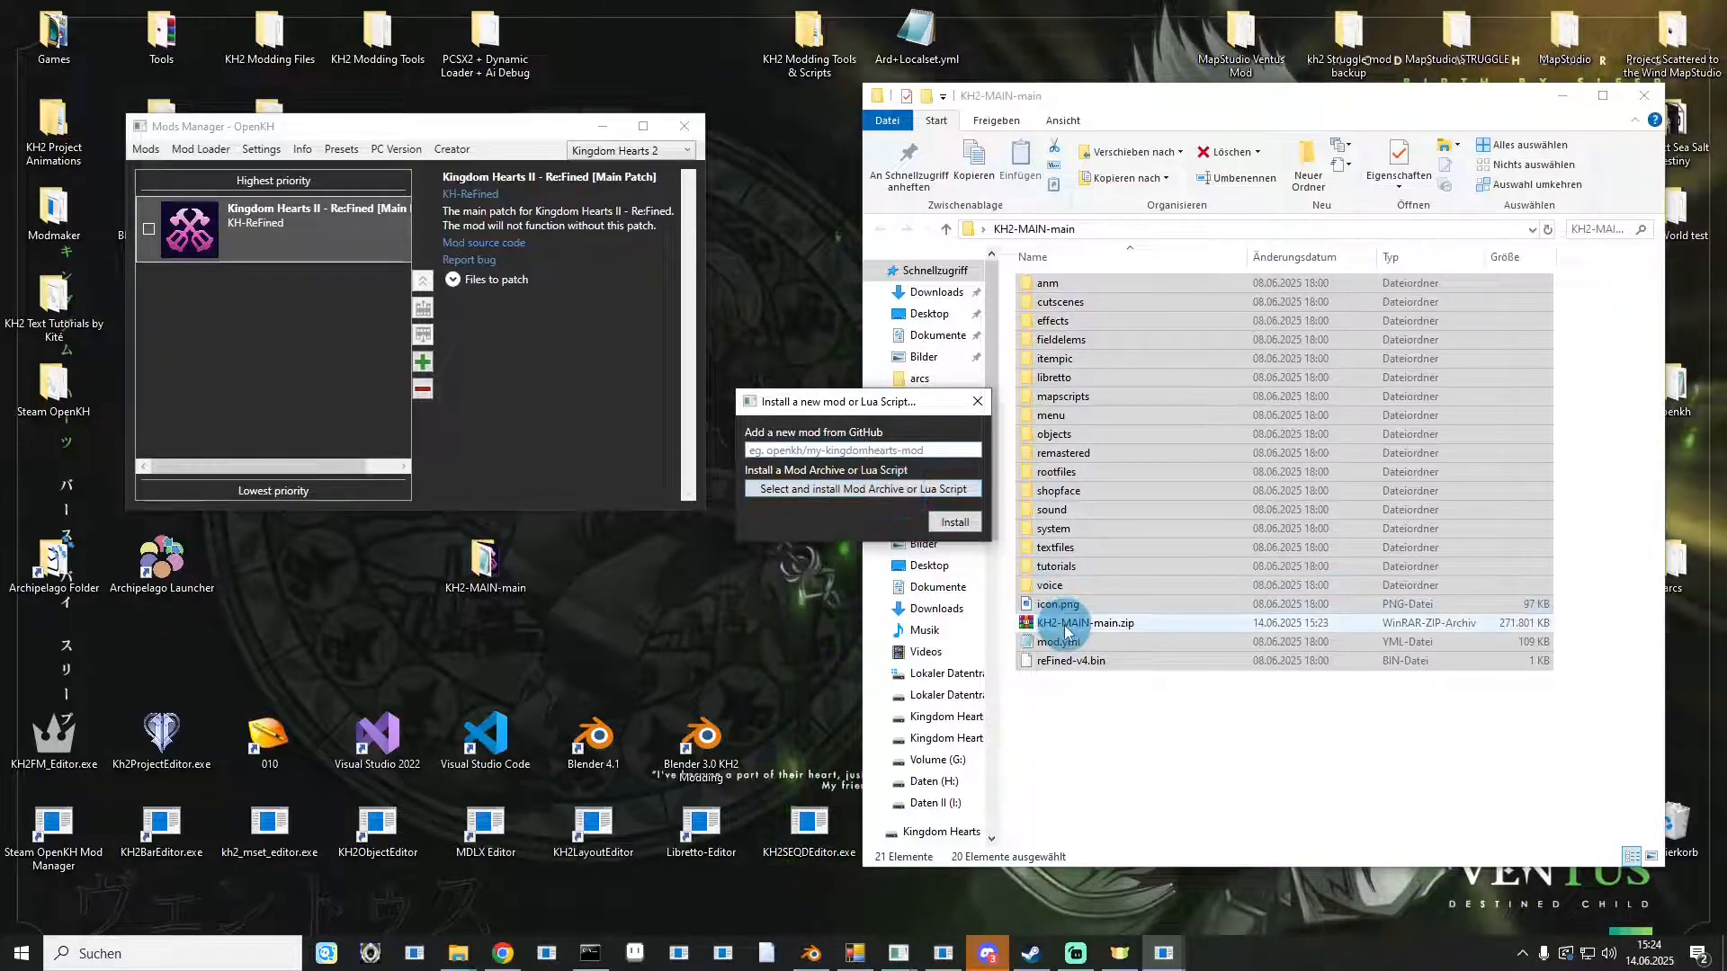
{"action": "left_click", "coordinate": [877, 491]}
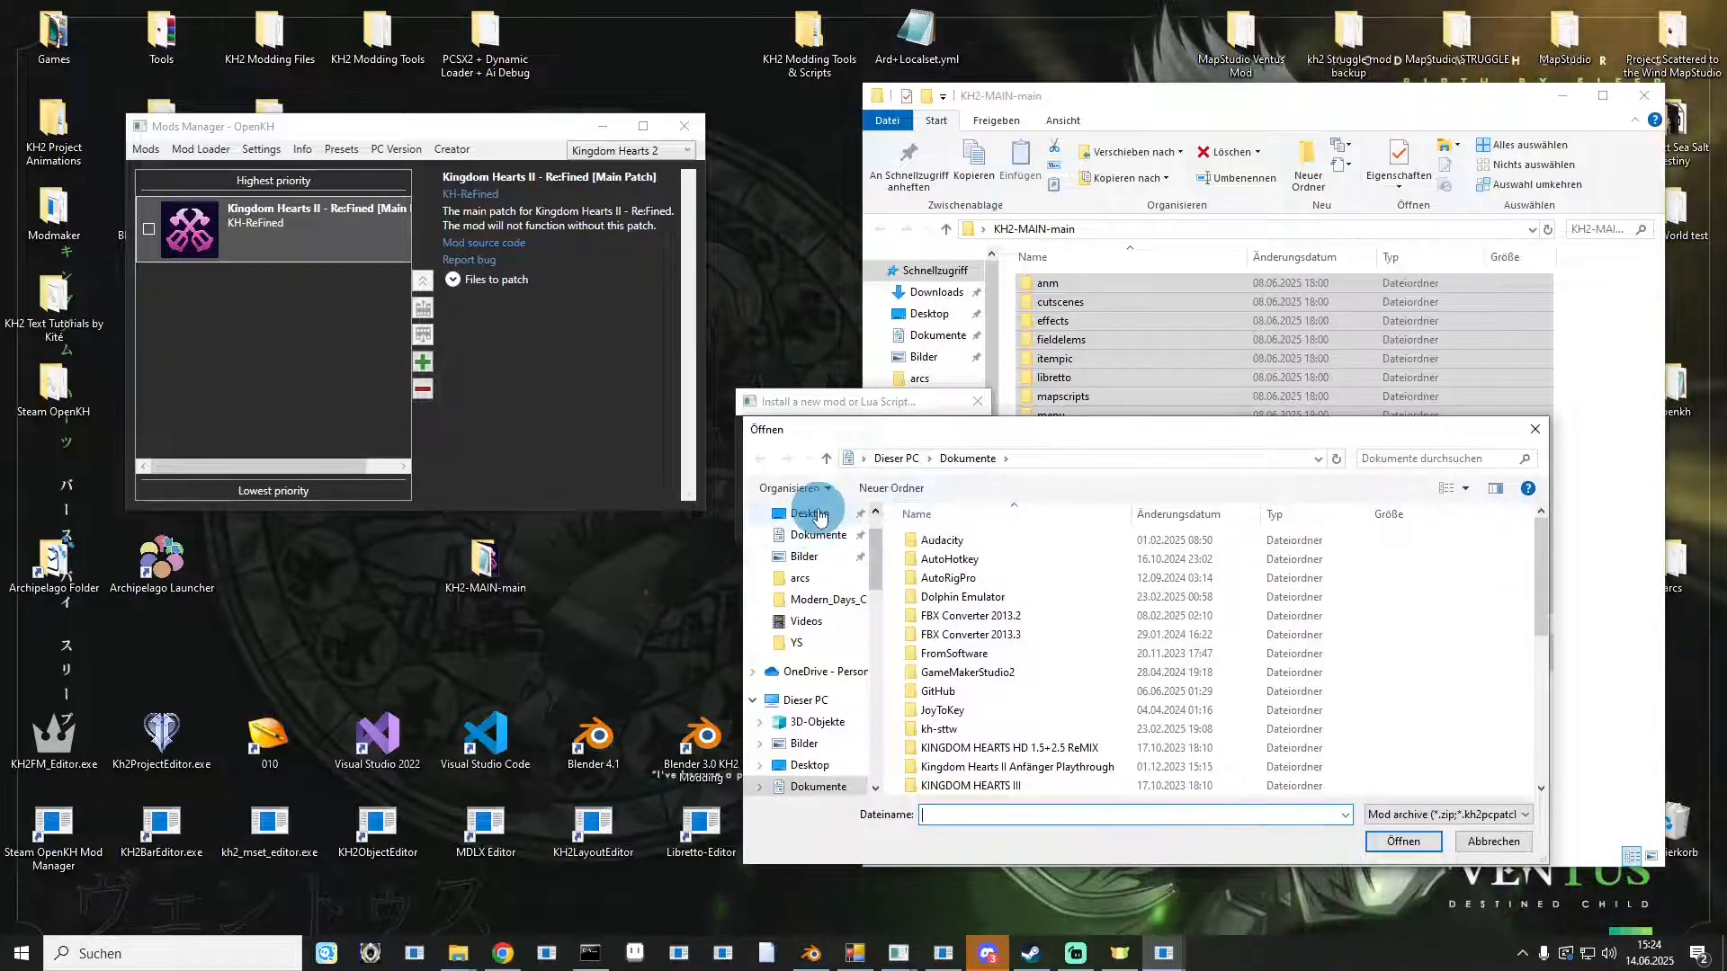
{"action": "left_click", "coordinate": [814, 514]}
{"action": "scroll", "coordinate": [1033, 598], "scroll_direction": "down", "scroll_amount": 5}
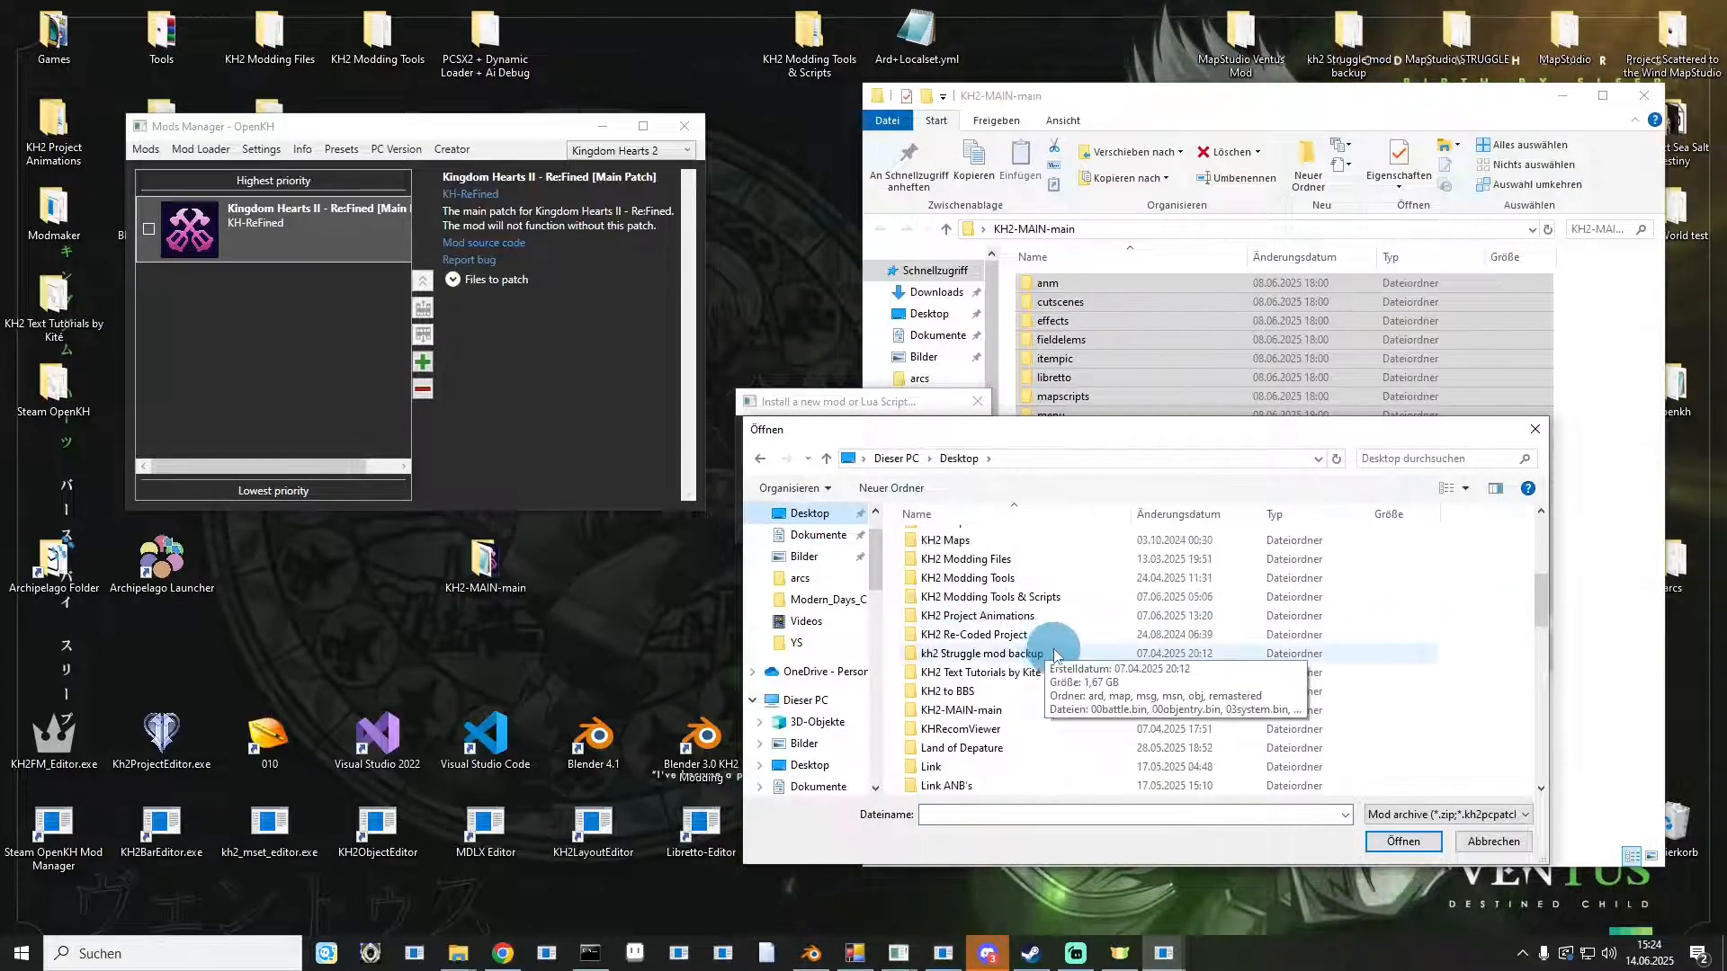
{"action": "scroll", "coordinate": [1052, 656], "scroll_direction": "up", "scroll_amount": 1}
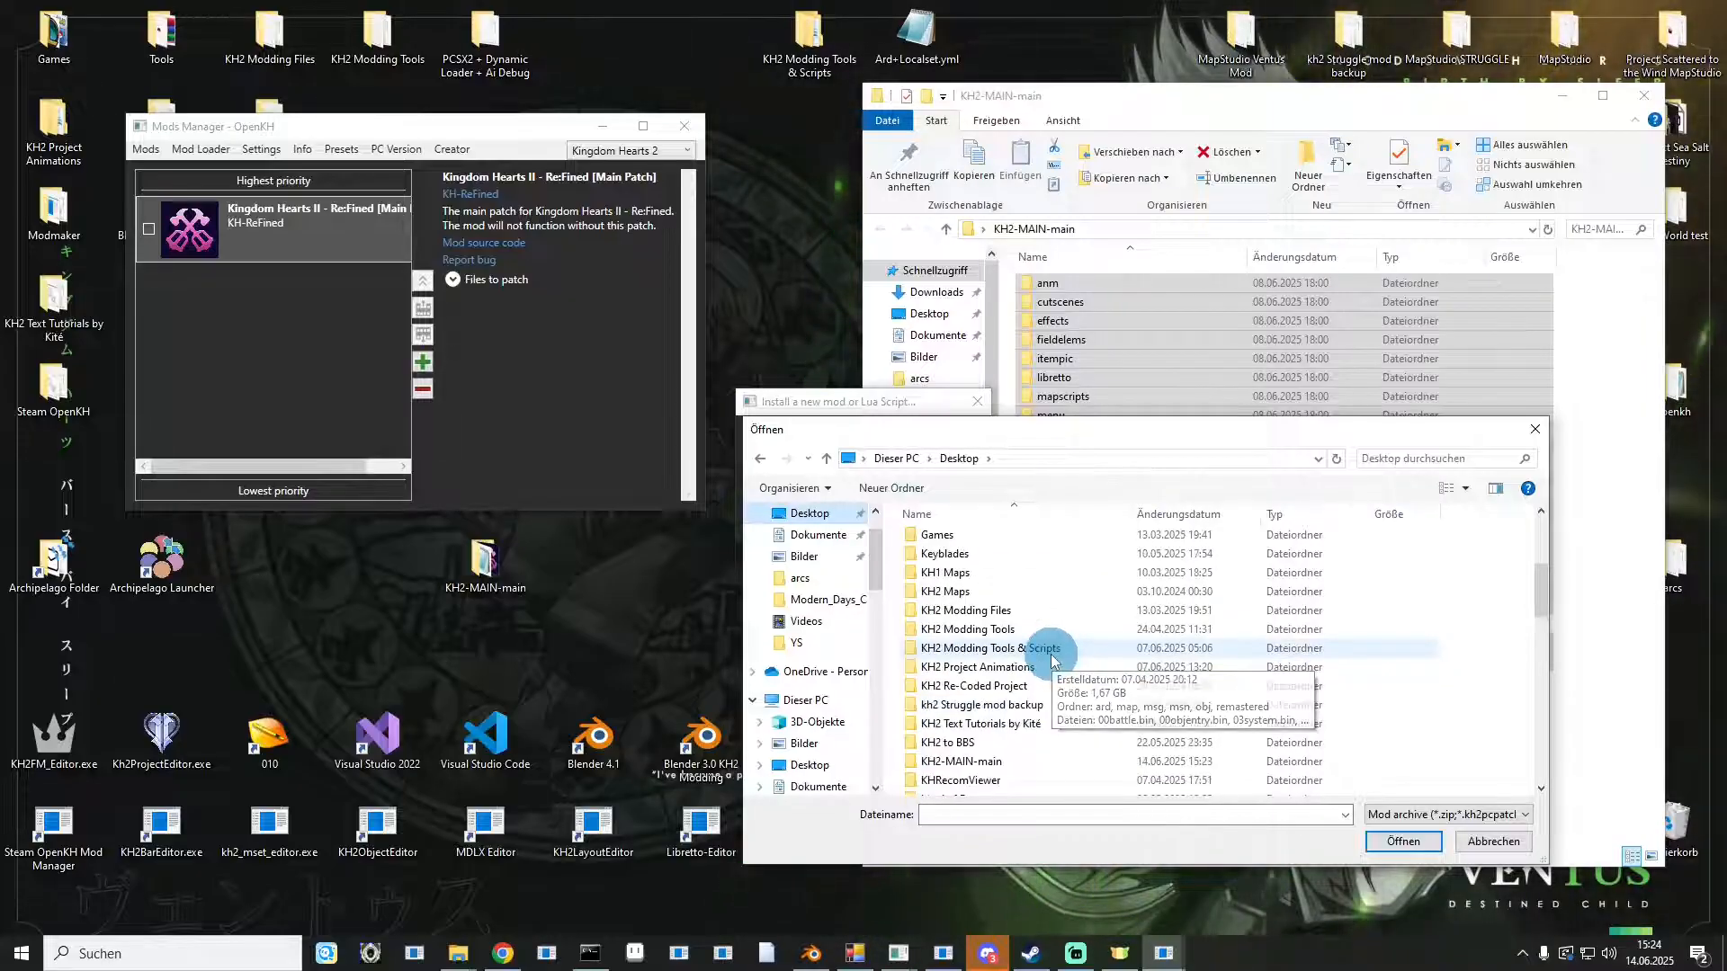
{"action": "double_click", "coordinate": [984, 761]}
{"action": "scroll", "coordinate": [989, 719], "scroll_direction": "down", "scroll_amount": 2}
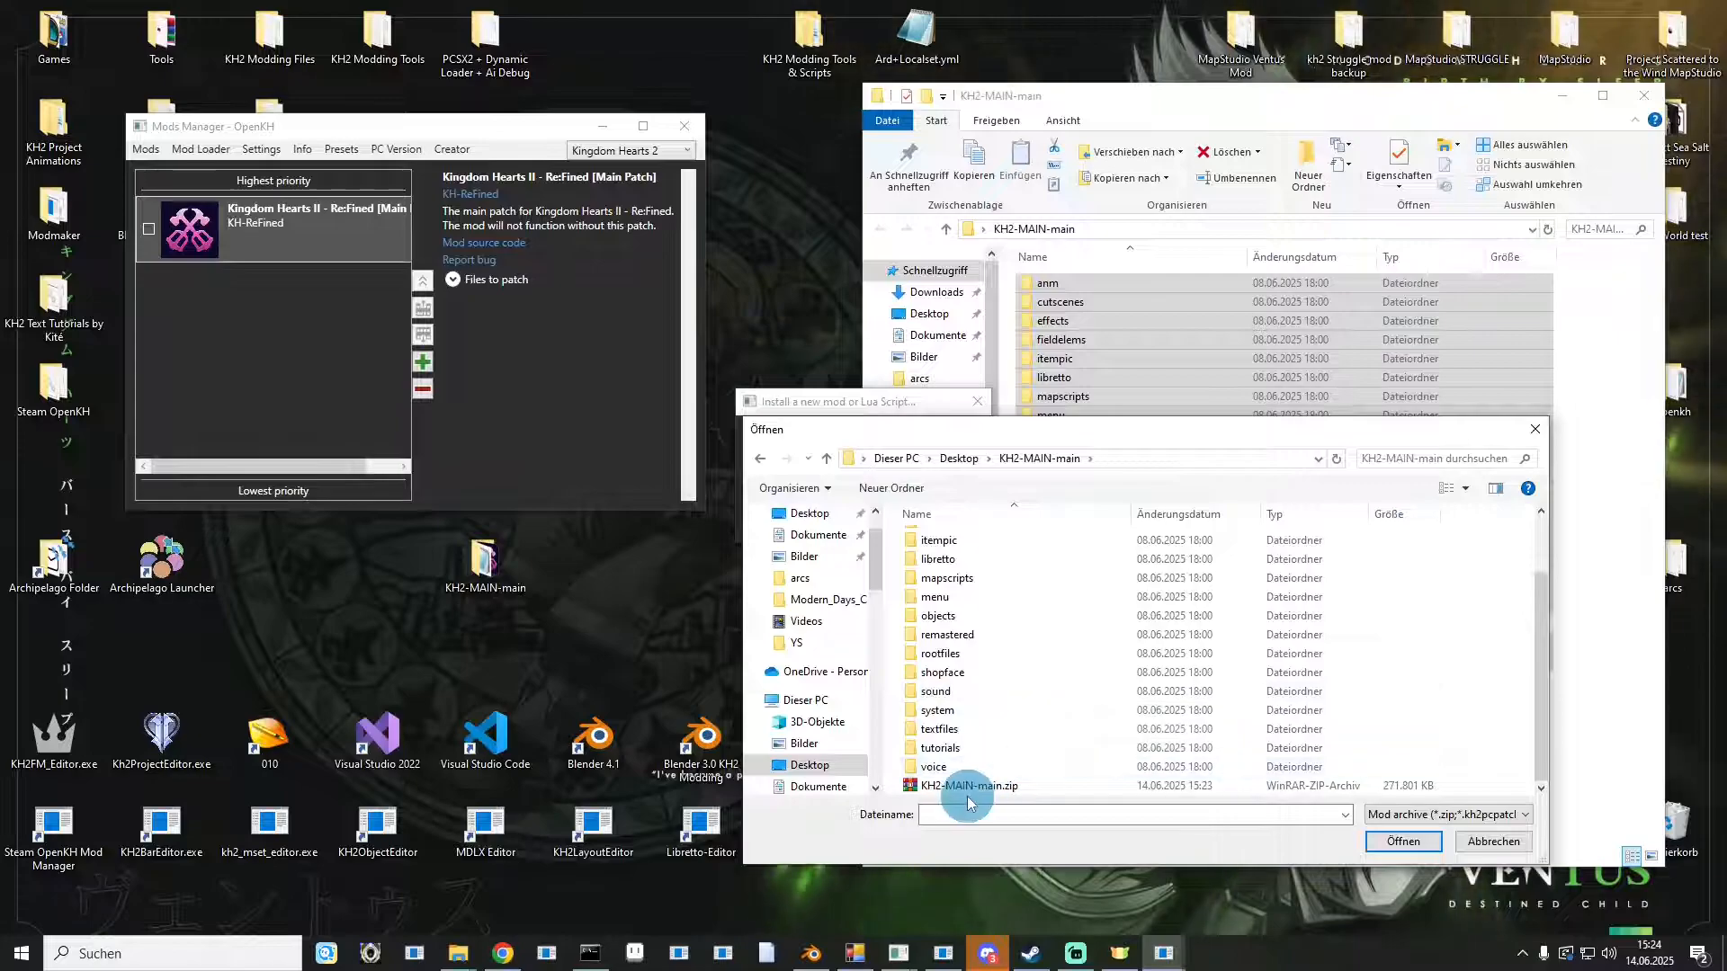
{"action": "double_click", "coordinate": [967, 788]}
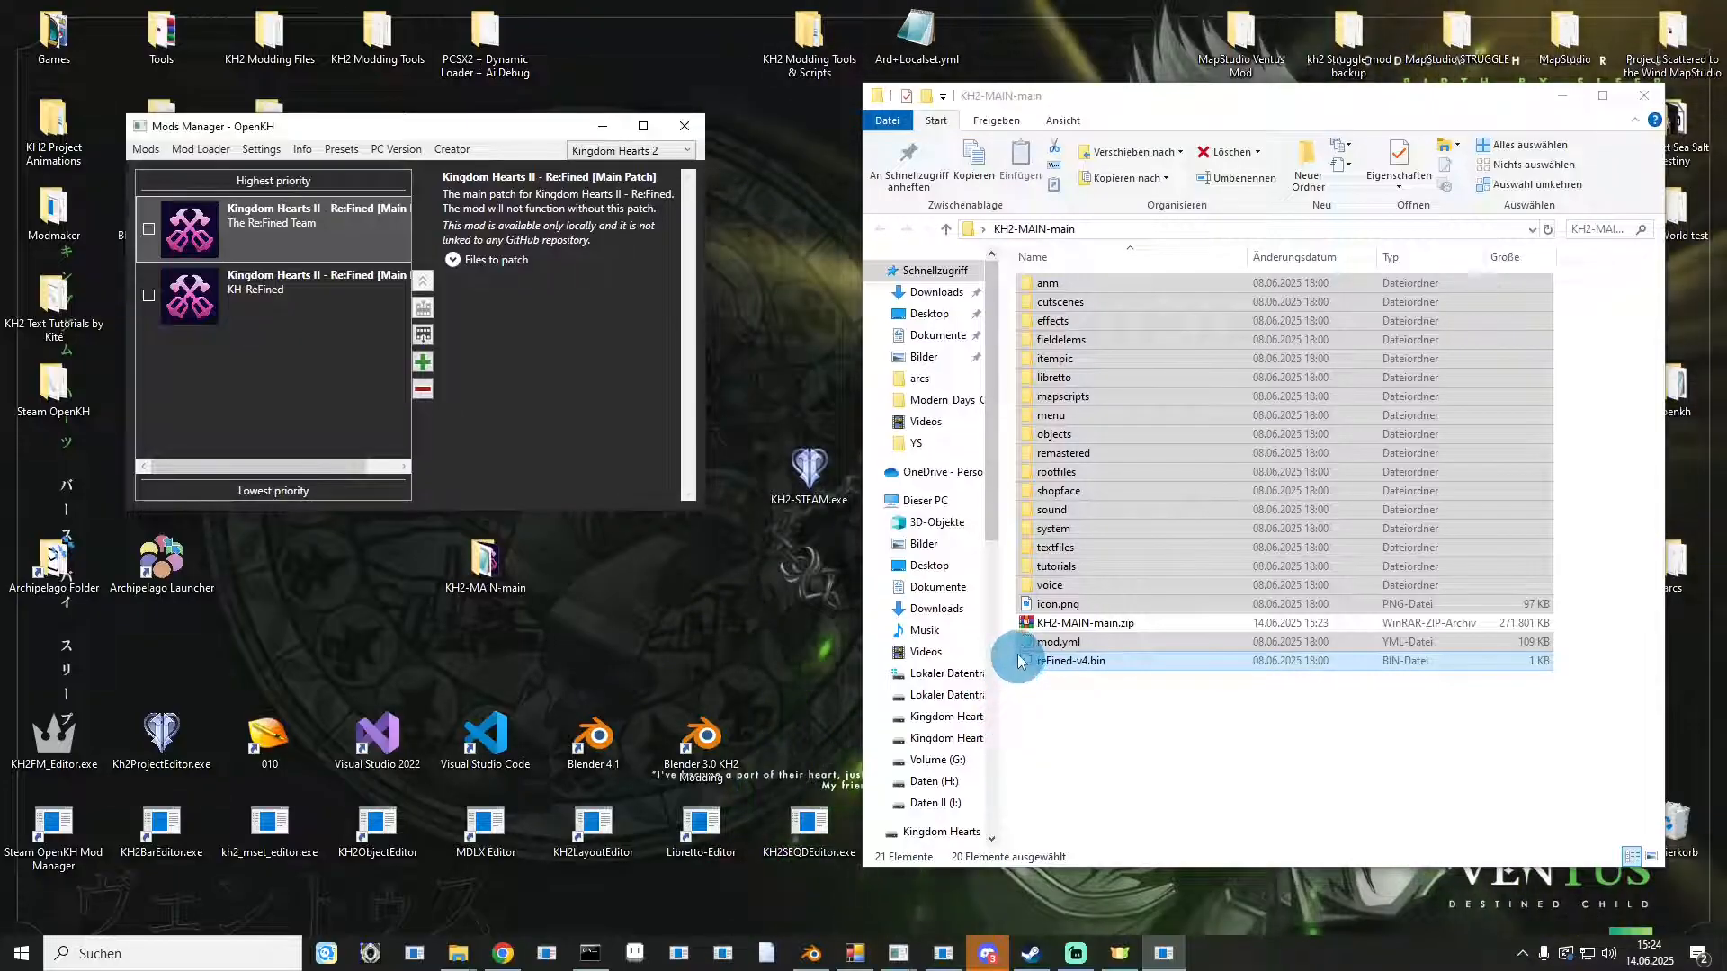
Try to install the KH2-MAIN-main.zip archive directly from the desktop as a mod.
{"action": "left_click", "coordinate": [422, 362]}
{"action": "left_click", "coordinate": [800, 492]}
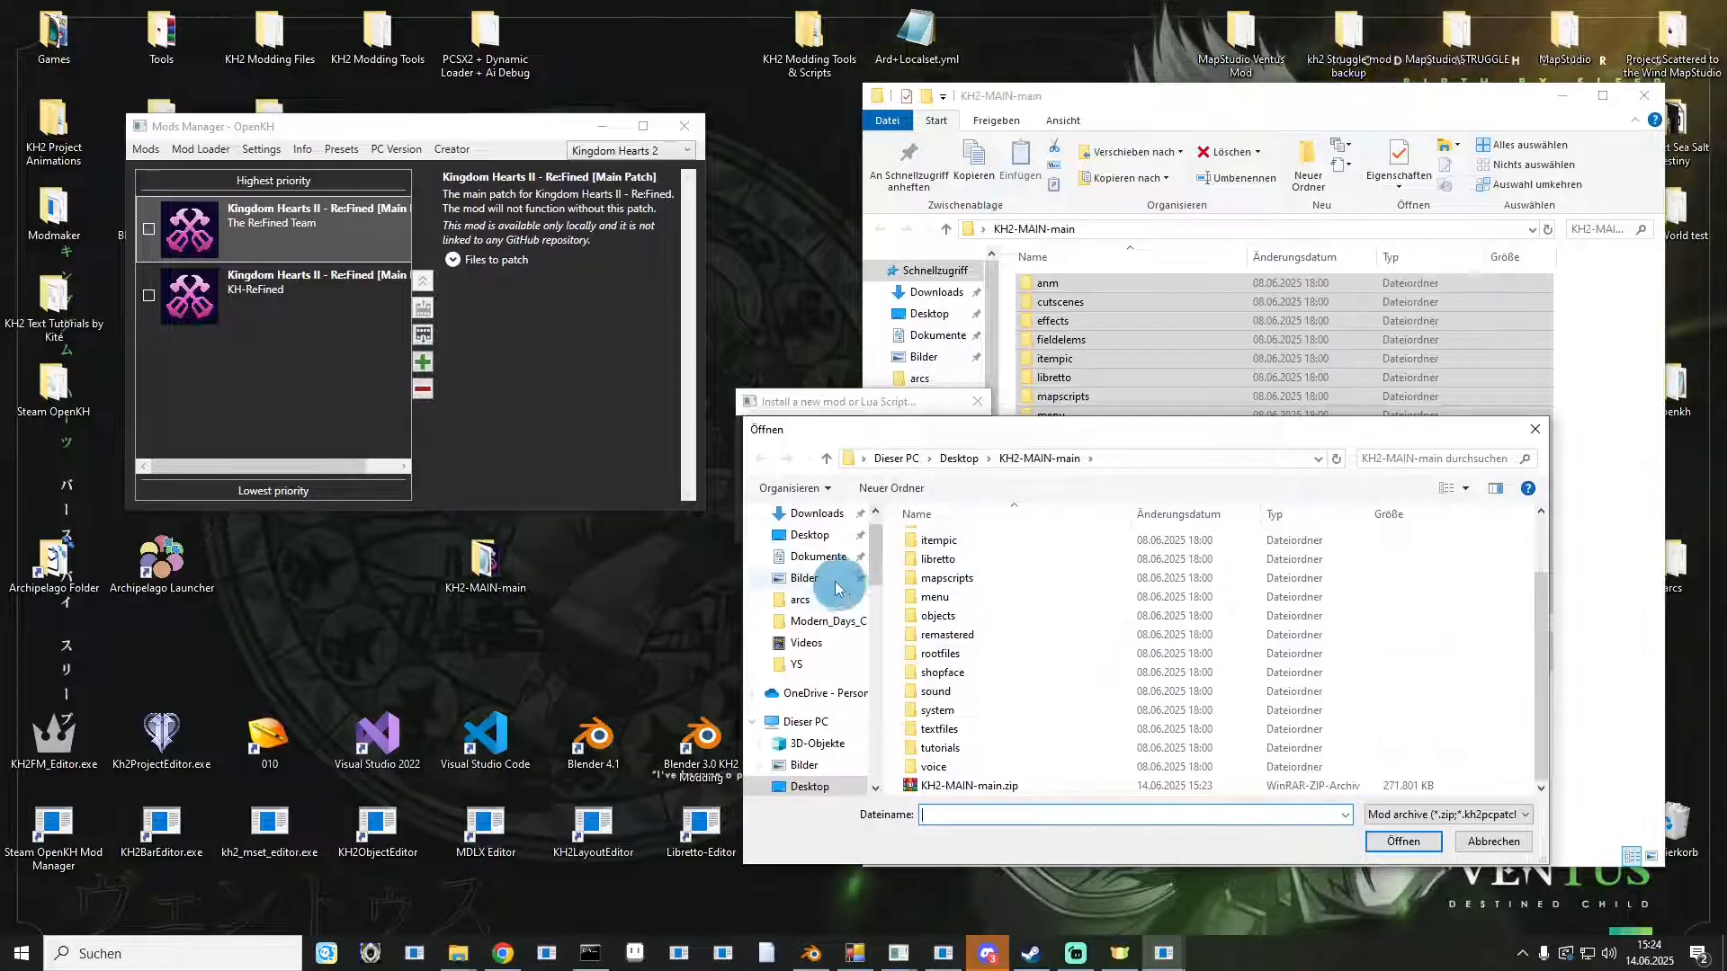
{"action": "left_click", "coordinate": [808, 543]}
{"action": "scroll", "coordinate": [1118, 644], "scroll_direction": "down", "scroll_amount": 10}
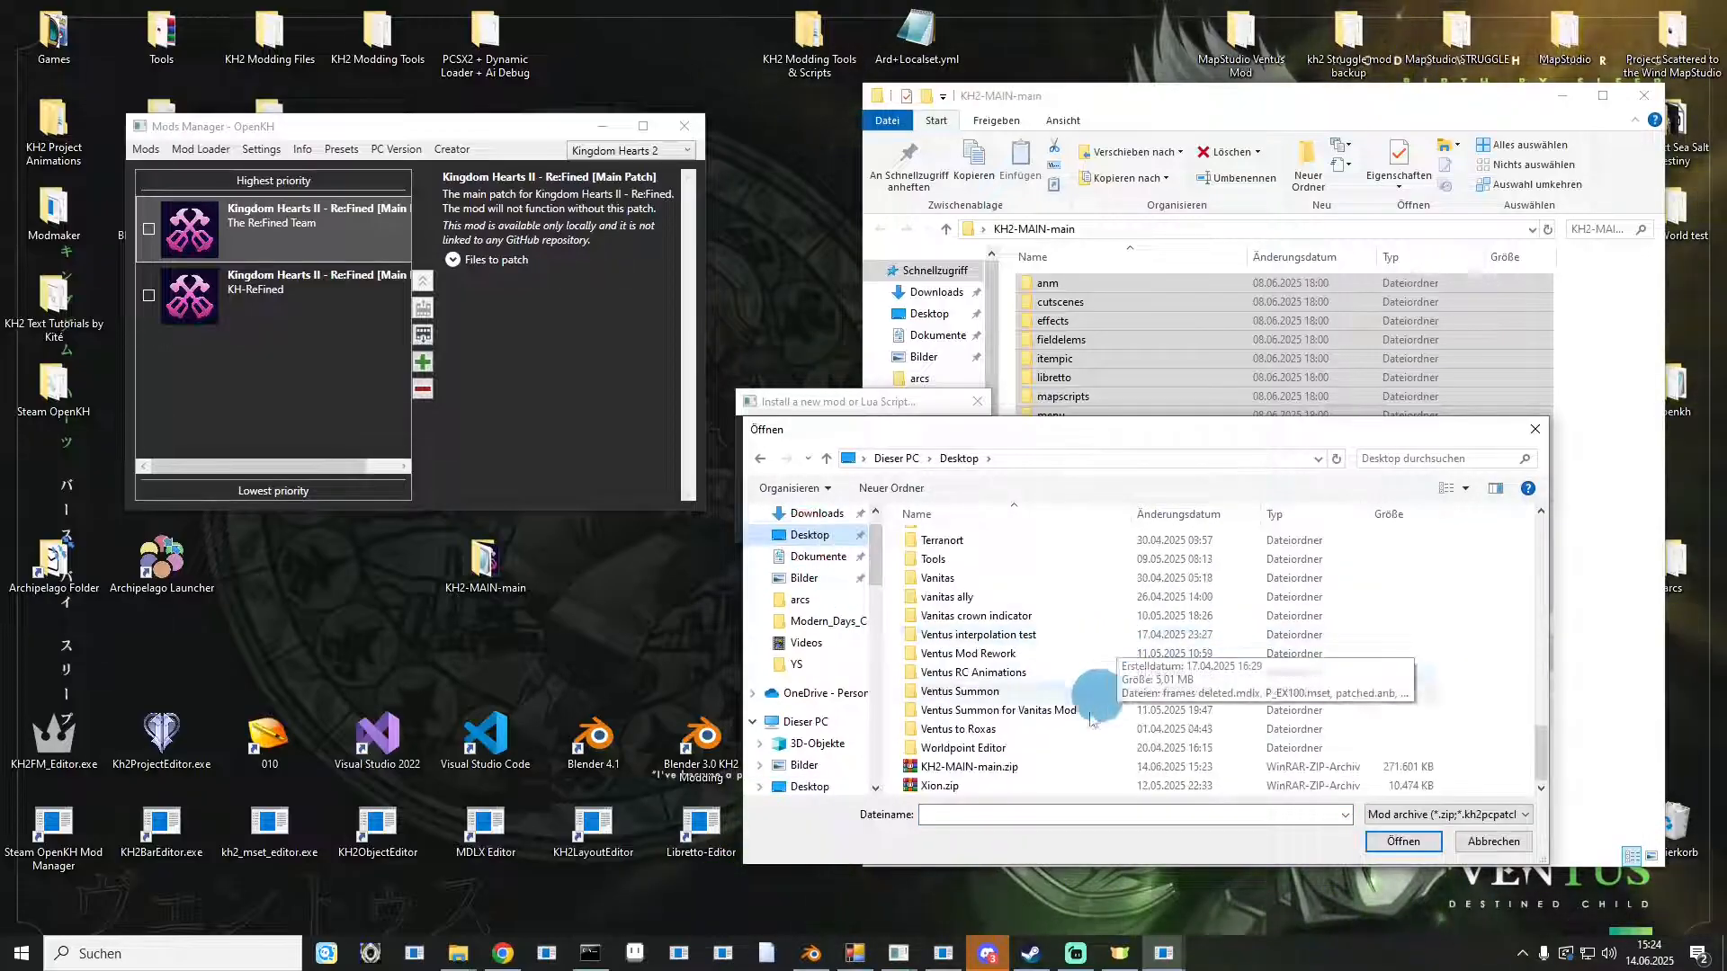
{"action": "double_click", "coordinate": [969, 766]}
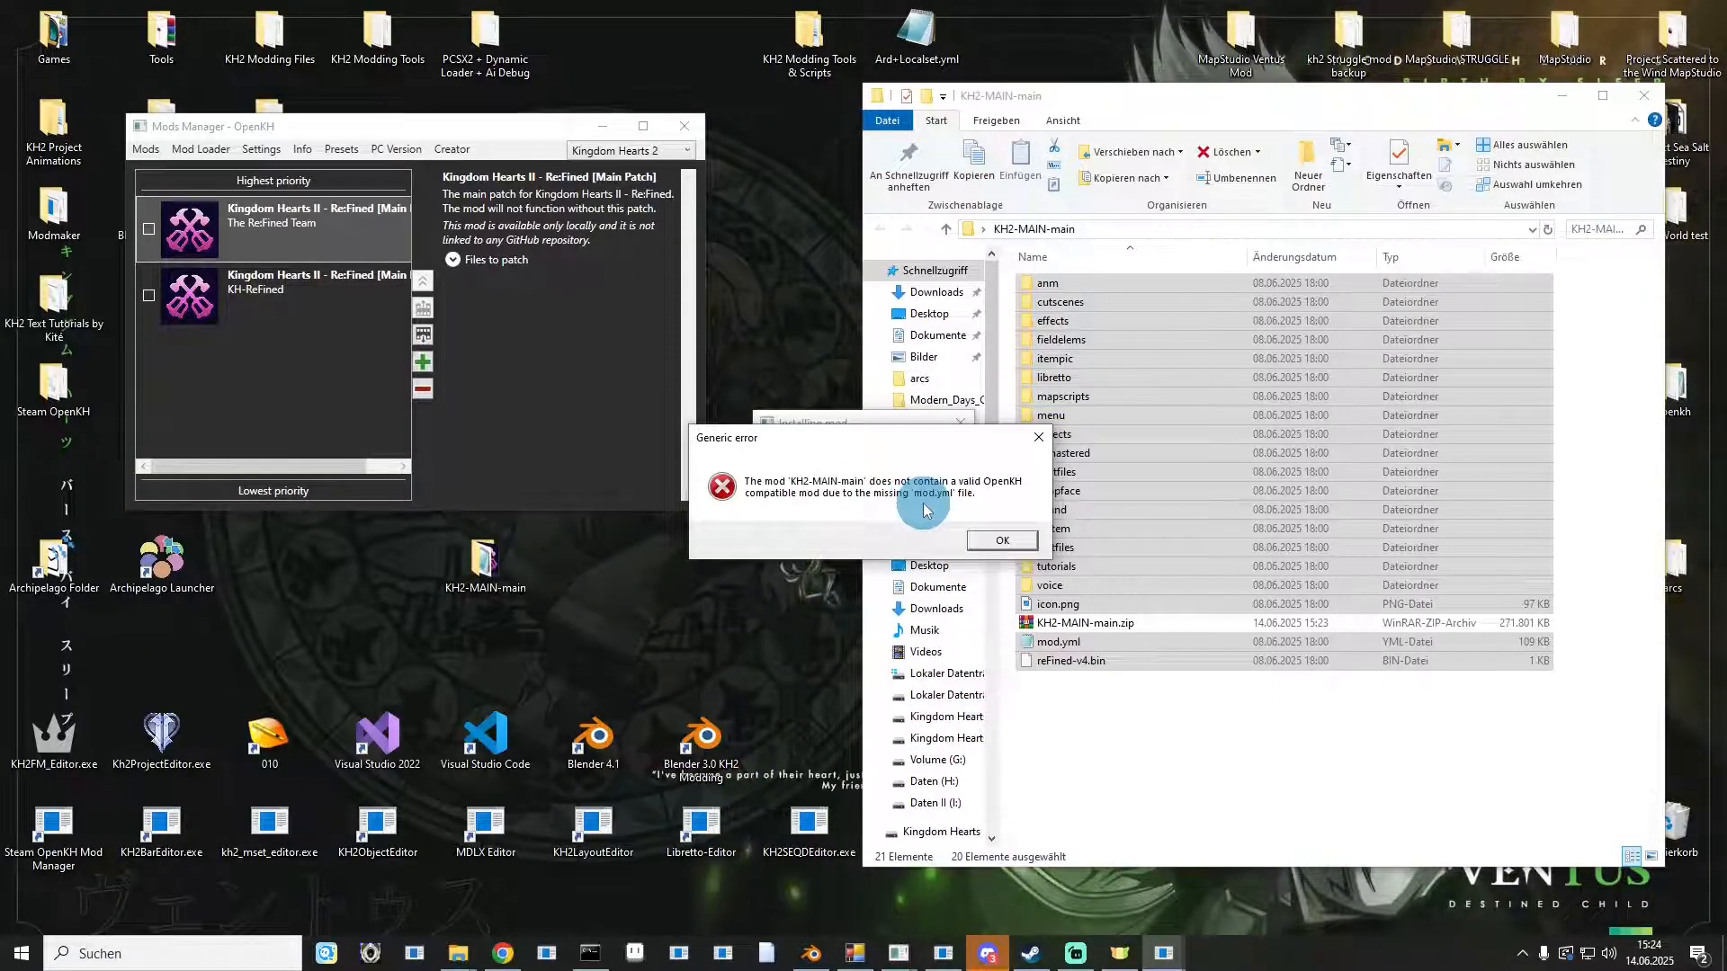
{"action": "left_click", "coordinate": [989, 543]}
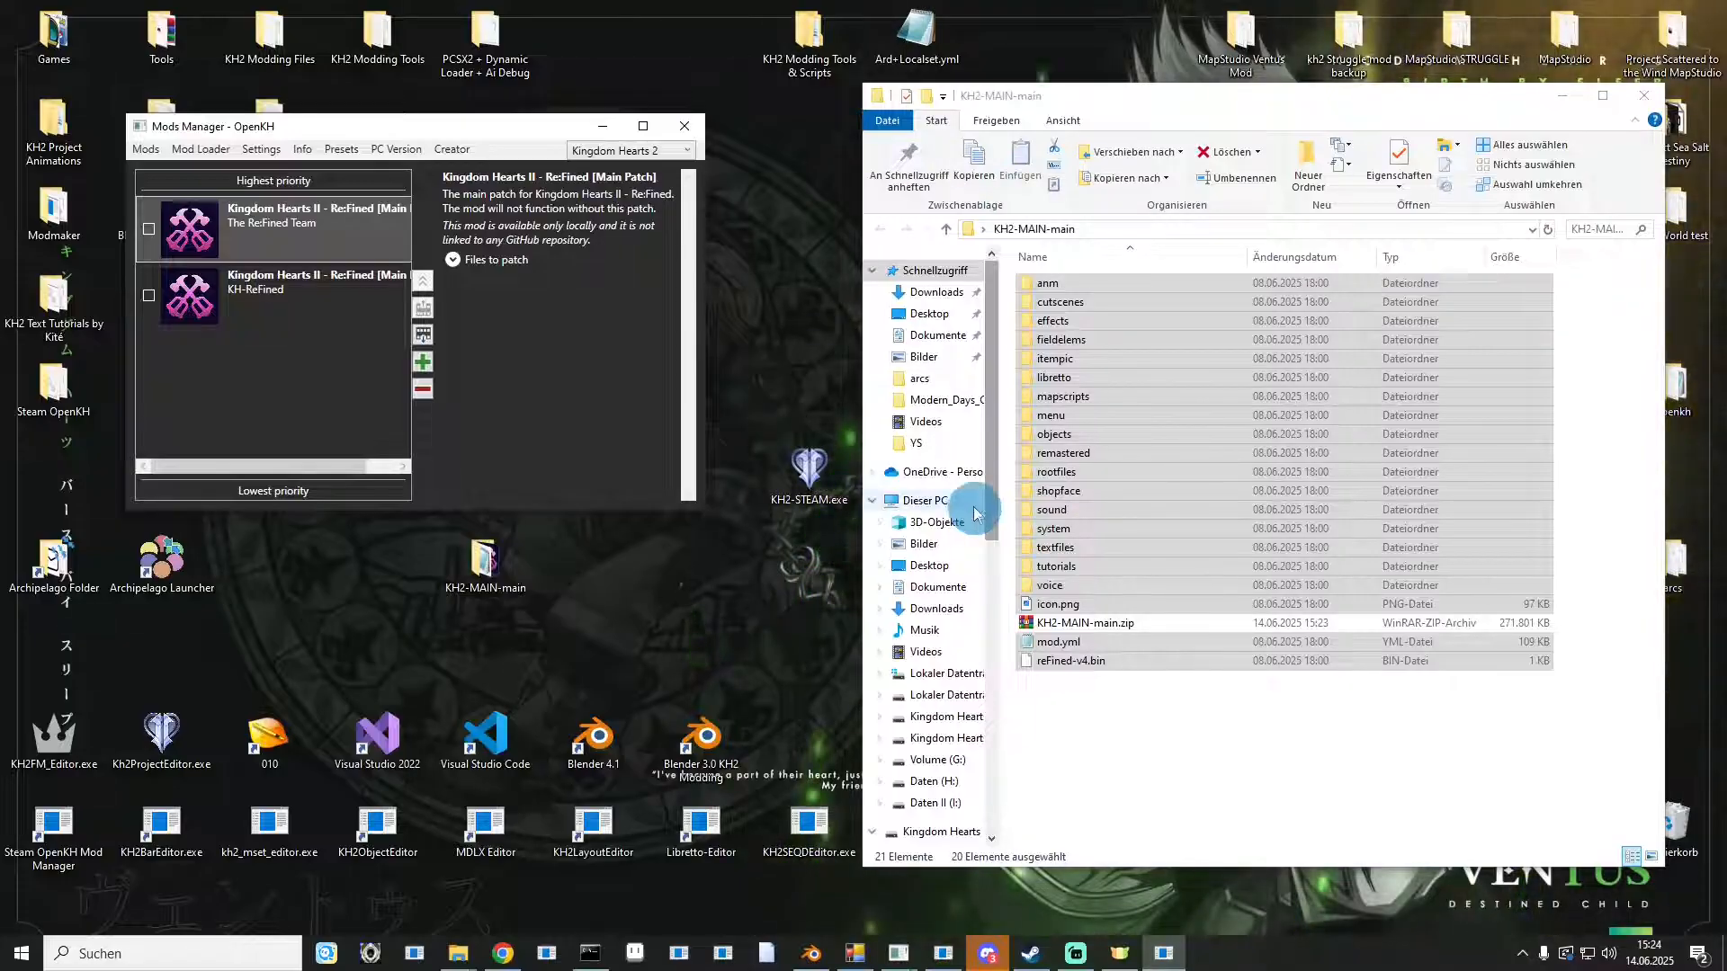
Remove the GitHub-installed KH-ReFined entry of the Re:Fined main patch from the mod list.
{"action": "left_click", "coordinate": [280, 292]}
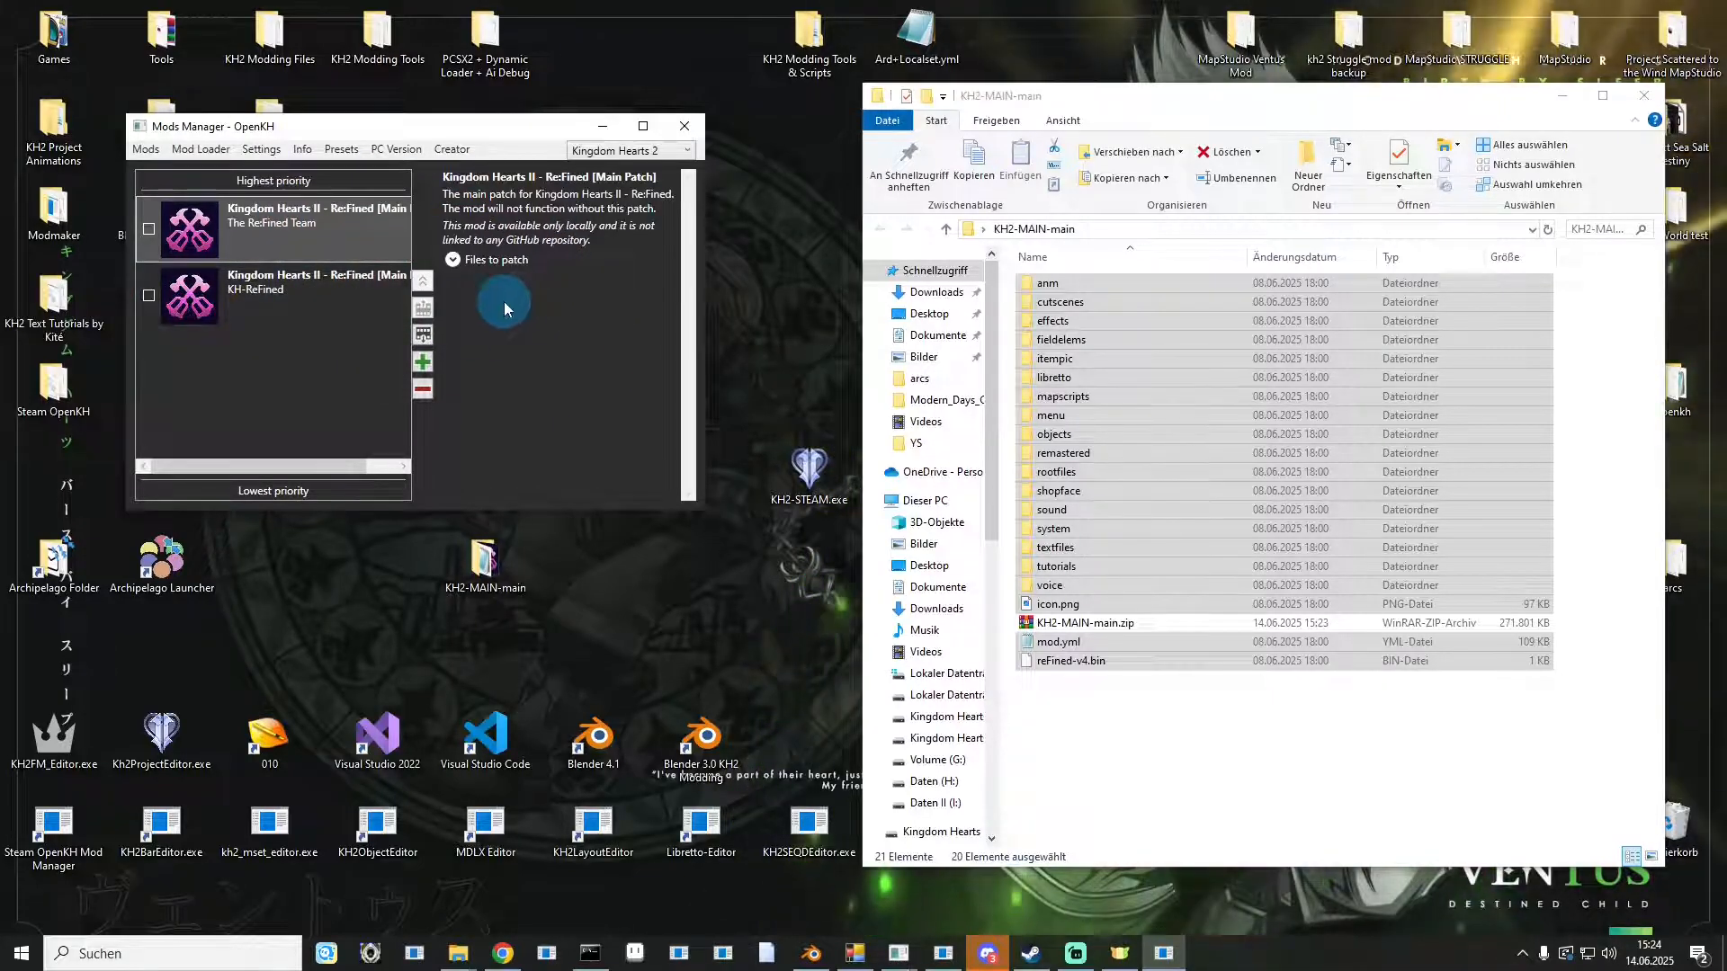
{"action": "left_click", "coordinate": [328, 299]}
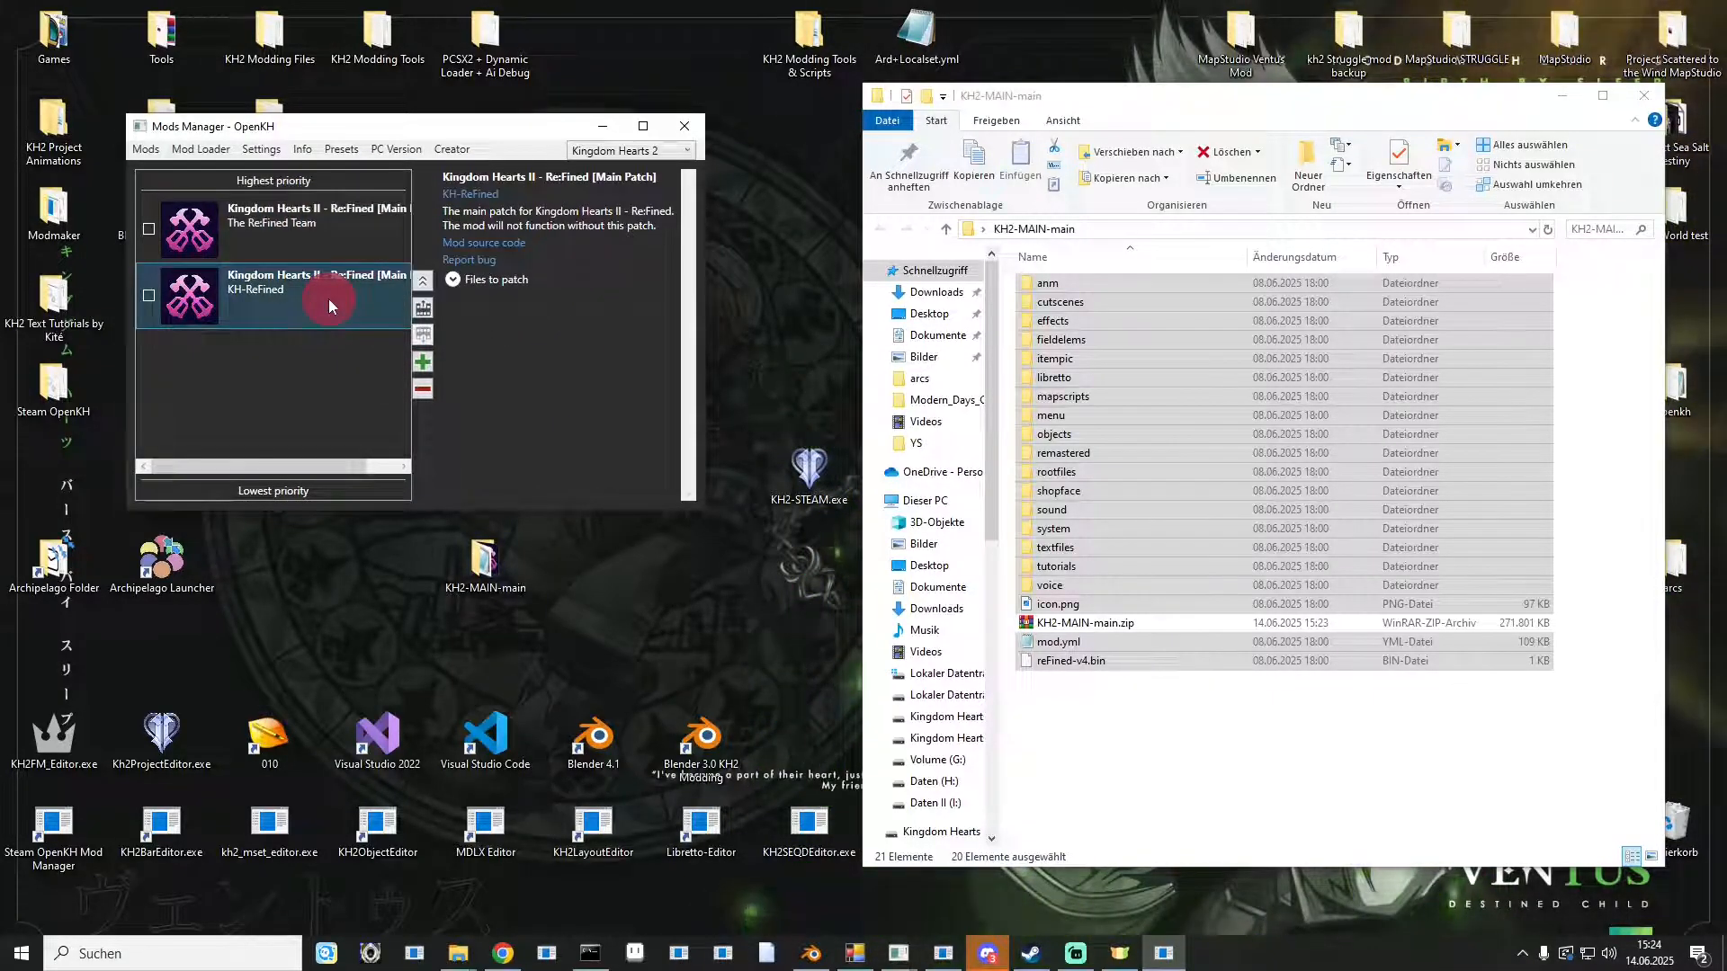
{"action": "left_click", "coordinate": [422, 387]}
{"action": "left_click", "coordinate": [904, 538]}
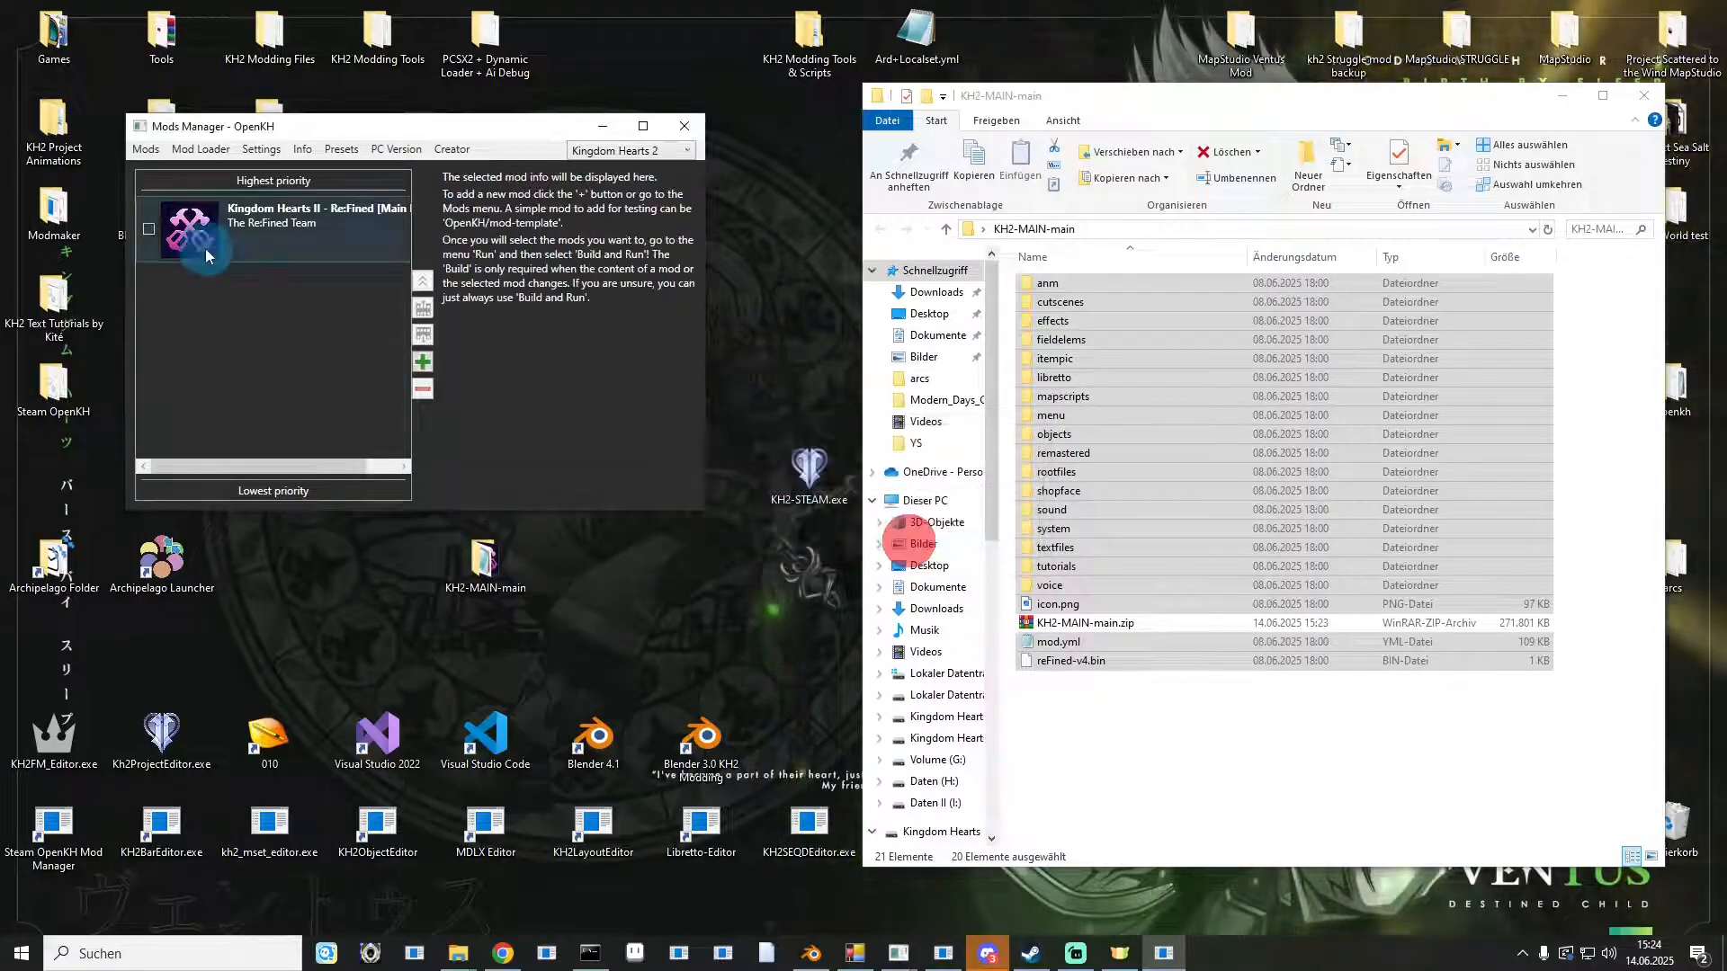
Enable the Re:Fined main patch by The ReFined Team and build the mods only.
{"action": "left_click", "coordinate": [149, 232]}
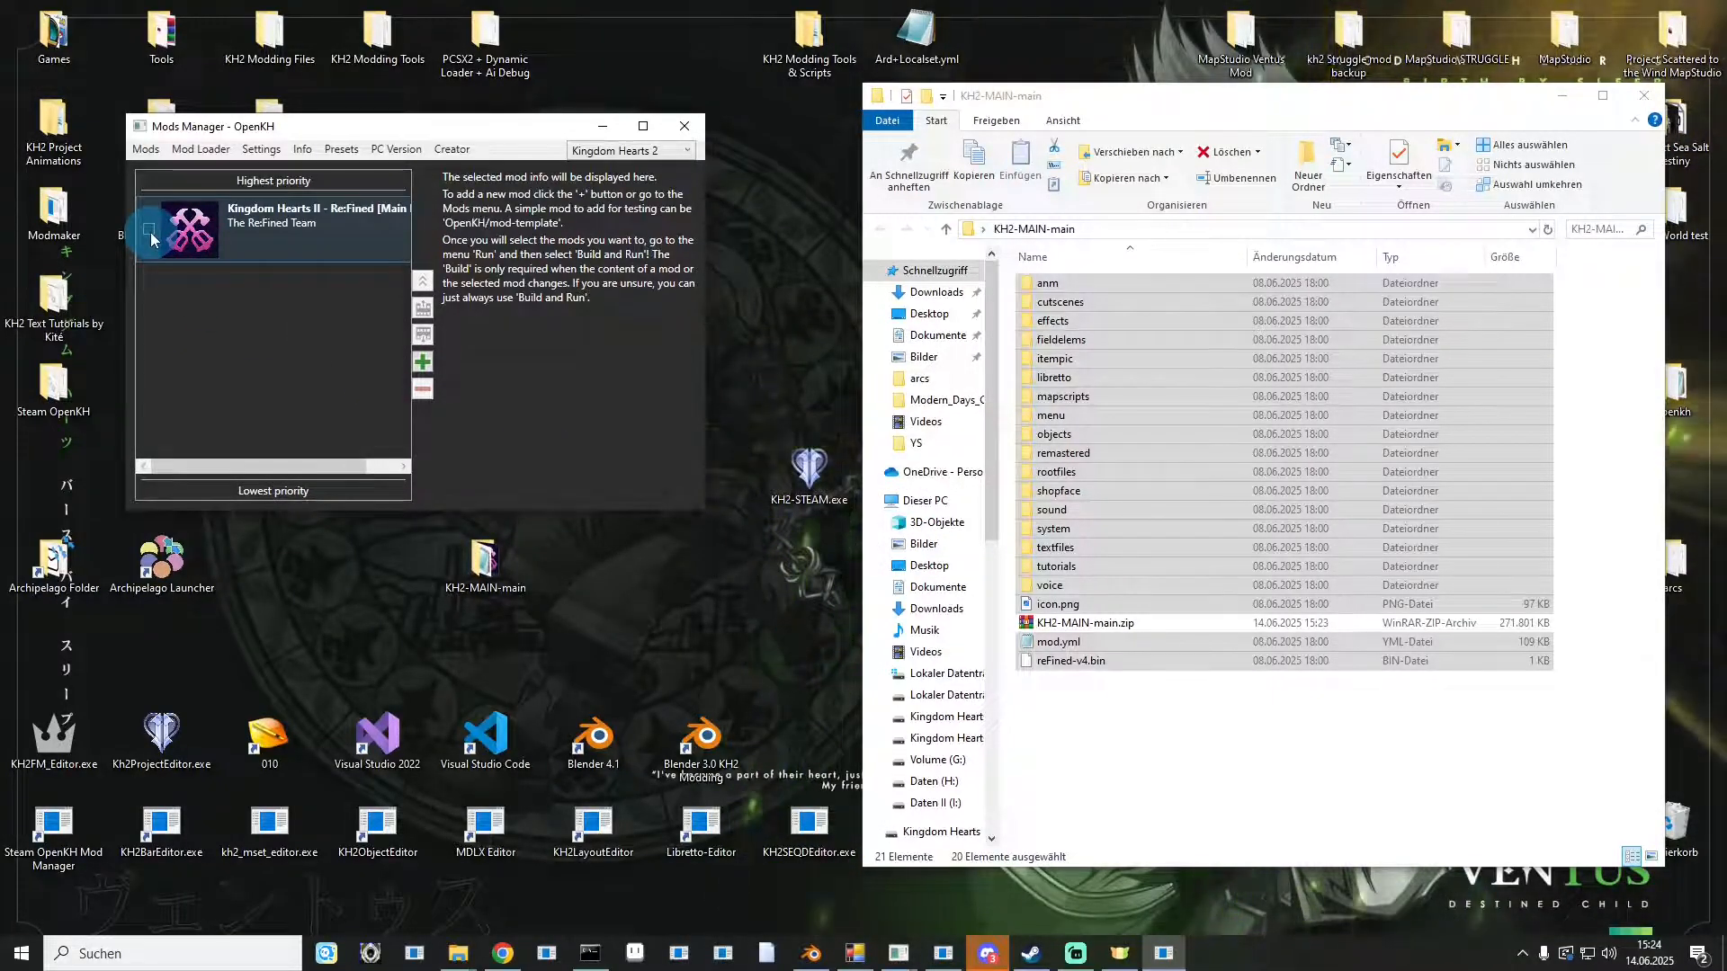
{"action": "left_click", "coordinate": [149, 232]}
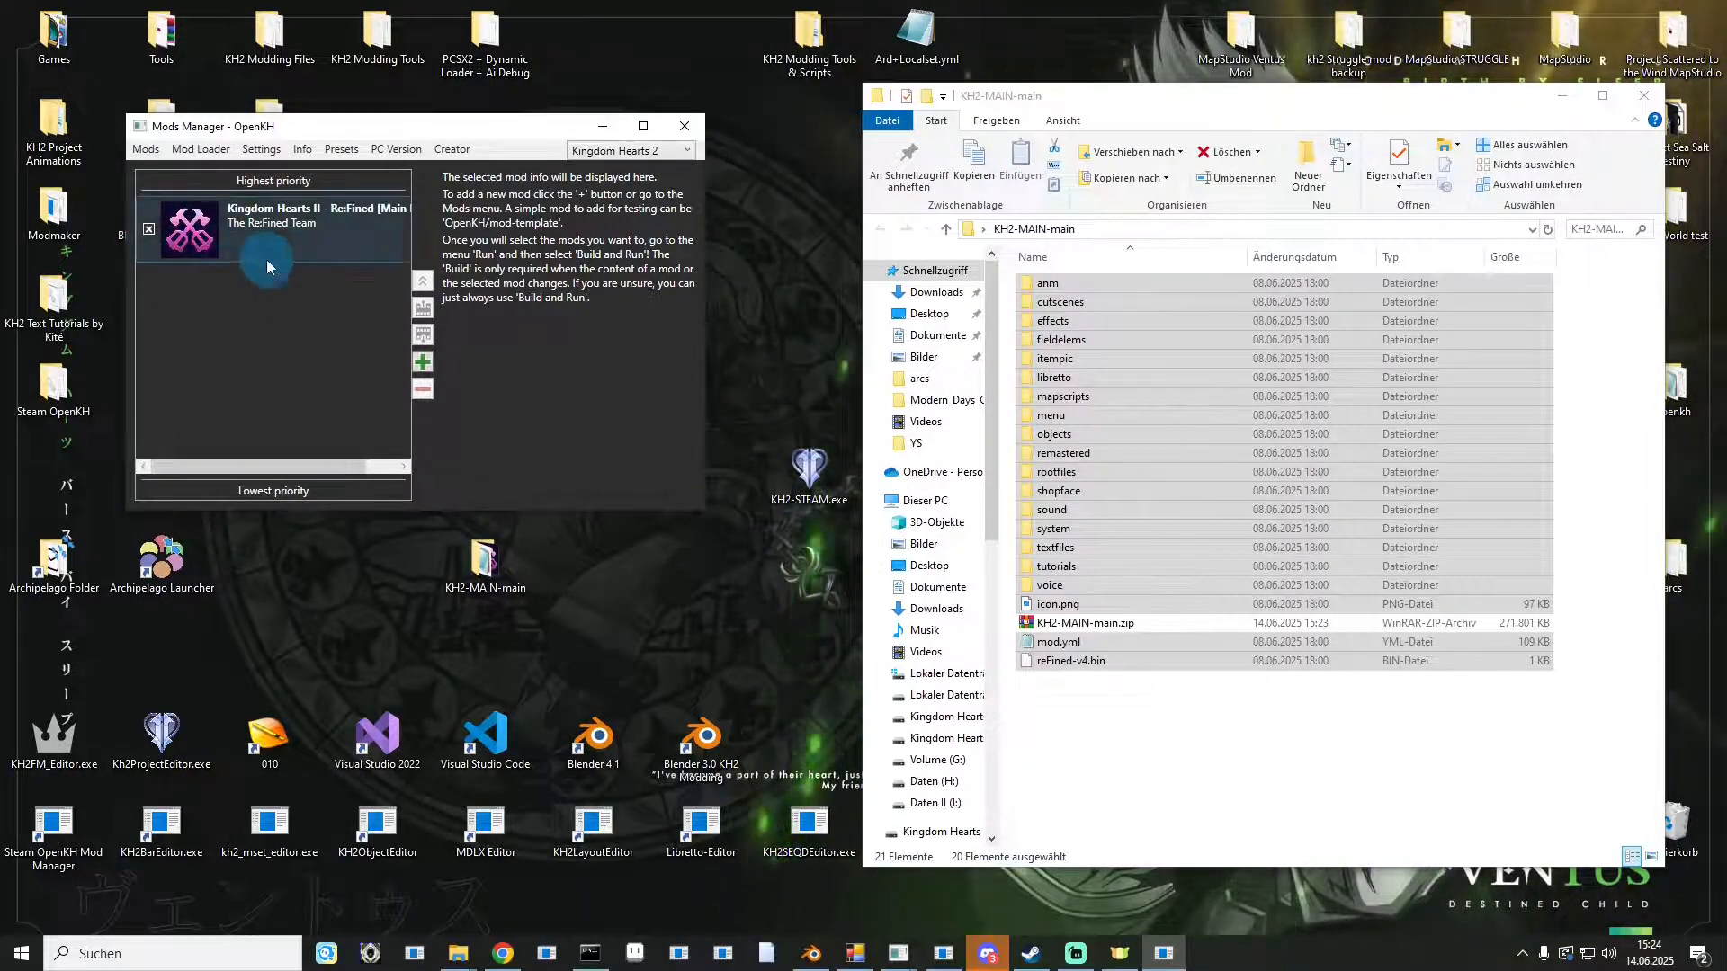
{"action": "left_click", "coordinate": [201, 150]}
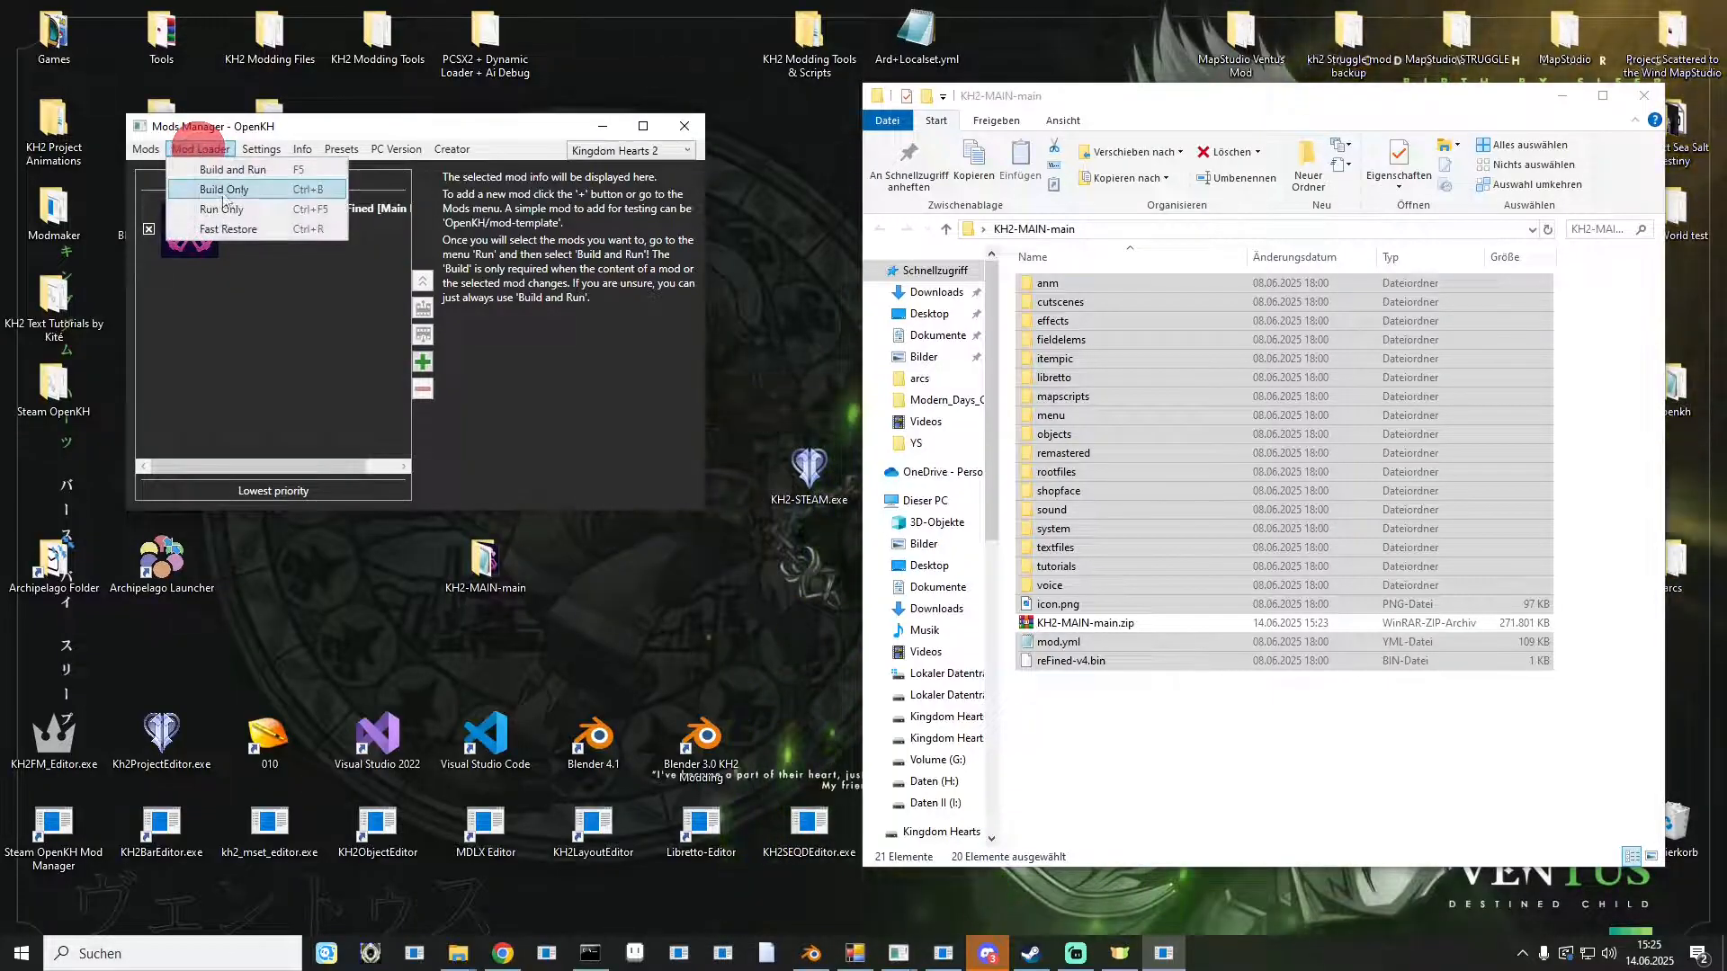
{"action": "left_click", "coordinate": [219, 186]}
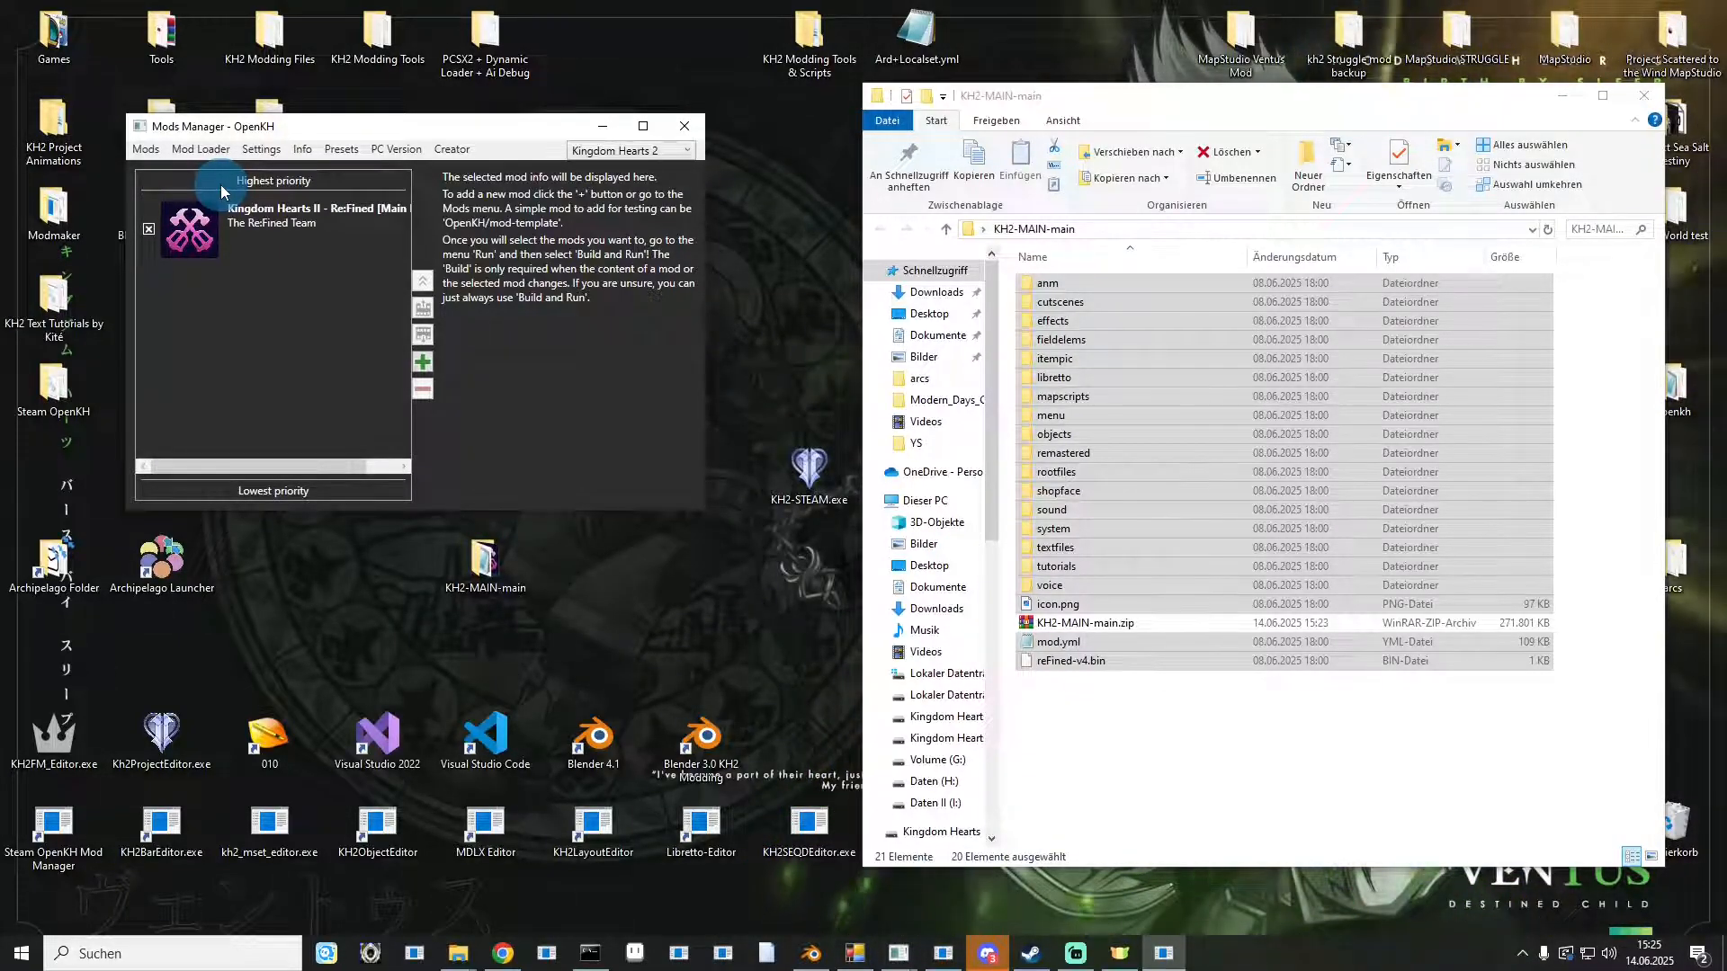
Open the local files folder of KINGDOM HEARTS -HD 1.5+2.5 ReMIX- through Steam.
{"action": "left_click", "coordinate": [1645, 96]}
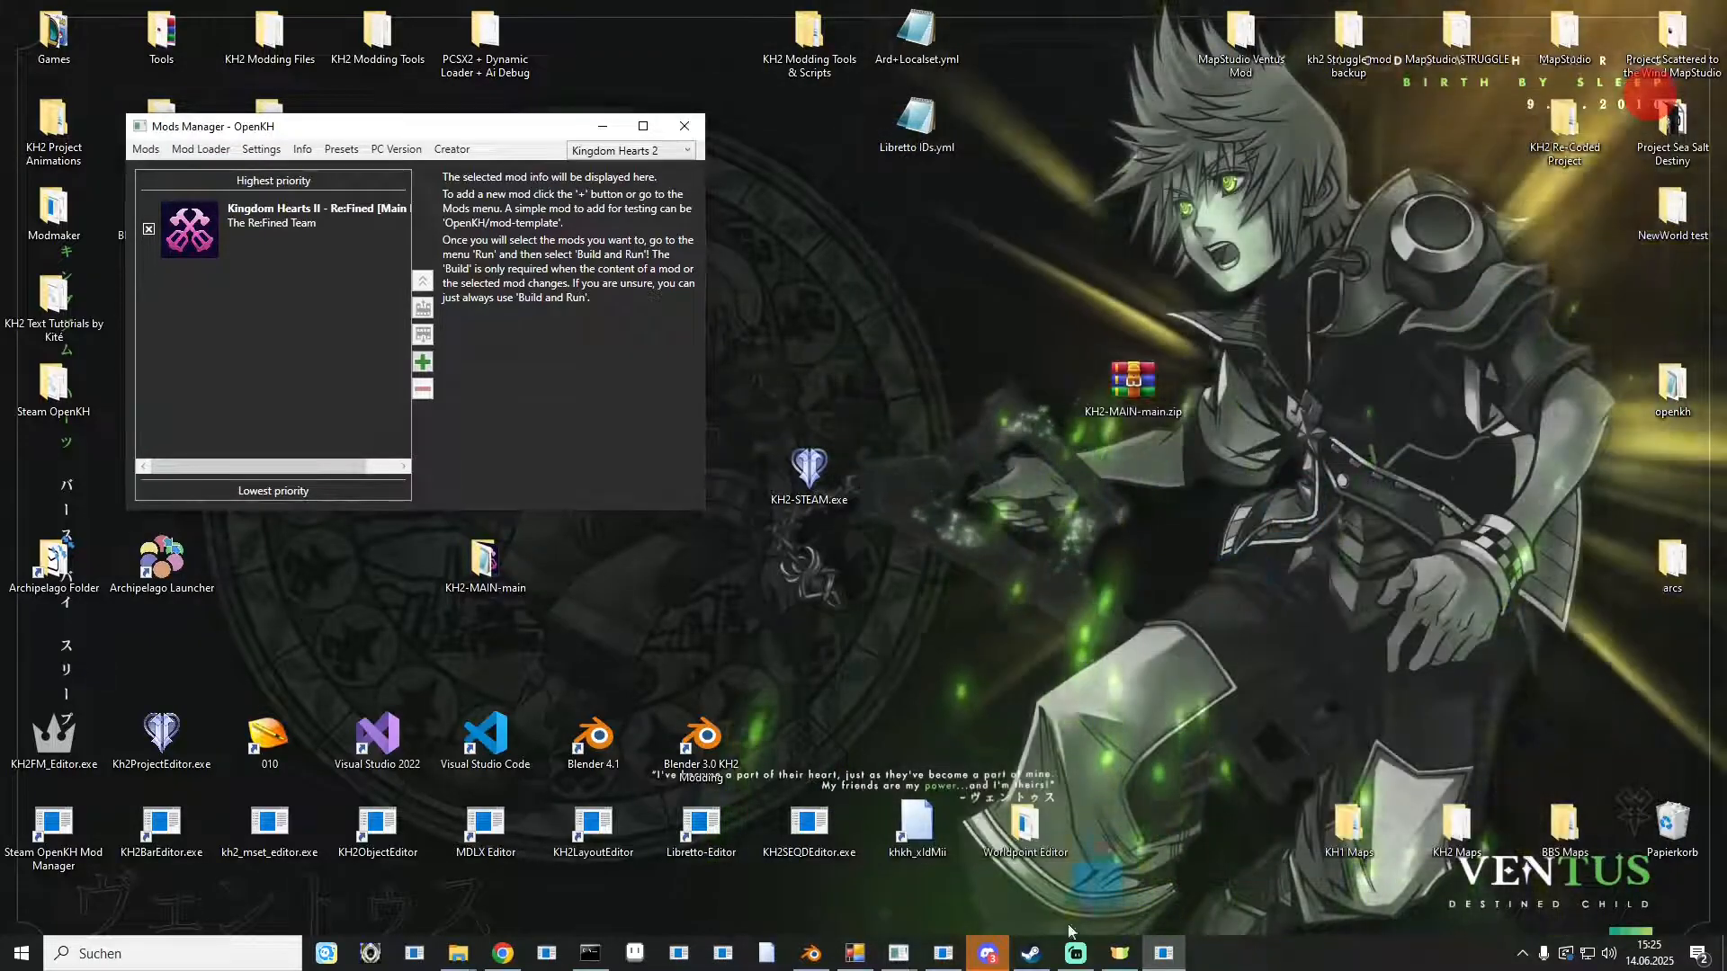
{"action": "left_click", "coordinate": [1043, 958]}
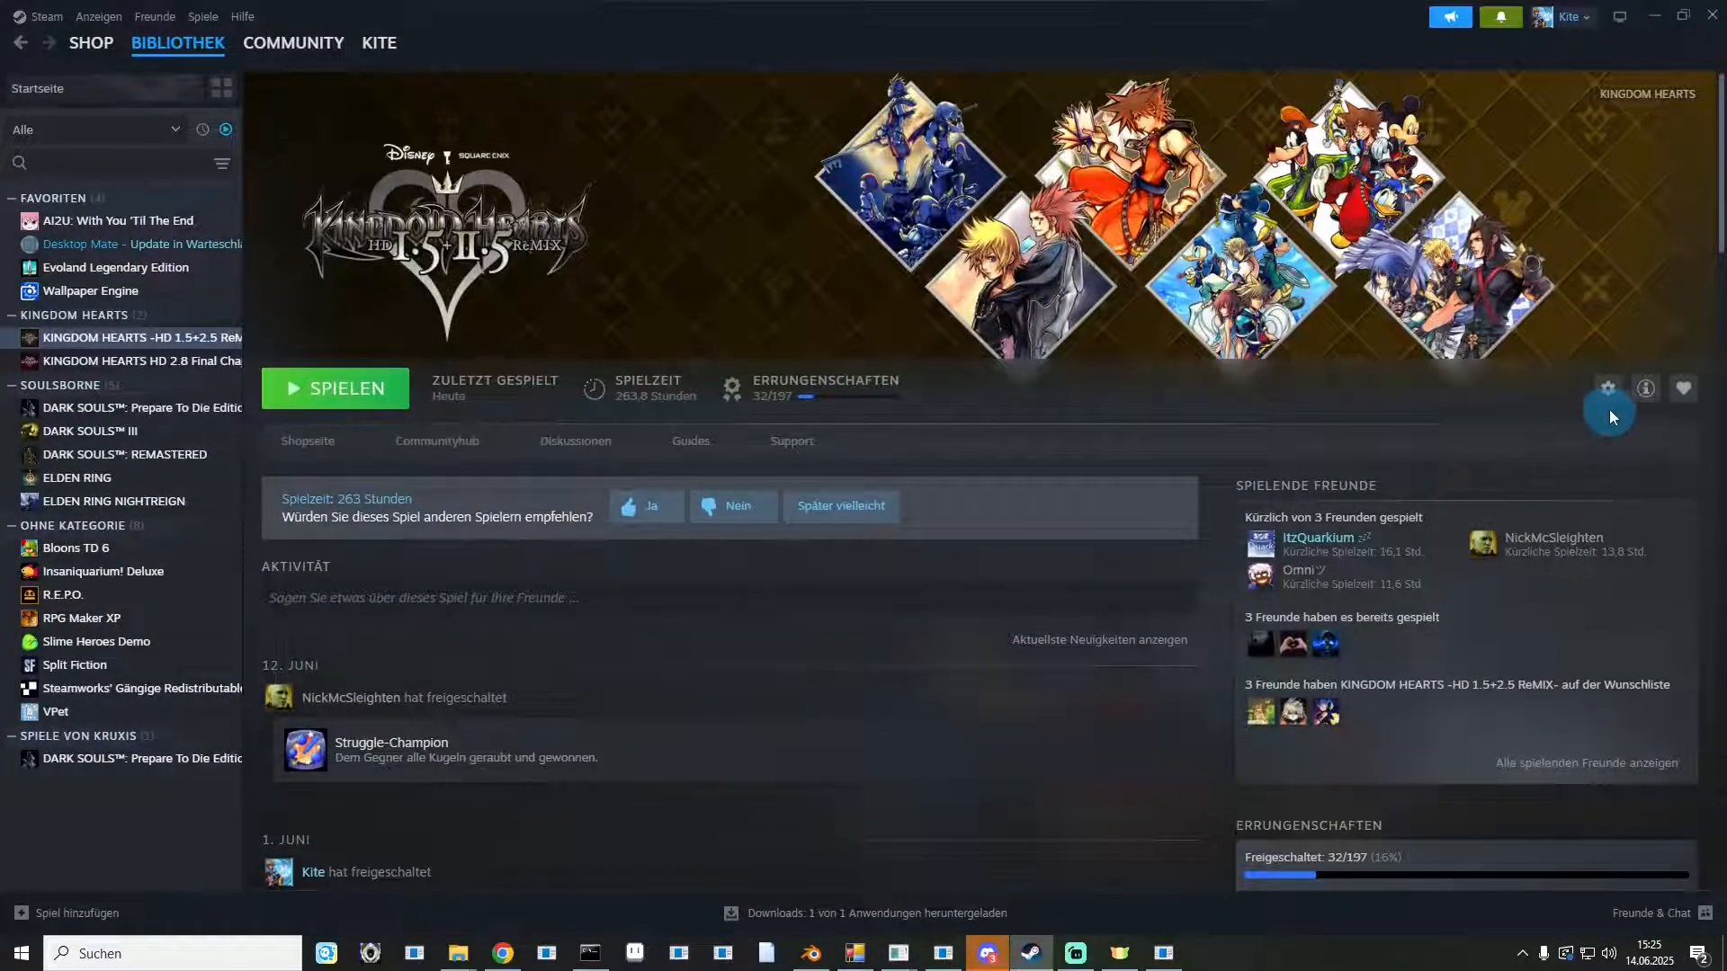
{"action": "left_click", "coordinate": [1608, 390]}
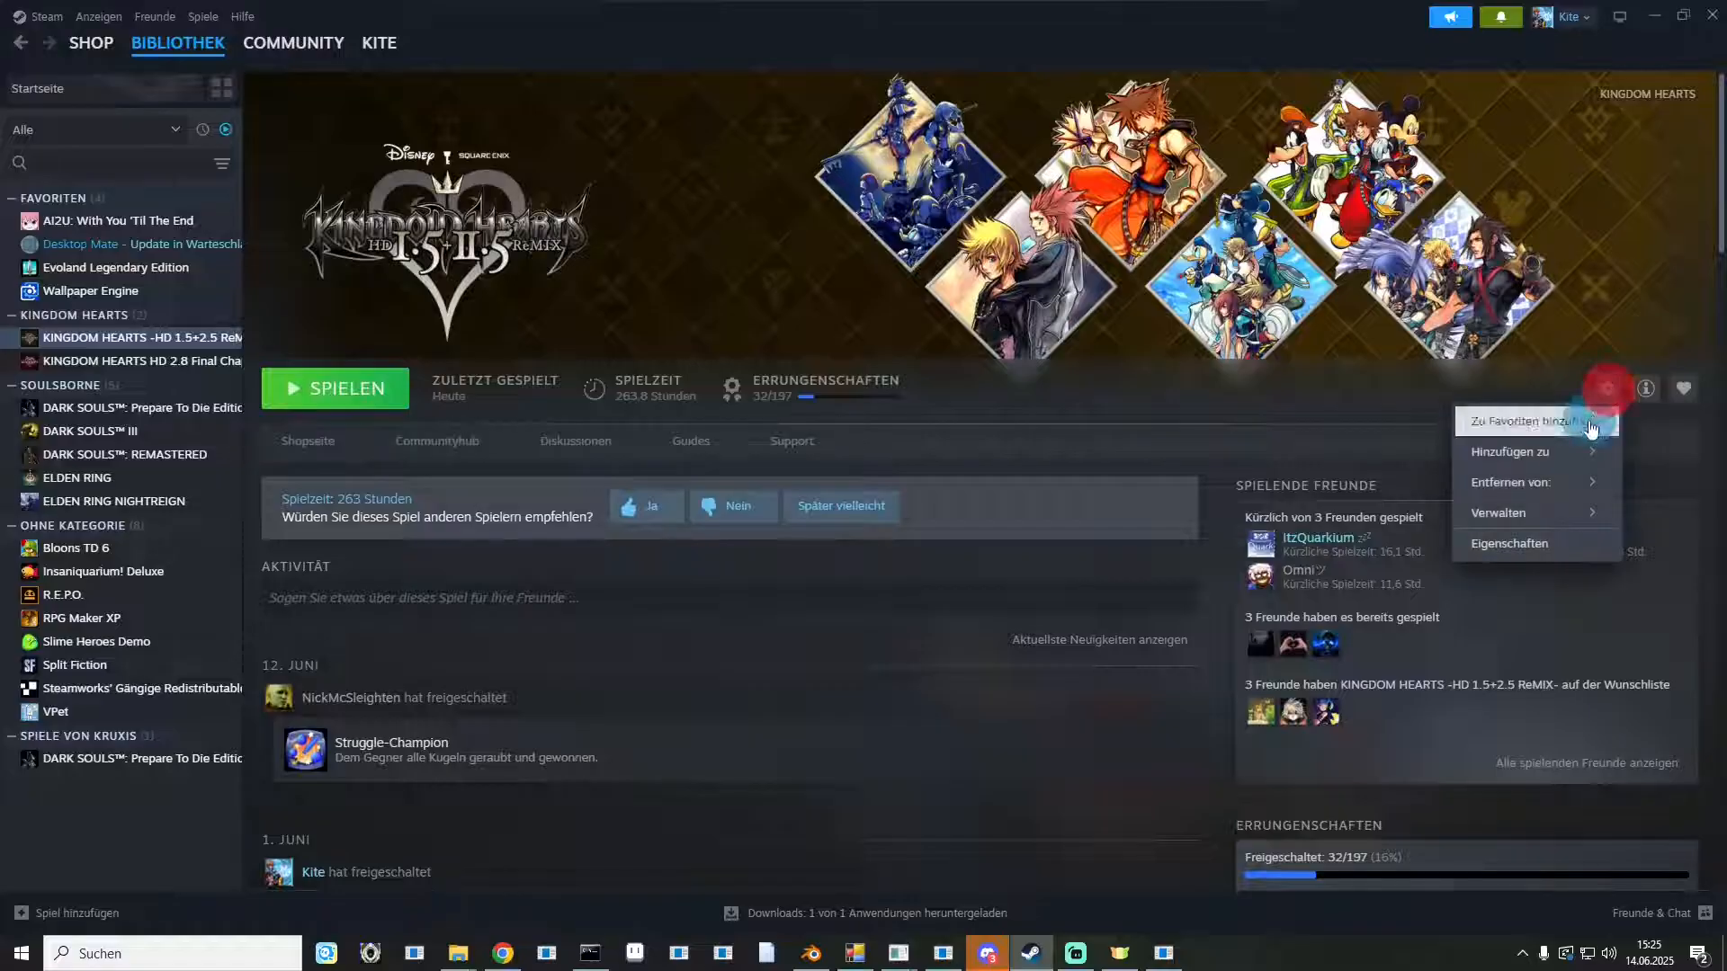
{"action": "mouse_move", "coordinate": [1530, 529]}
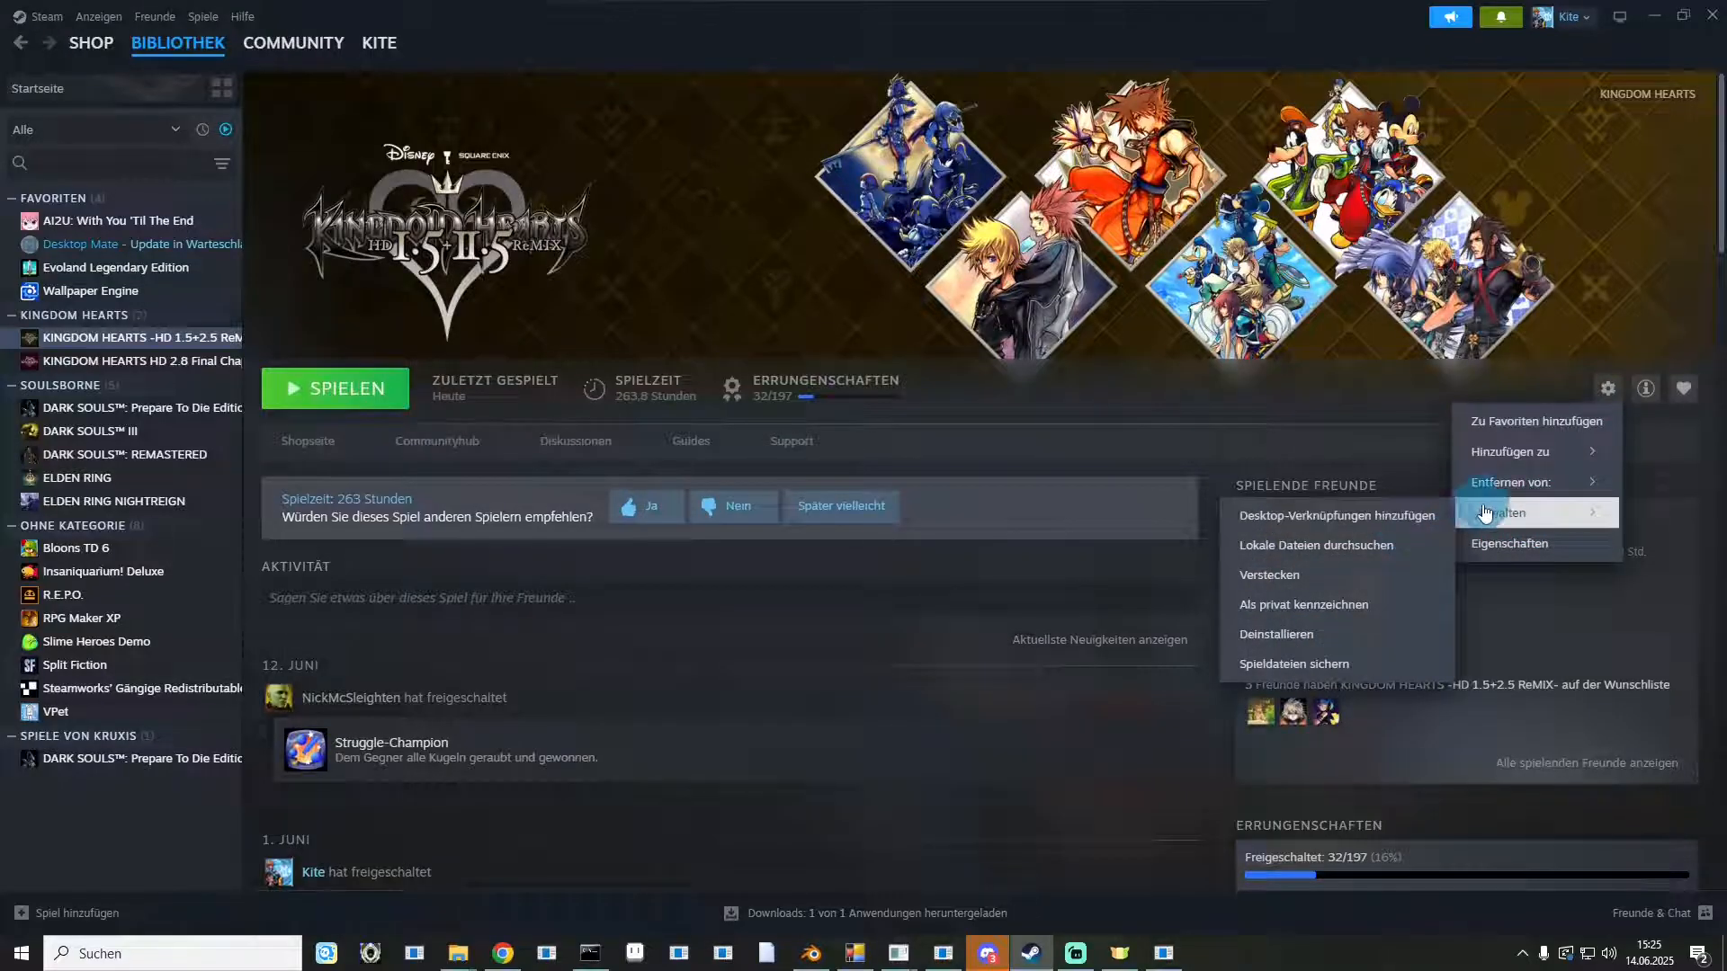
{"action": "left_click", "coordinate": [1333, 546]}
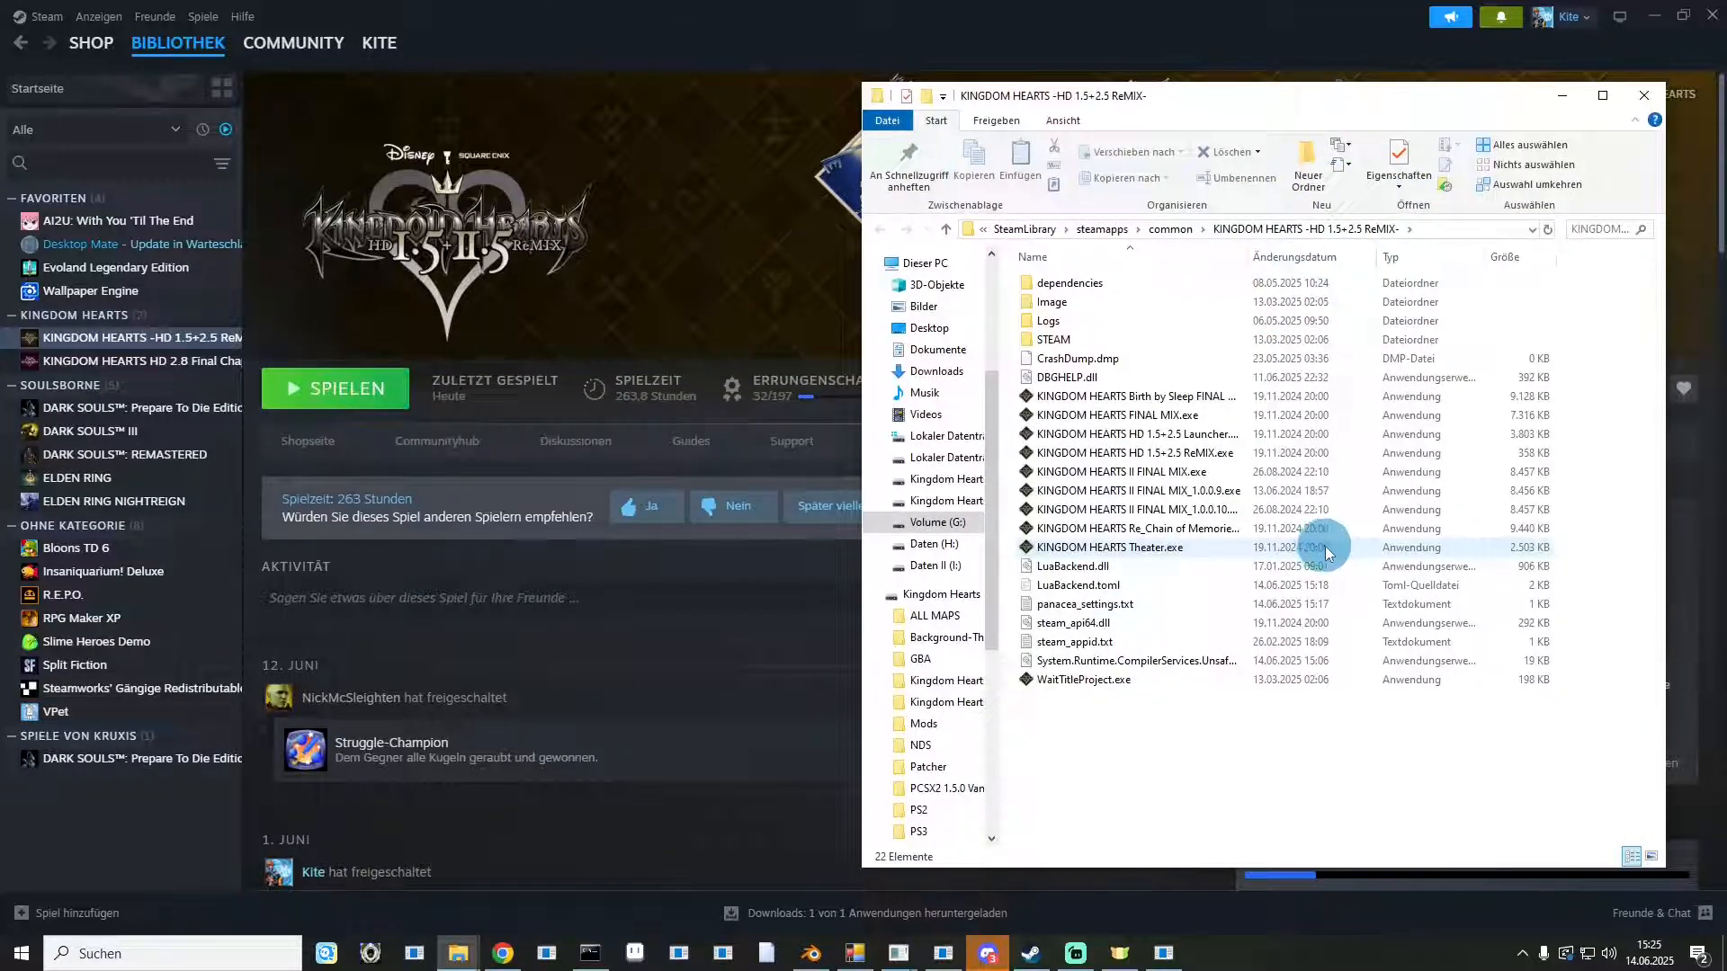
{"action": "left_click", "coordinate": [1652, 13]}
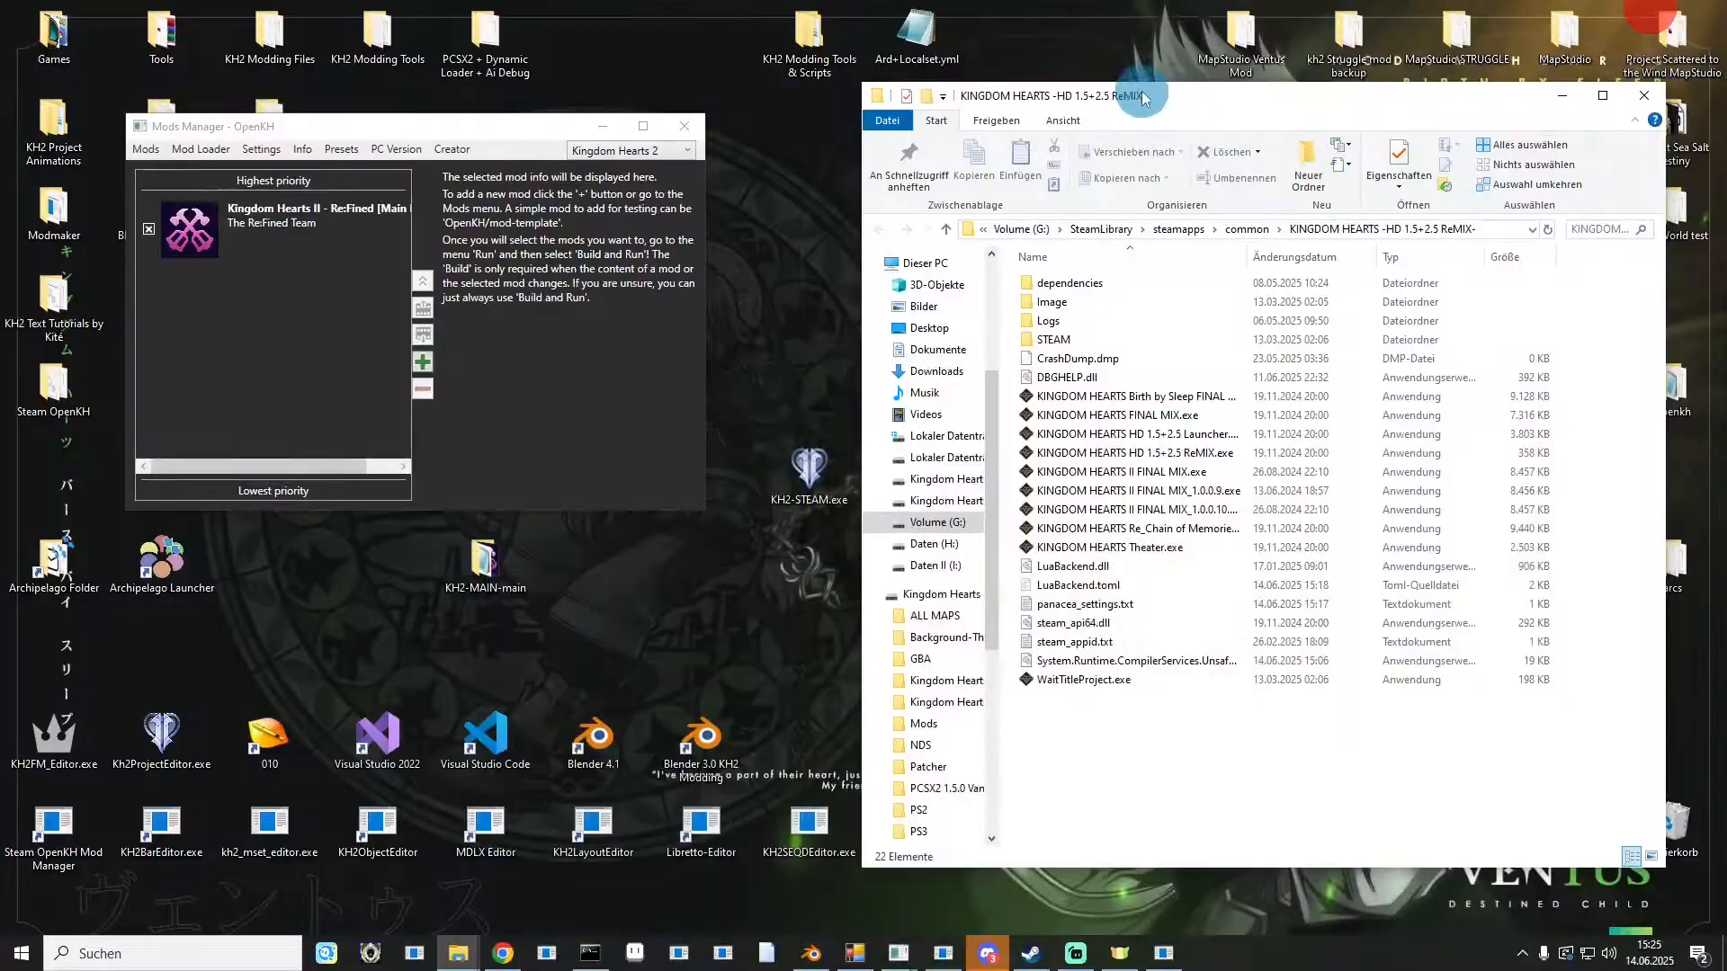
Remove the original KINGDOM HEARTS II FINAL MIX.exe from the game folder.
{"action": "left_click", "coordinate": [1112, 474]}
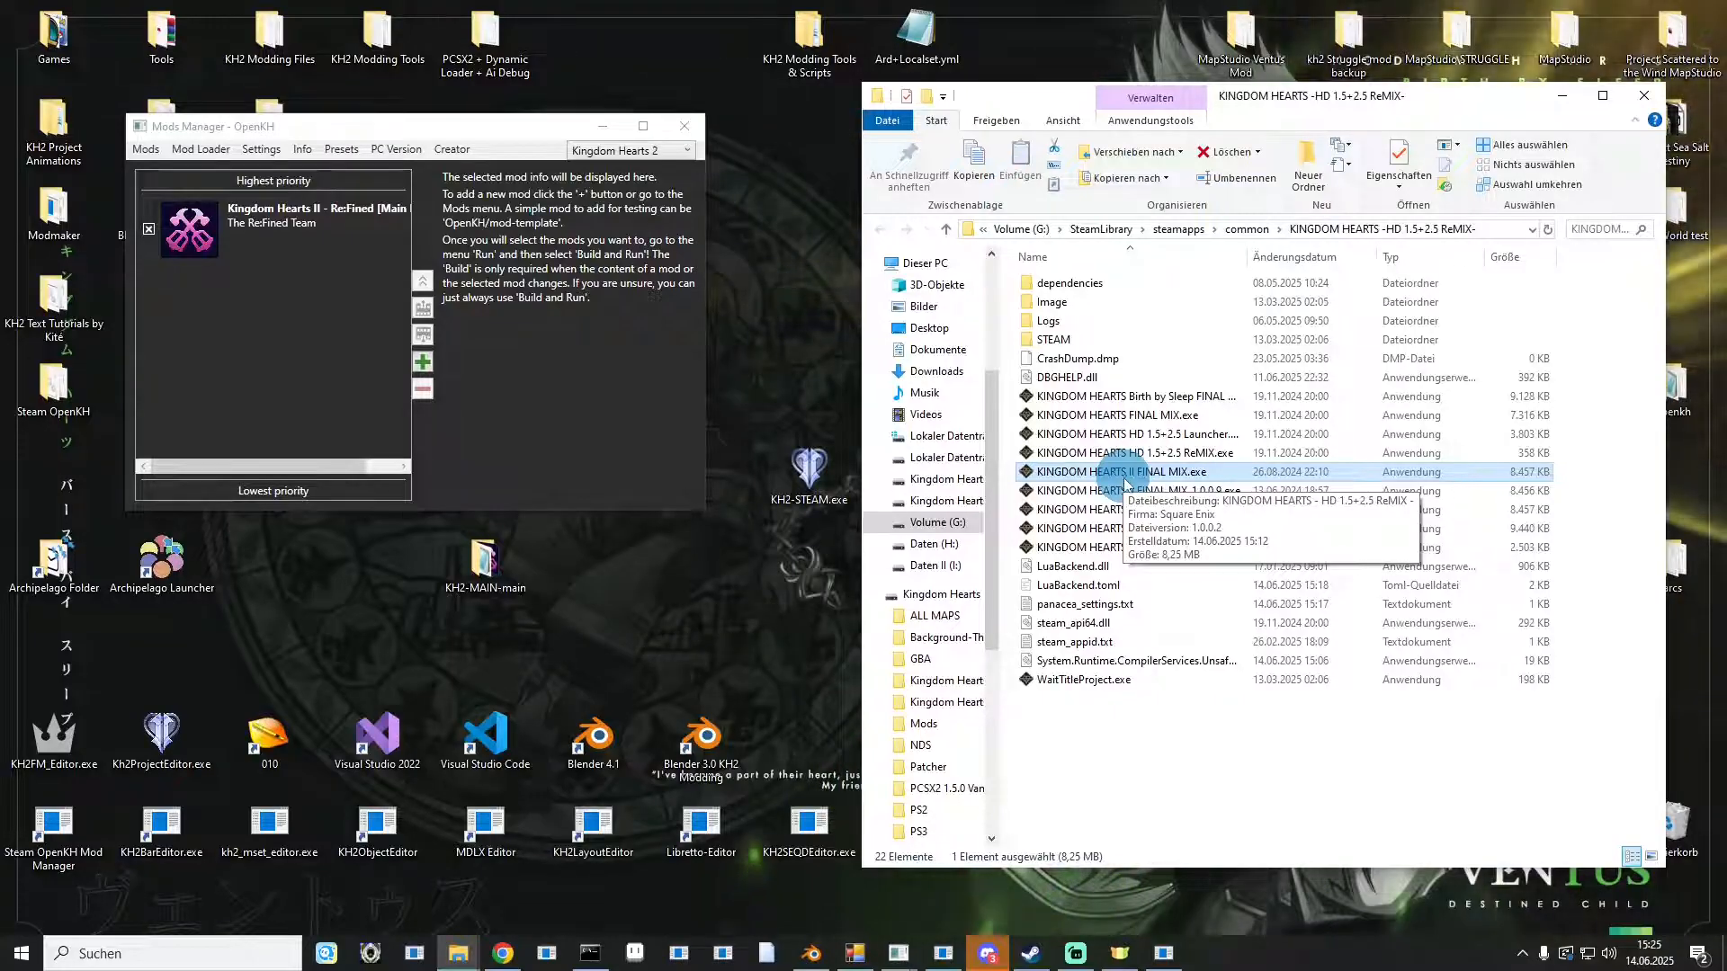
{"action": "left_click", "coordinate": [1131, 490]}
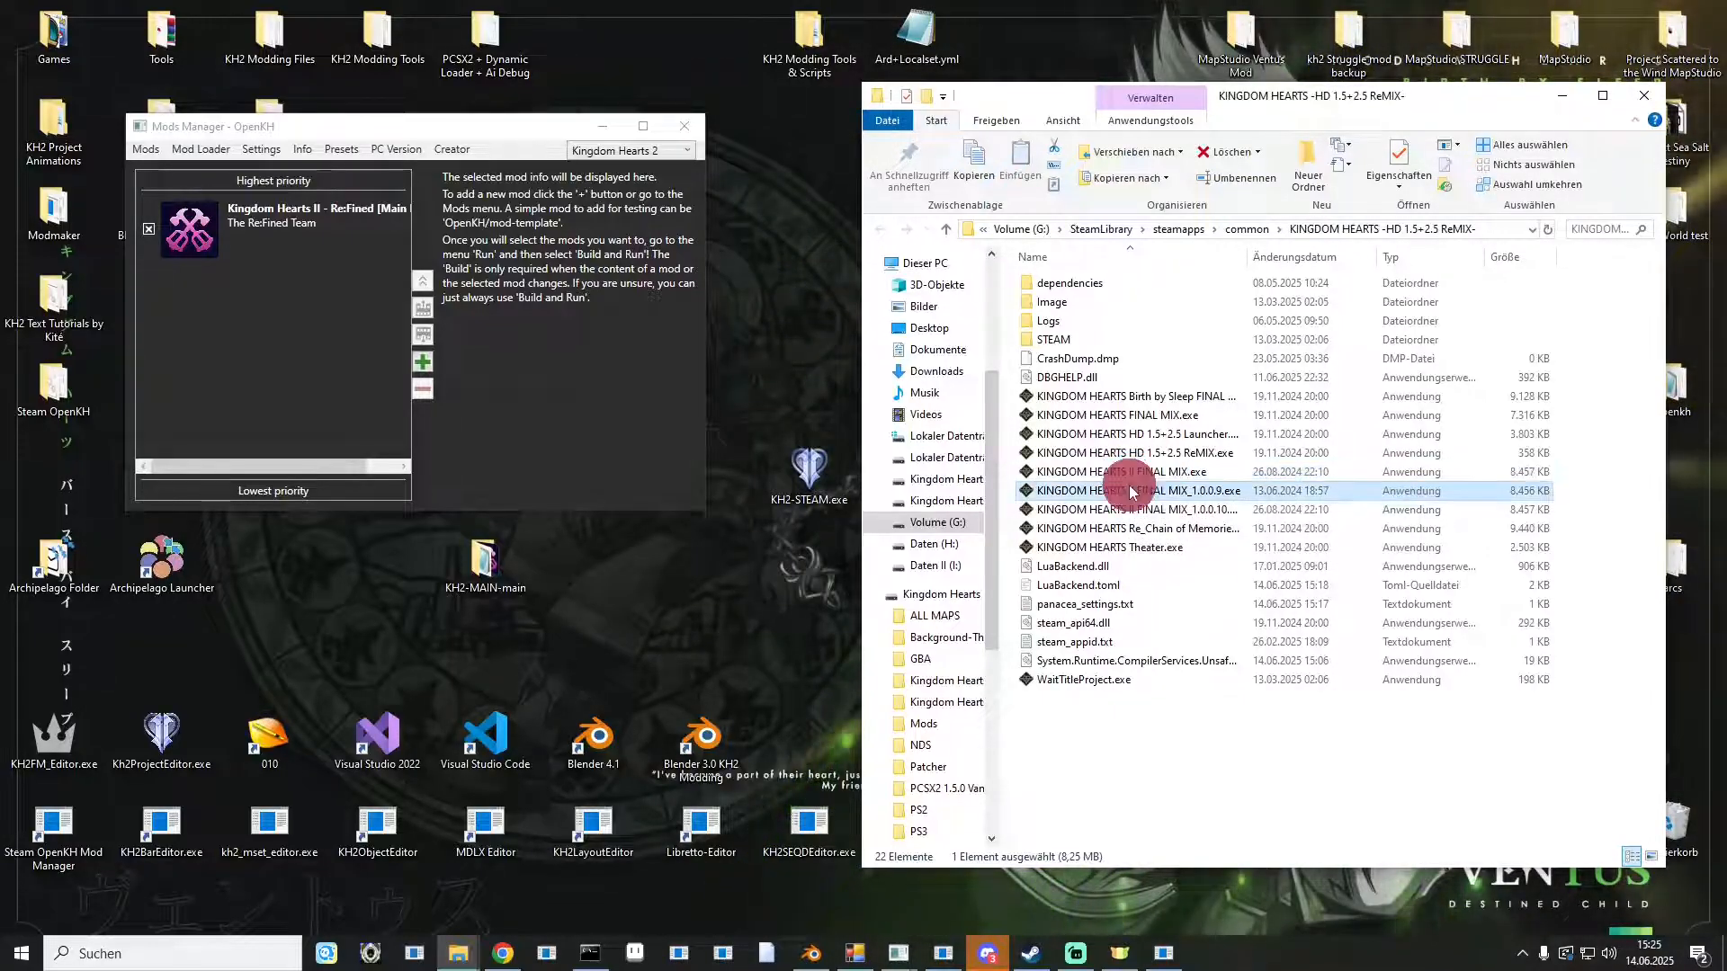
{"action": "left_click", "coordinate": [1137, 472]}
{"action": "left_click_drag", "start_coordinate": [1138, 486], "coordinate": [794, 506]}
Copy KH2-STEAM.exe into the game folder and rename it KINGDOM HEARTS II FINAL MIX.exe.
{"action": "left_click_drag", "start_coordinate": [886, 576], "coordinate": [1108, 741]}
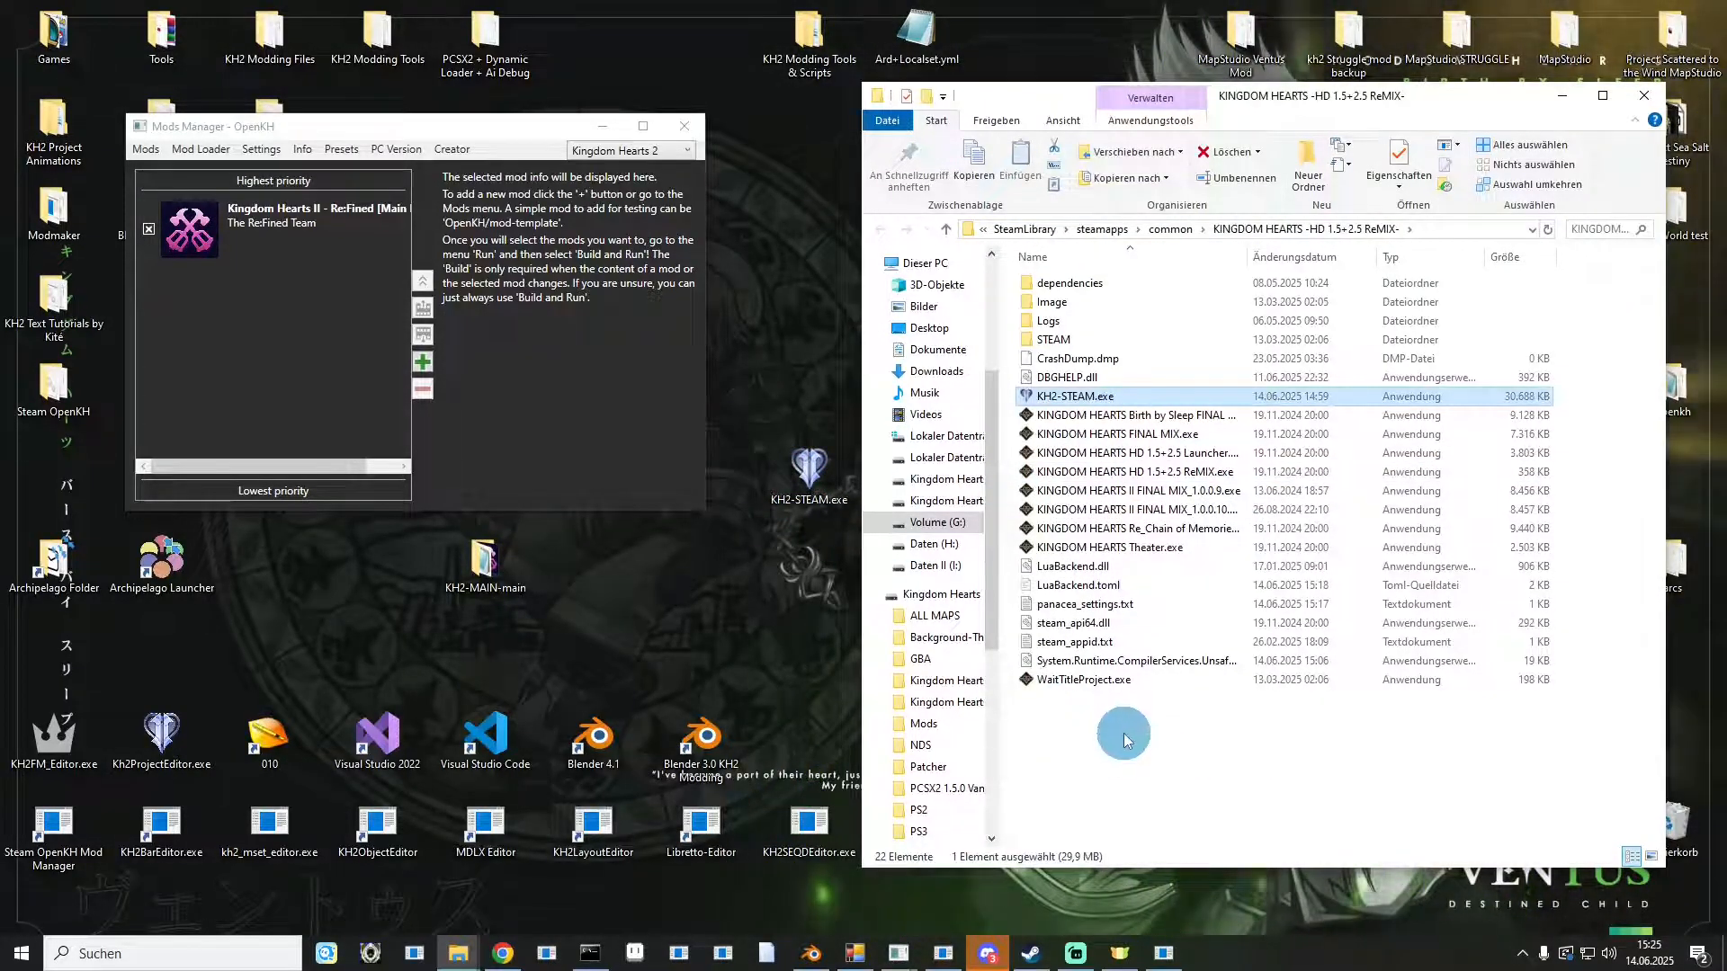
{"action": "left_click", "coordinate": [1075, 400]}
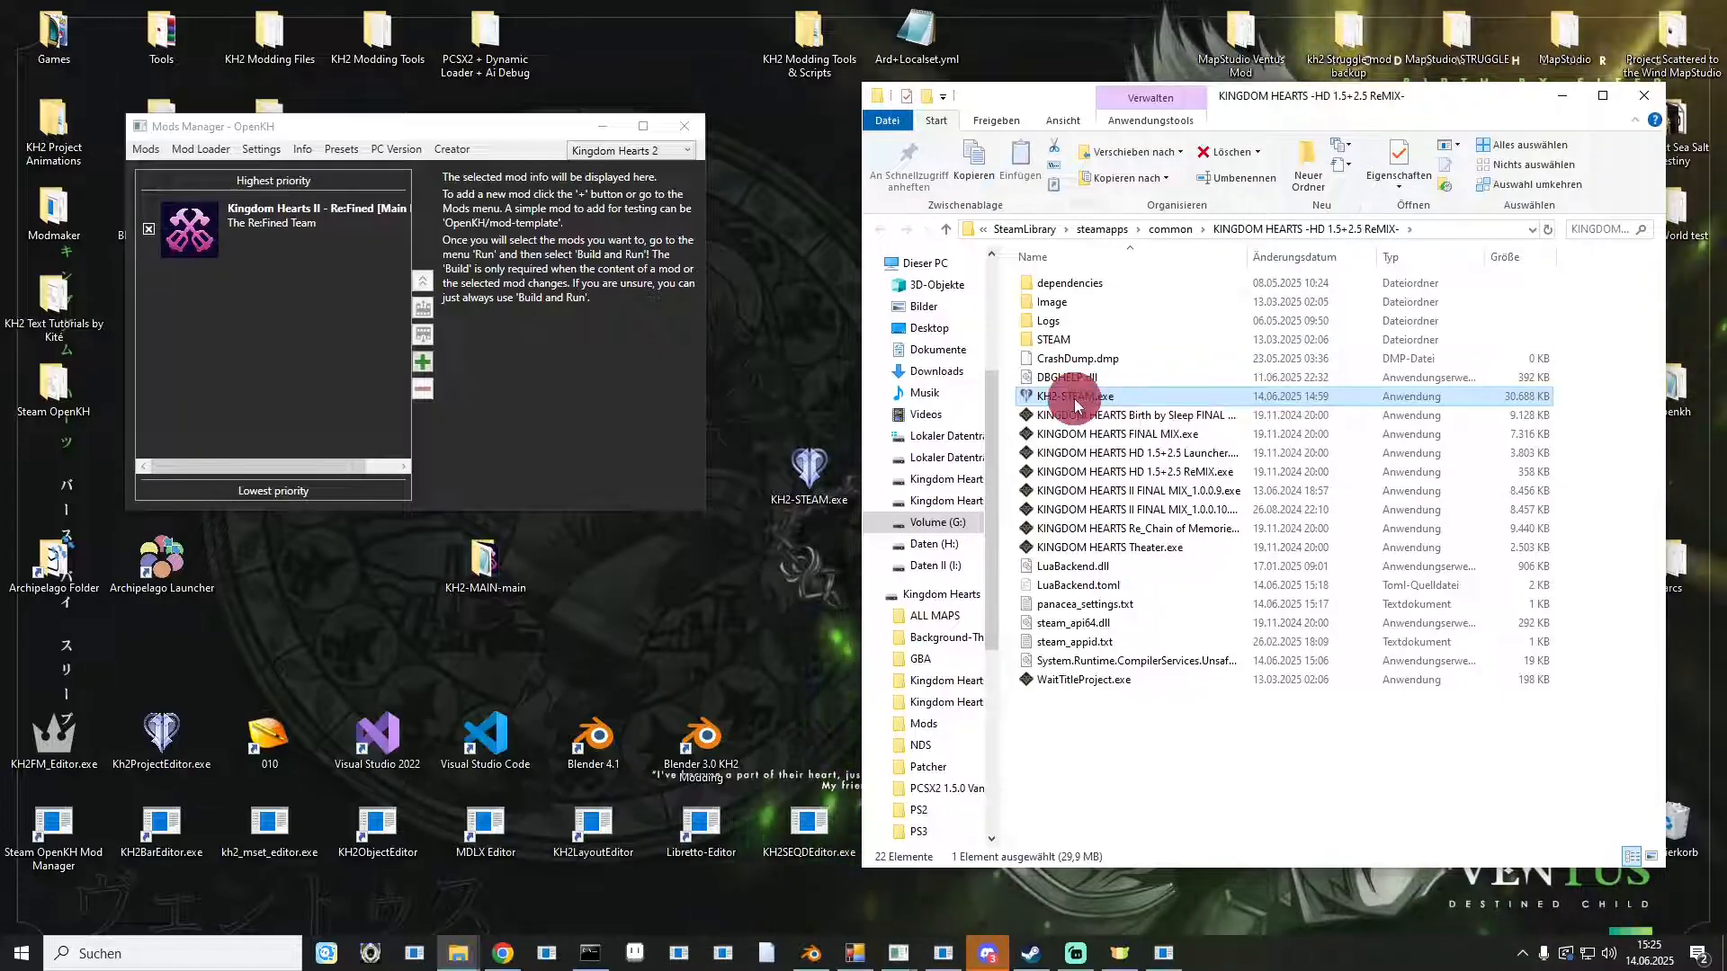
{"action": "left_click", "coordinate": [1137, 758]}
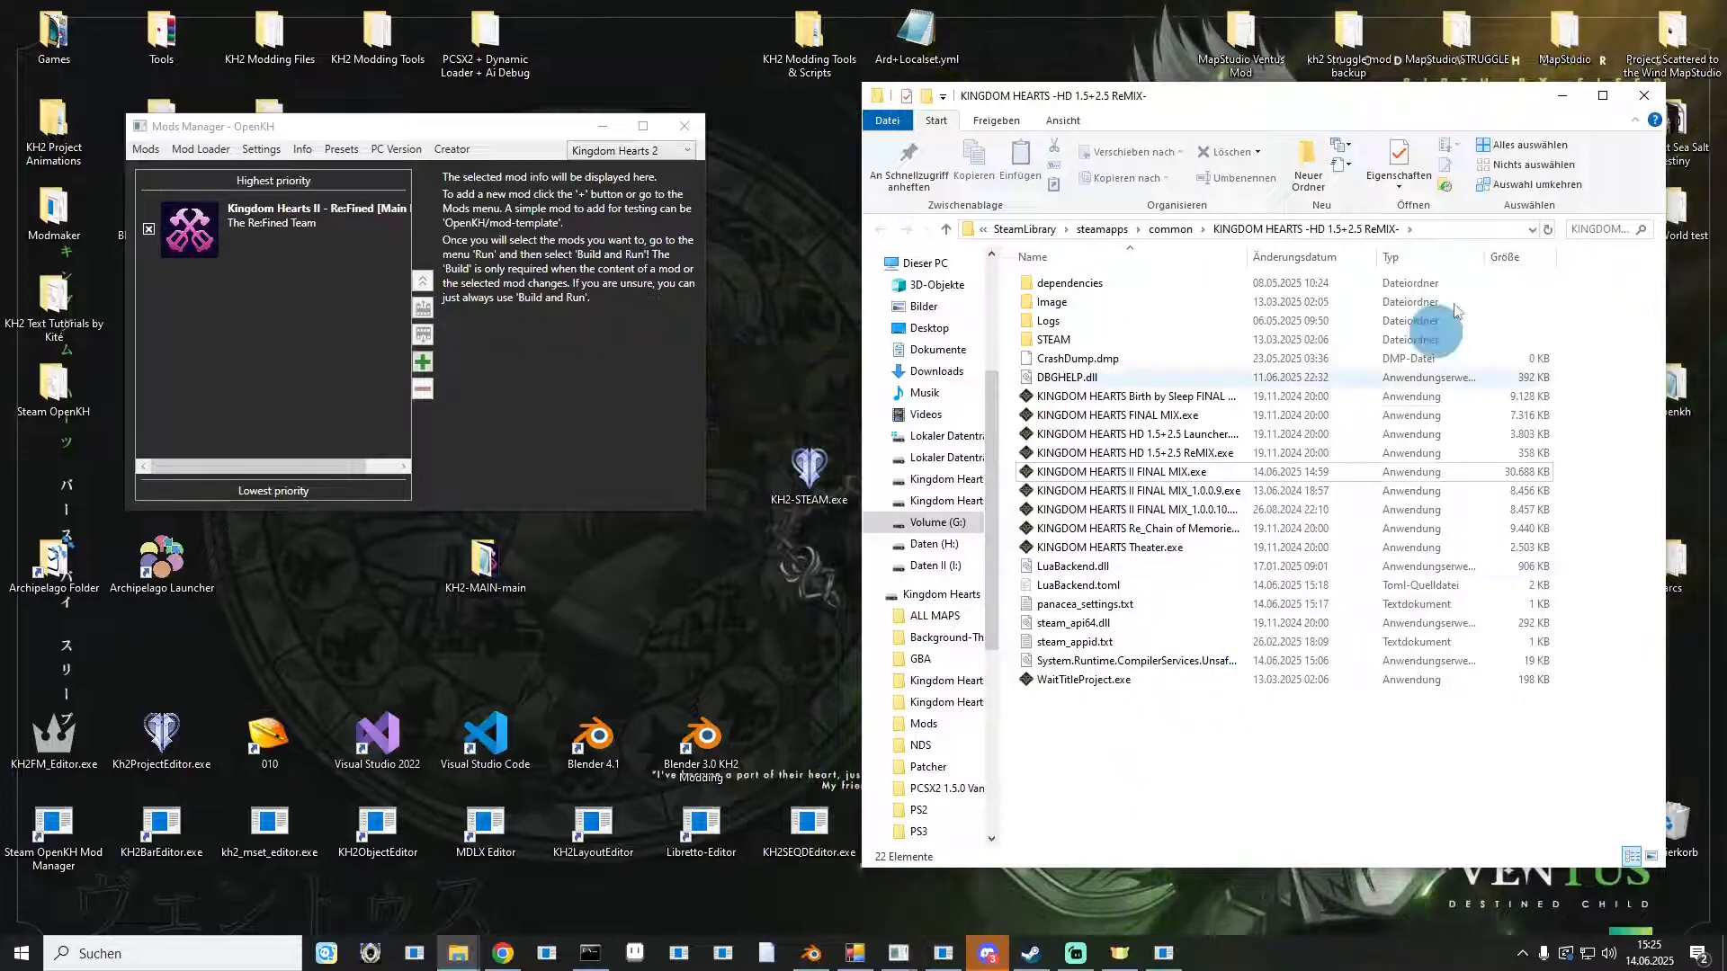
Open the mod folder of the installed Re:Fined main patch from the Mods Manager.
{"action": "left_click", "coordinate": [1644, 95]}
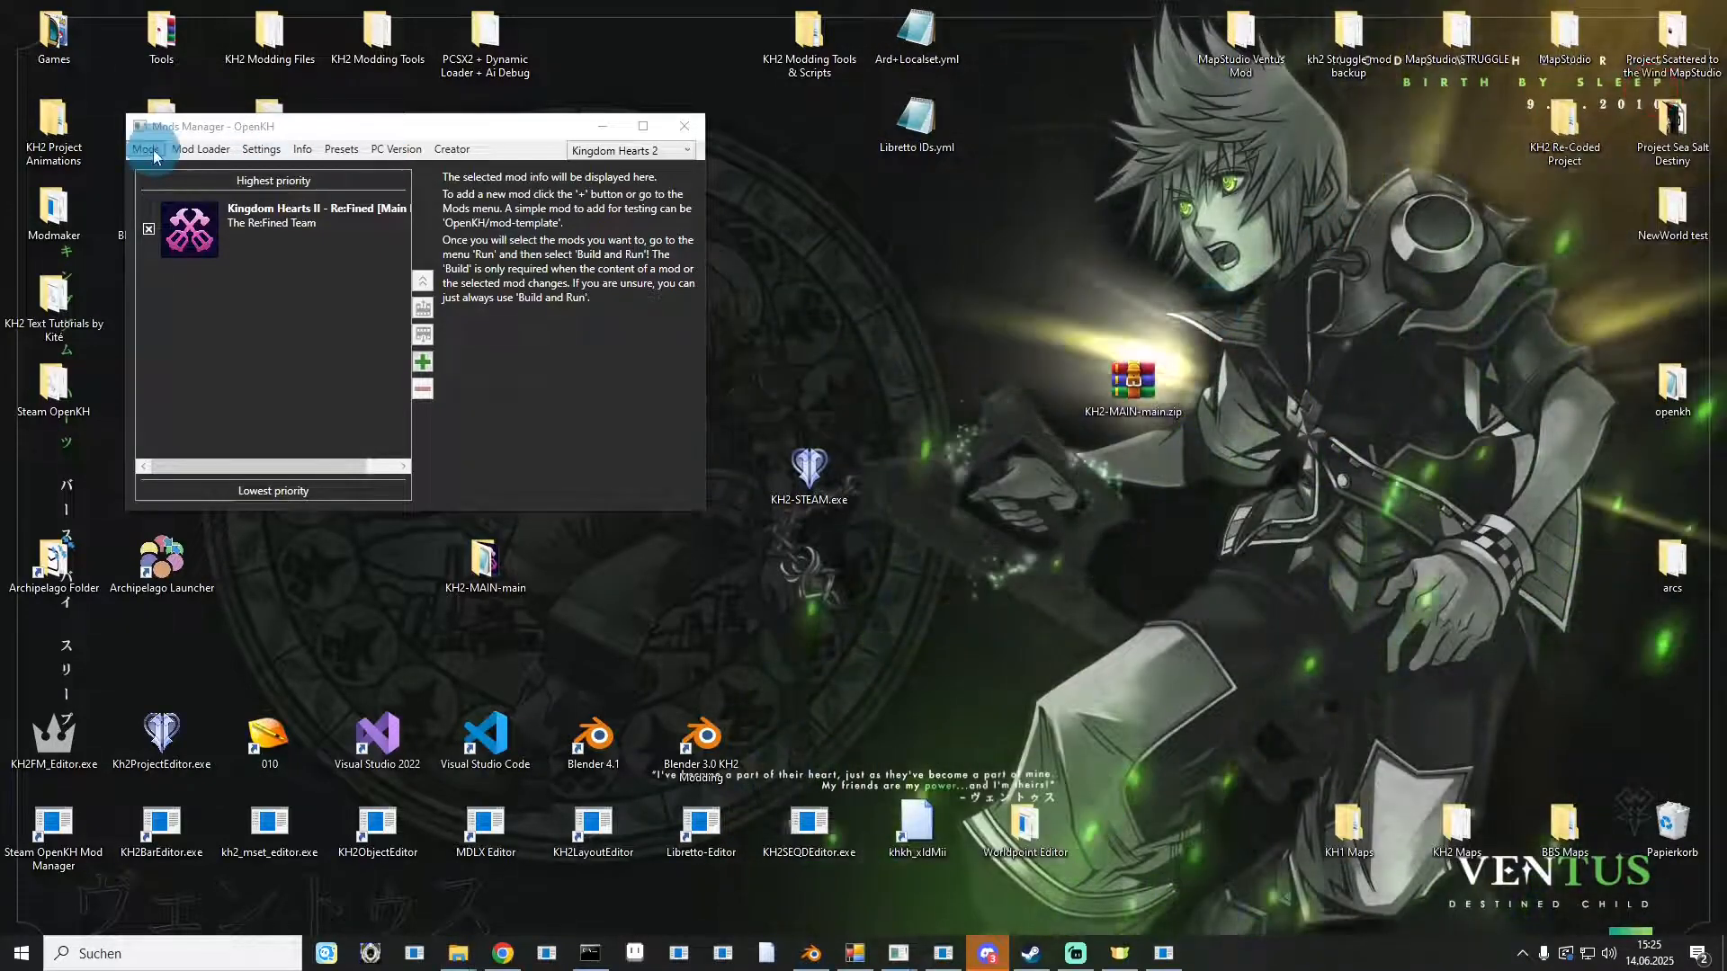
{"action": "left_click", "coordinate": [200, 149]}
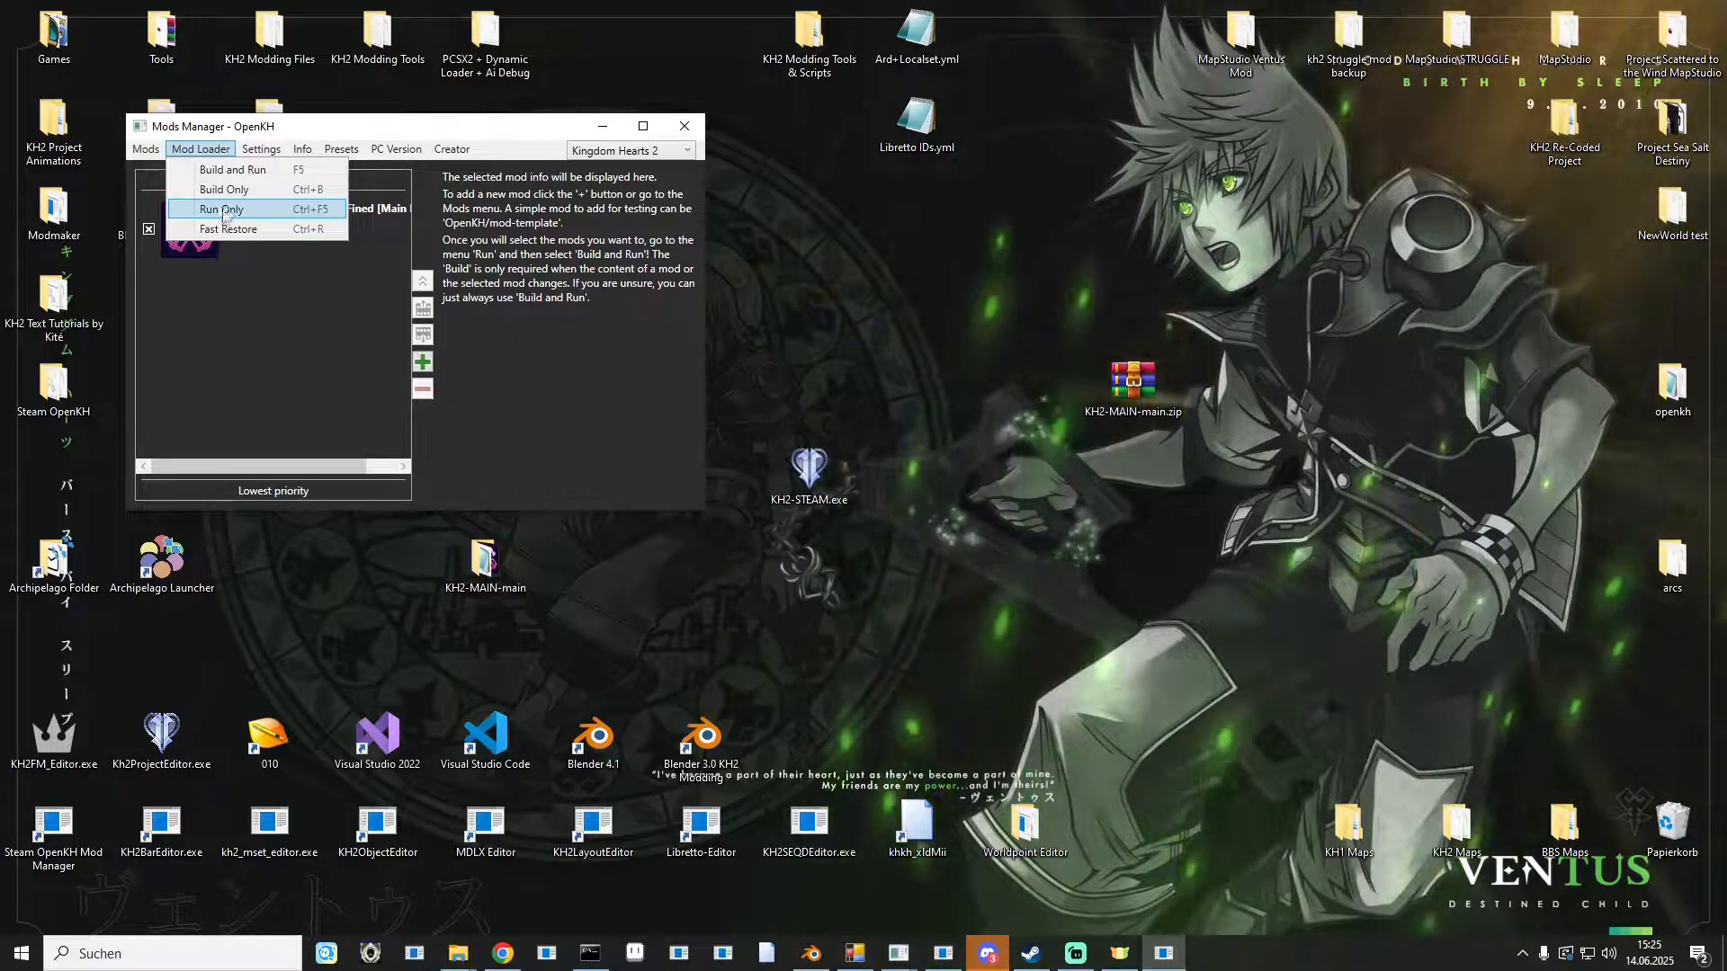
{"action": "left_click", "coordinate": [270, 124]}
{"action": "left_click", "coordinate": [447, 132]}
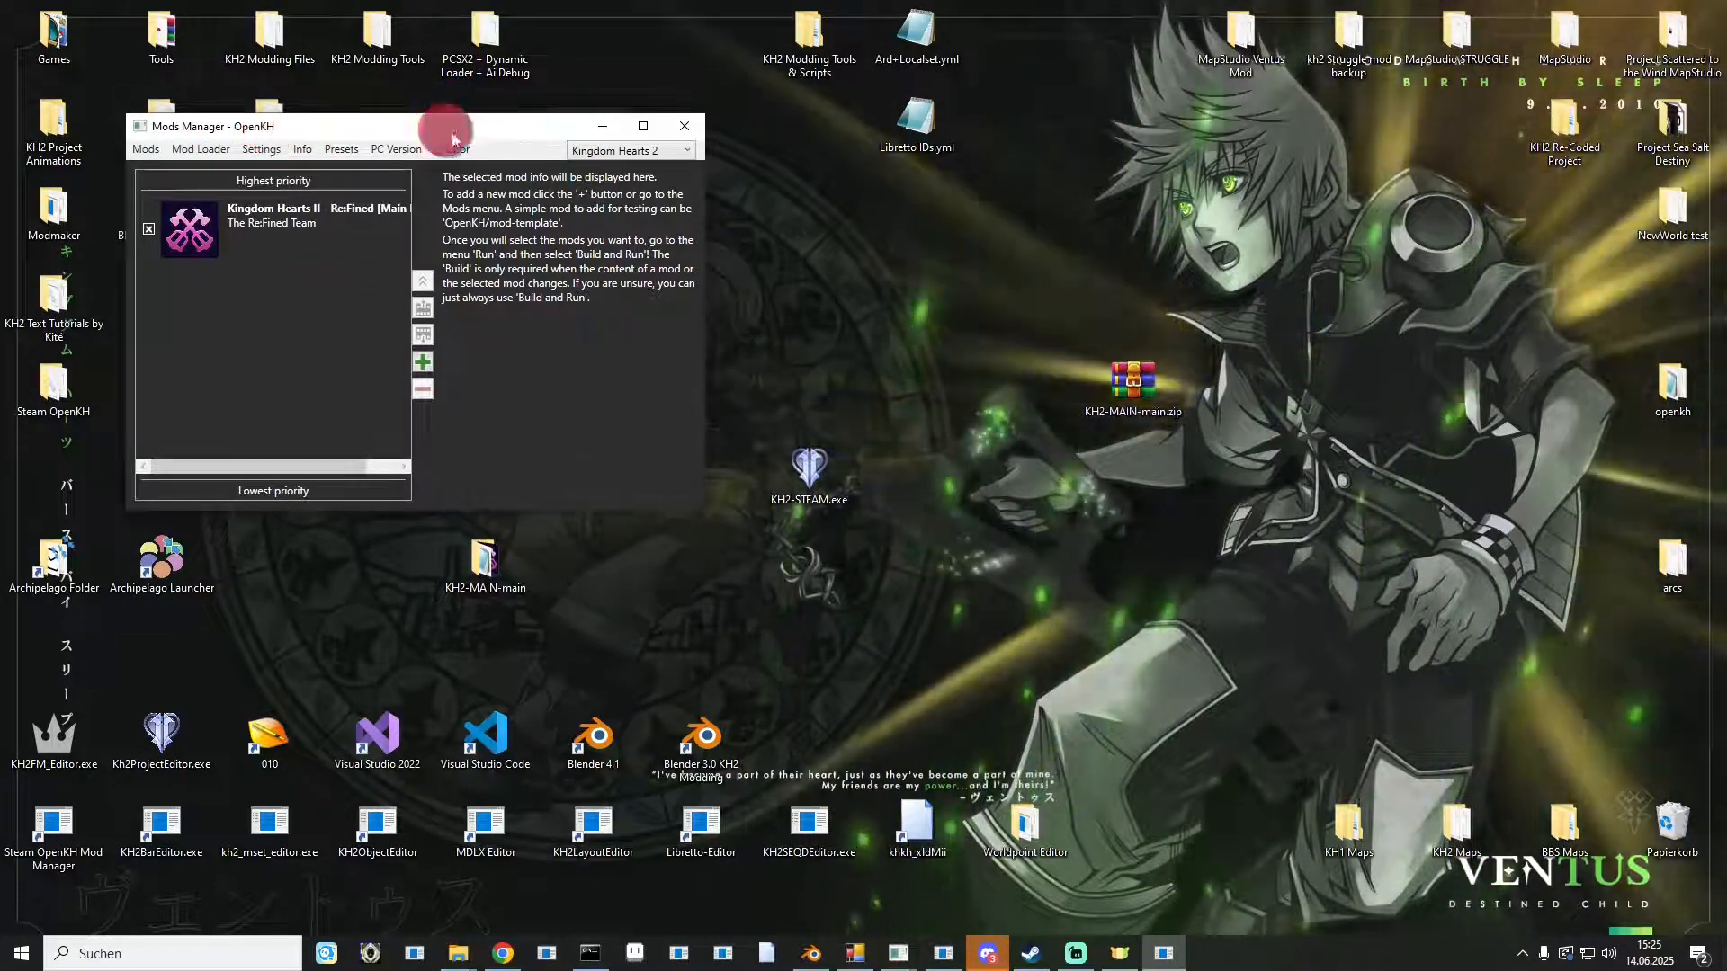
{"action": "left_click_drag", "start_coordinate": [447, 132], "coordinate": [1369, 206]}
{"action": "left_click", "coordinate": [1171, 310]}
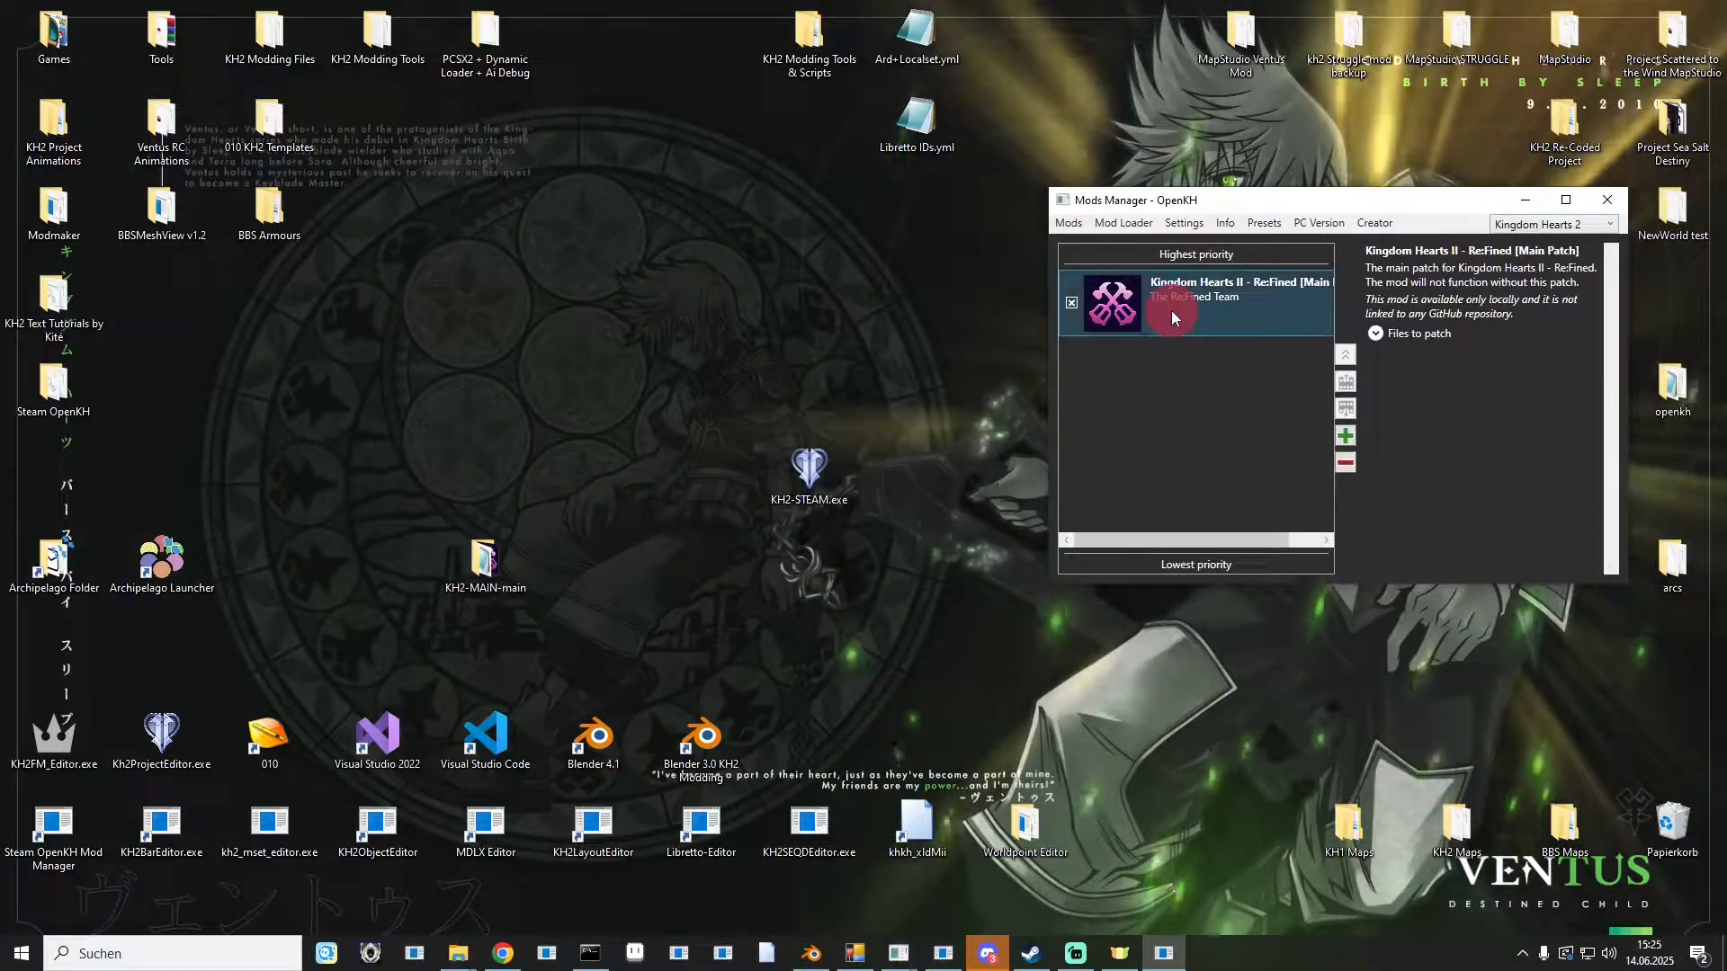
{"action": "left_click", "coordinate": [1067, 222]}
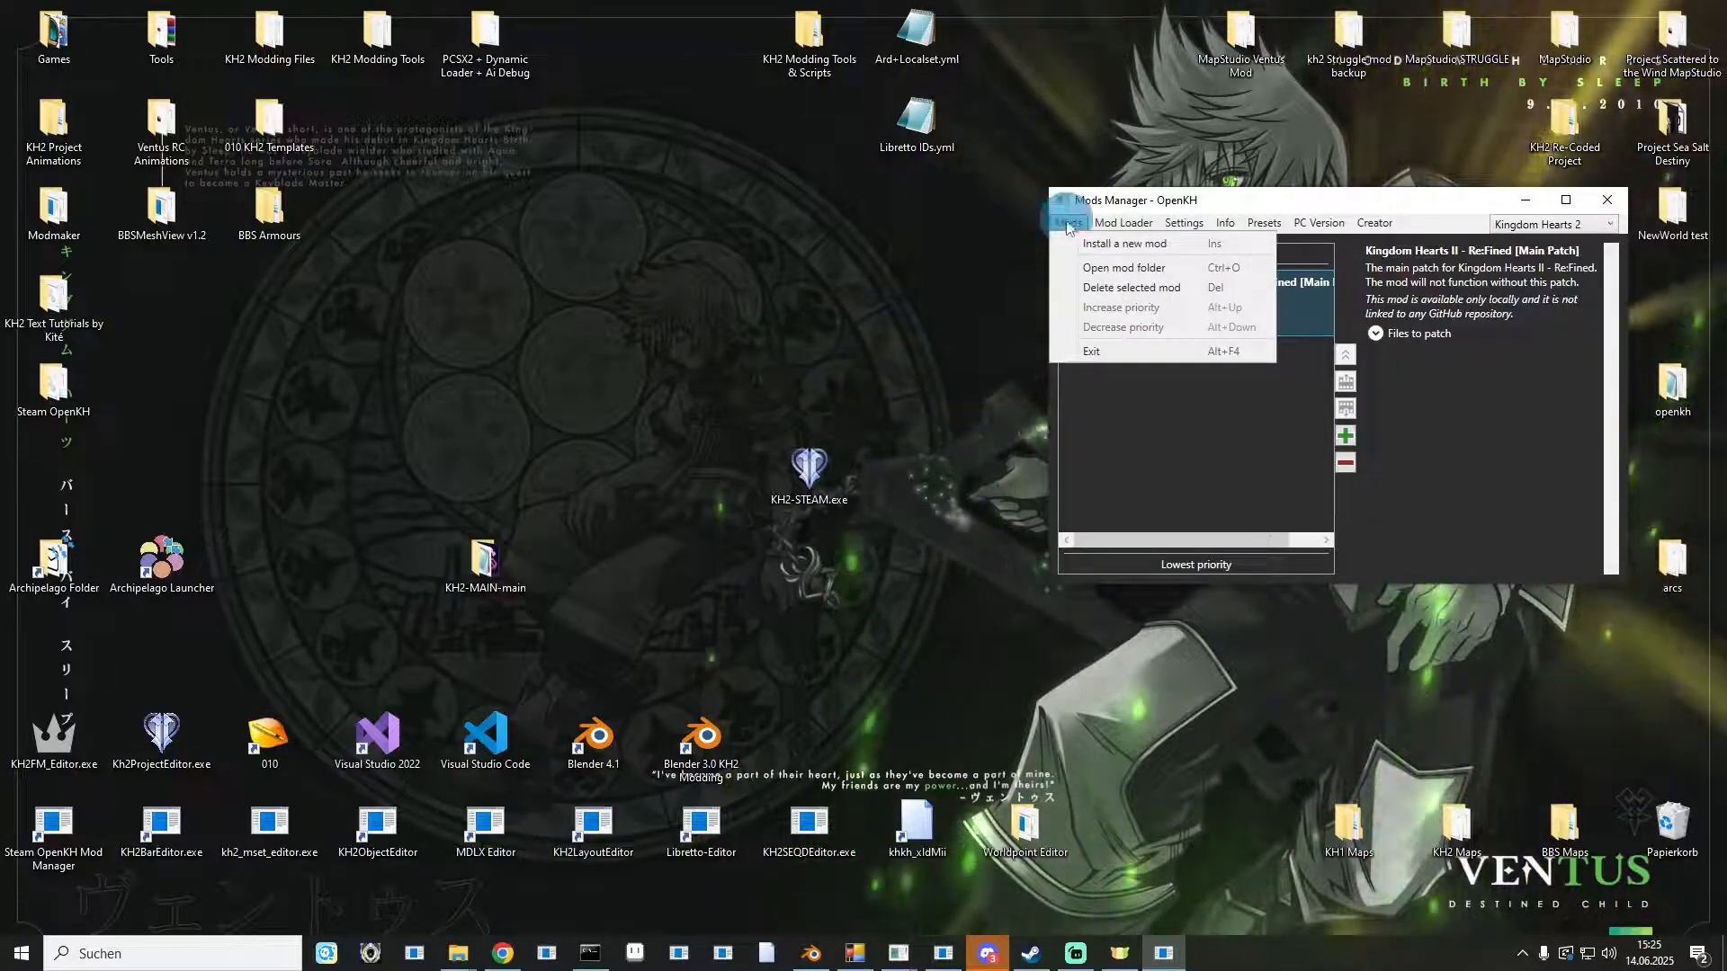
{"action": "left_click", "coordinate": [1091, 270]}
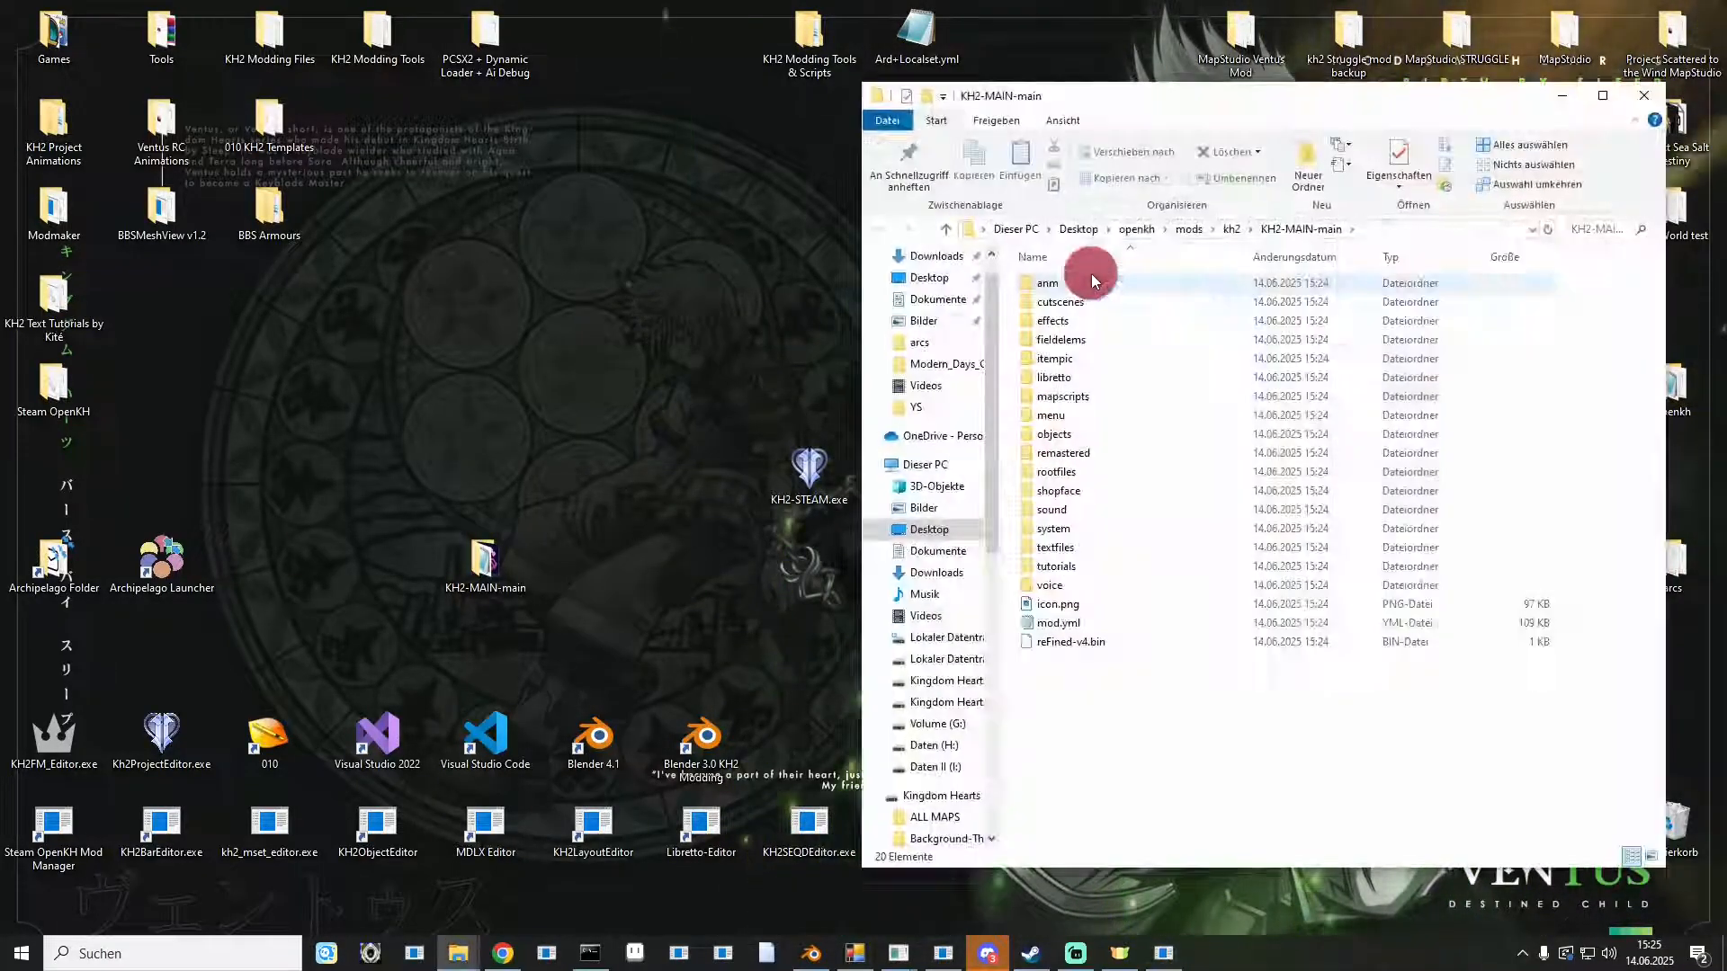
{"action": "left_click_drag", "start_coordinate": [1234, 97], "coordinate": [512, 59]}
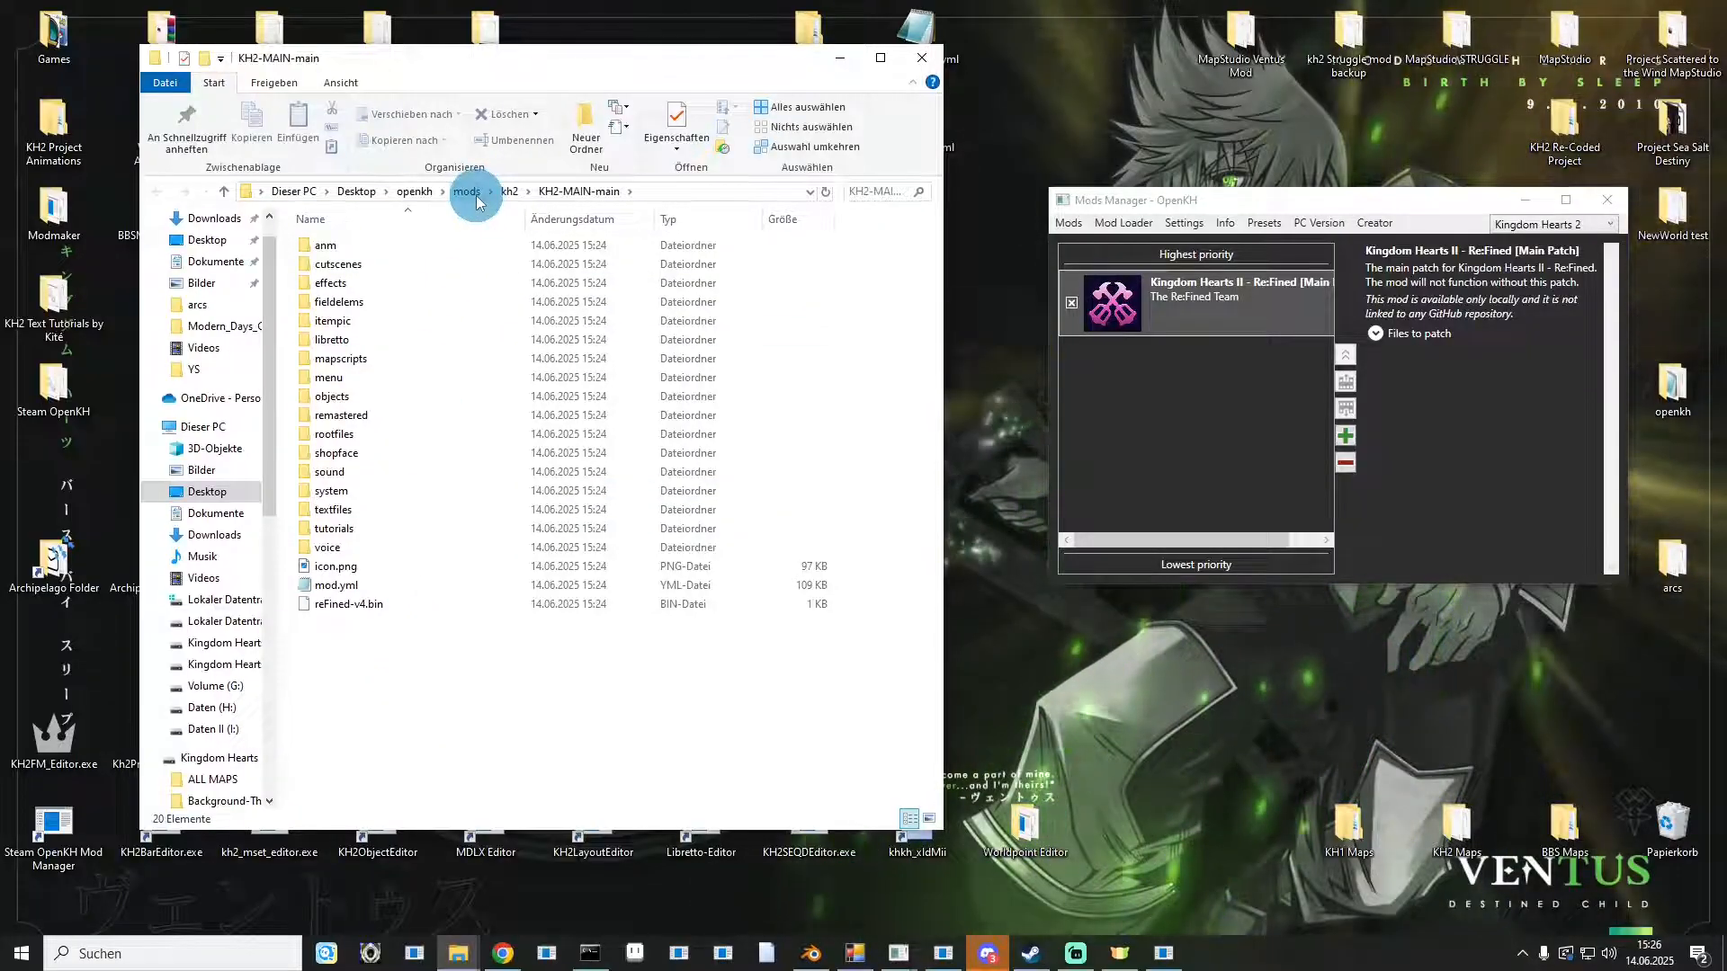
Browse to the openkh mod\kh2 folder and inspect the built patch files it contains.
{"action": "left_click", "coordinate": [466, 191]}
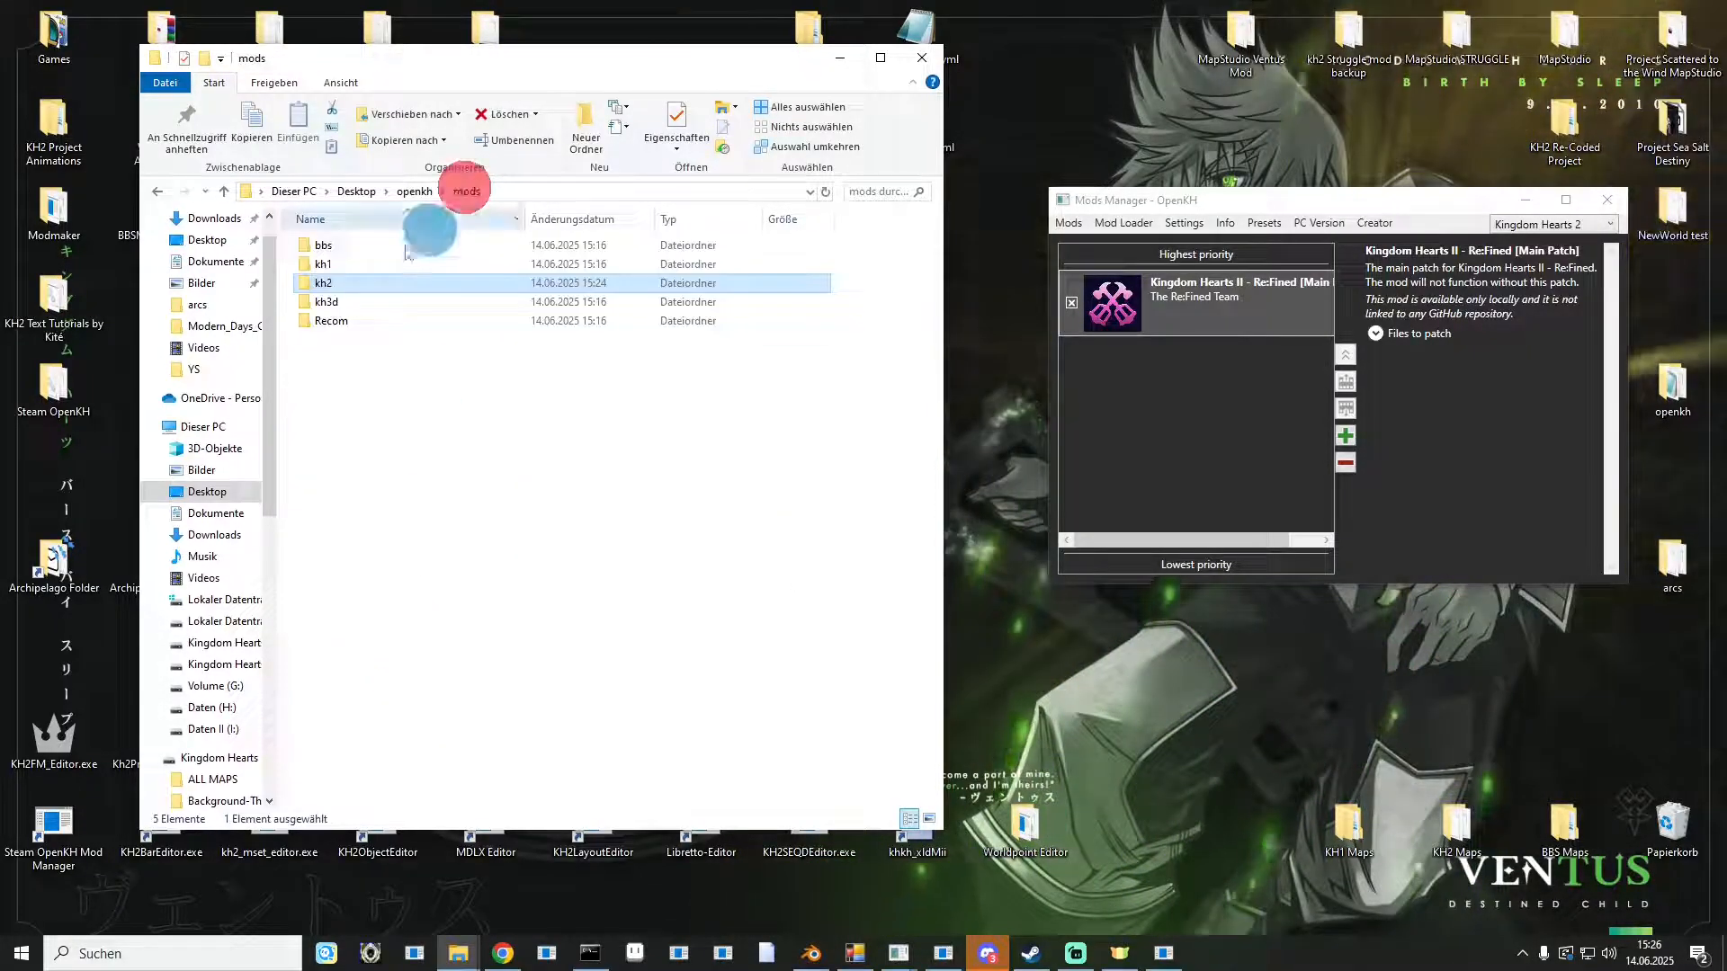
{"action": "double_click", "coordinate": [342, 282]}
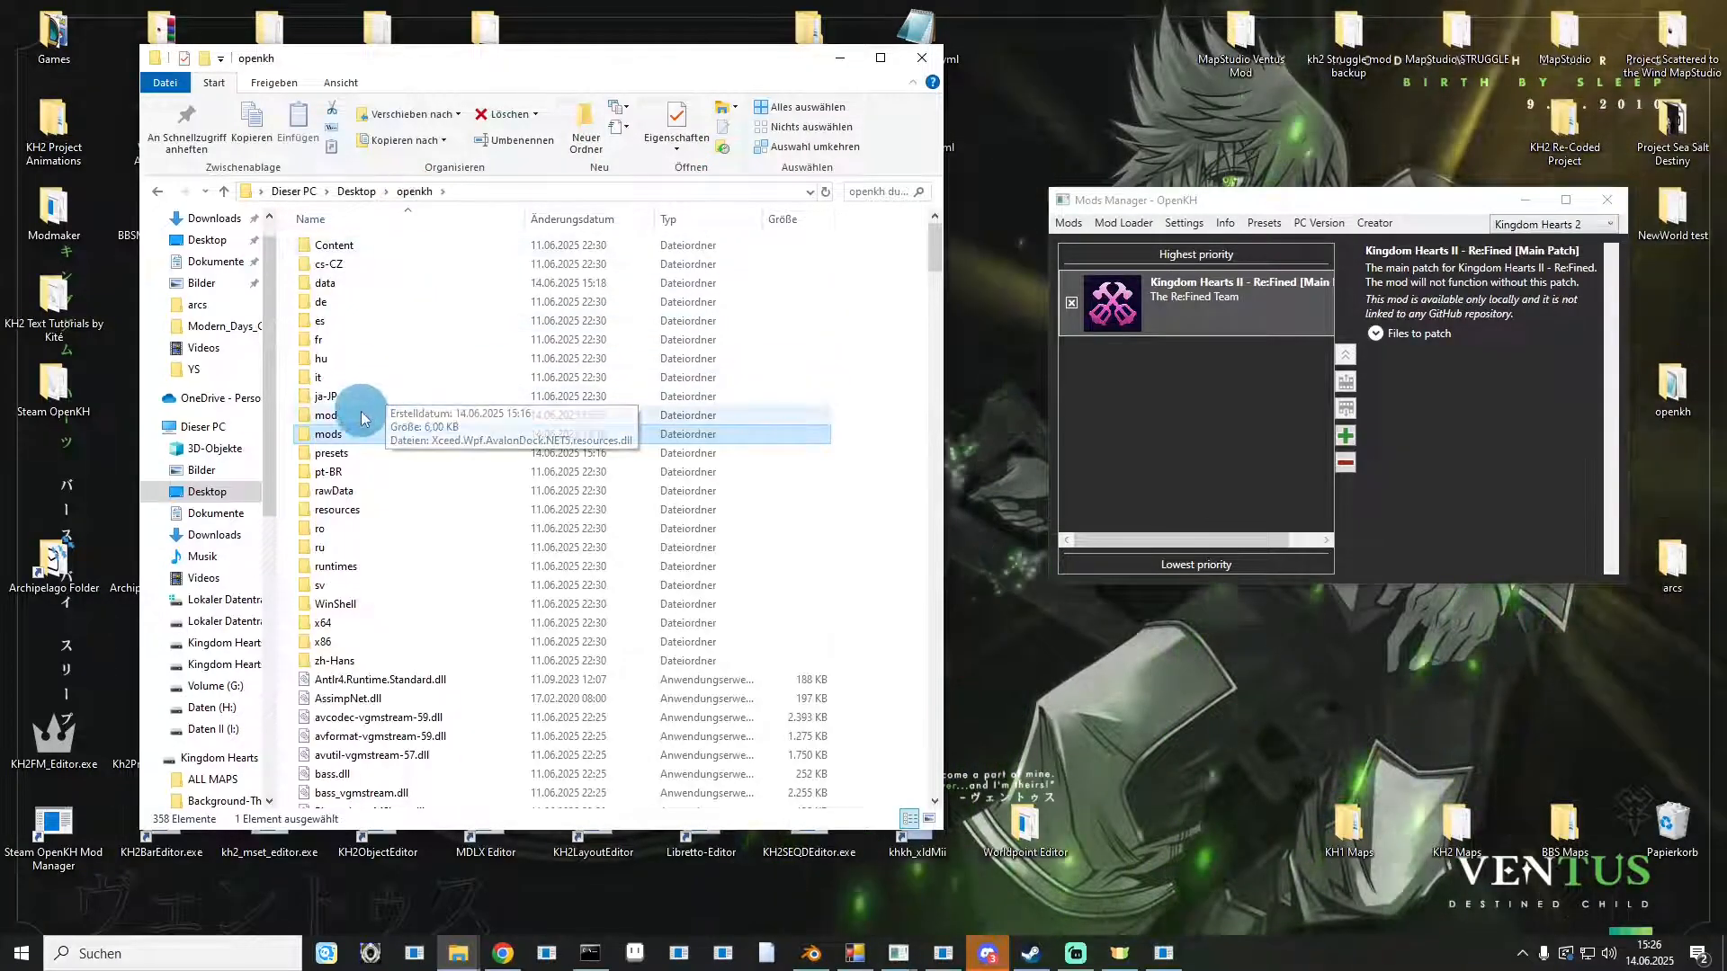
{"action": "left_click", "coordinate": [353, 415]}
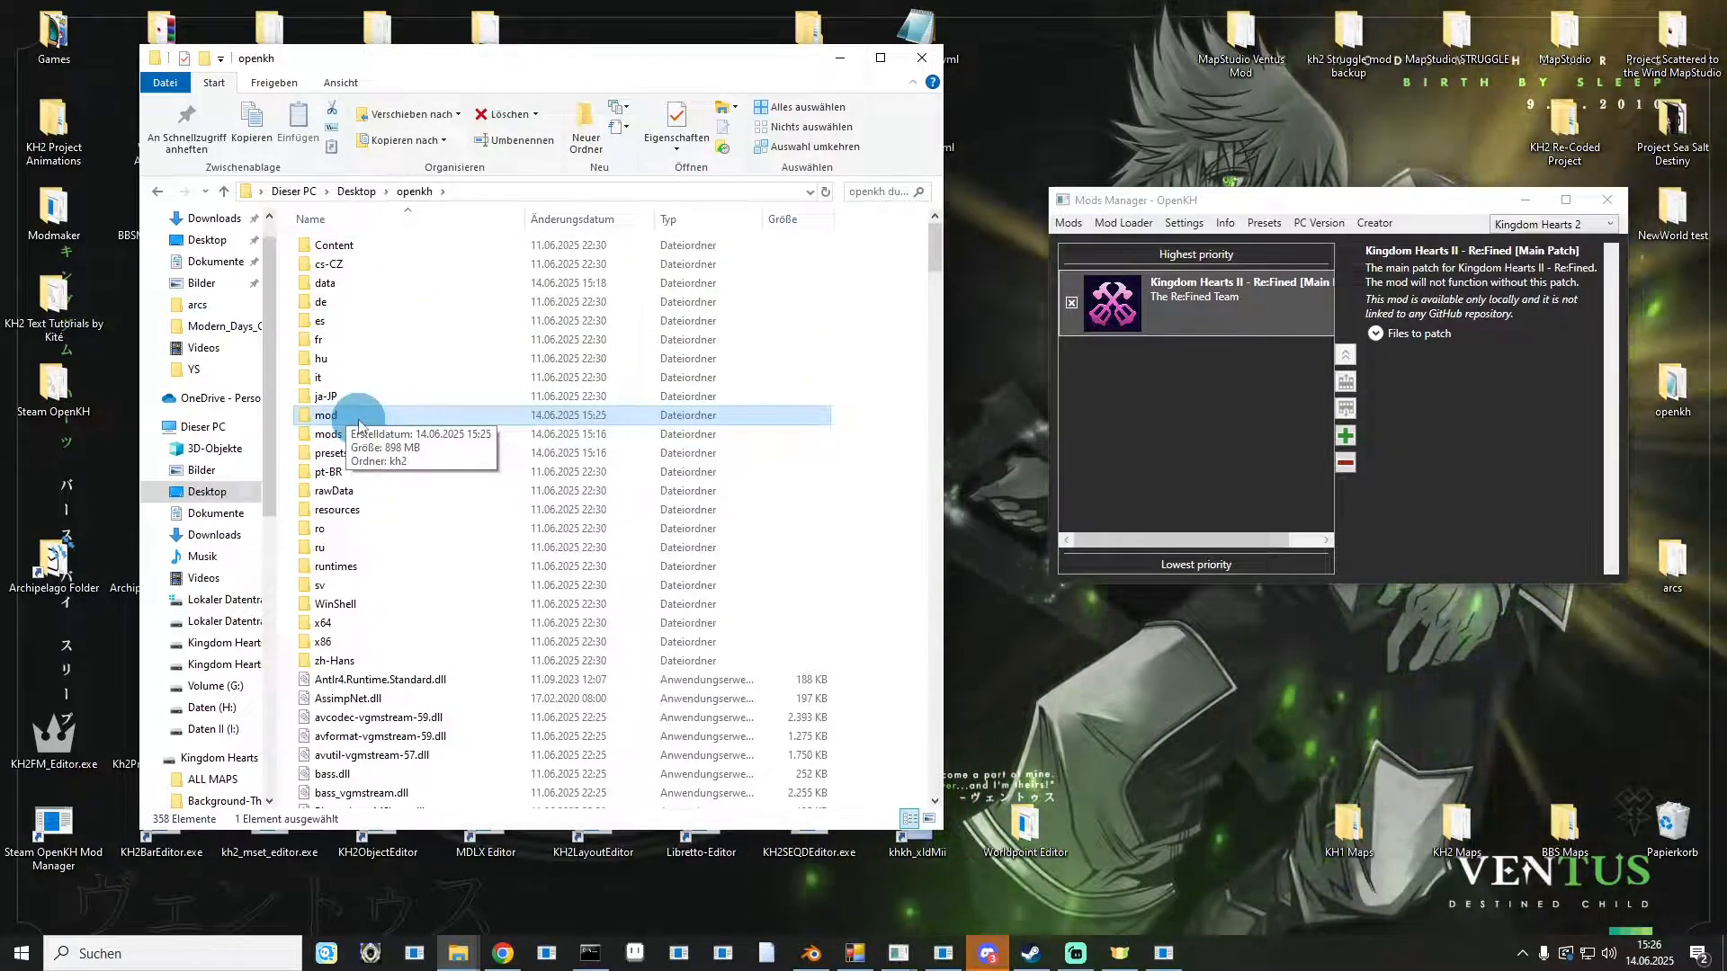
{"action": "double_click", "coordinate": [359, 423]}
{"action": "double_click", "coordinate": [385, 242]}
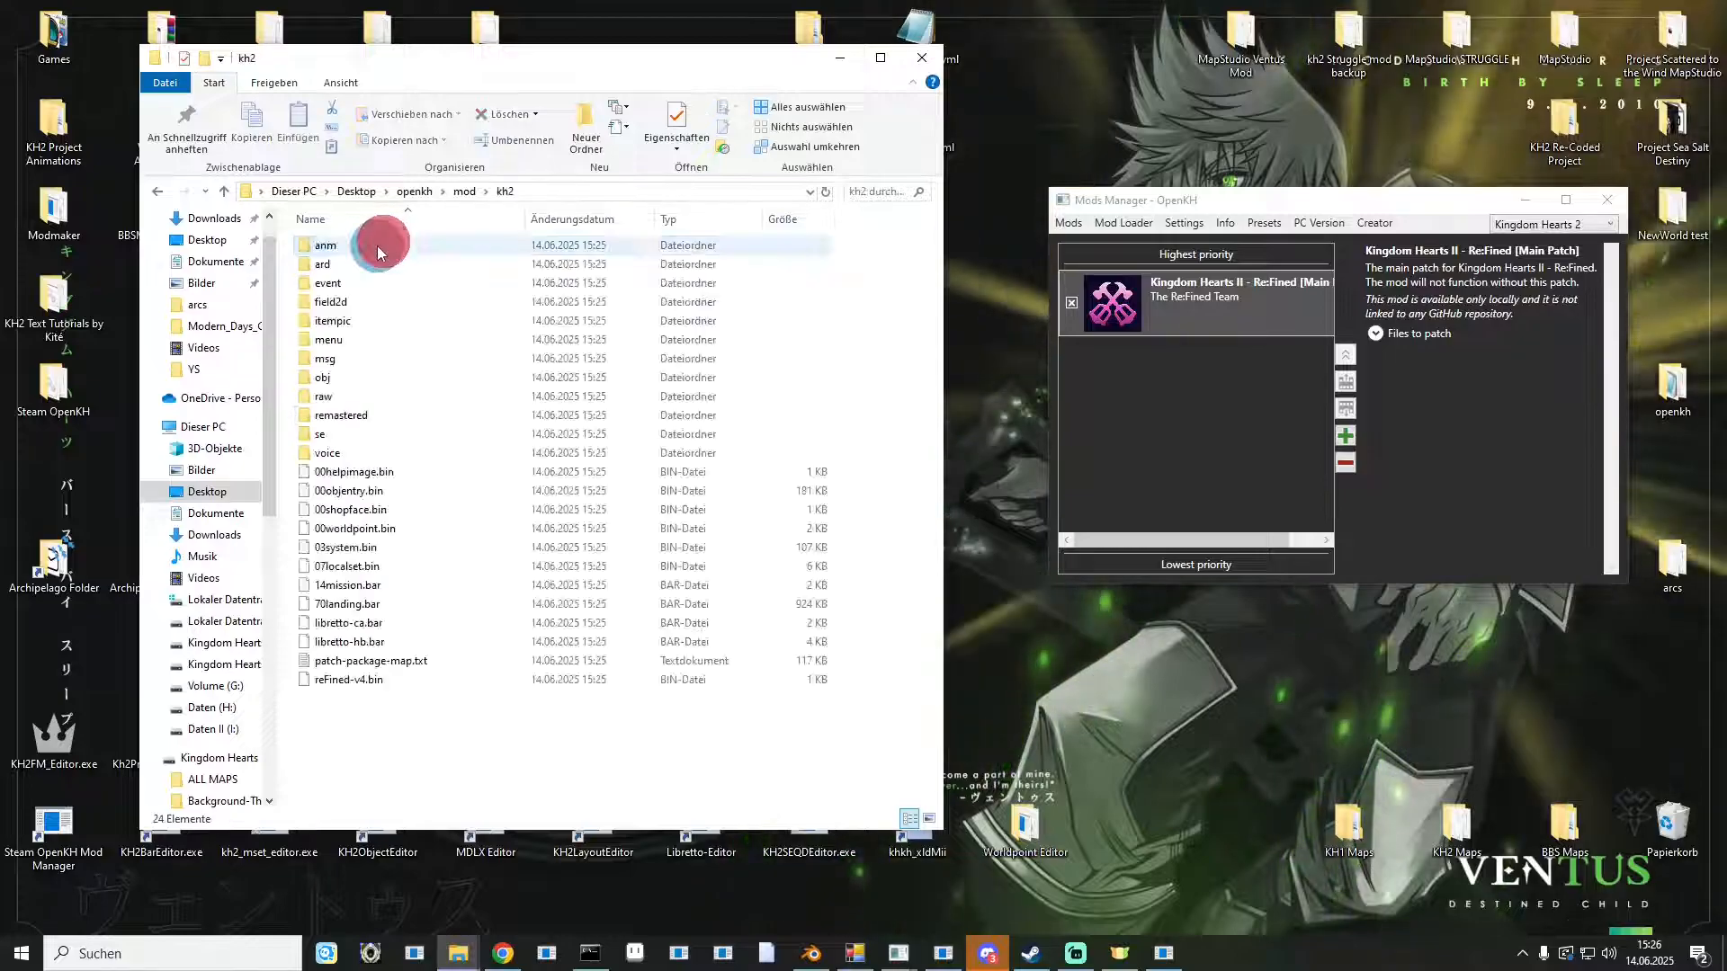
{"action": "left_click", "coordinate": [1124, 223]}
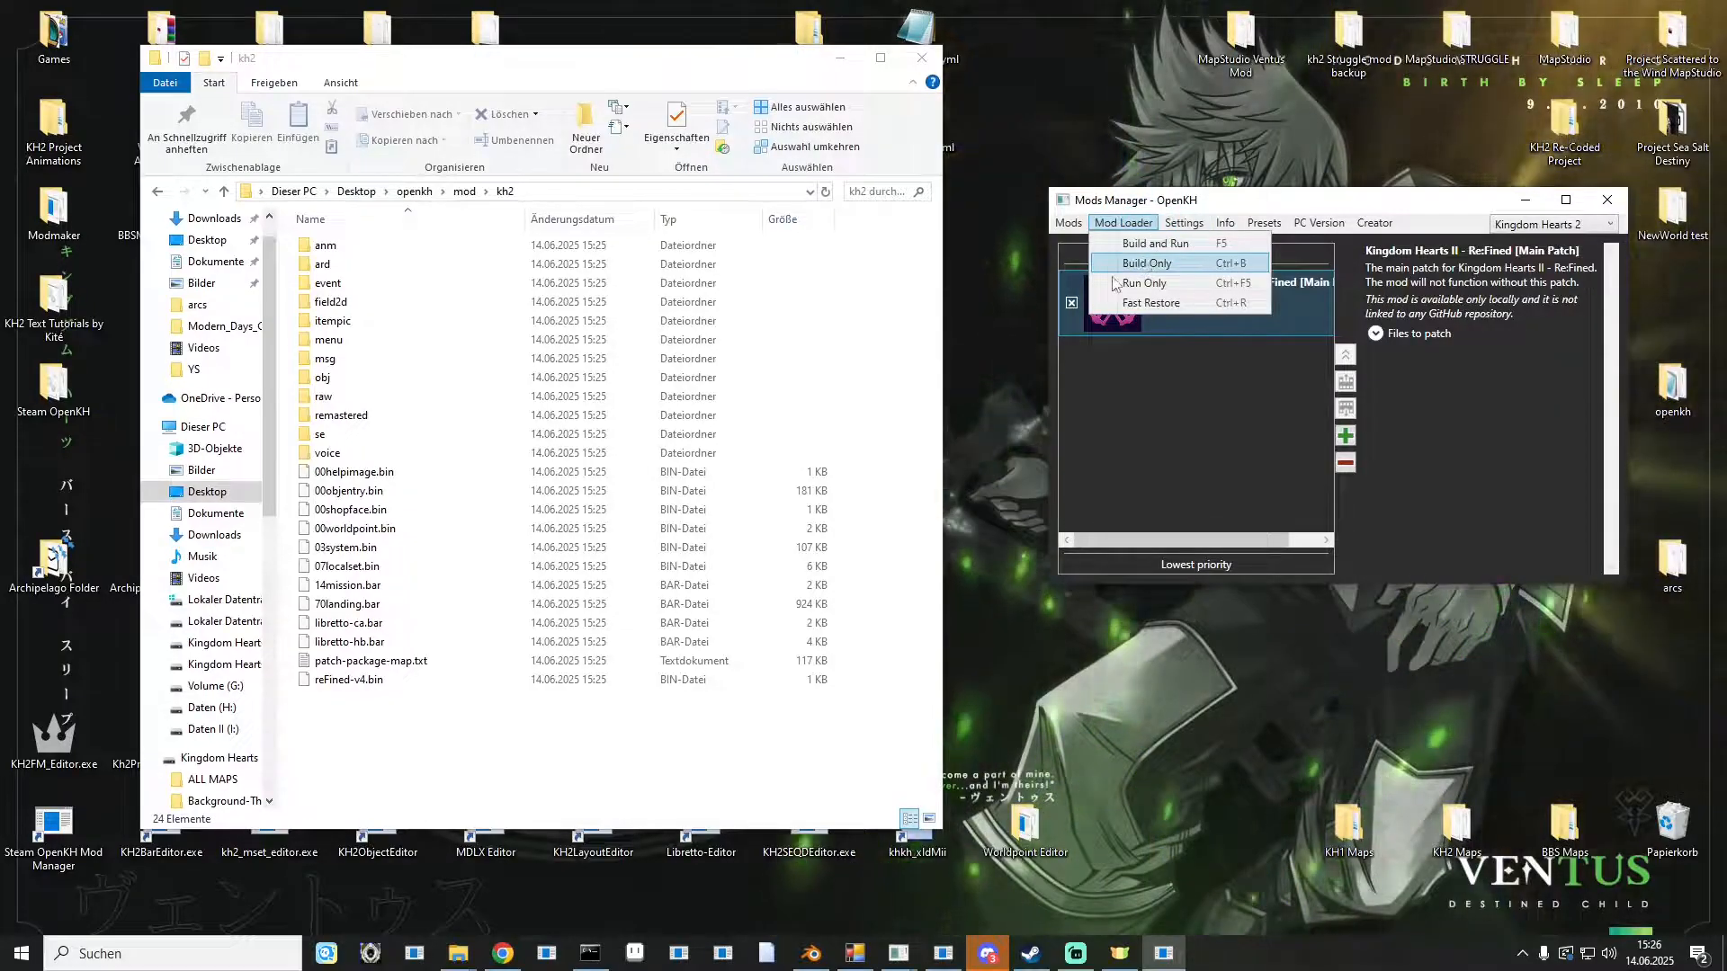
{"action": "left_click_drag", "start_coordinate": [431, 769], "coordinate": [381, 241]}
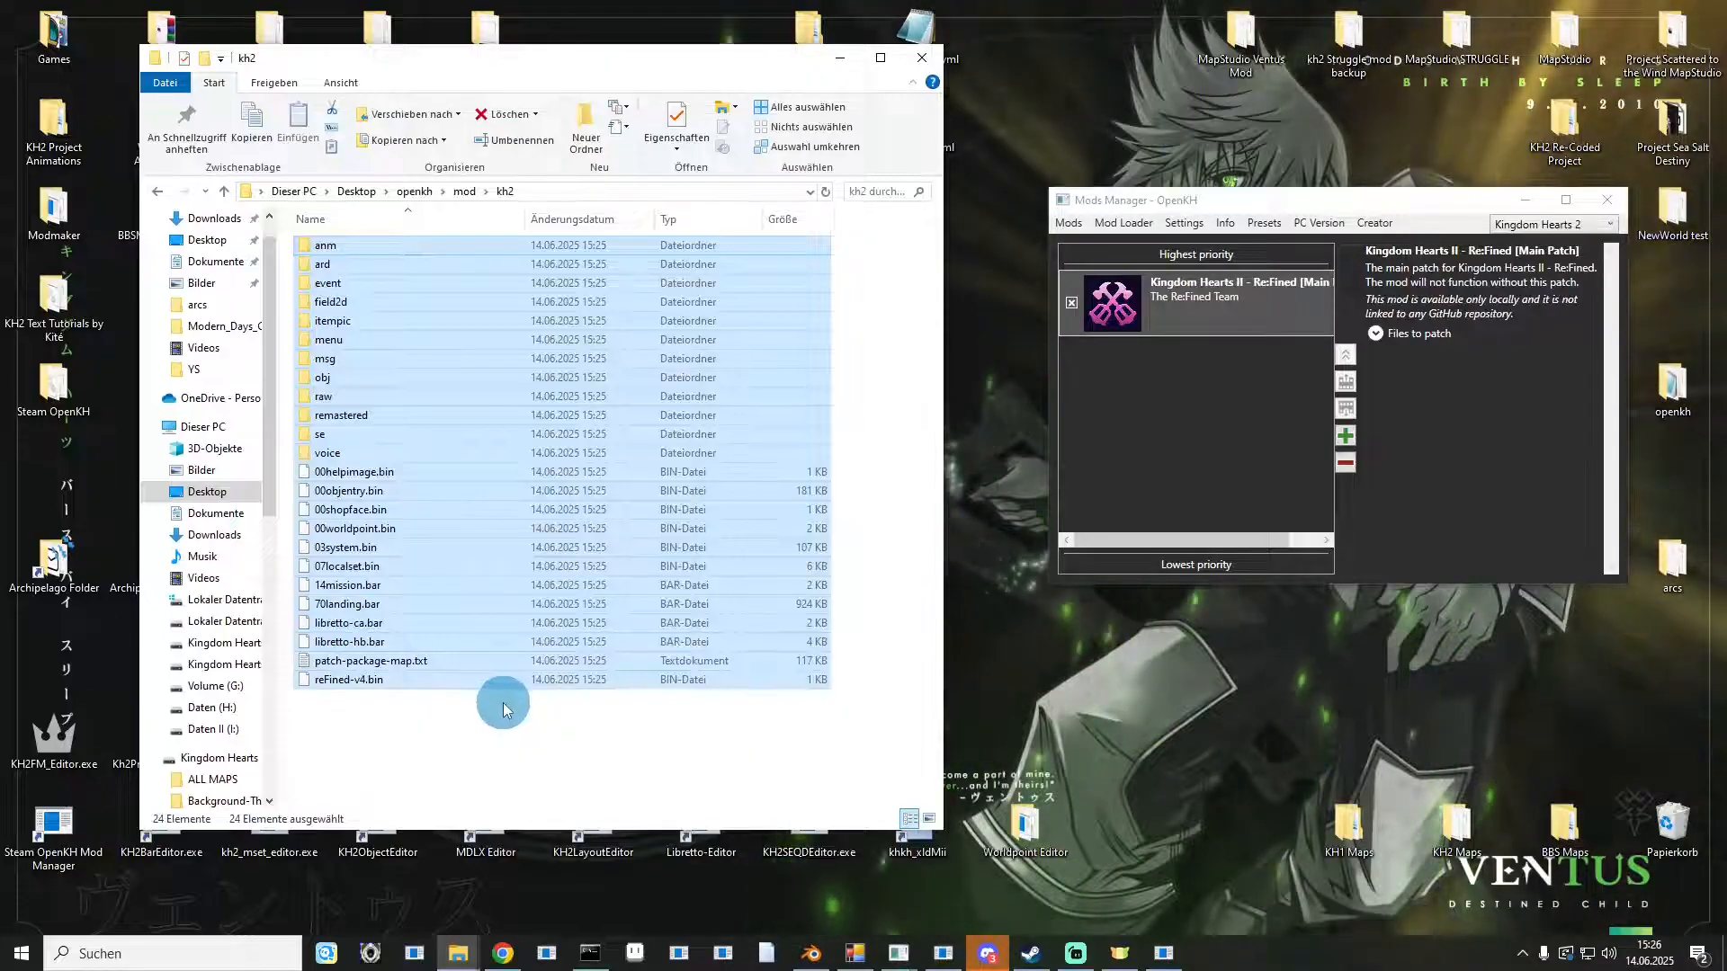
{"action": "left_click", "coordinate": [686, 791]}
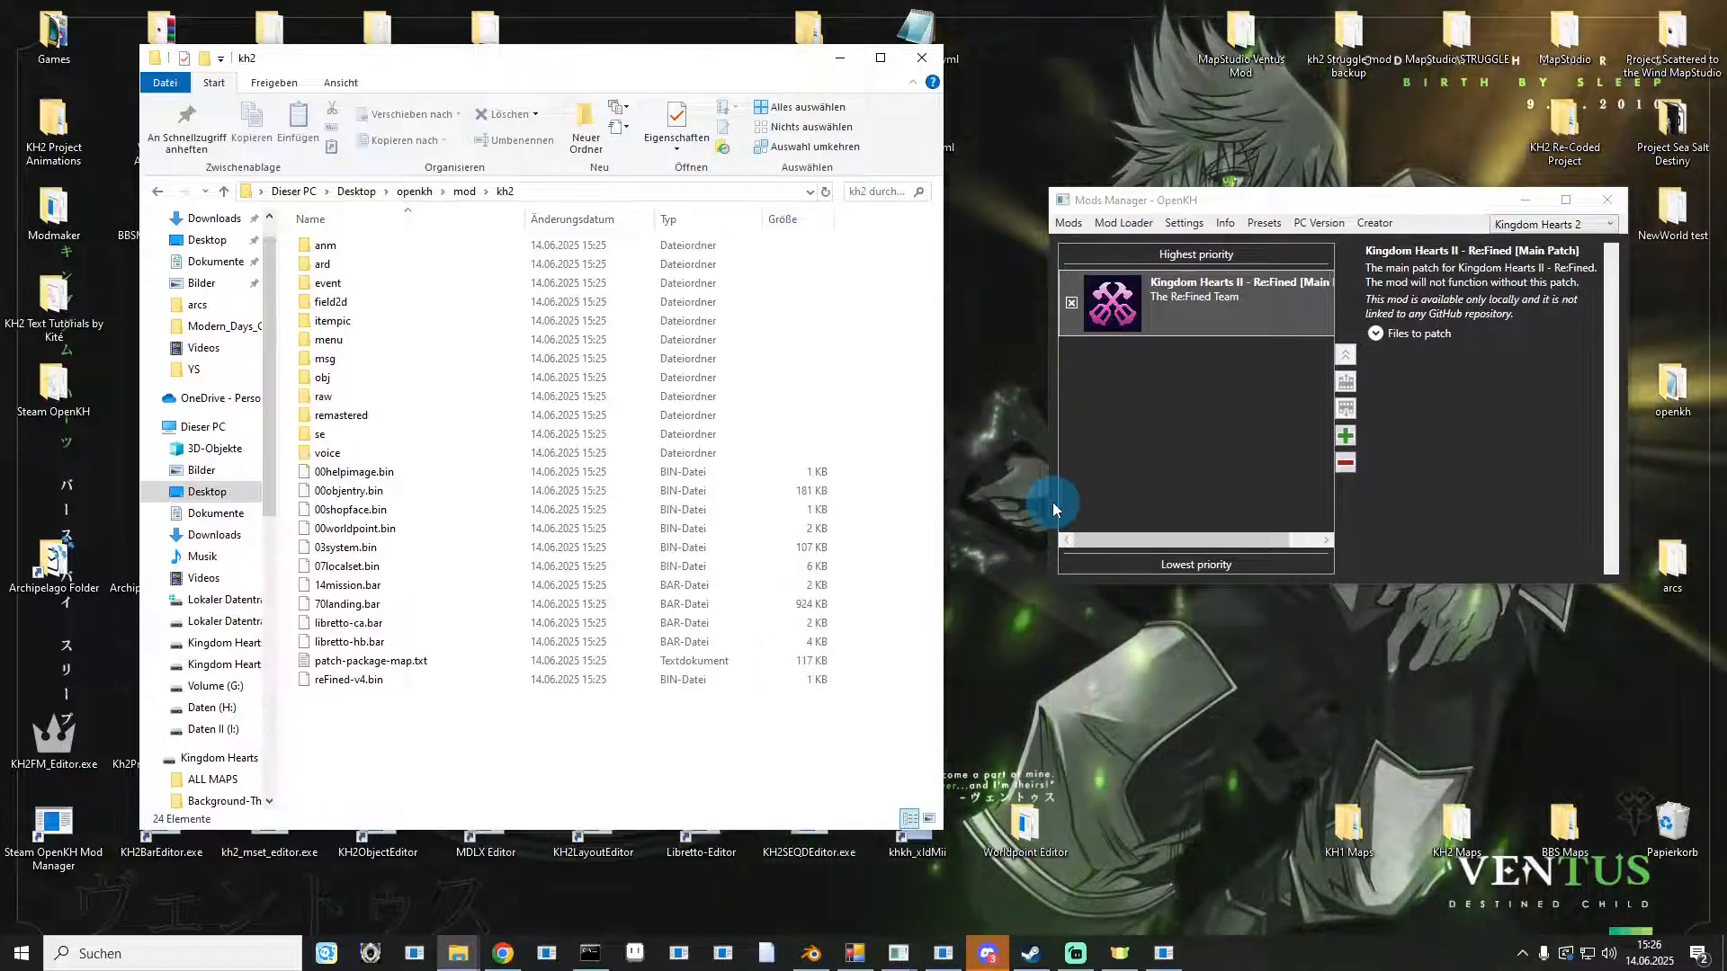
Launch the game with the Mod Loader's Run Only command, allowing the unverified game executable to run.
{"action": "left_click", "coordinate": [1122, 223]}
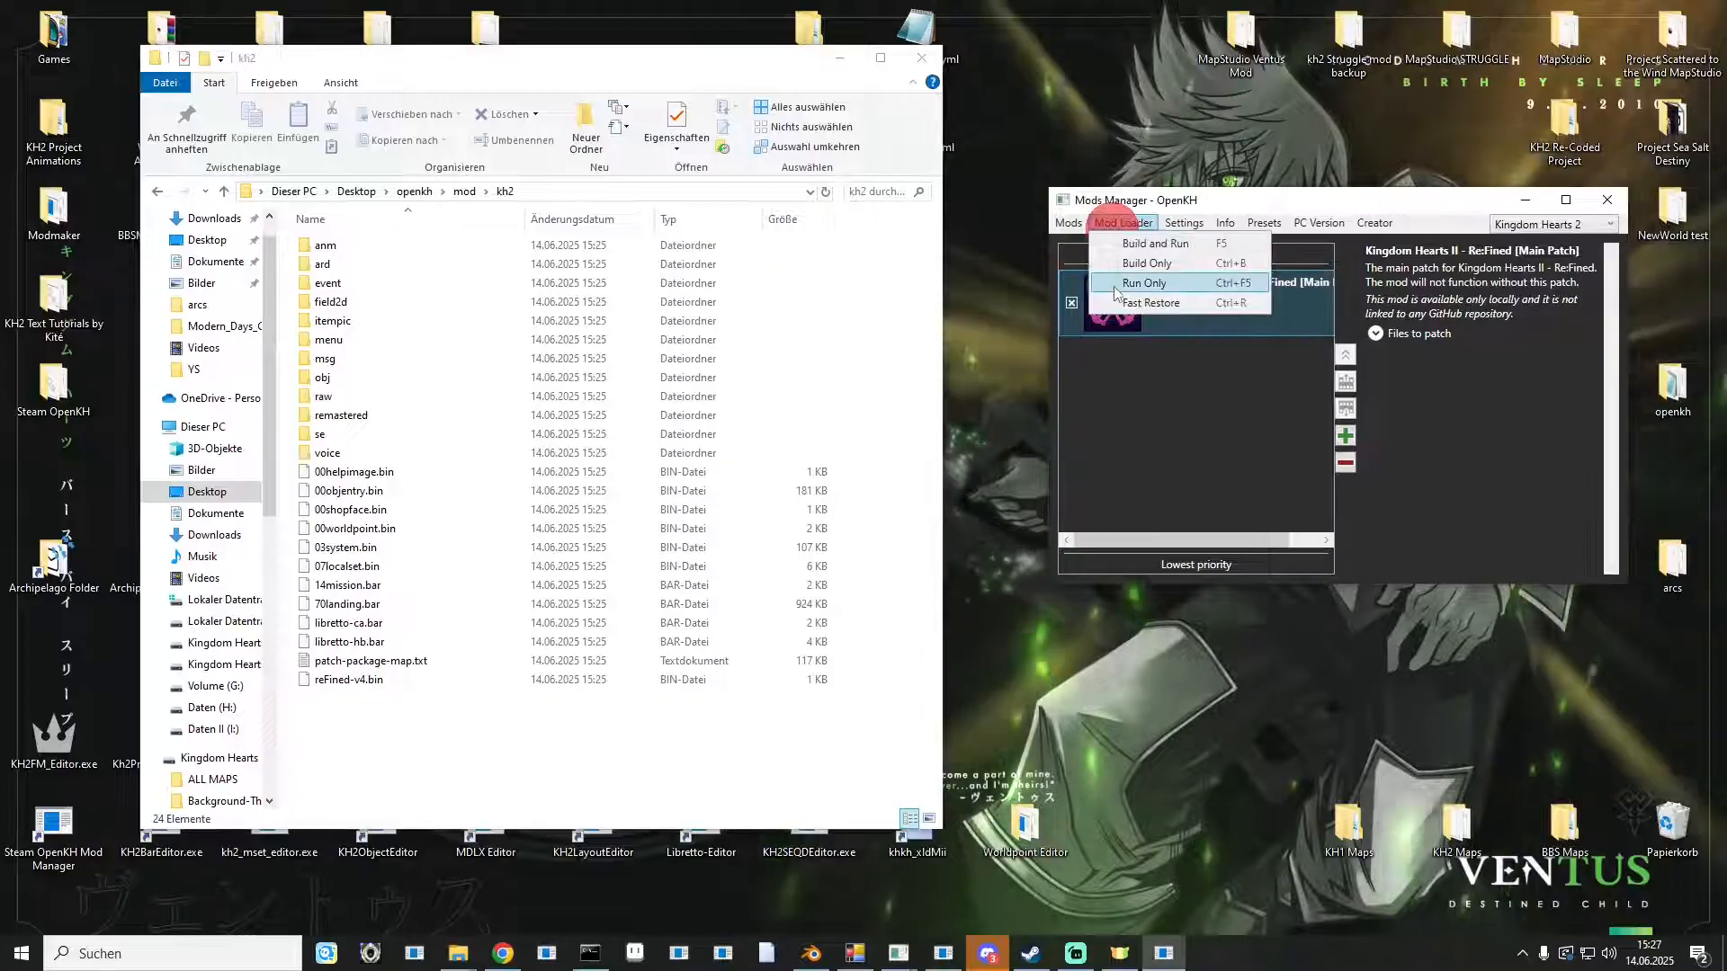
{"action": "left_click", "coordinate": [1115, 292]}
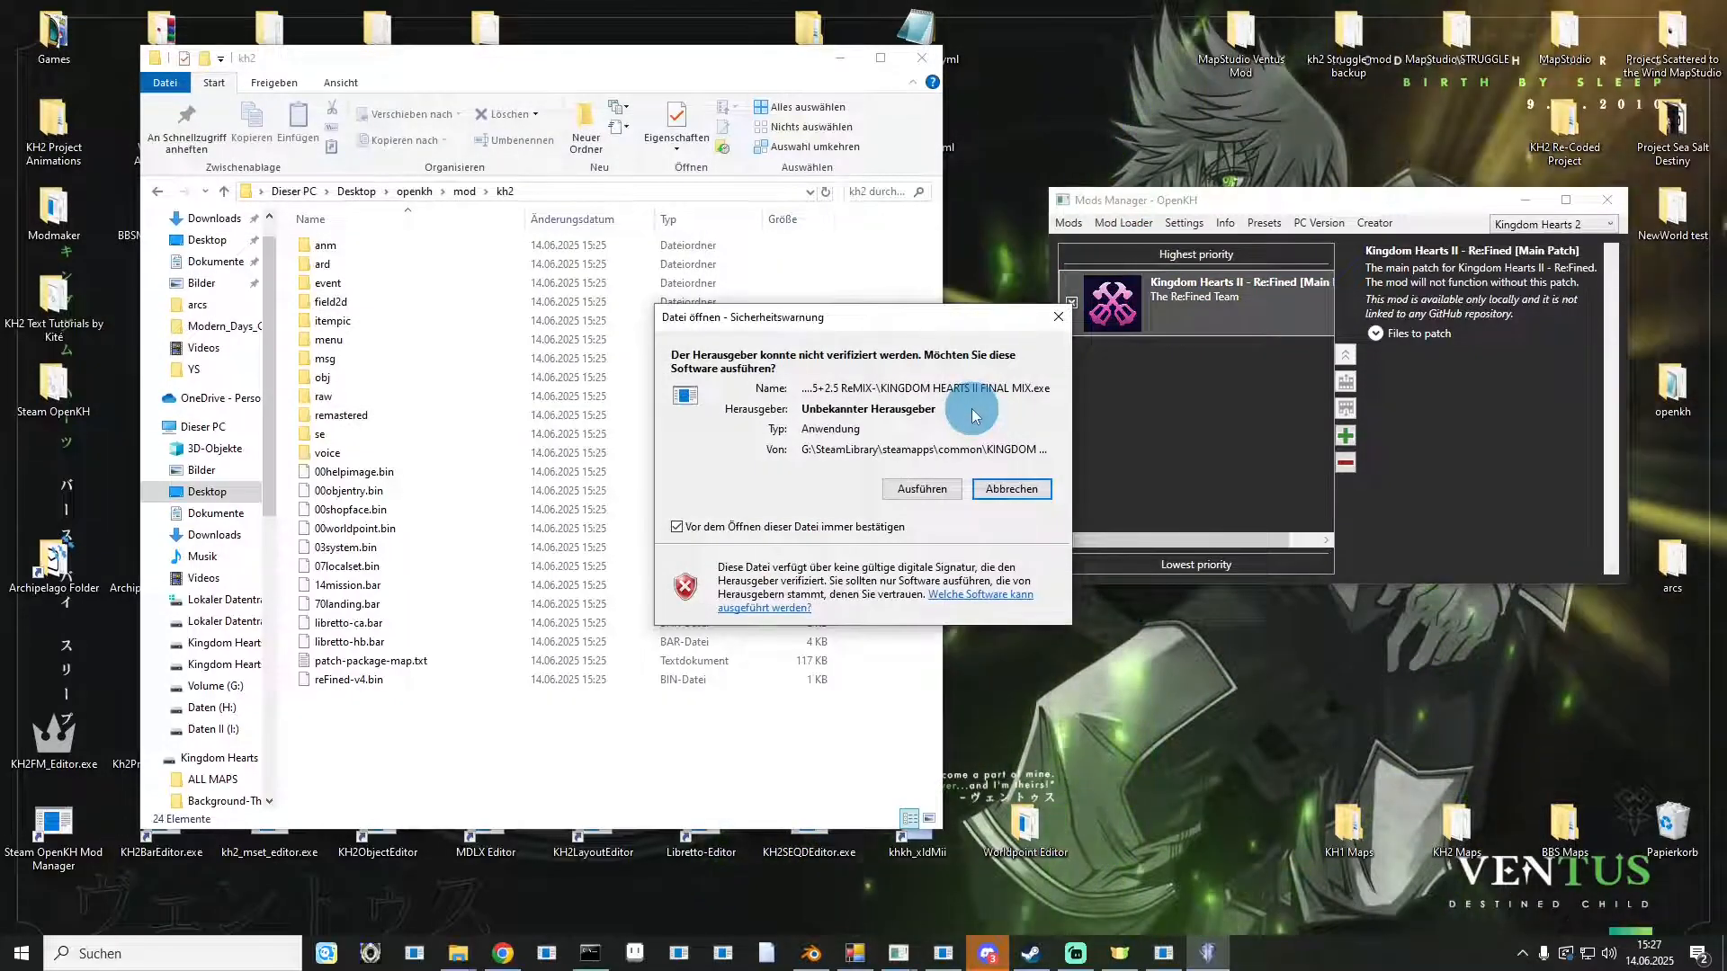
{"action": "left_click", "coordinate": [913, 495]}
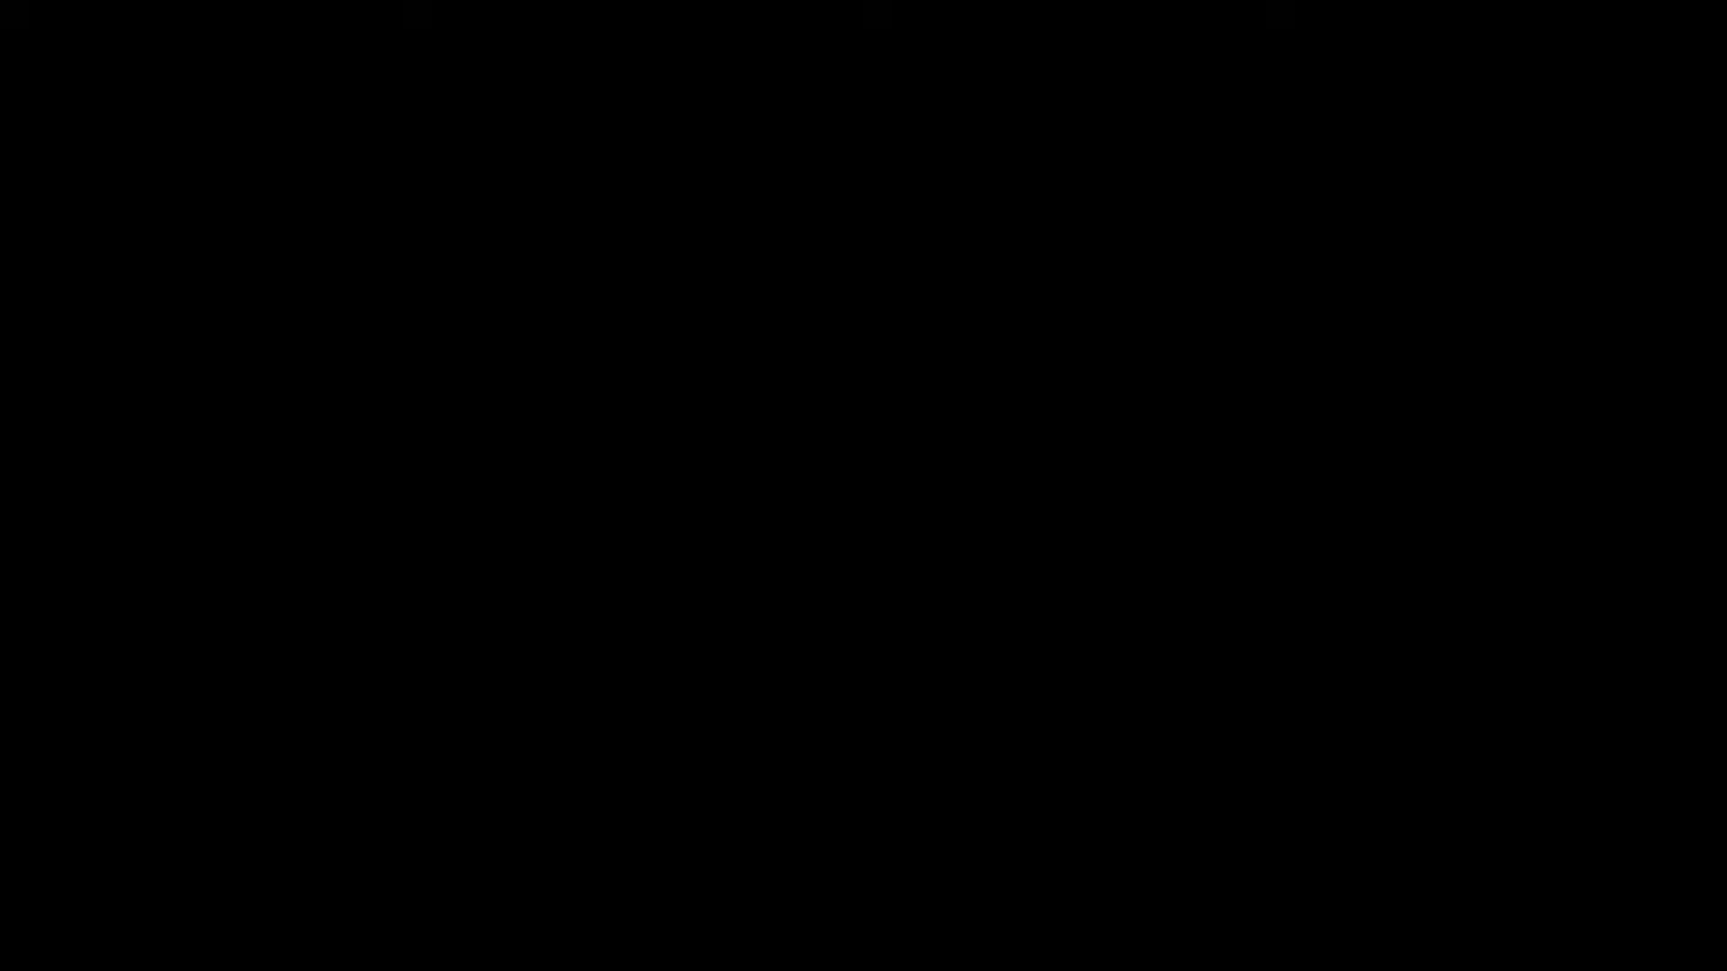
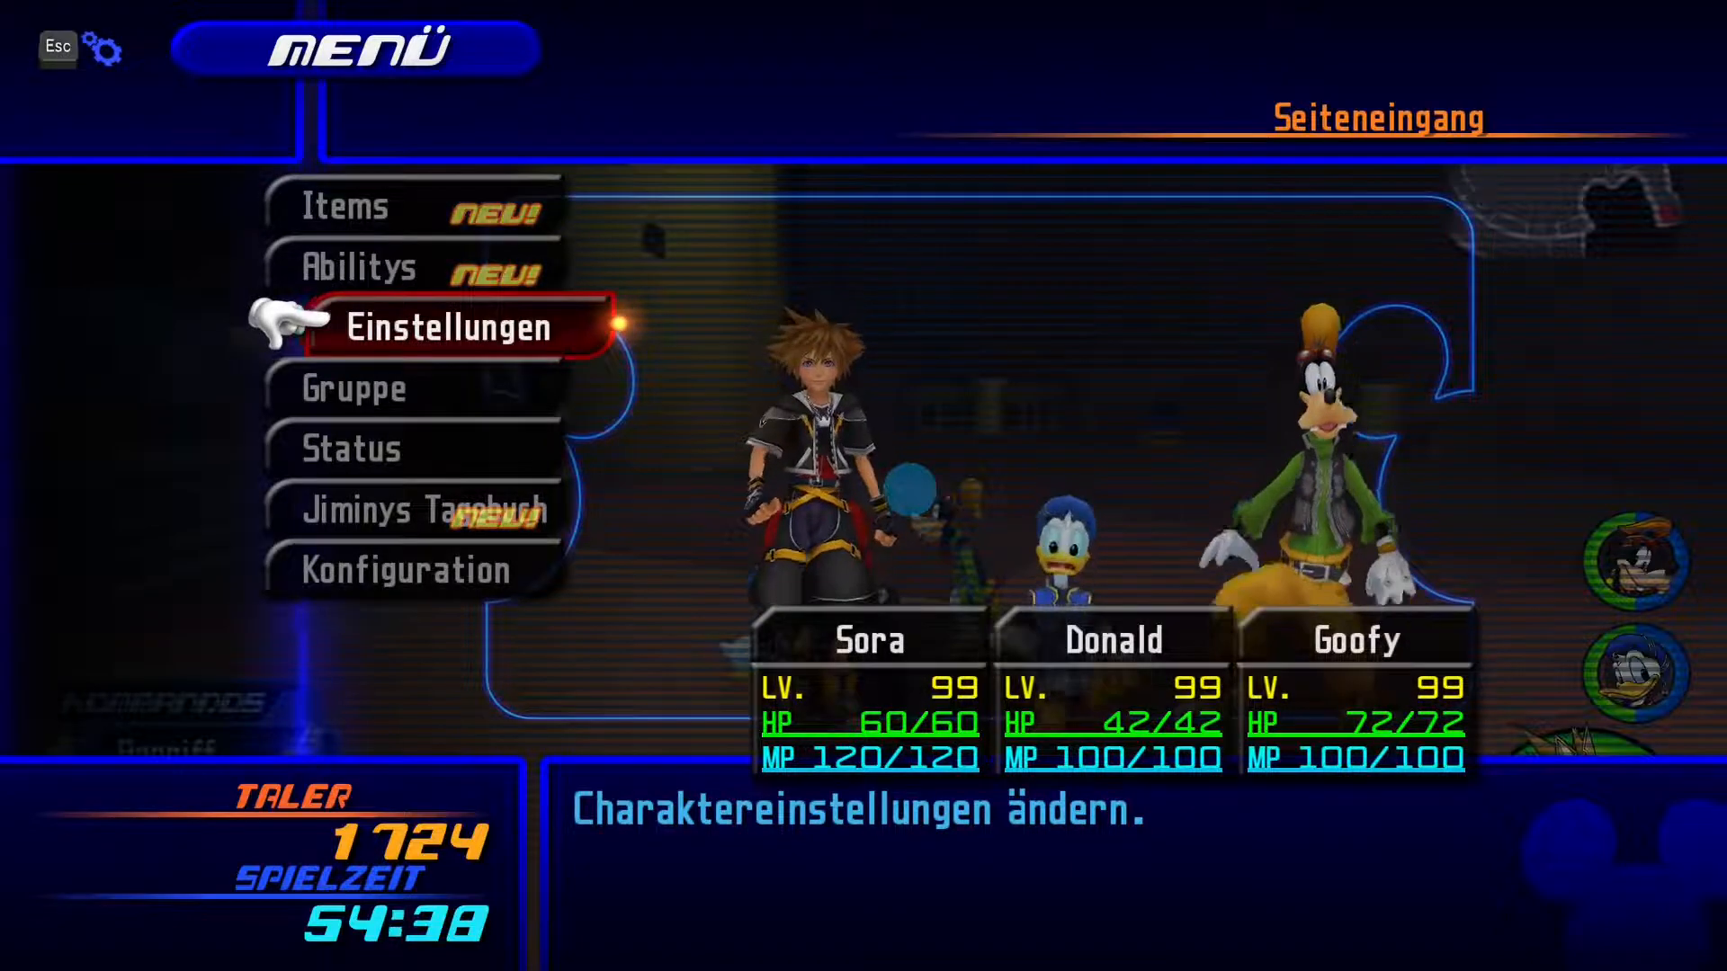
Open Sora's ability list in the game's pause menu and browse through the available abilities.
{"action": "key", "text": "Up"}
{"action": "key", "text": "Return"}
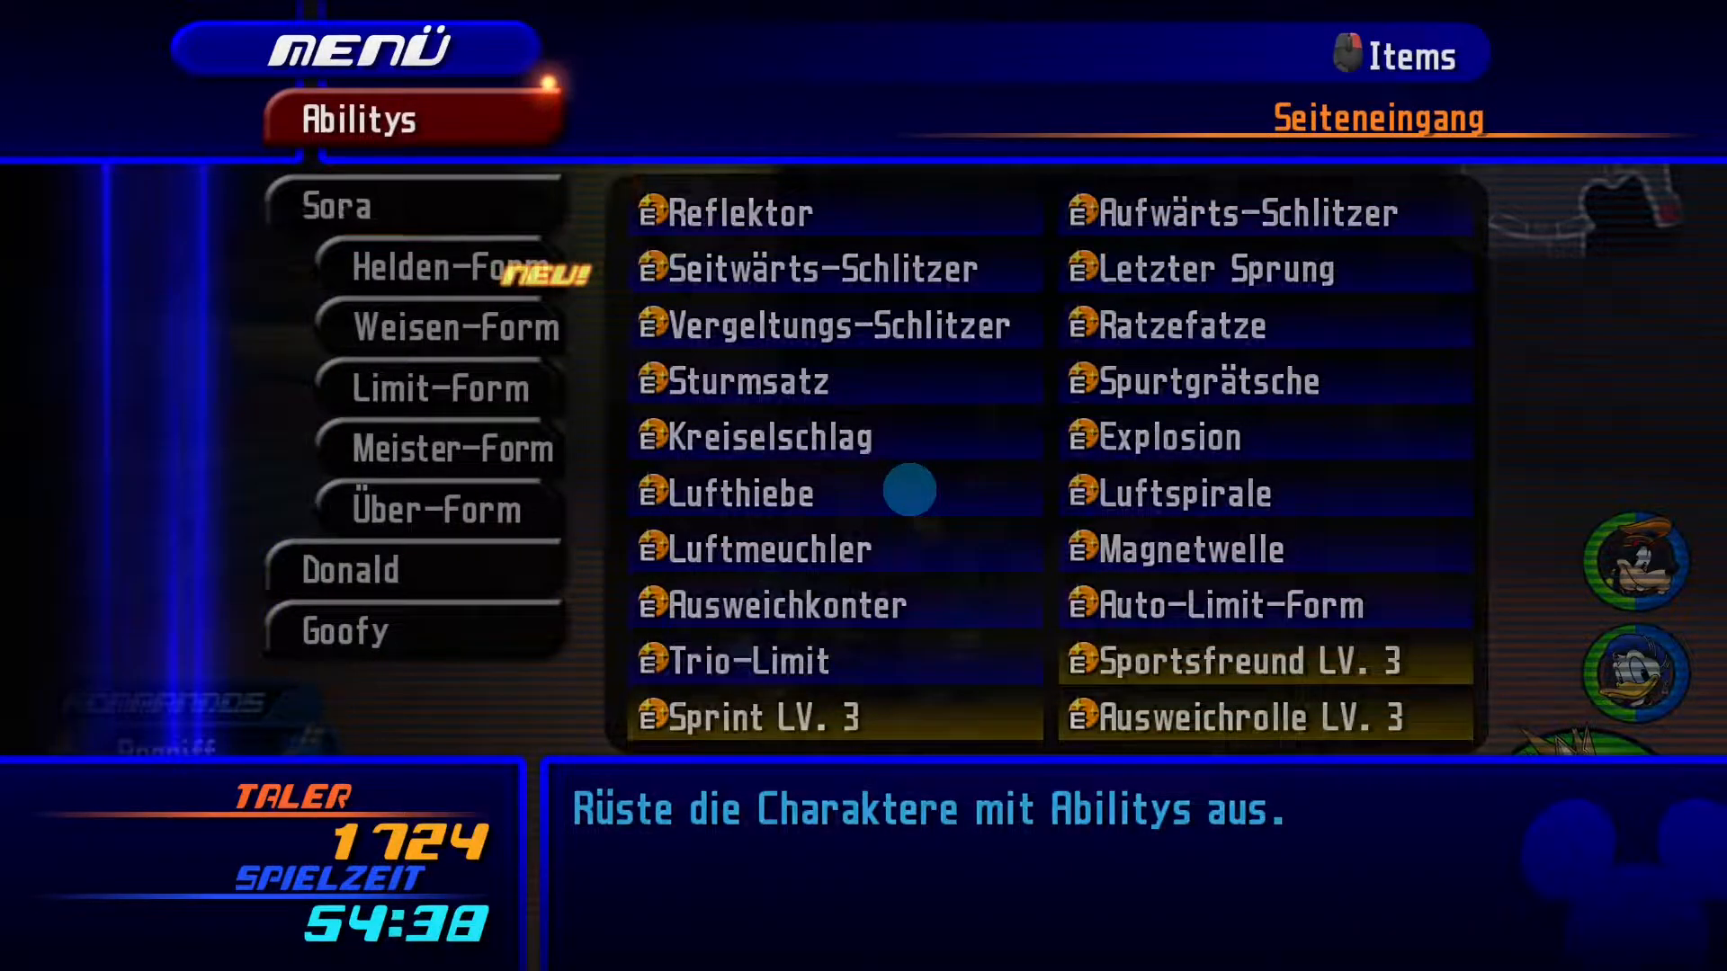
{"action": "key", "text": "Return"}
{"action": "key", "text": "Up"}
{"action": "key", "text": "Down"}
{"action": "key", "text": "Down"}
{"action": "key", "text": "Down"}
{"action": "key", "text": "Down"}
{"action": "key", "text": "Down"}
{"action": "key", "text": "Down"}
{"action": "key", "text": "Down"}
{"action": "key", "text": "Down"}
{"action": "key", "text": "Down"}
{"action": "key", "text": "Down"}
{"action": "key", "text": "Down"}
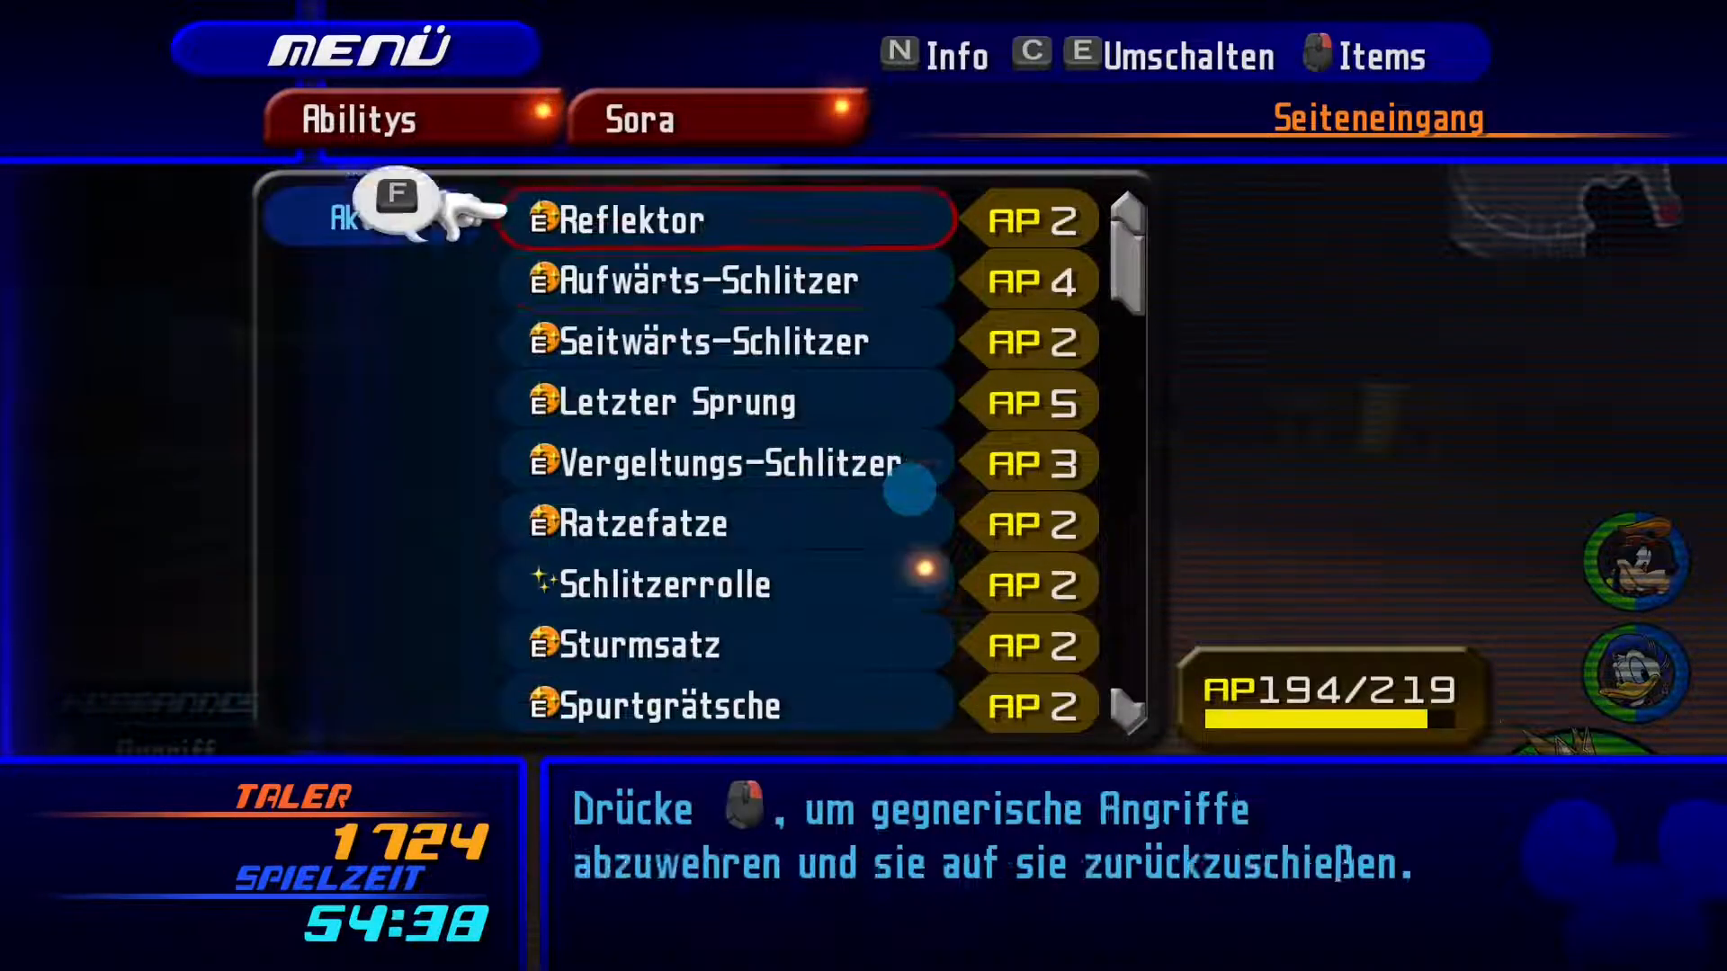
{"action": "key", "text": "Down"}
{"action": "key", "text": "Down"}
{"action": "key", "text": "Down"}
{"action": "key", "text": "Down"}
{"action": "key", "text": "Down"}
{"action": "key", "text": "Down"}
{"action": "key", "text": "Down"}
{"action": "key", "text": "Down"}
{"action": "key", "text": "Down"}
{"action": "key", "text": "Down"}
{"action": "key", "text": "Down"}
{"action": "key", "text": "Down"}
{"action": "key", "text": "Down"}
{"action": "key", "text": "Down"}
{"action": "key", "text": "Down"}
{"action": "key", "text": "Down"}
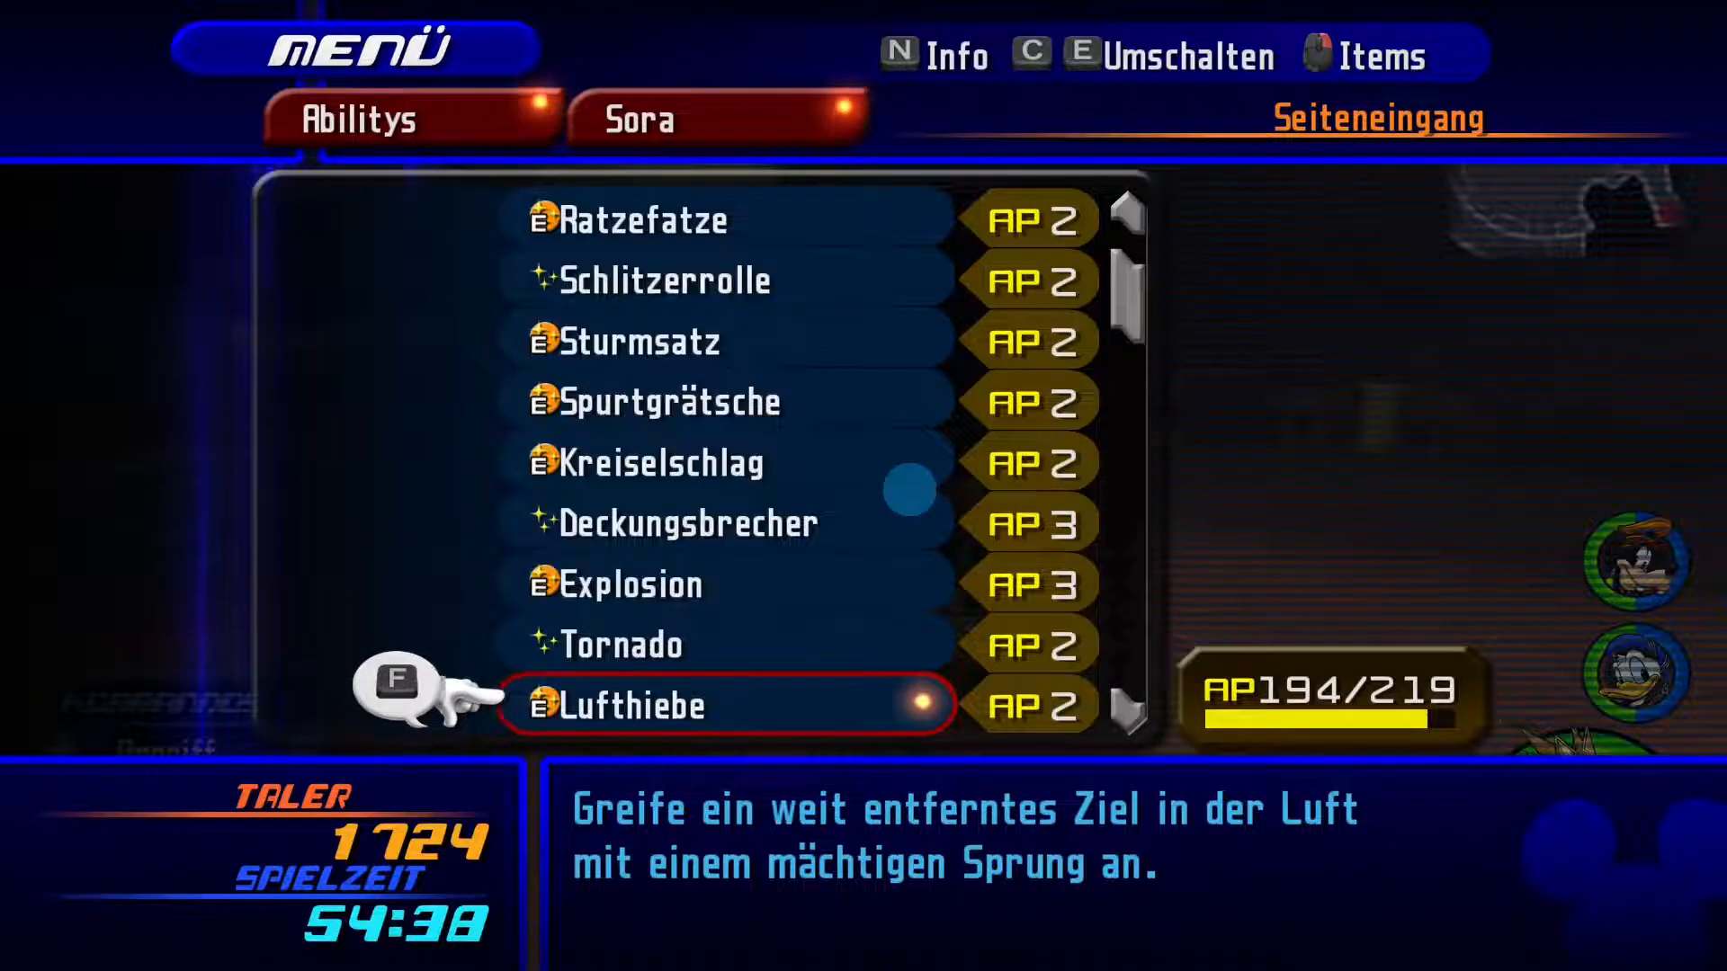
{"action": "key", "text": "Down"}
{"action": "key", "text": "Down"}
{"action": "key", "text": "Down"}
{"action": "key", "text": "Down"}
{"action": "key", "text": "Down"}
{"action": "key", "text": "Down"}
{"action": "key", "text": "Down"}
{"action": "key", "text": "Down"}
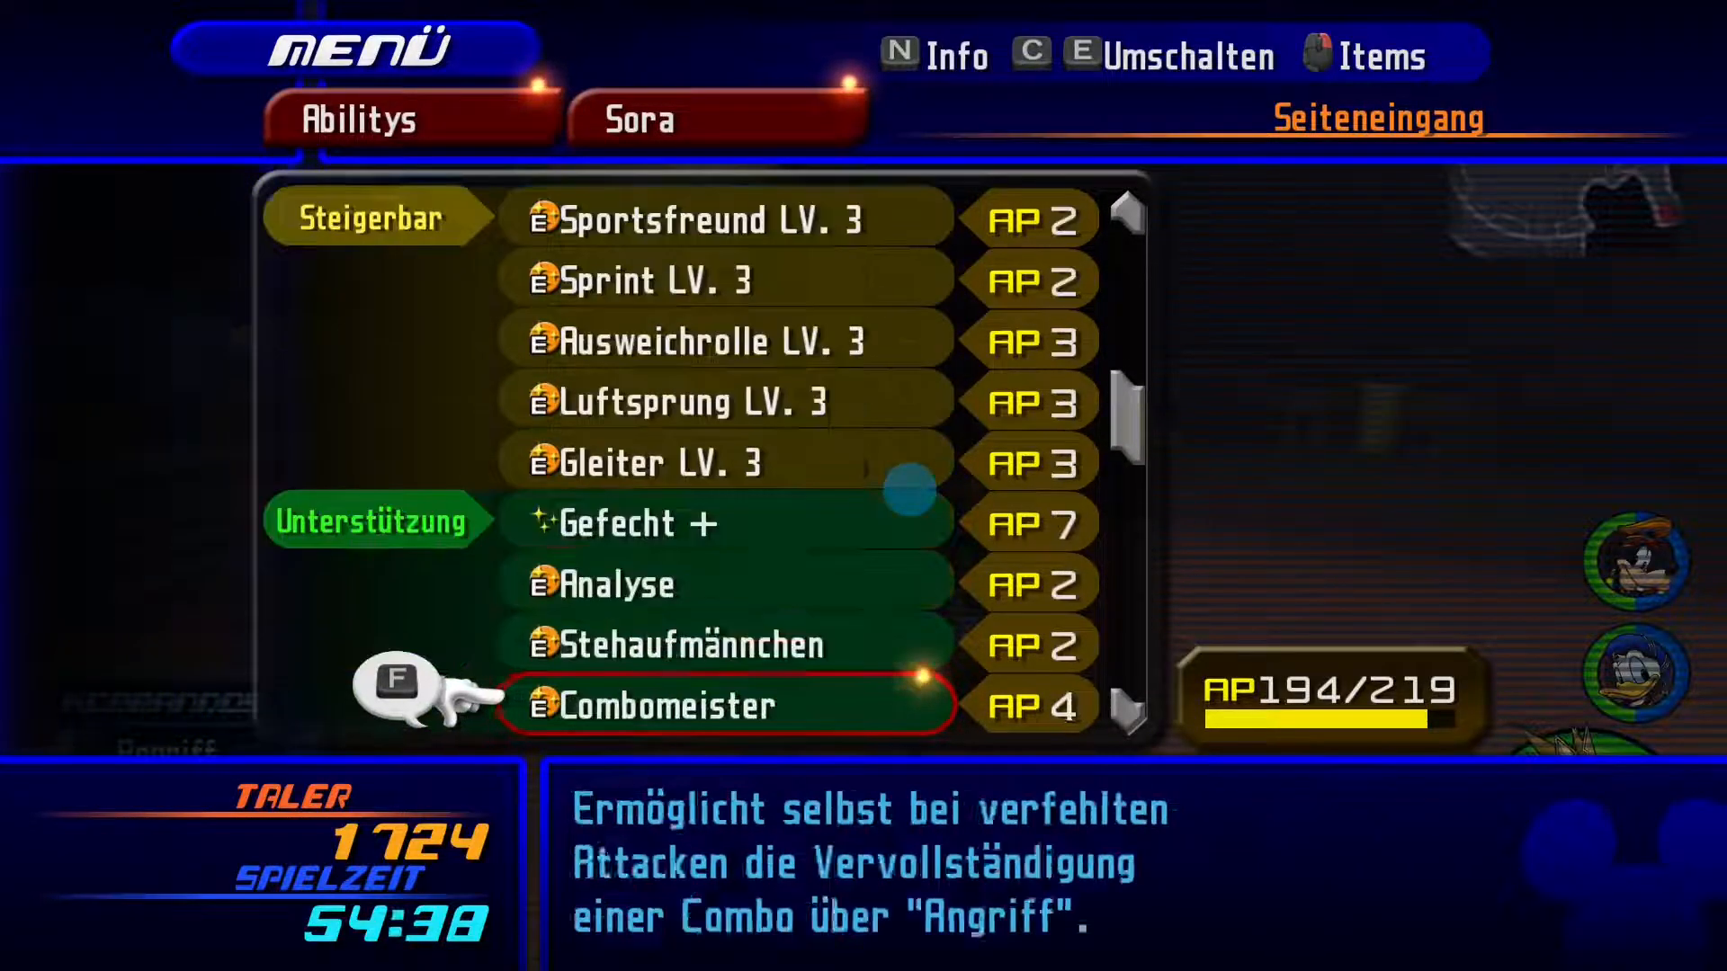
{"action": "key", "text": "Up"}
{"action": "key", "text": "Up"}
{"action": "key", "text": "Up"}
{"action": "key", "text": "Up"}
{"action": "key", "text": "Up"}
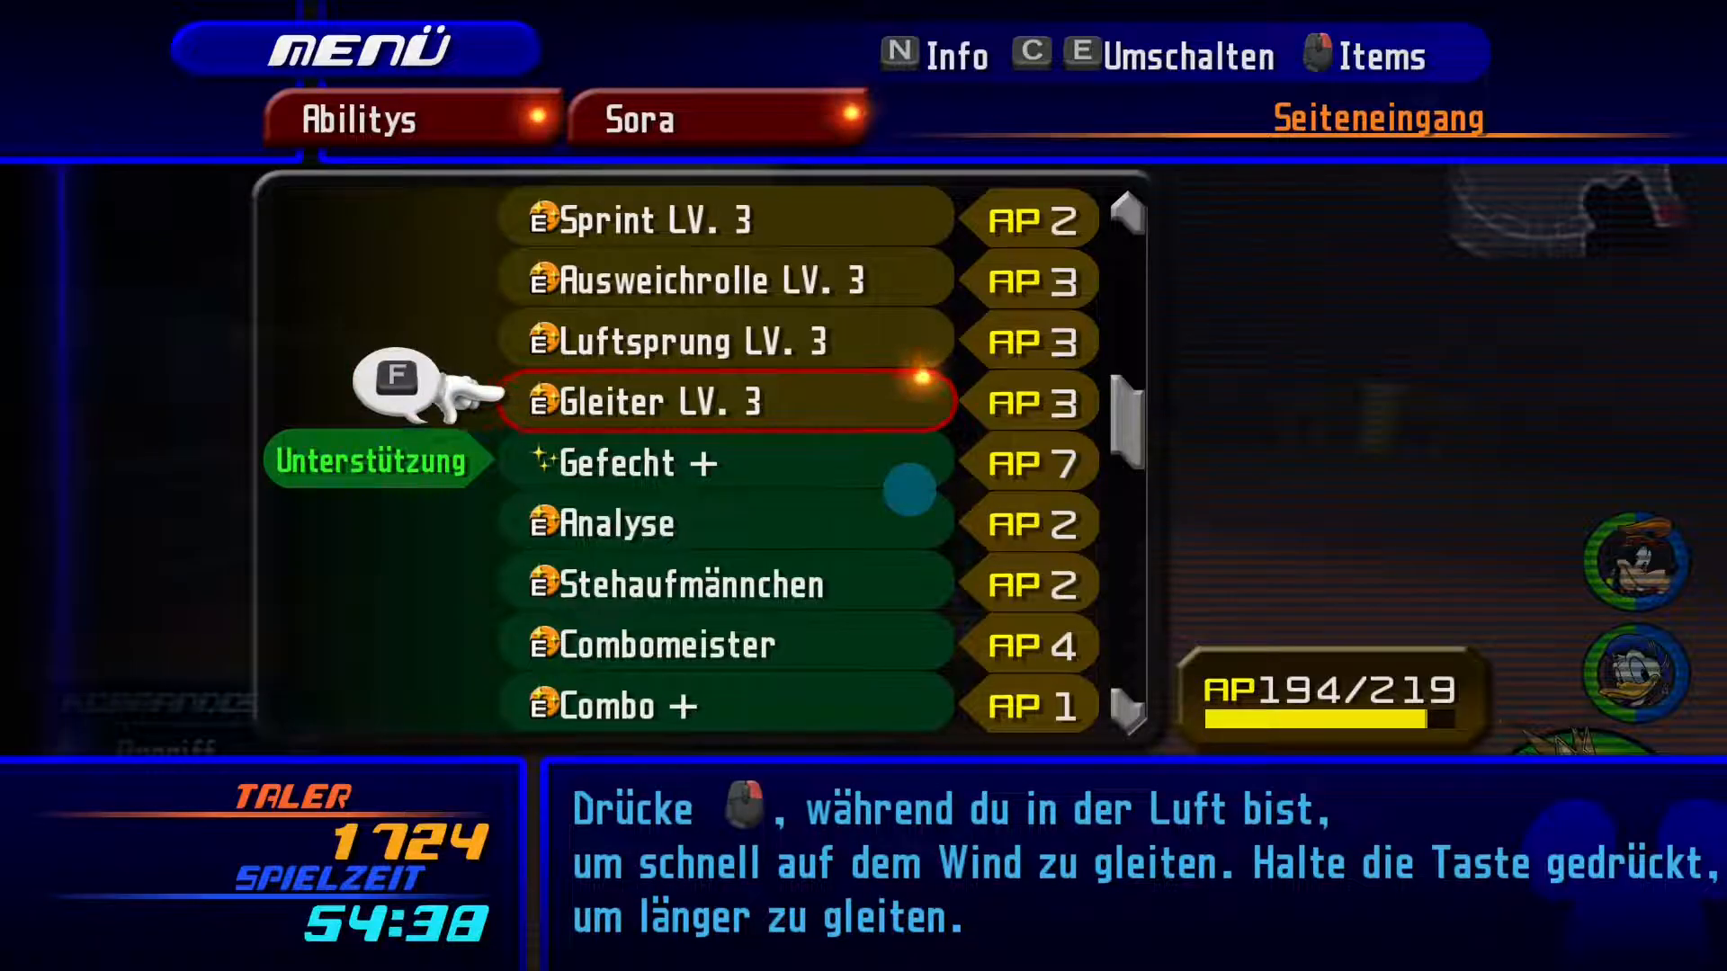
{"action": "key", "text": "Down"}
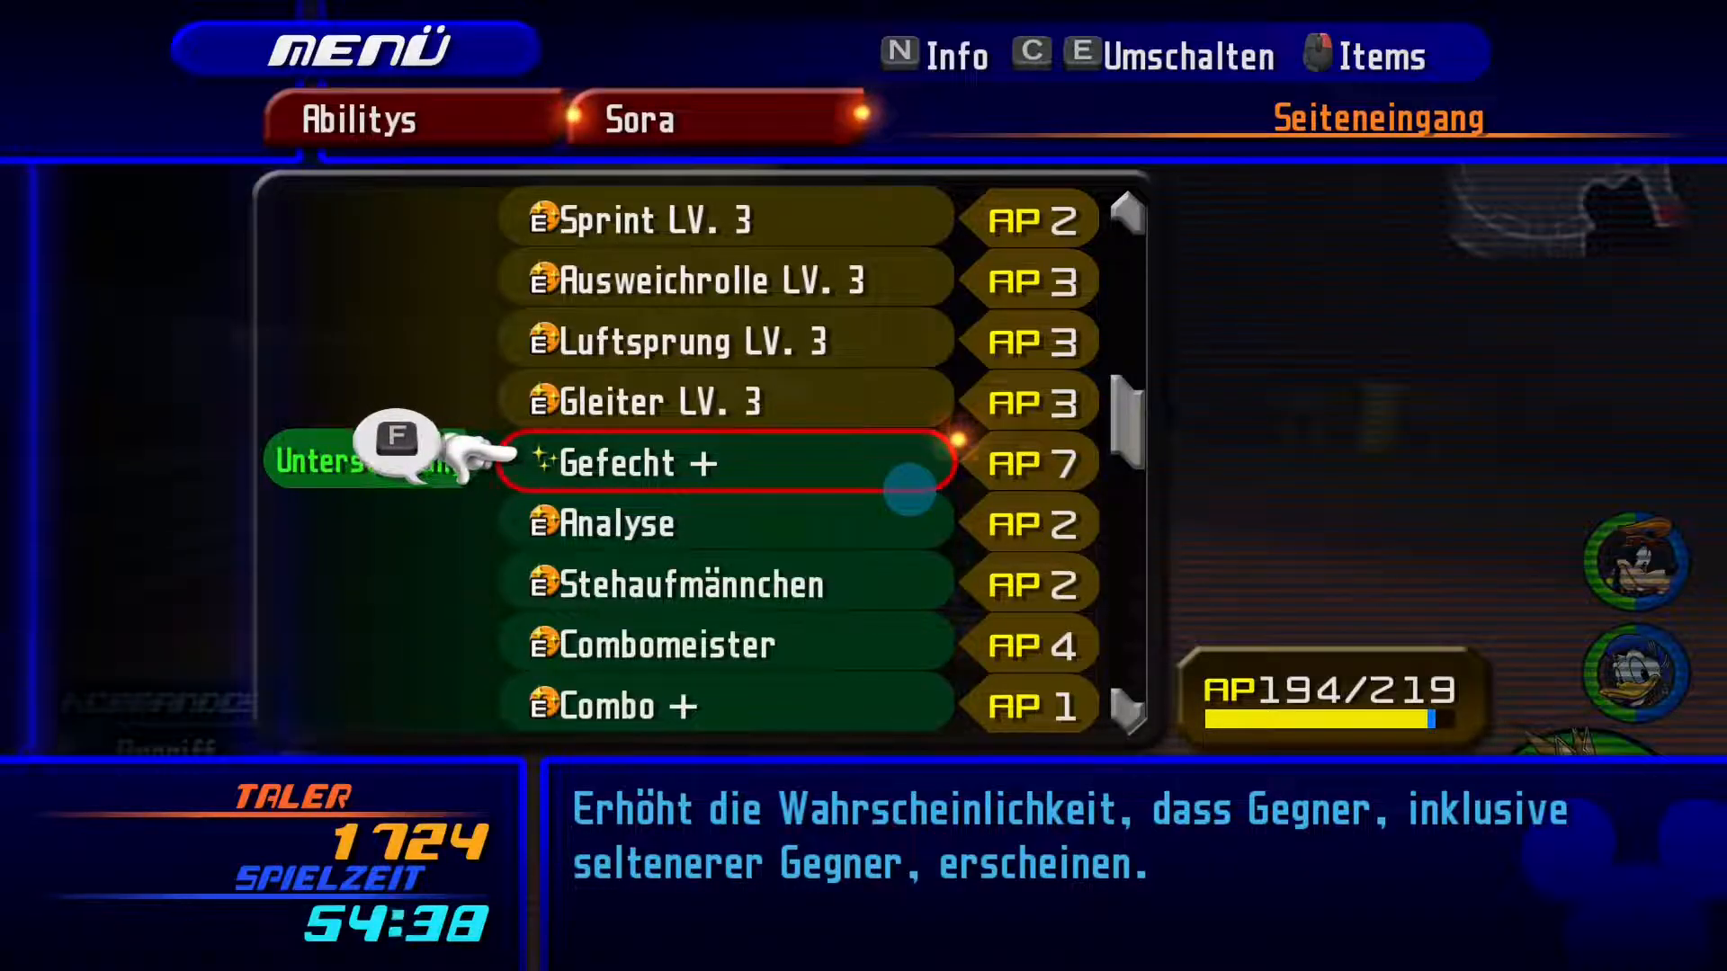
Close the ability and pause menus and quit the game.
{"action": "key", "text": "Escape"}
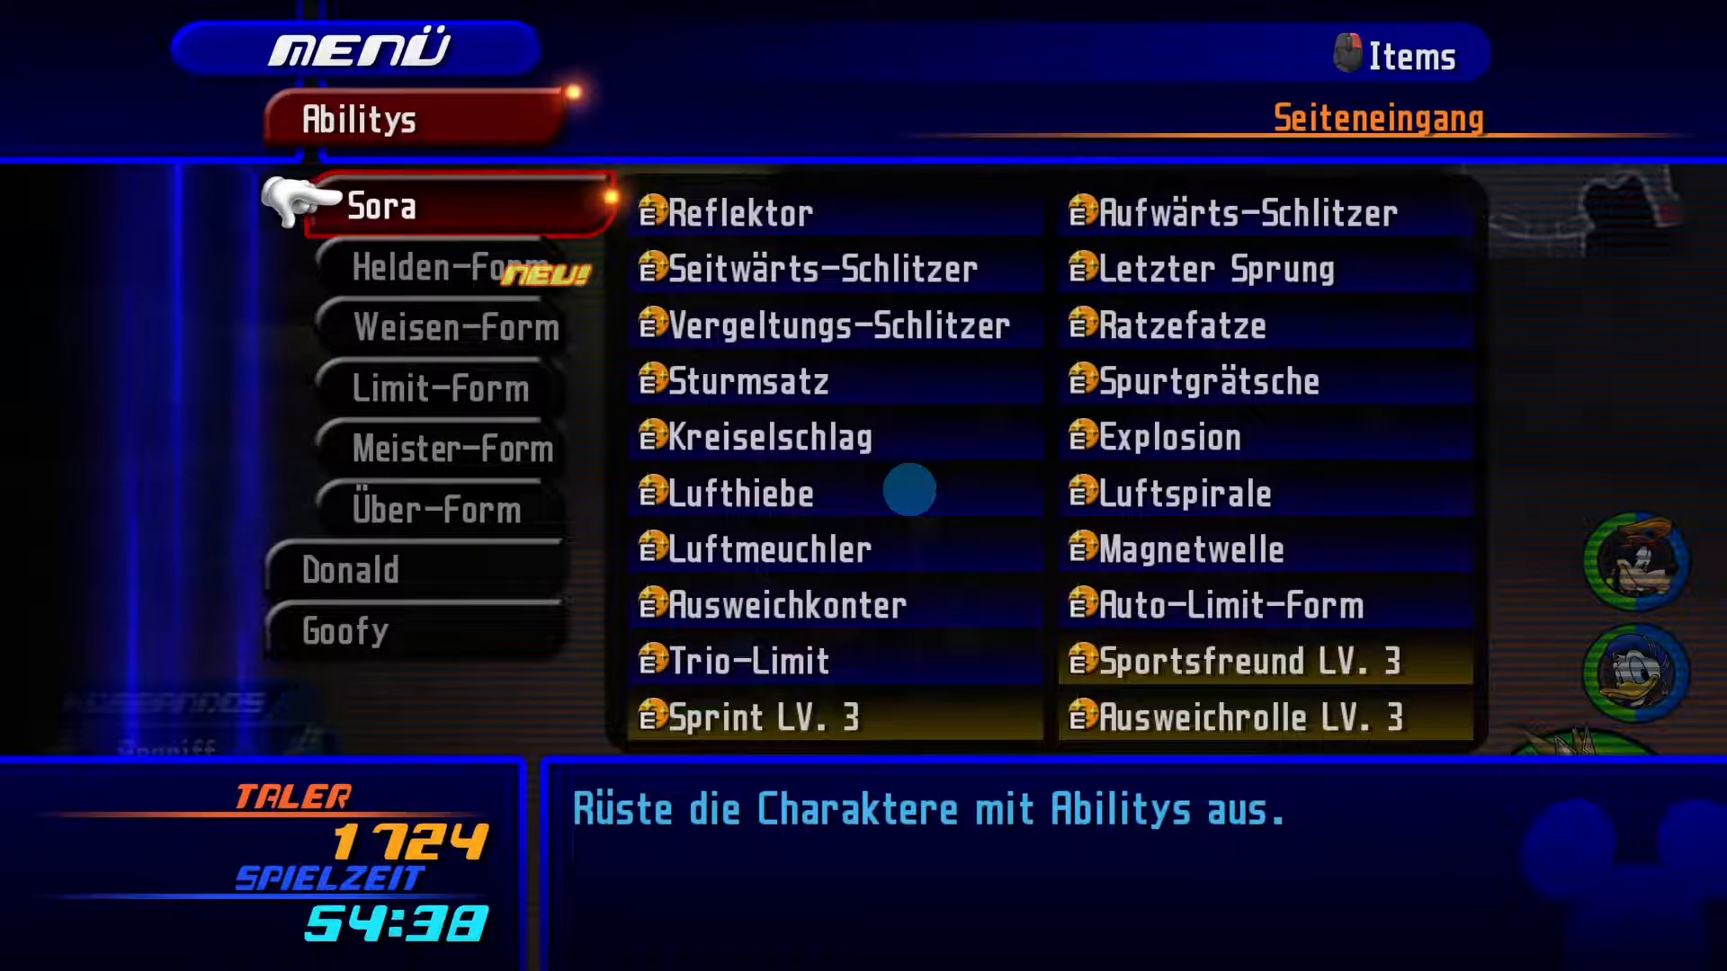
{"action": "key", "text": "Escape"}
{"action": "key", "text": "Escape"}
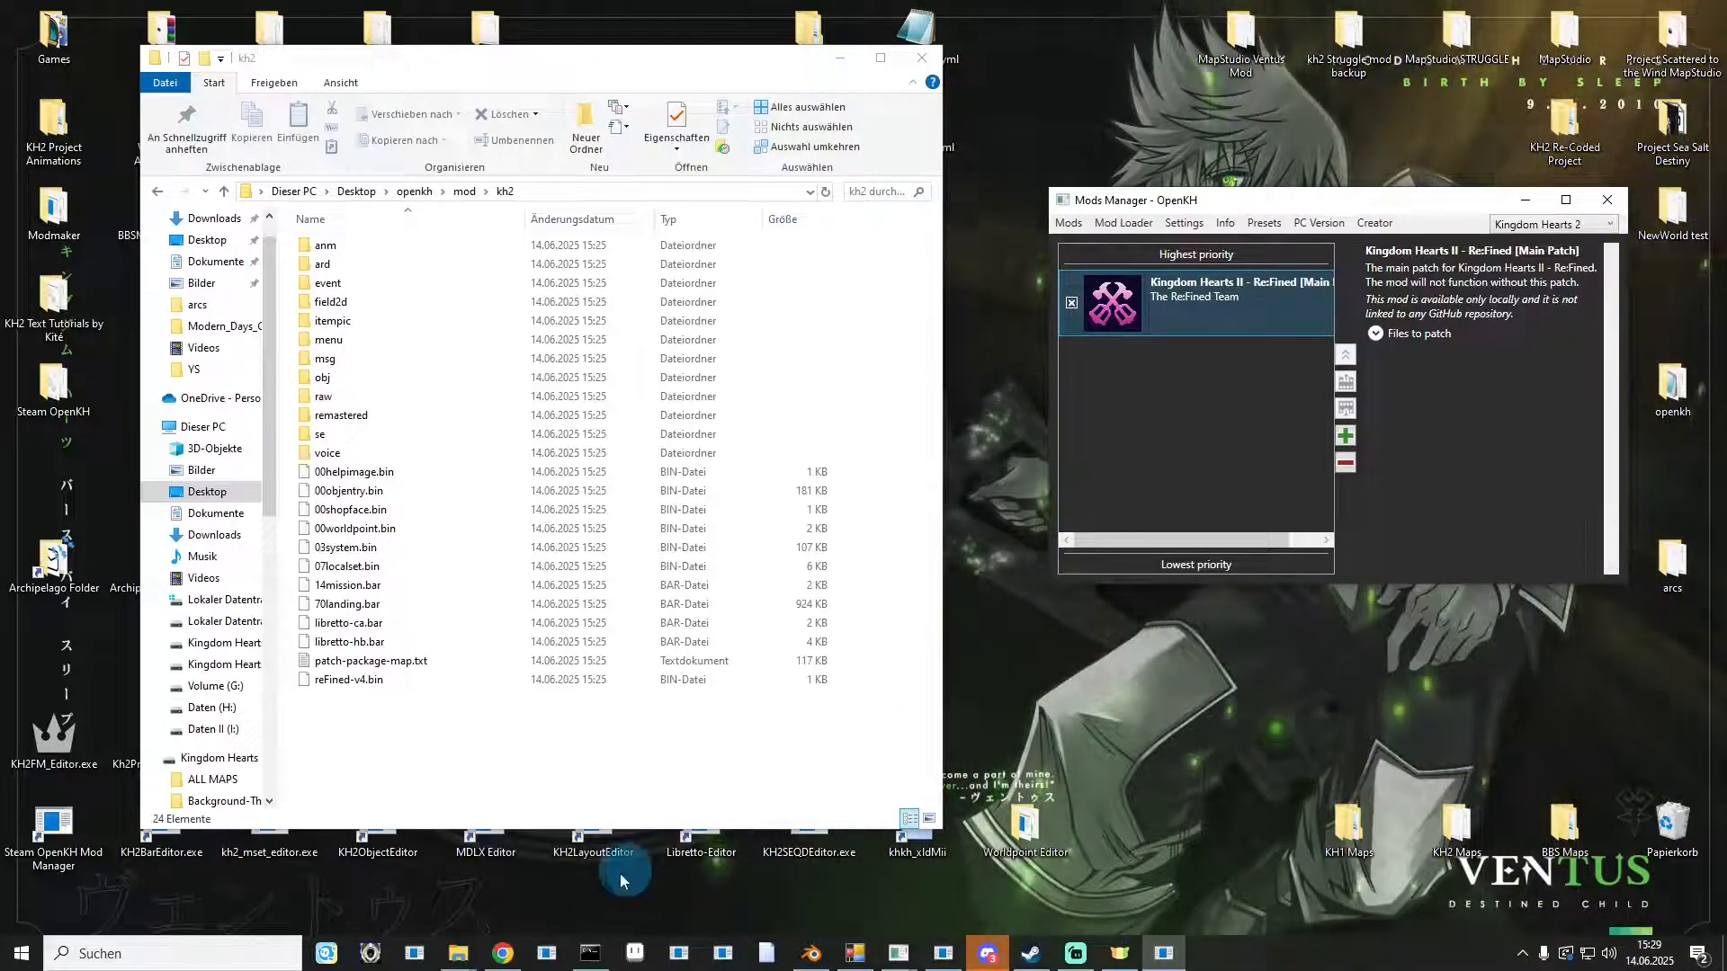
Open the KH-ReFined GitHub organization's KH2-GermanVO repository in the browser and copy its KH-ReFined/KH2-GermanVO path.
{"action": "left_click", "coordinate": [503, 953]}
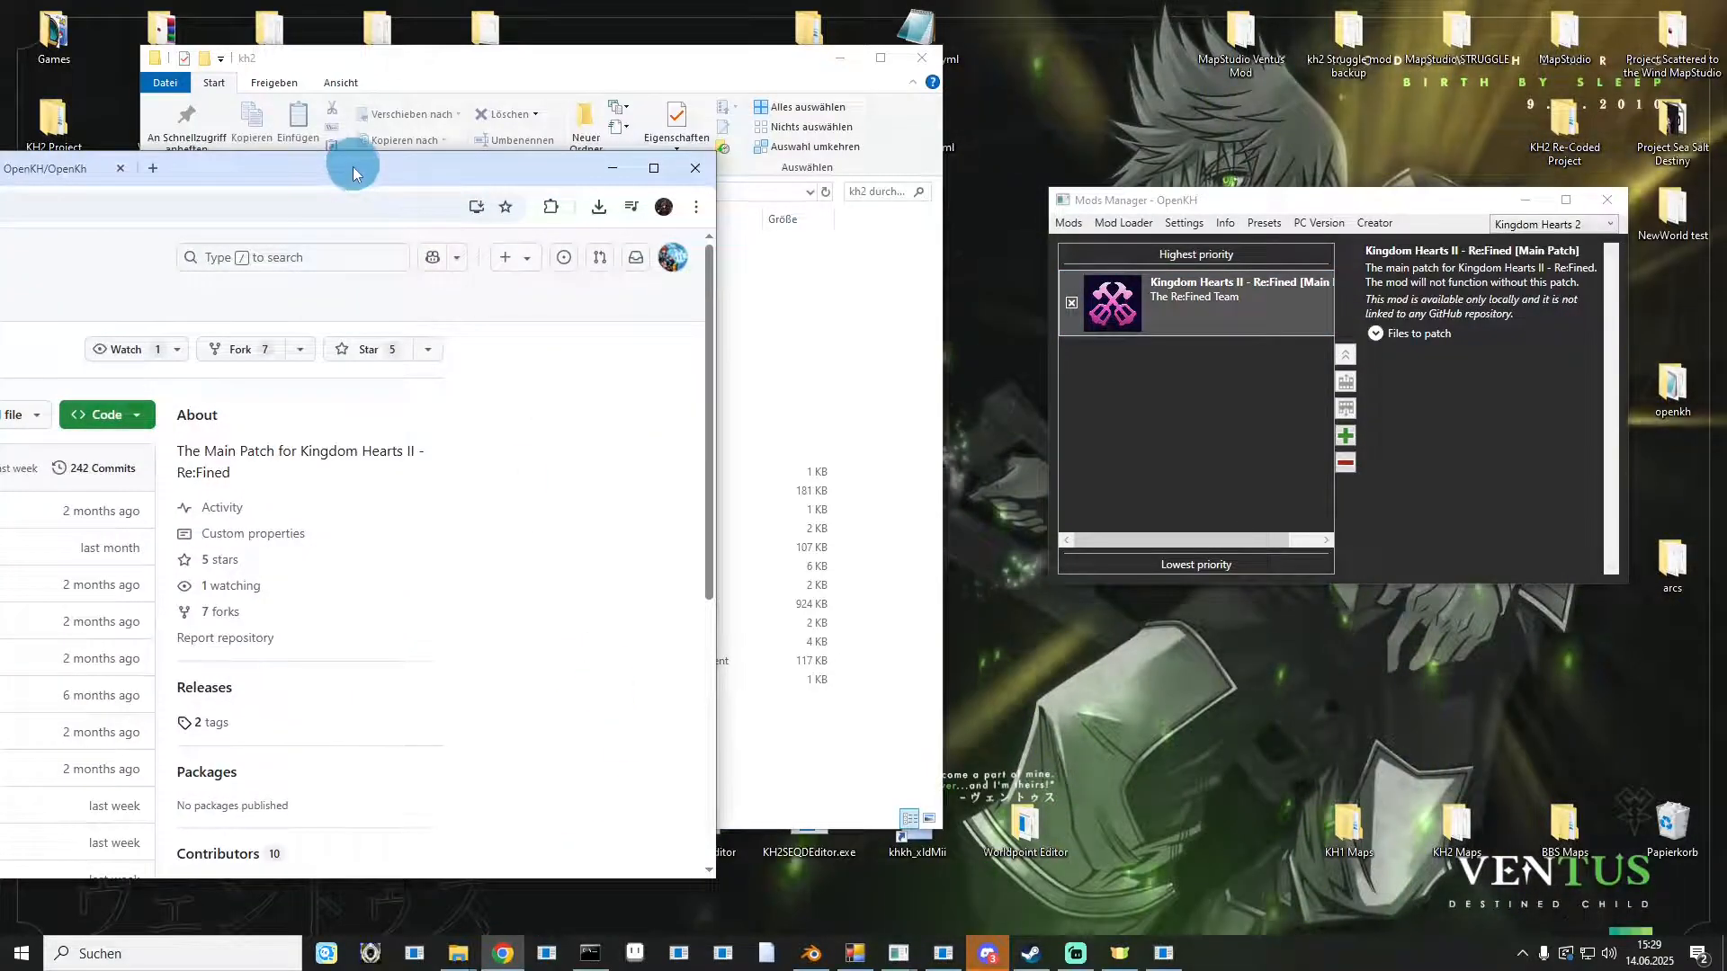
{"action": "left_click_drag", "start_coordinate": [353, 174], "coordinate": [770, 9]}
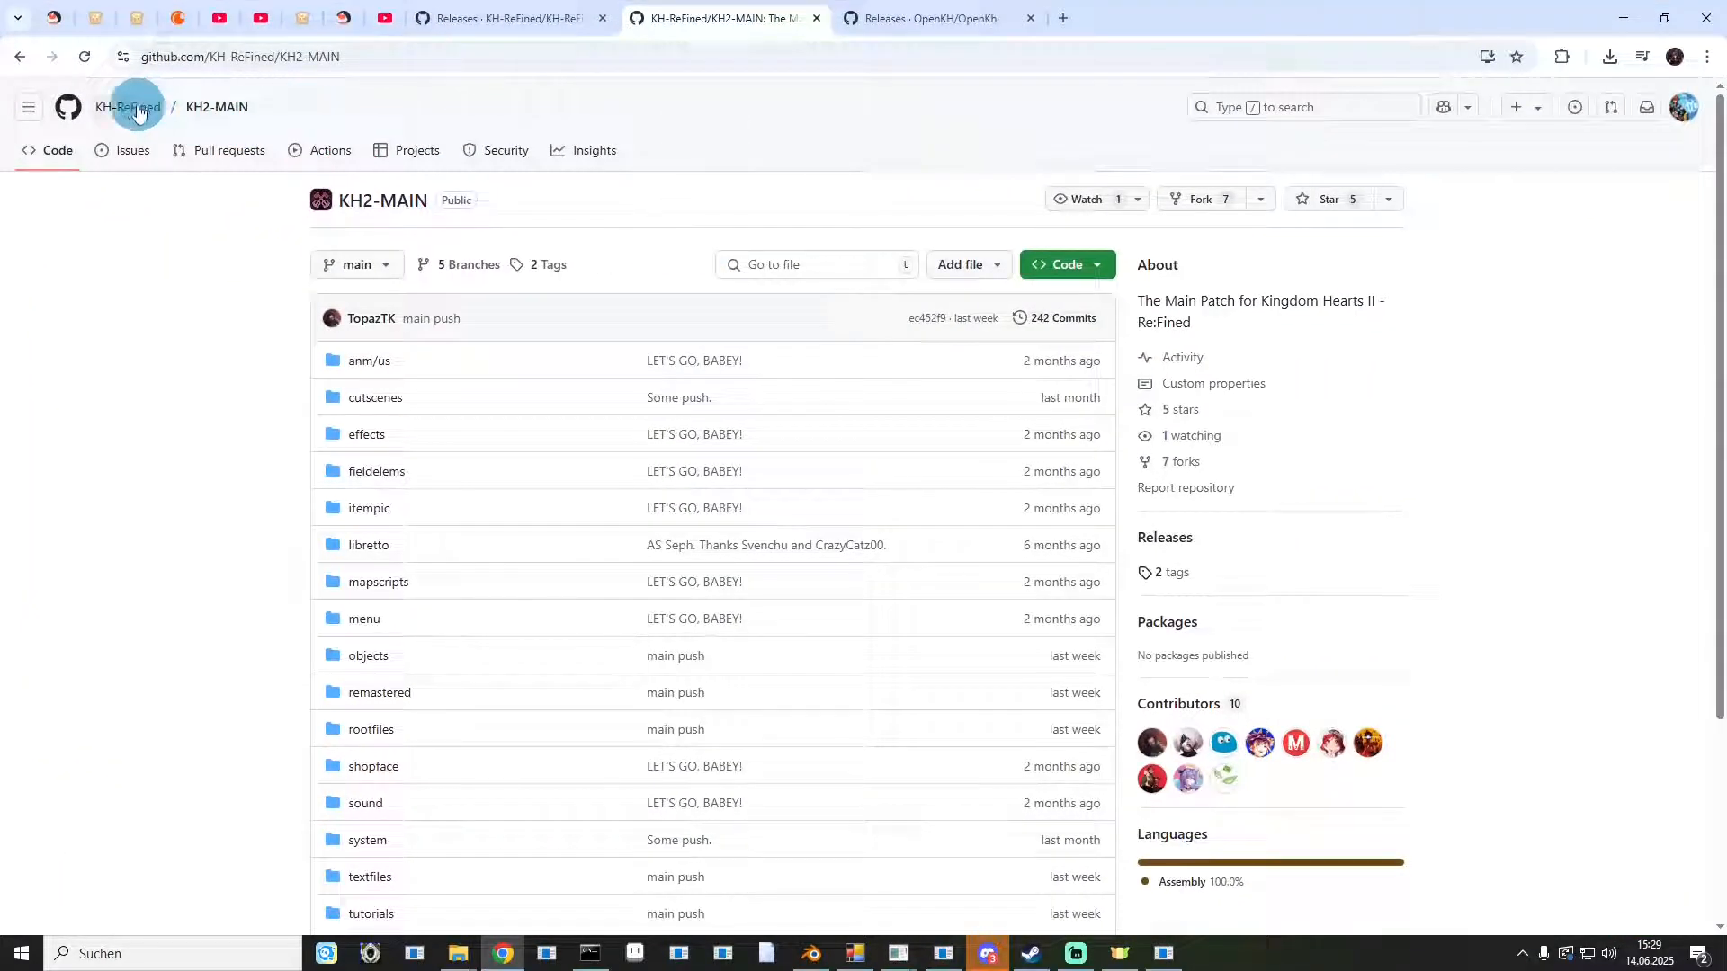
{"action": "mouse_move", "coordinate": [135, 117]}
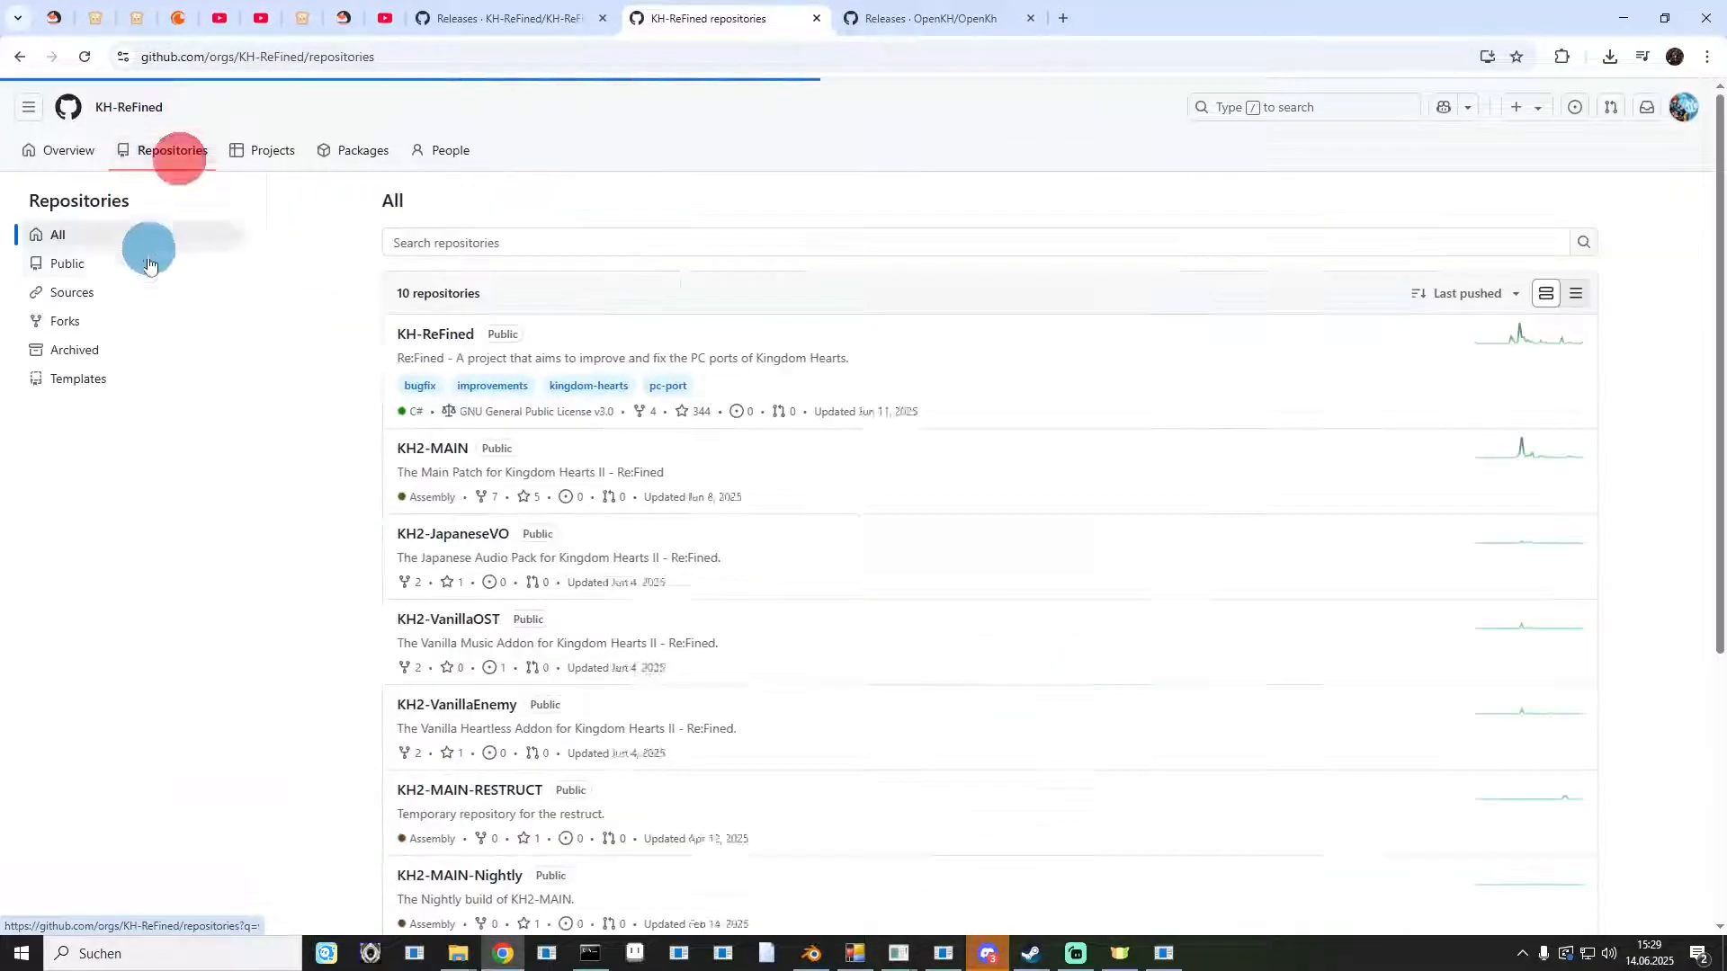
{"action": "scroll", "coordinate": [485, 382], "scroll_direction": "down", "scroll_amount": 1}
{"action": "scroll", "coordinate": [524, 373], "scroll_direction": "down", "scroll_amount": 1}
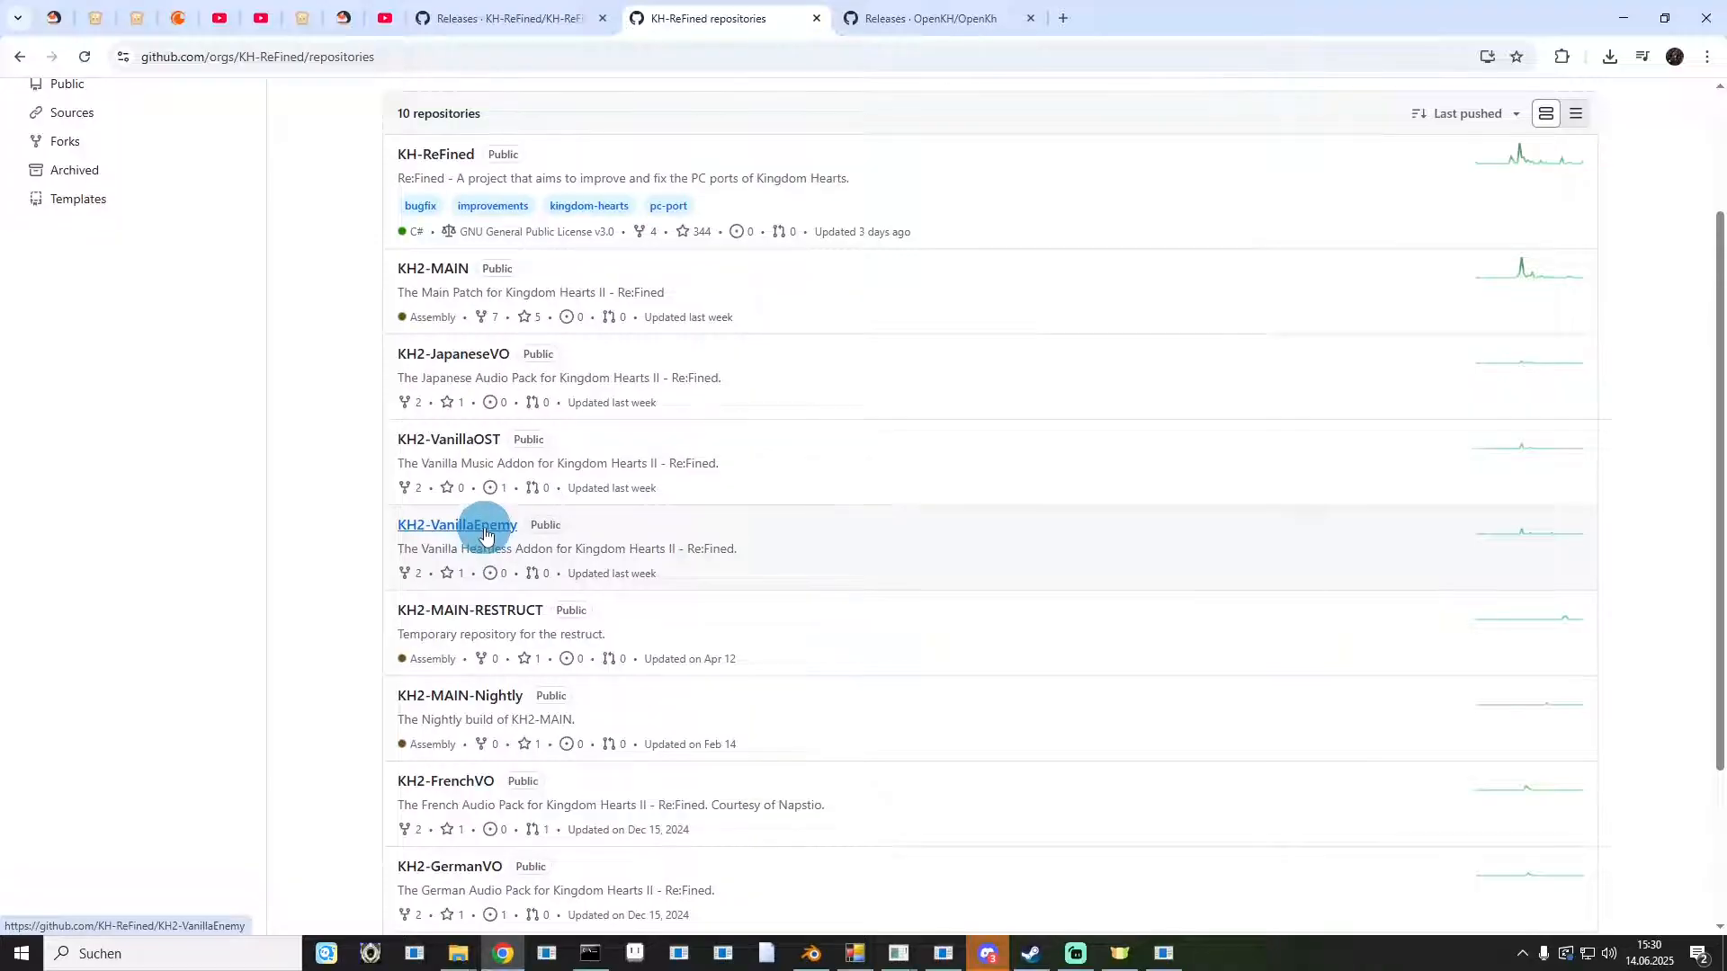
{"action": "scroll", "coordinate": [485, 534], "scroll_direction": "down", "scroll_amount": 4}
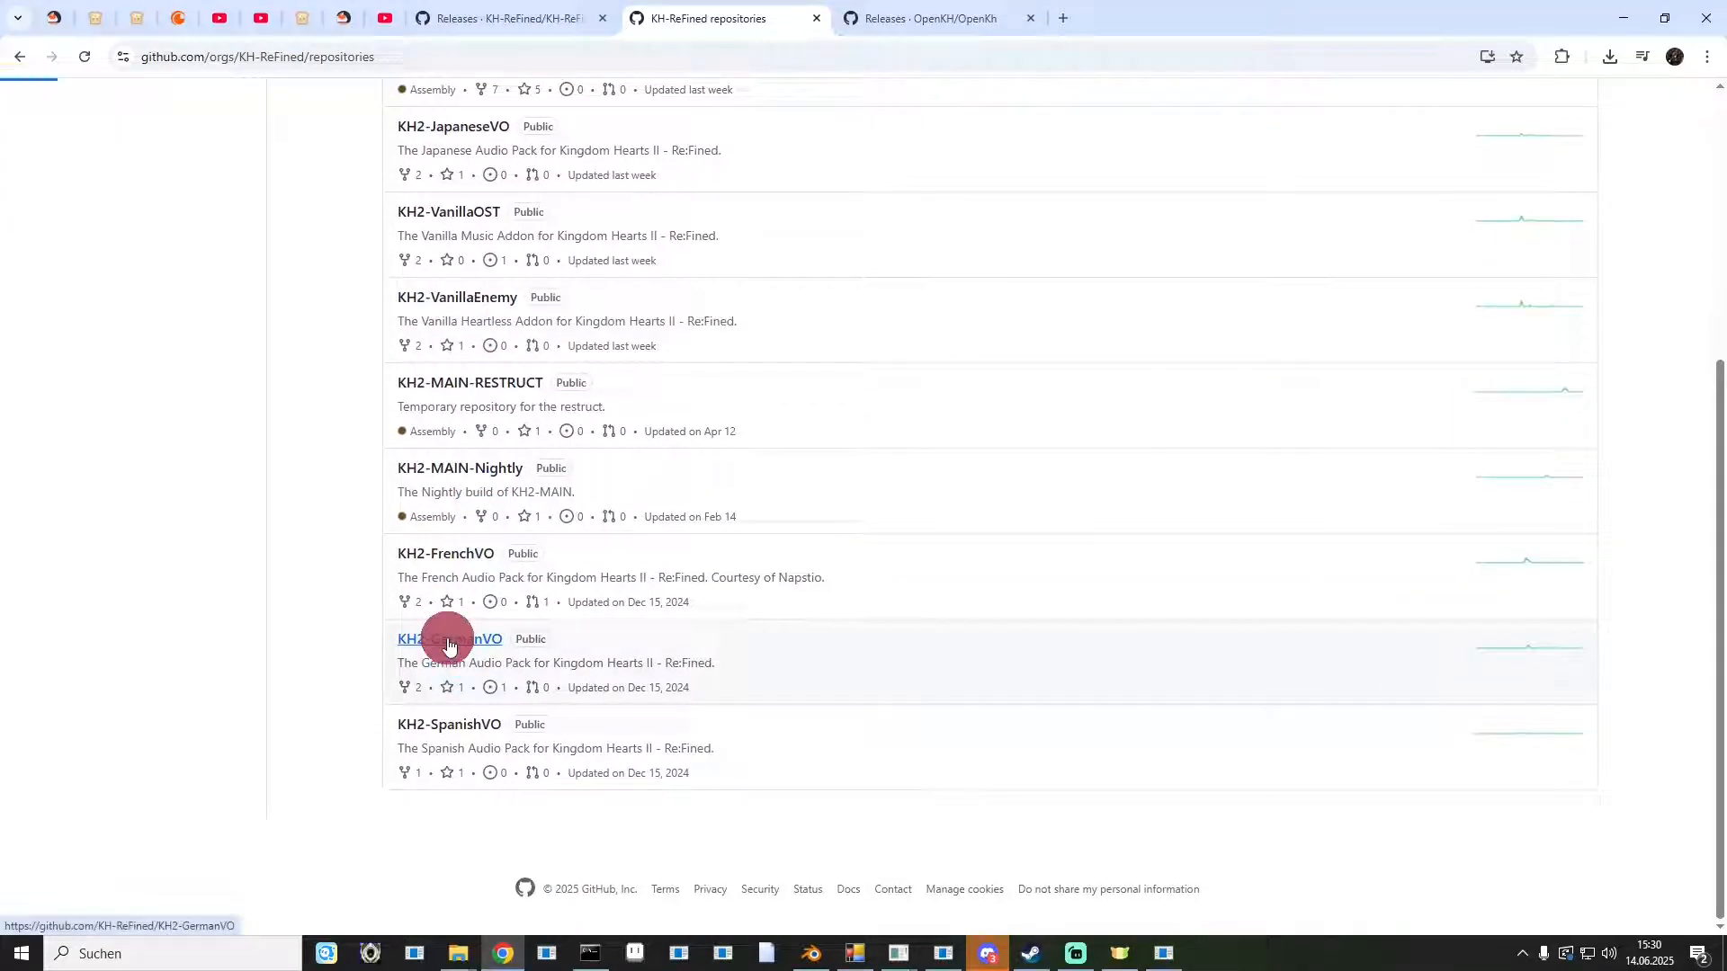
{"action": "left_click", "coordinate": [293, 58]}
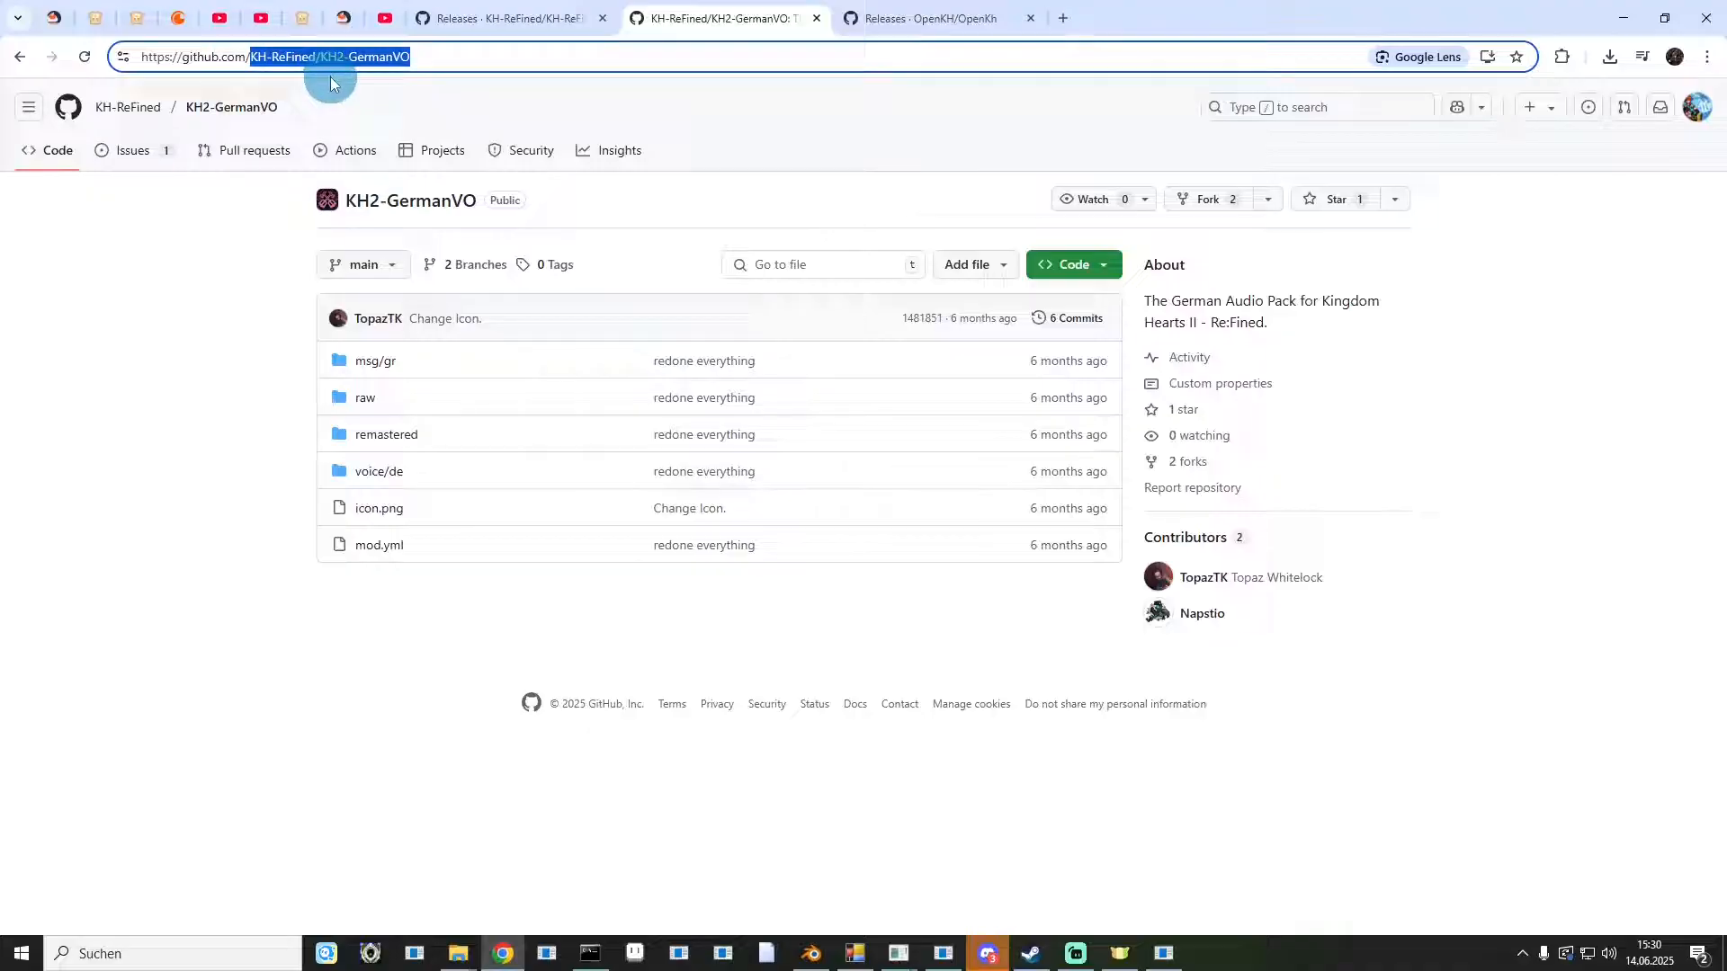
{"action": "left_click", "coordinate": [1620, 12]}
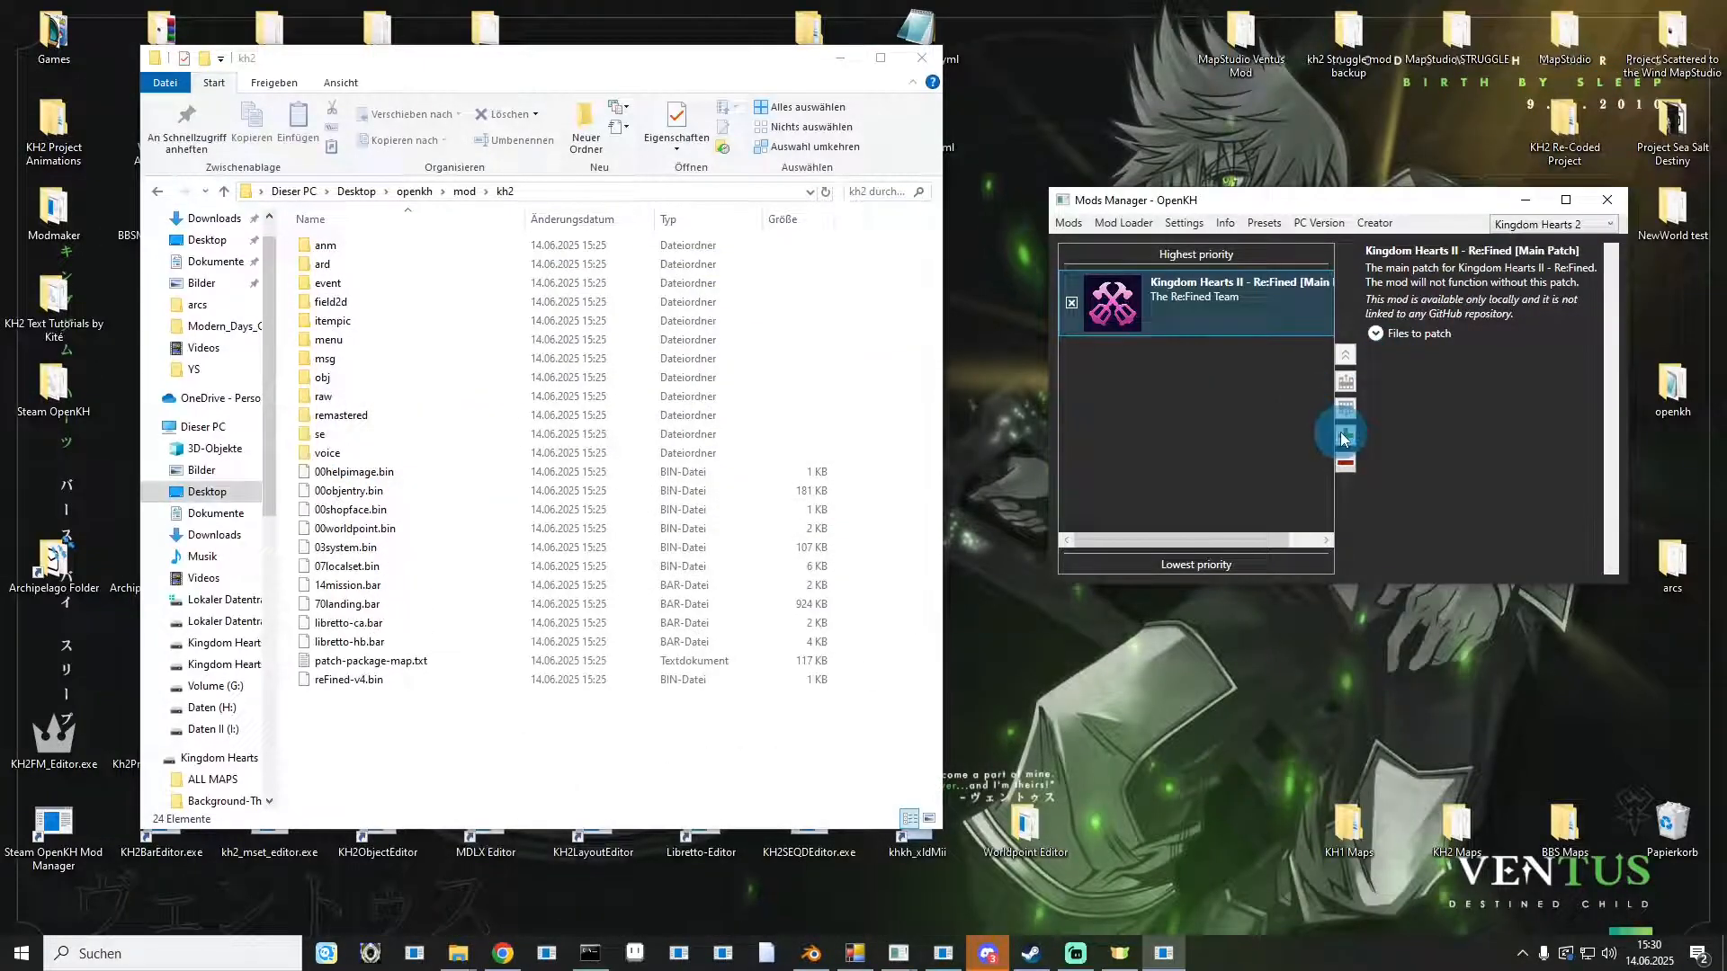
Install the KH-ReFined/KH2-GermanVO mod from GitHub in the Mods Manager.
{"action": "left_click", "coordinate": [1343, 436]}
{"action": "right_click", "coordinate": [828, 450]}
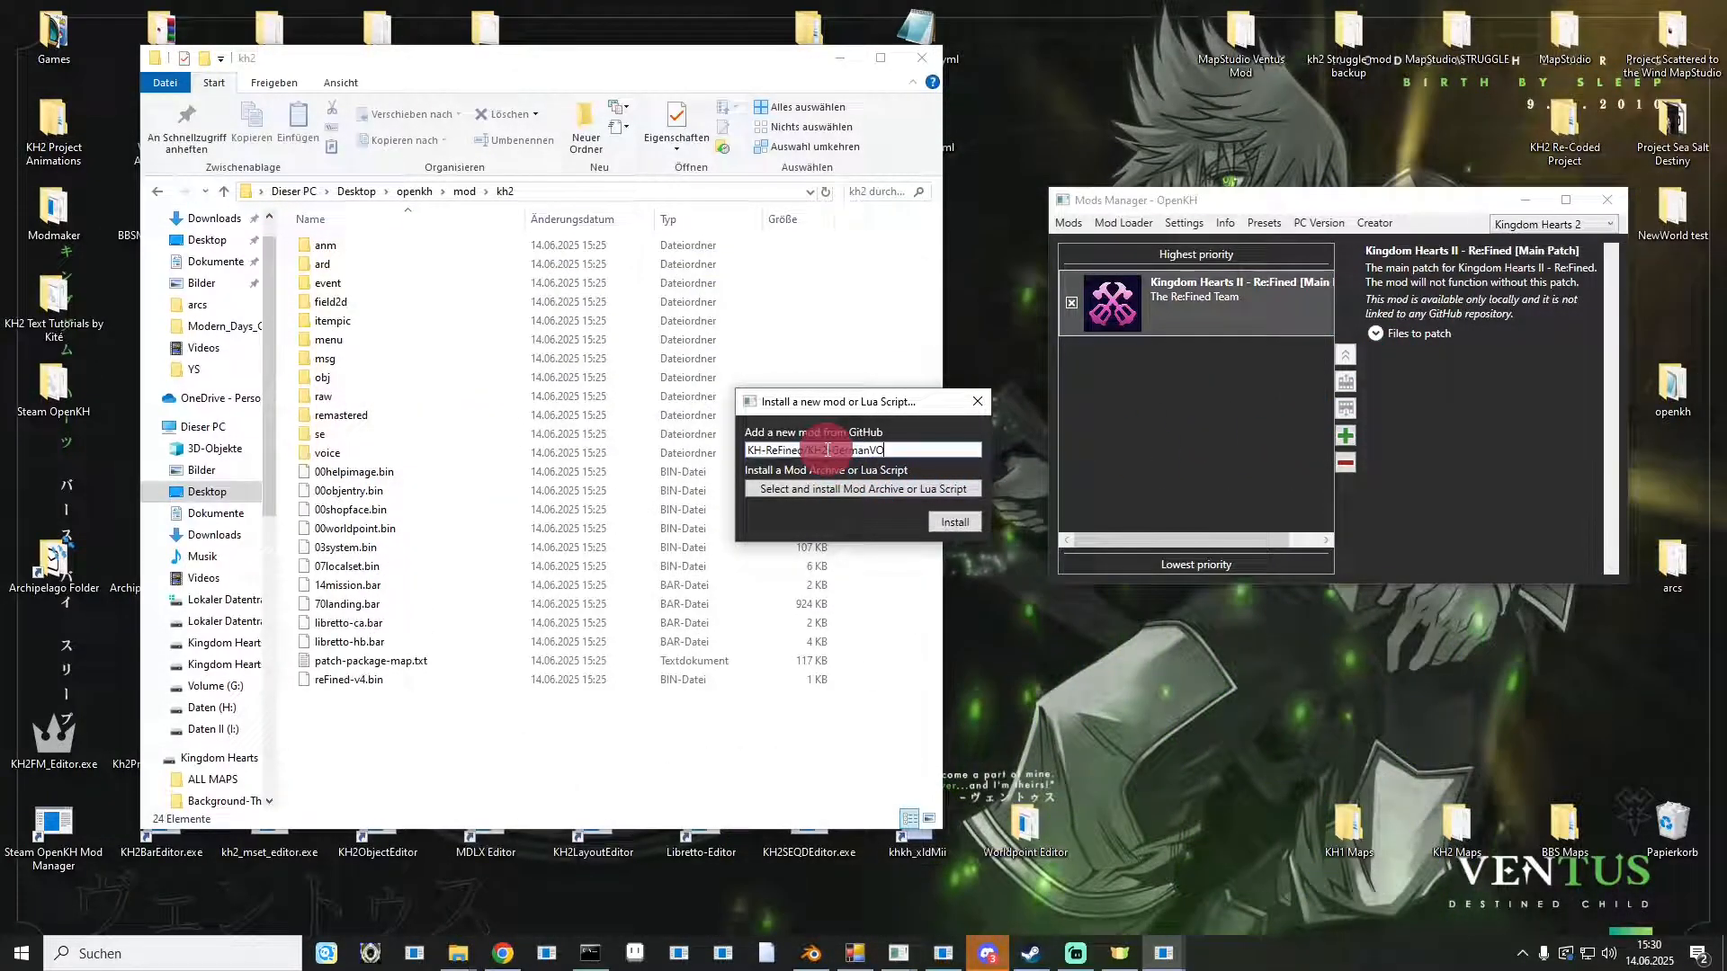
{"action": "left_click", "coordinate": [939, 522]}
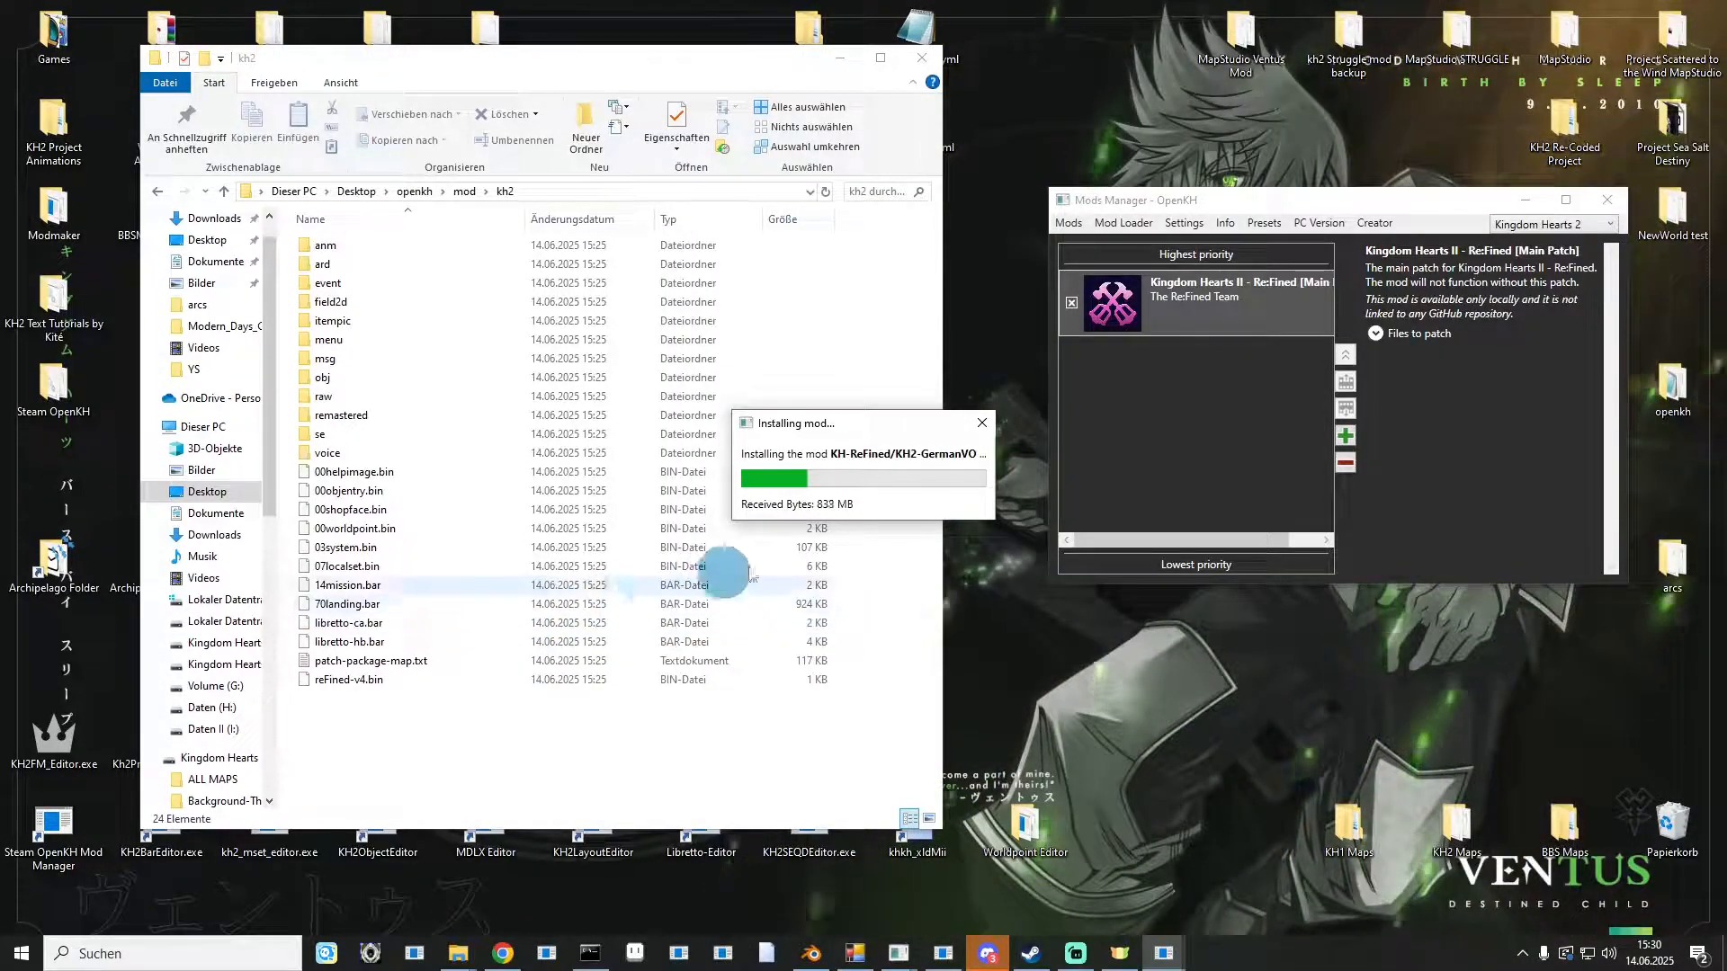
Browse into the openkh mods\kh2\KH-ReFined\KH2-GermanVO folder to examine the downloaded addon files.
{"action": "left_click", "coordinate": [1248, 303]}
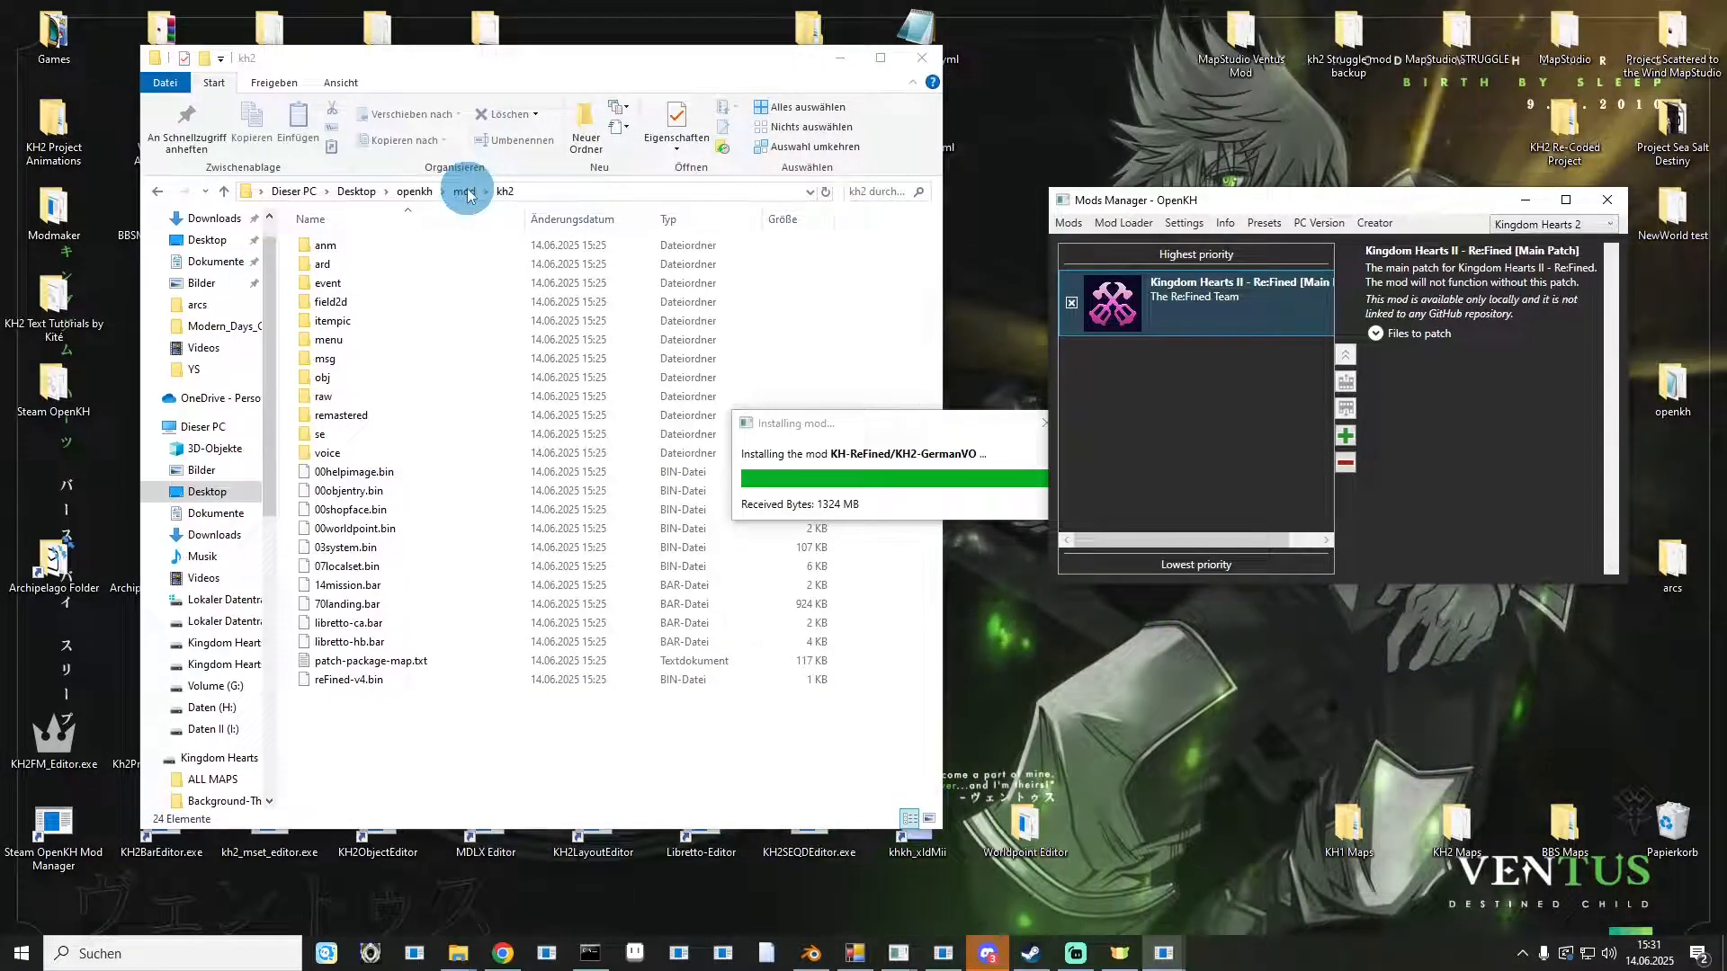
{"action": "left_click", "coordinate": [414, 191]}
{"action": "left_click", "coordinate": [330, 423]}
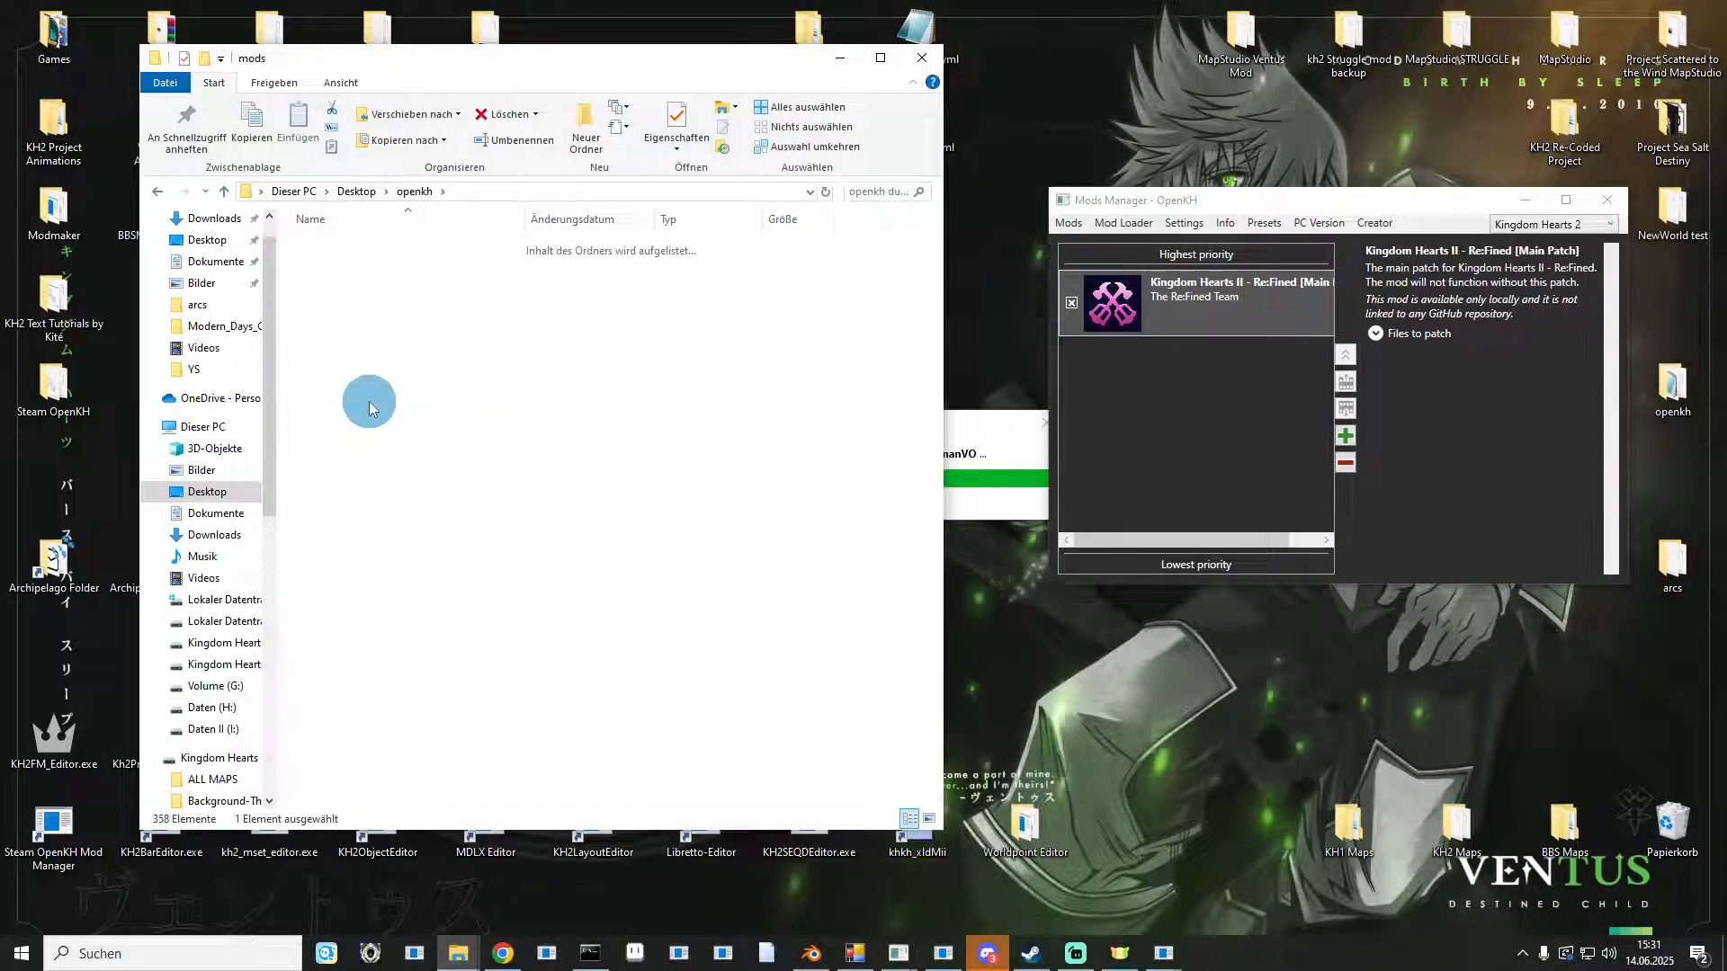
{"action": "double_click", "coordinate": [354, 285]}
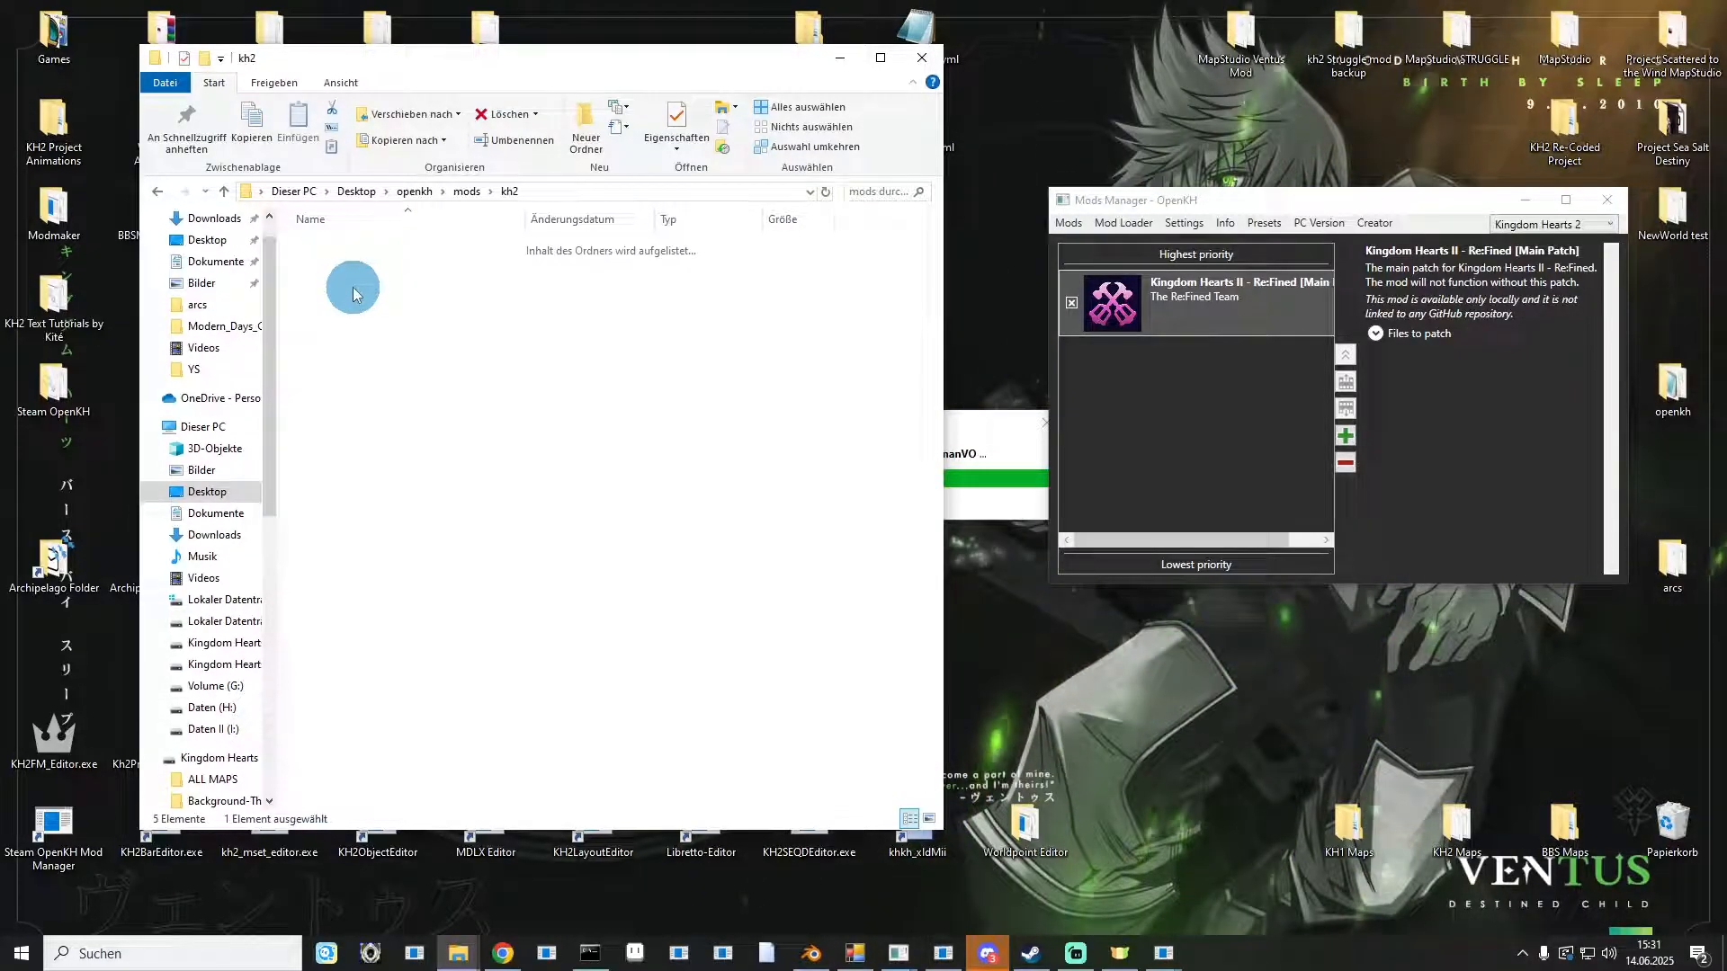
{"action": "left_click", "coordinate": [967, 430]}
{"action": "left_click_drag", "start_coordinate": [865, 418], "coordinate": [1188, 604]}
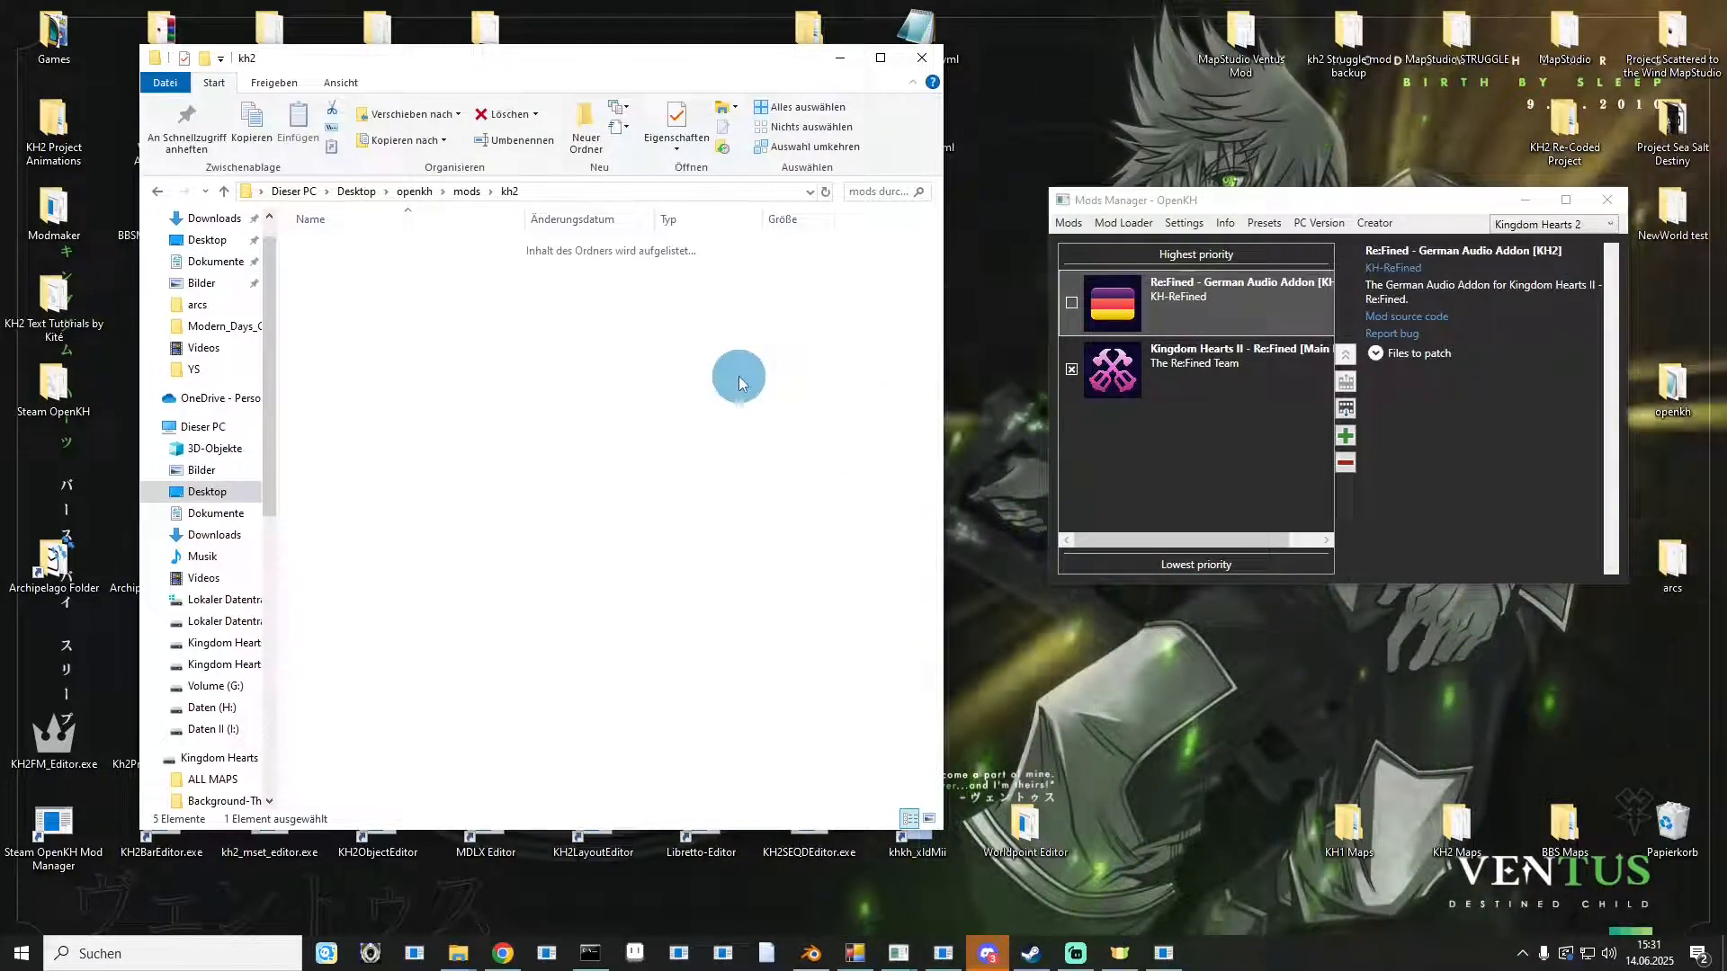
{"action": "right_click", "coordinate": [541, 406]}
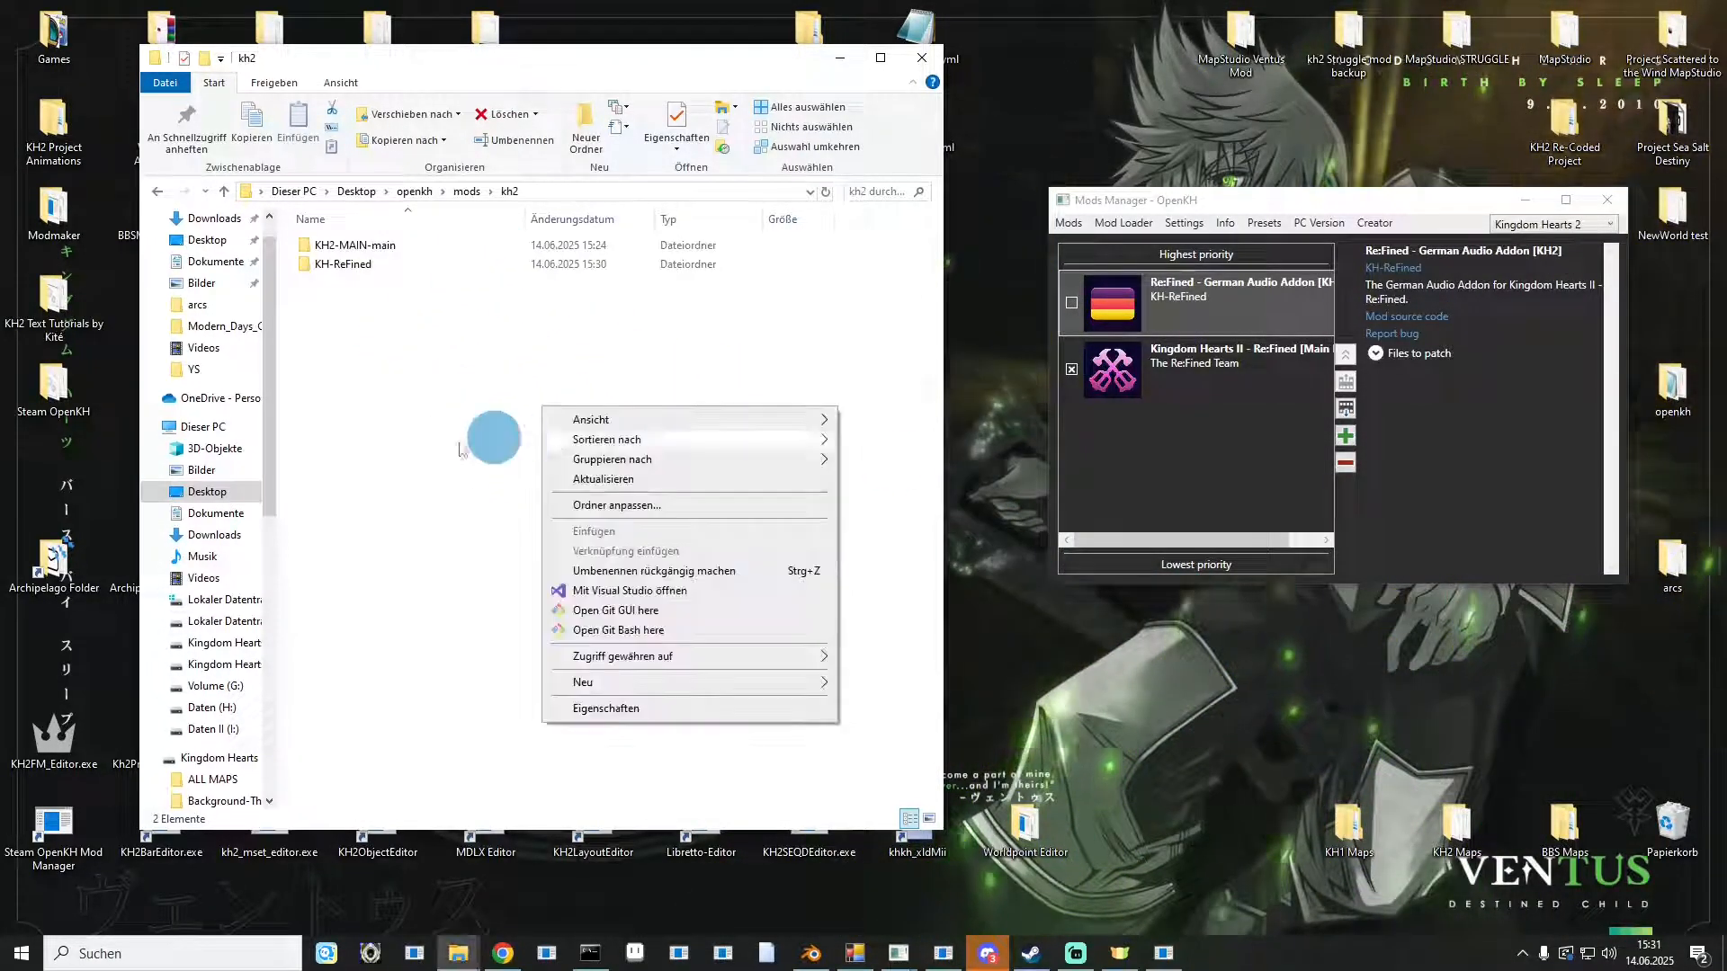
{"action": "left_click", "coordinate": [402, 317]}
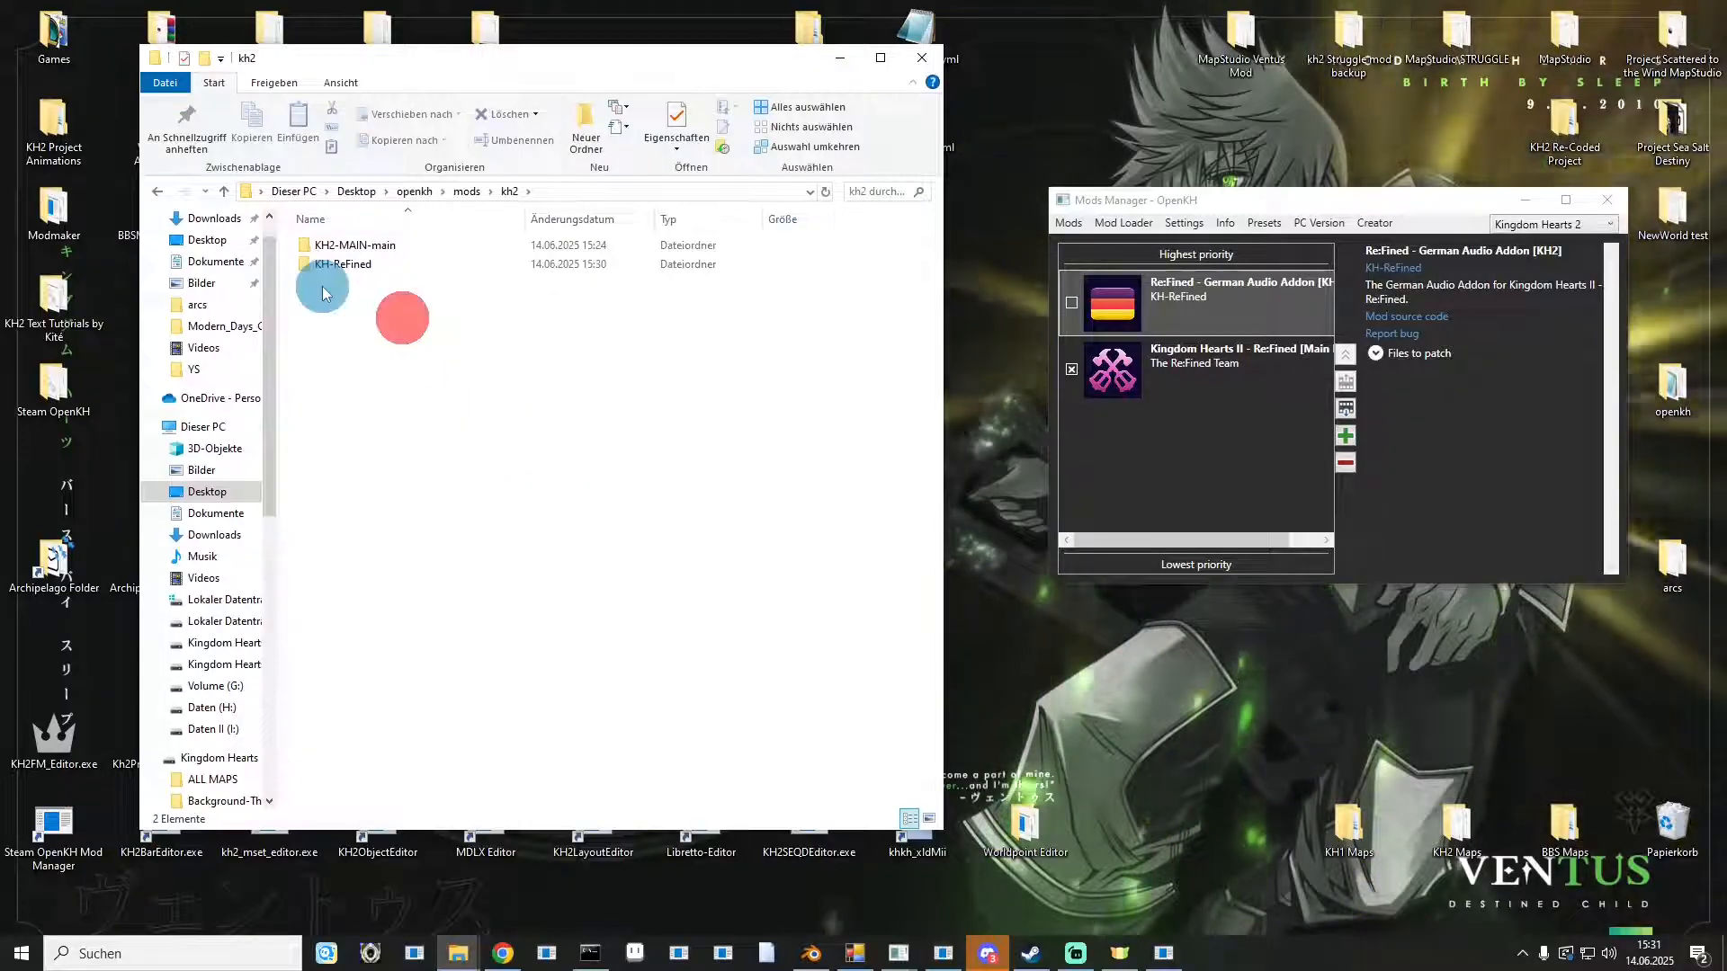
{"action": "right_click", "coordinate": [404, 340]}
{"action": "left_click", "coordinate": [457, 414]}
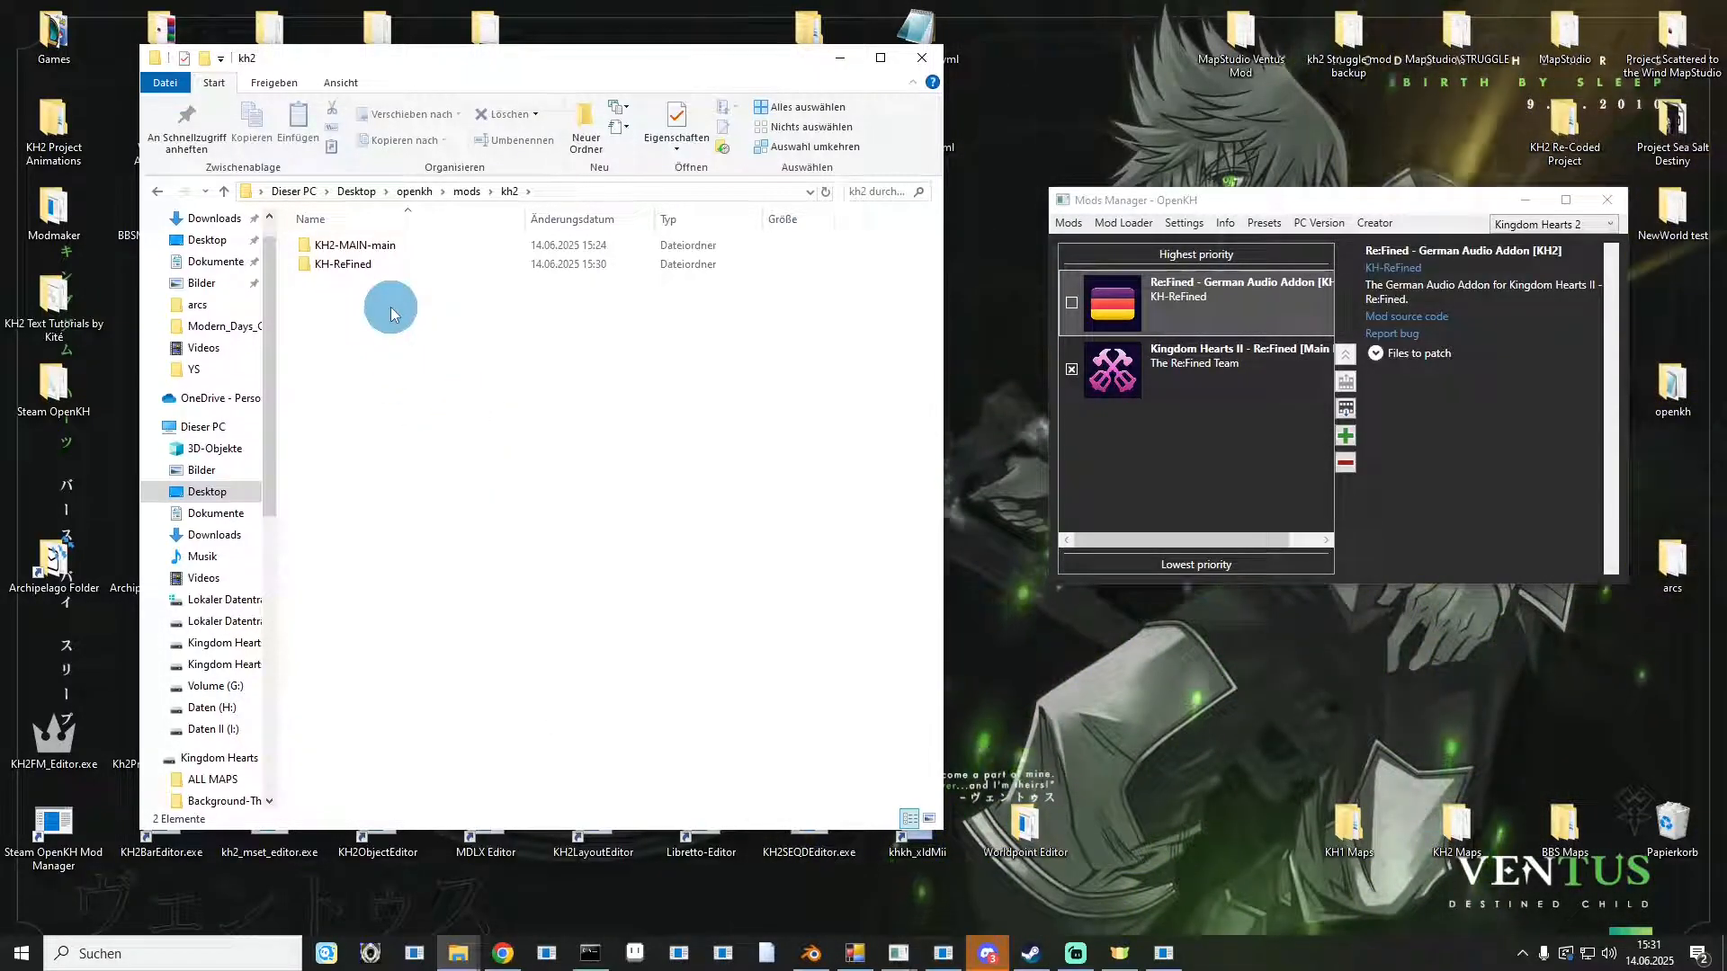
{"action": "double_click", "coordinate": [349, 264]}
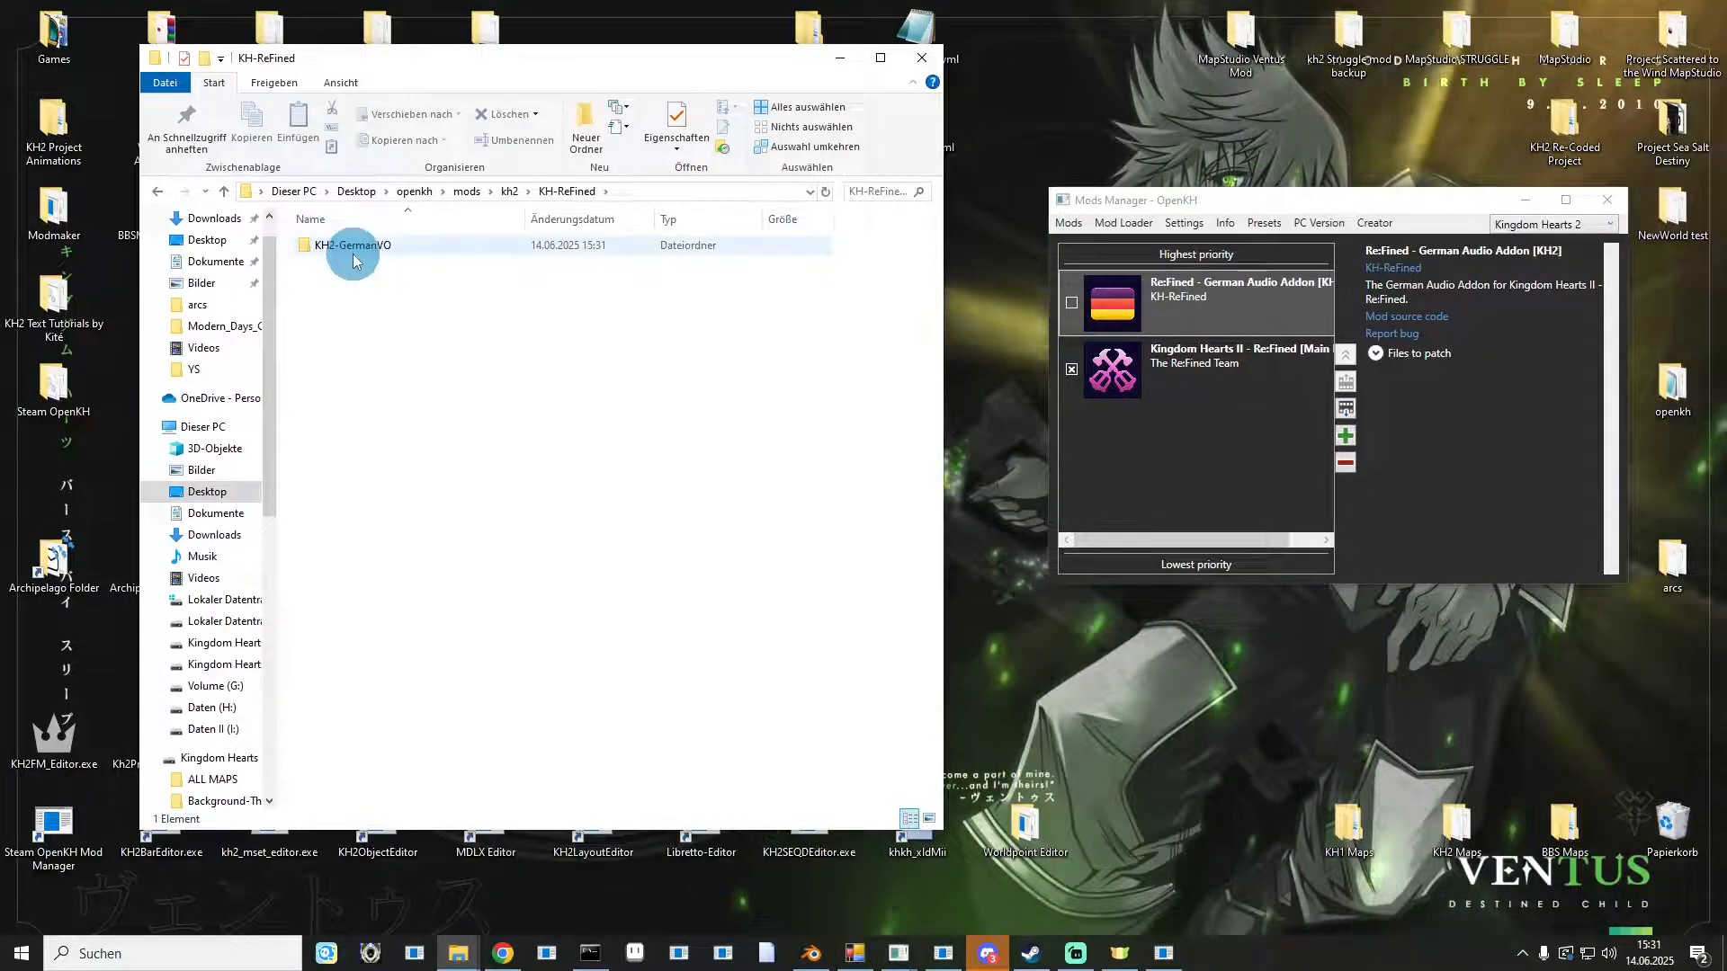
{"action": "double_click", "coordinate": [354, 261]}
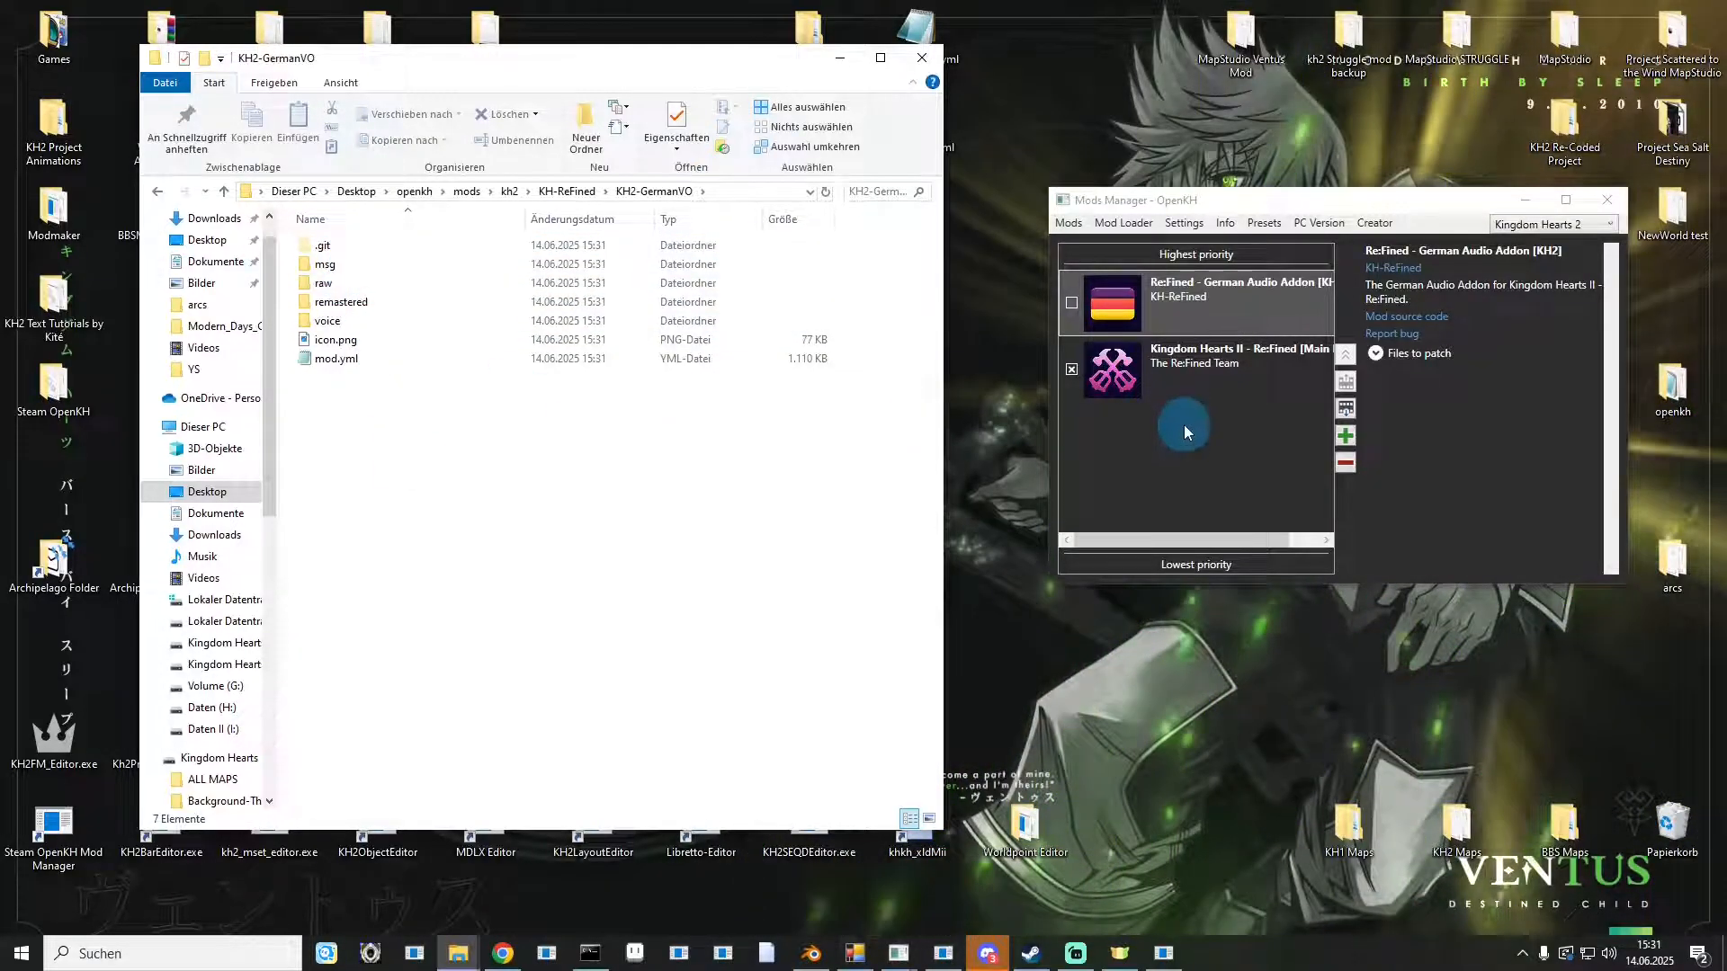
Examine the KH2-MAIN-main mod folder and the openkh mod\kh2 build folder.
{"action": "left_click", "coordinate": [569, 193]}
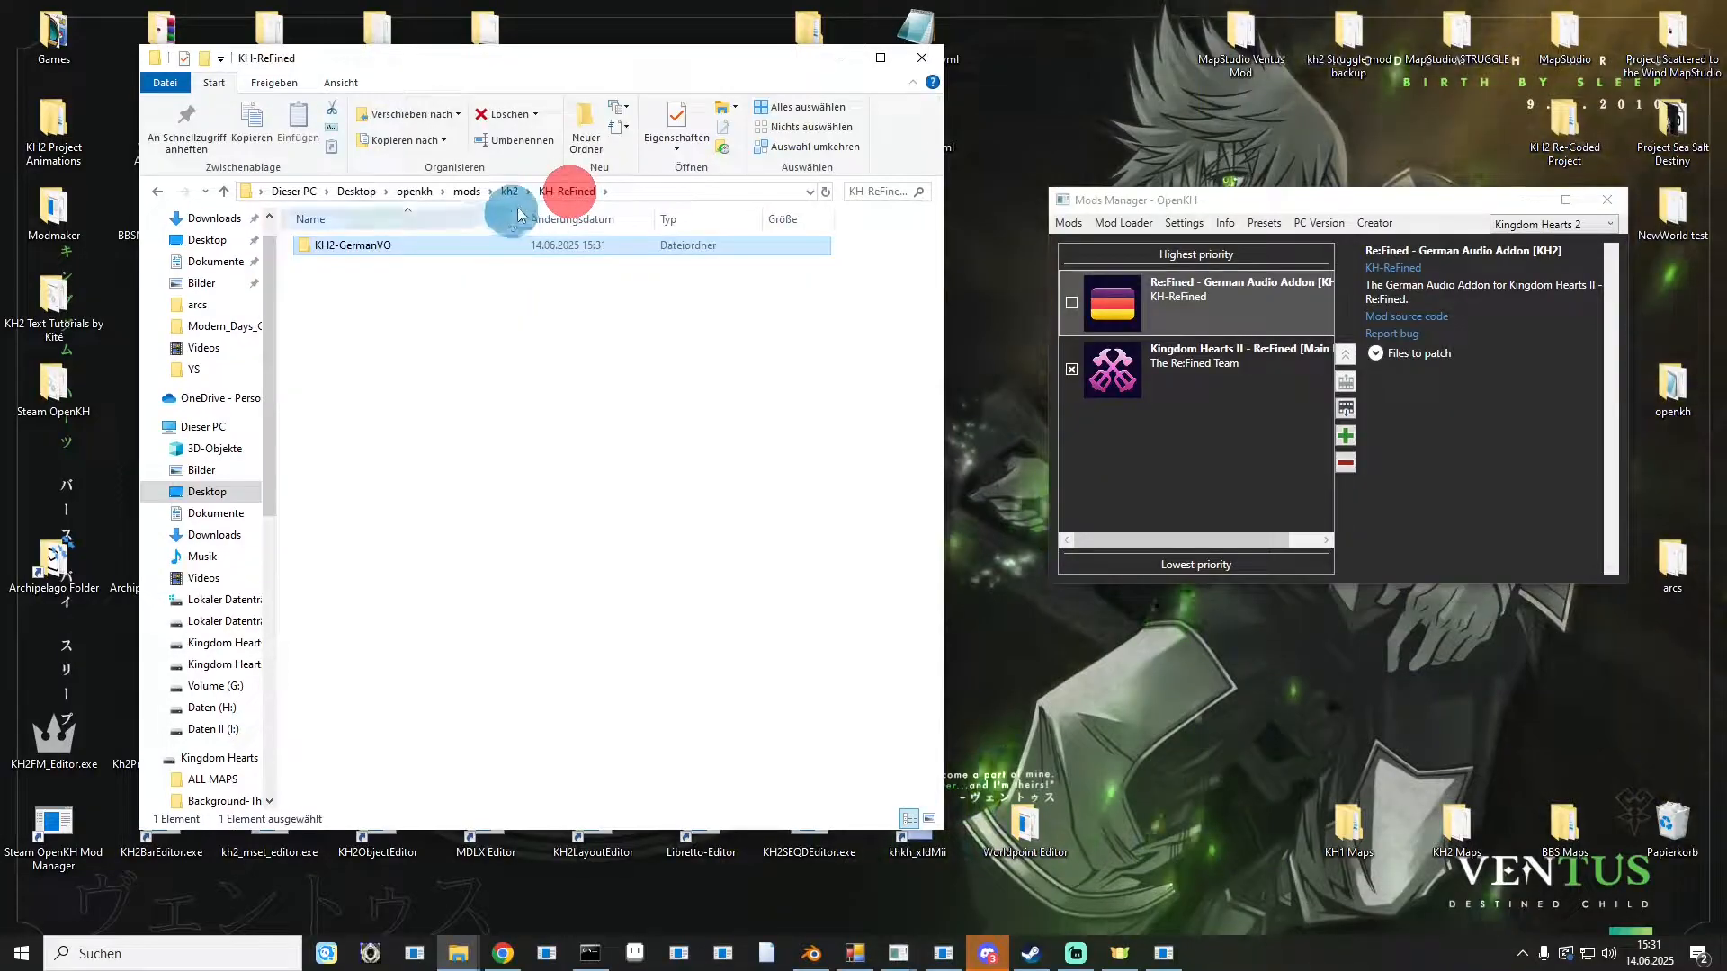
{"action": "left_click", "coordinate": [510, 192]}
{"action": "double_click", "coordinate": [390, 244]}
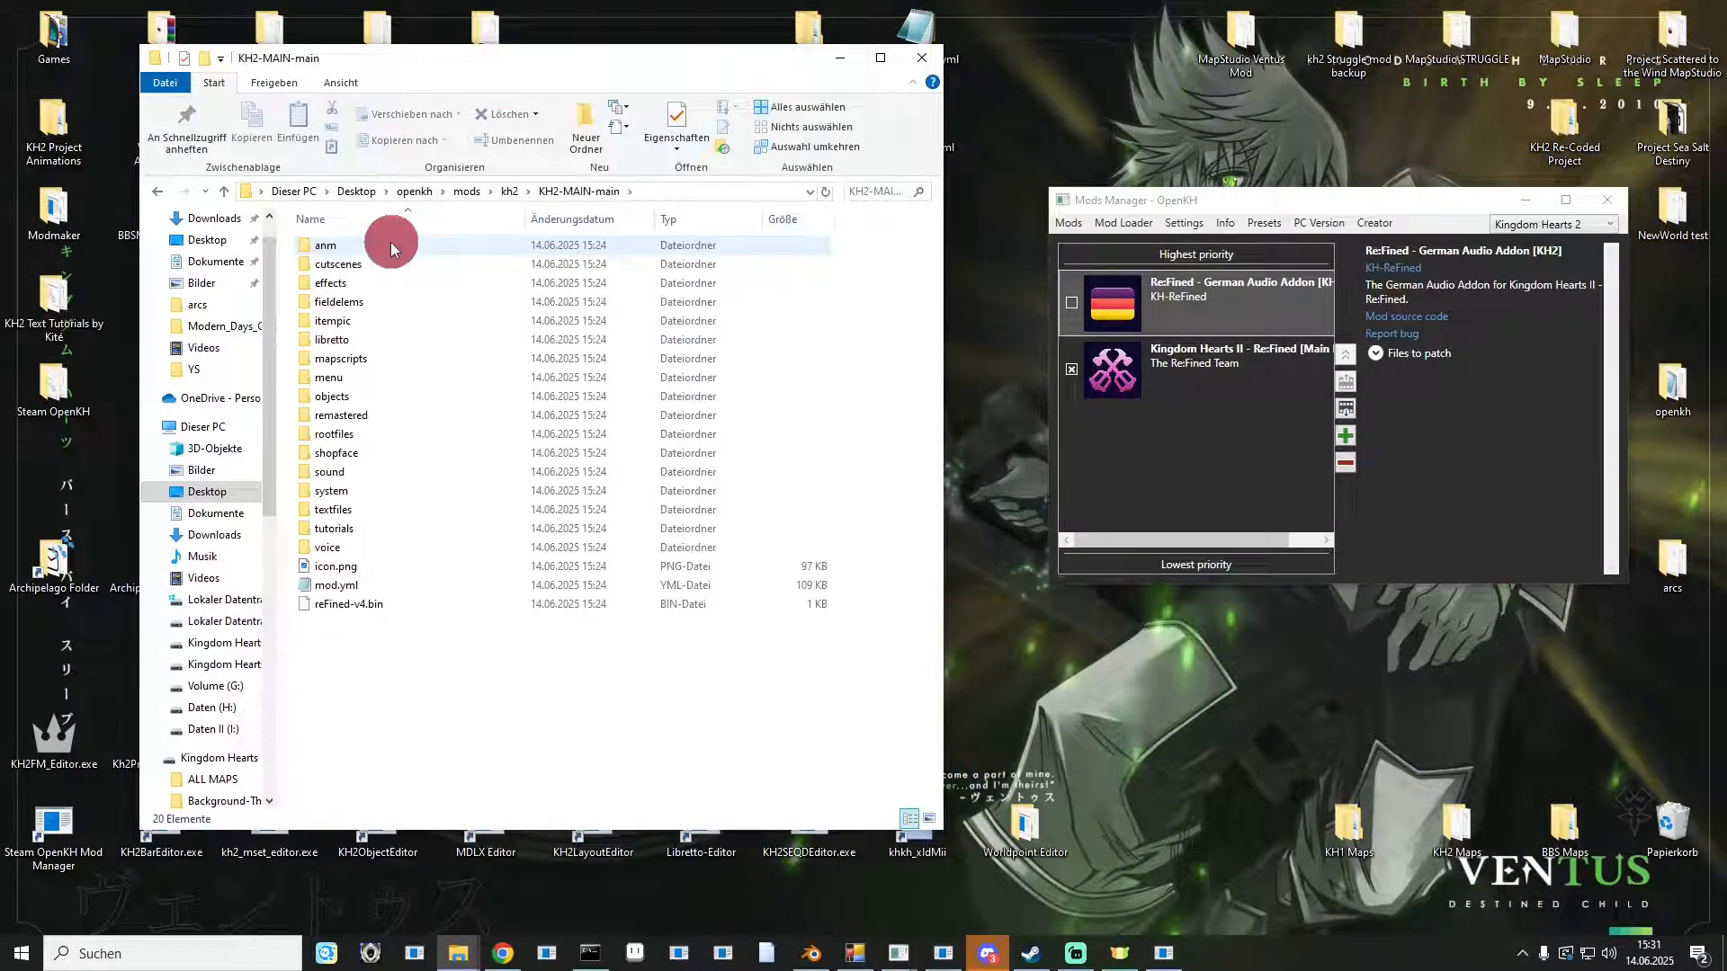
{"action": "left_click", "coordinate": [1254, 358]}
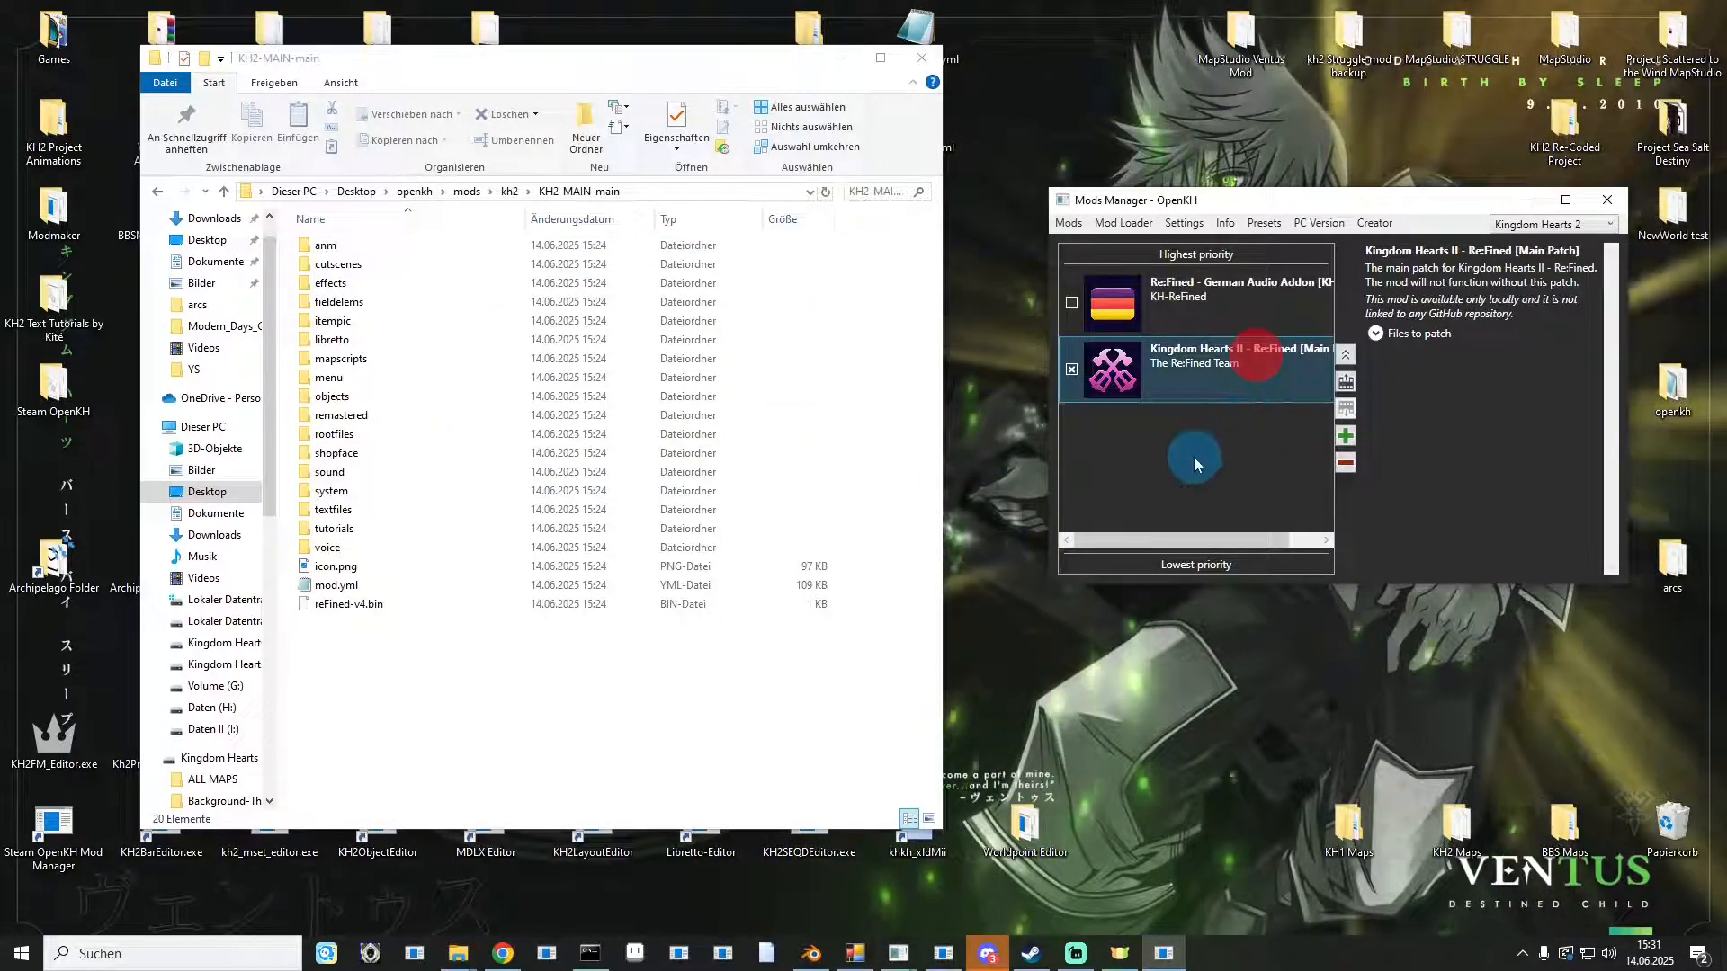
{"action": "left_click", "coordinate": [414, 192]}
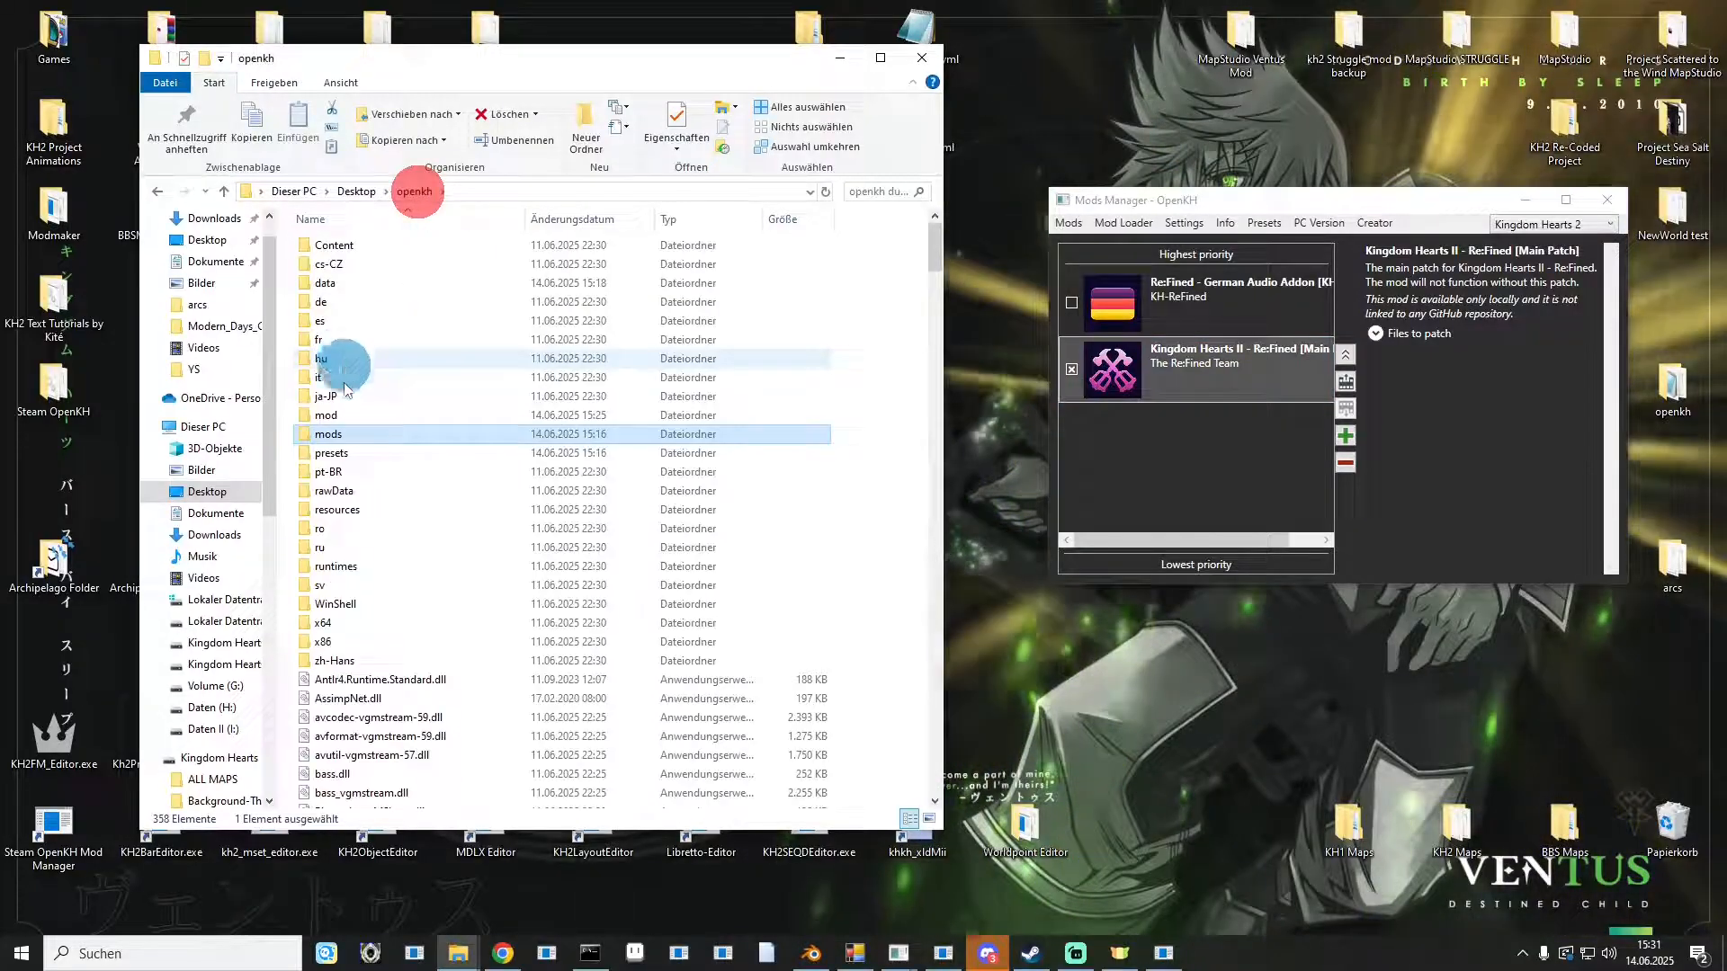
{"action": "double_click", "coordinate": [339, 416]}
{"action": "double_click", "coordinate": [354, 246]}
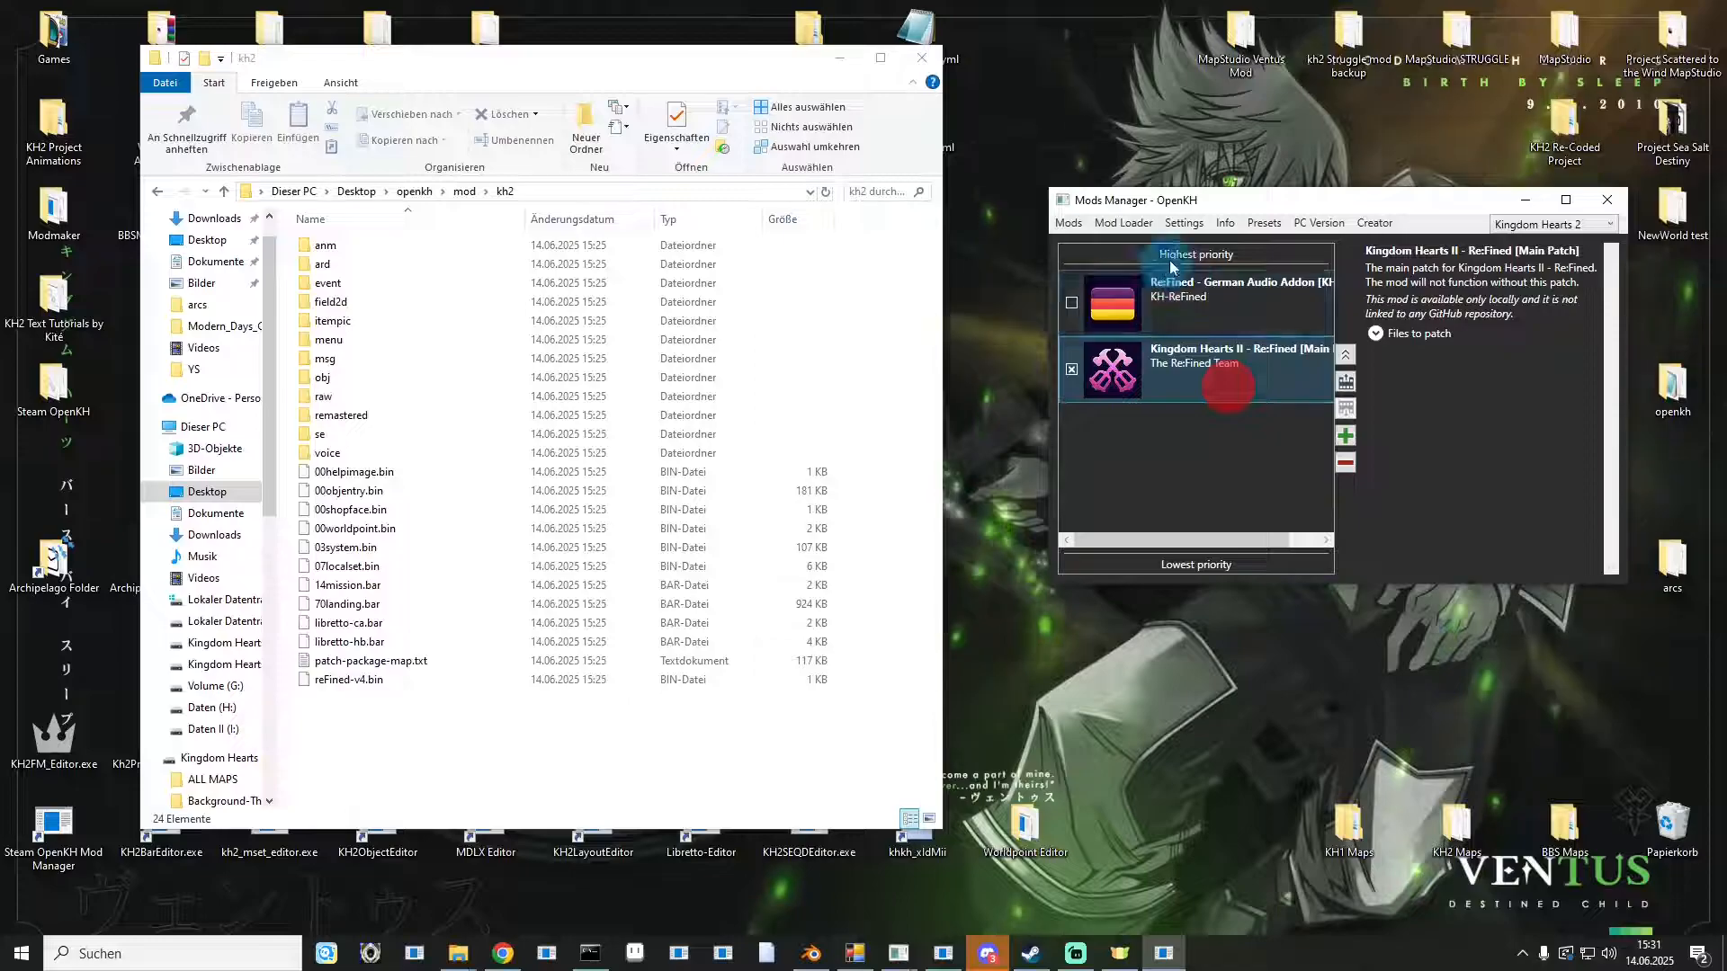
Enable the ReFined German Audio Addon in the Mods Manager above the main patch.
{"action": "left_click", "coordinate": [1169, 306]}
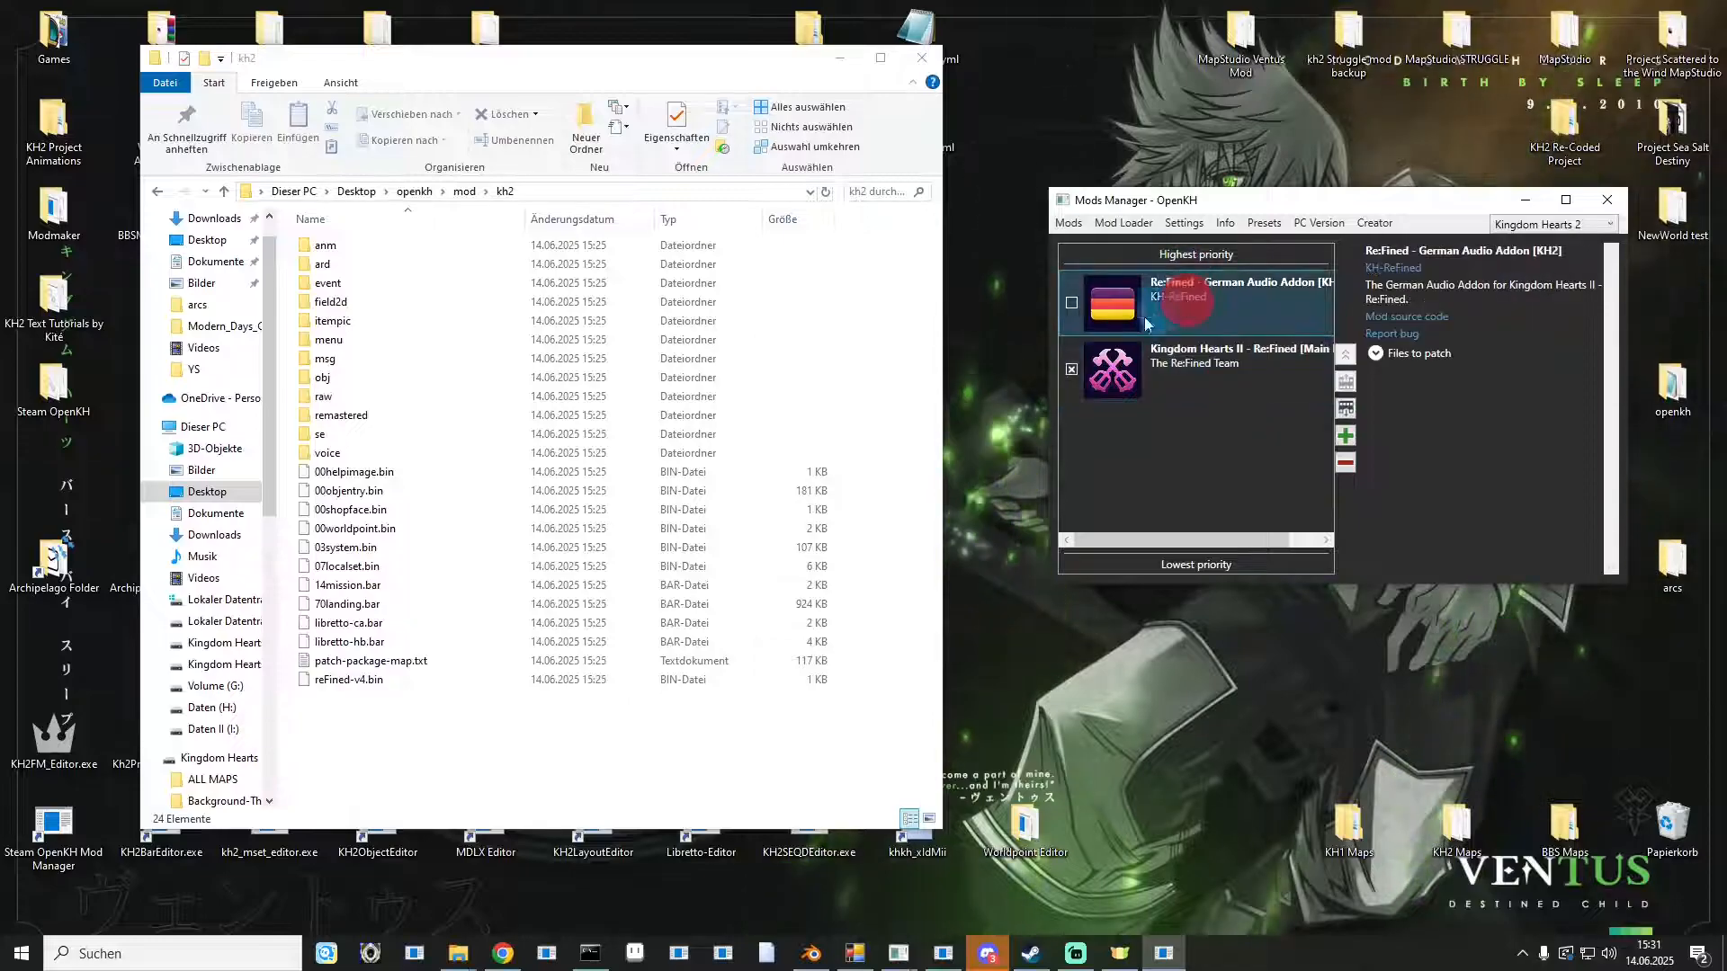
{"action": "left_click", "coordinate": [1072, 302]}
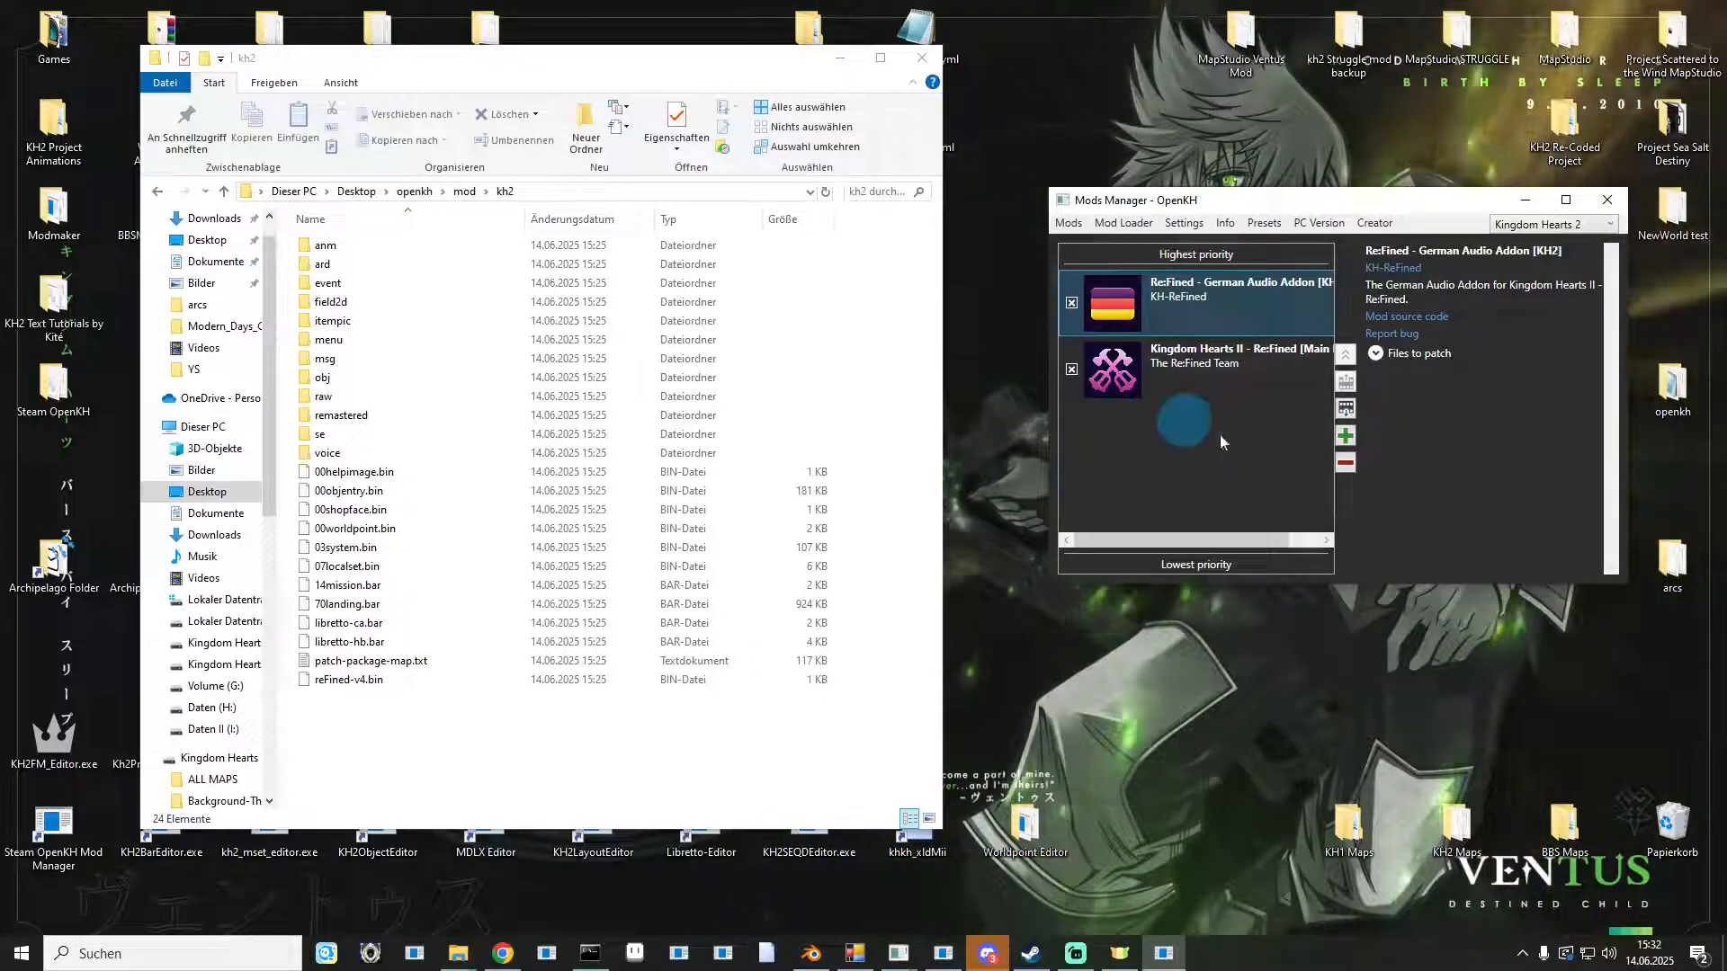
{"action": "left_click", "coordinate": [1187, 385]}
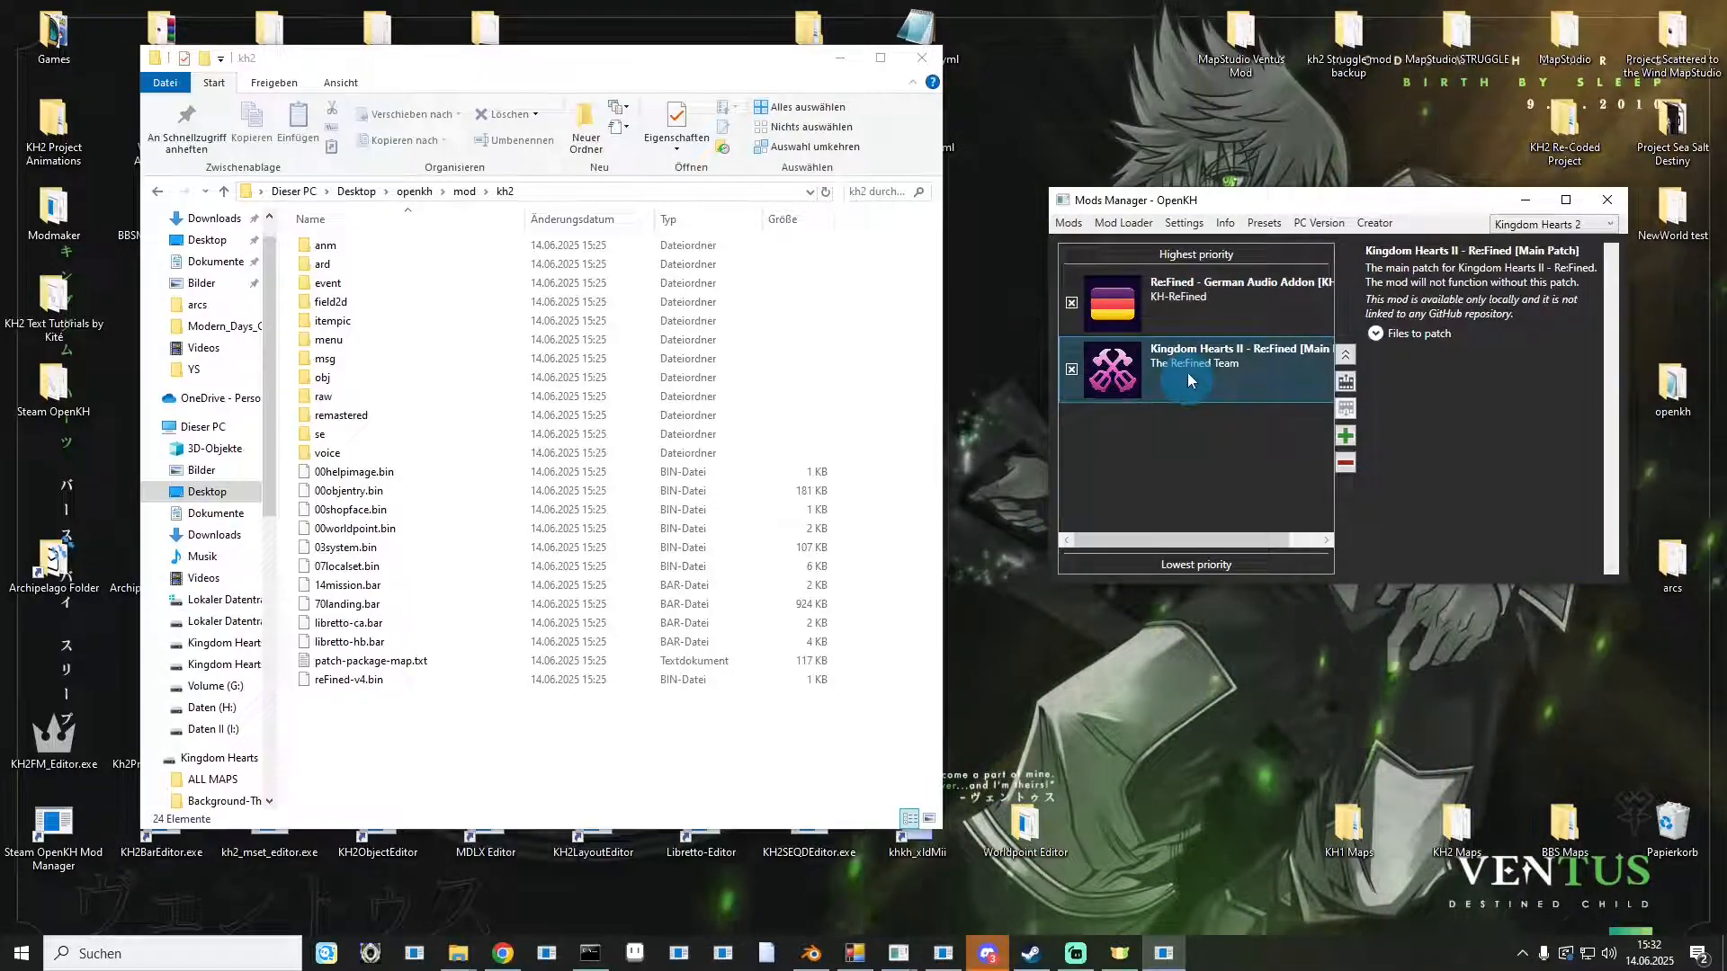
{"action": "left_click", "coordinate": [1185, 320]}
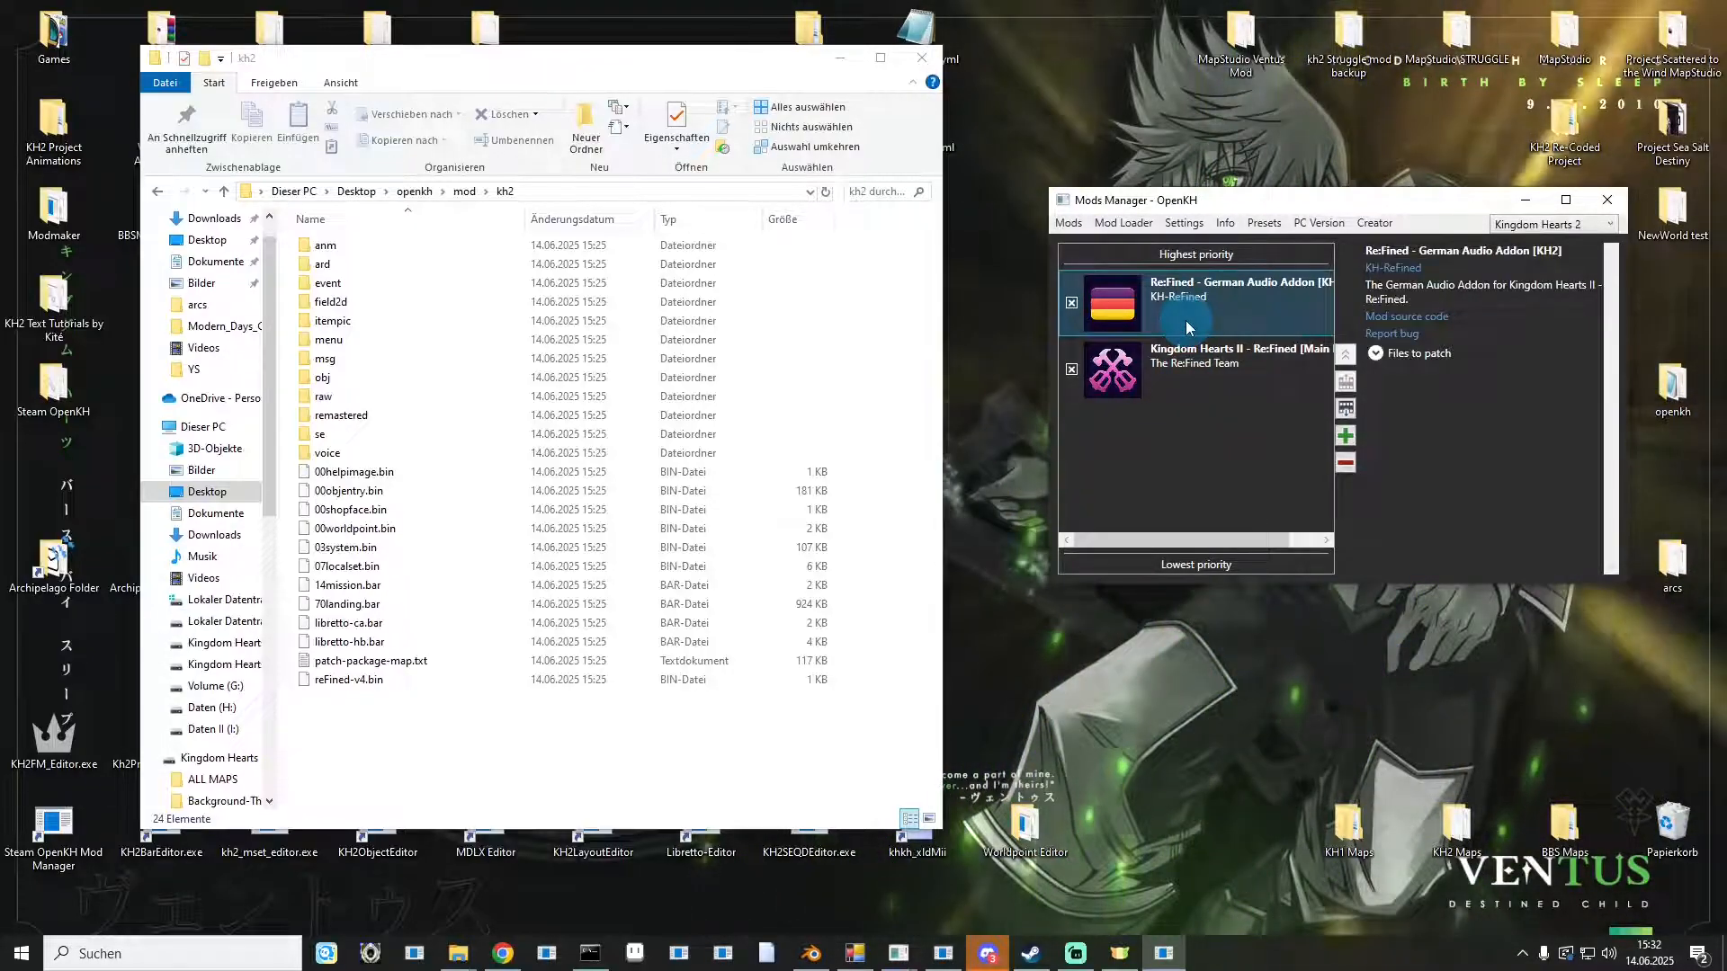
{"action": "left_click", "coordinate": [1348, 408]}
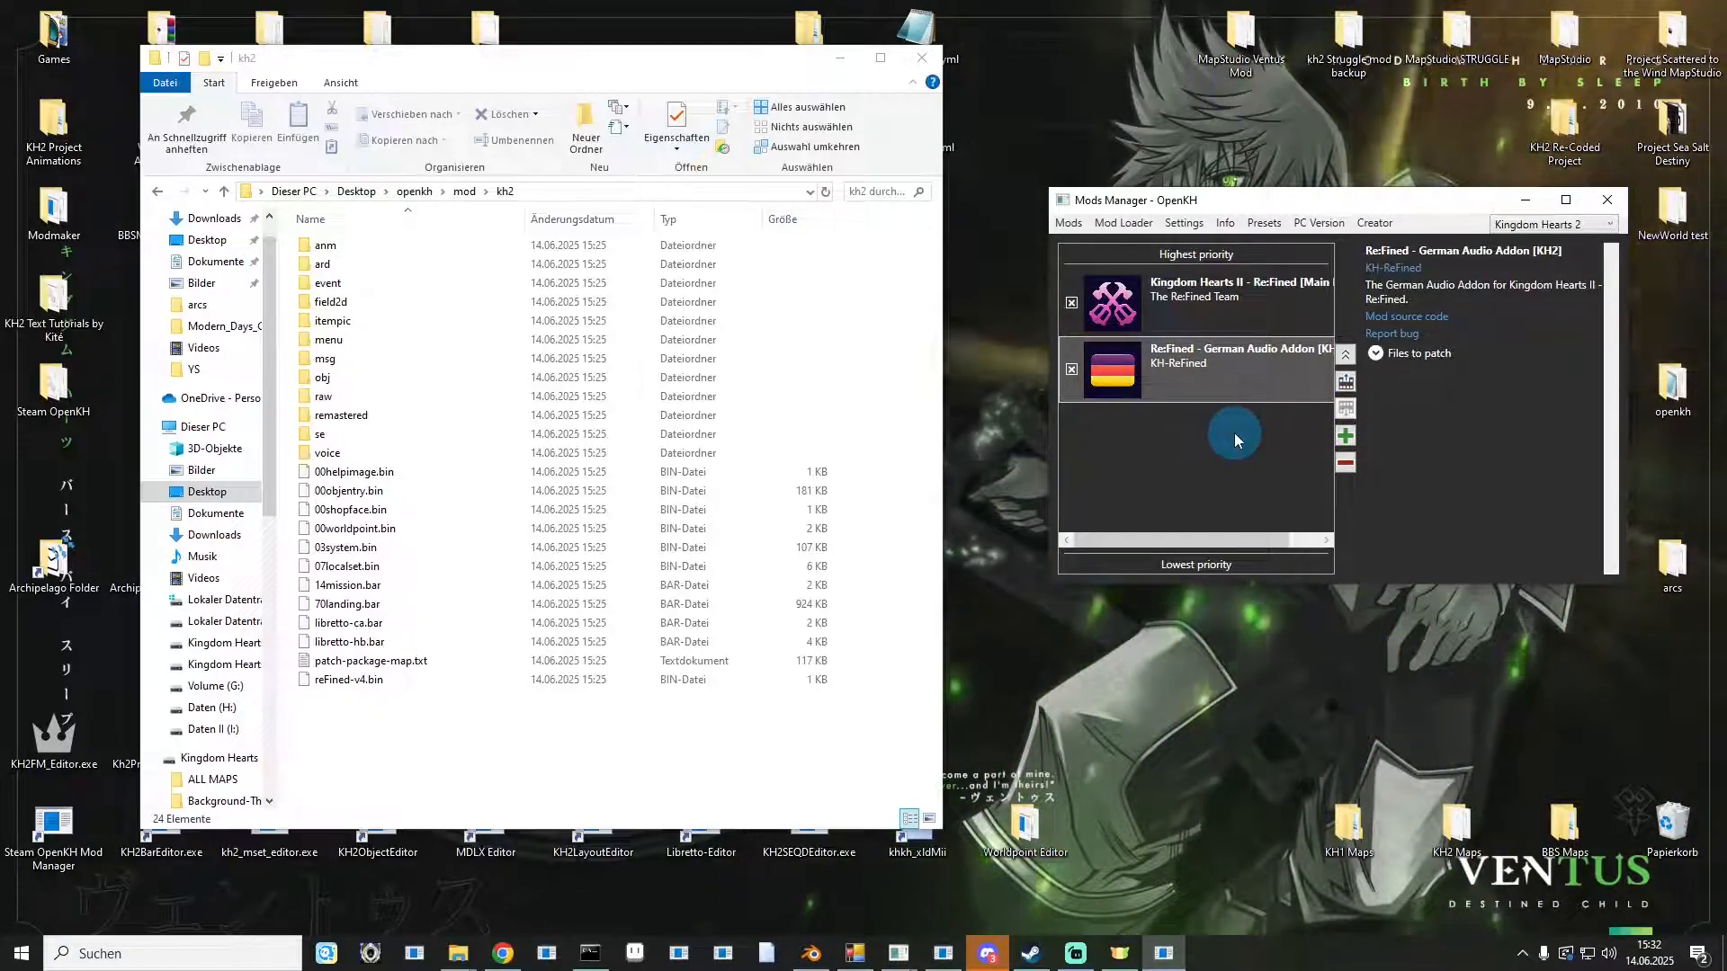
{"action": "left_click", "coordinate": [1216, 306]}
{"action": "left_click", "coordinate": [1178, 402]}
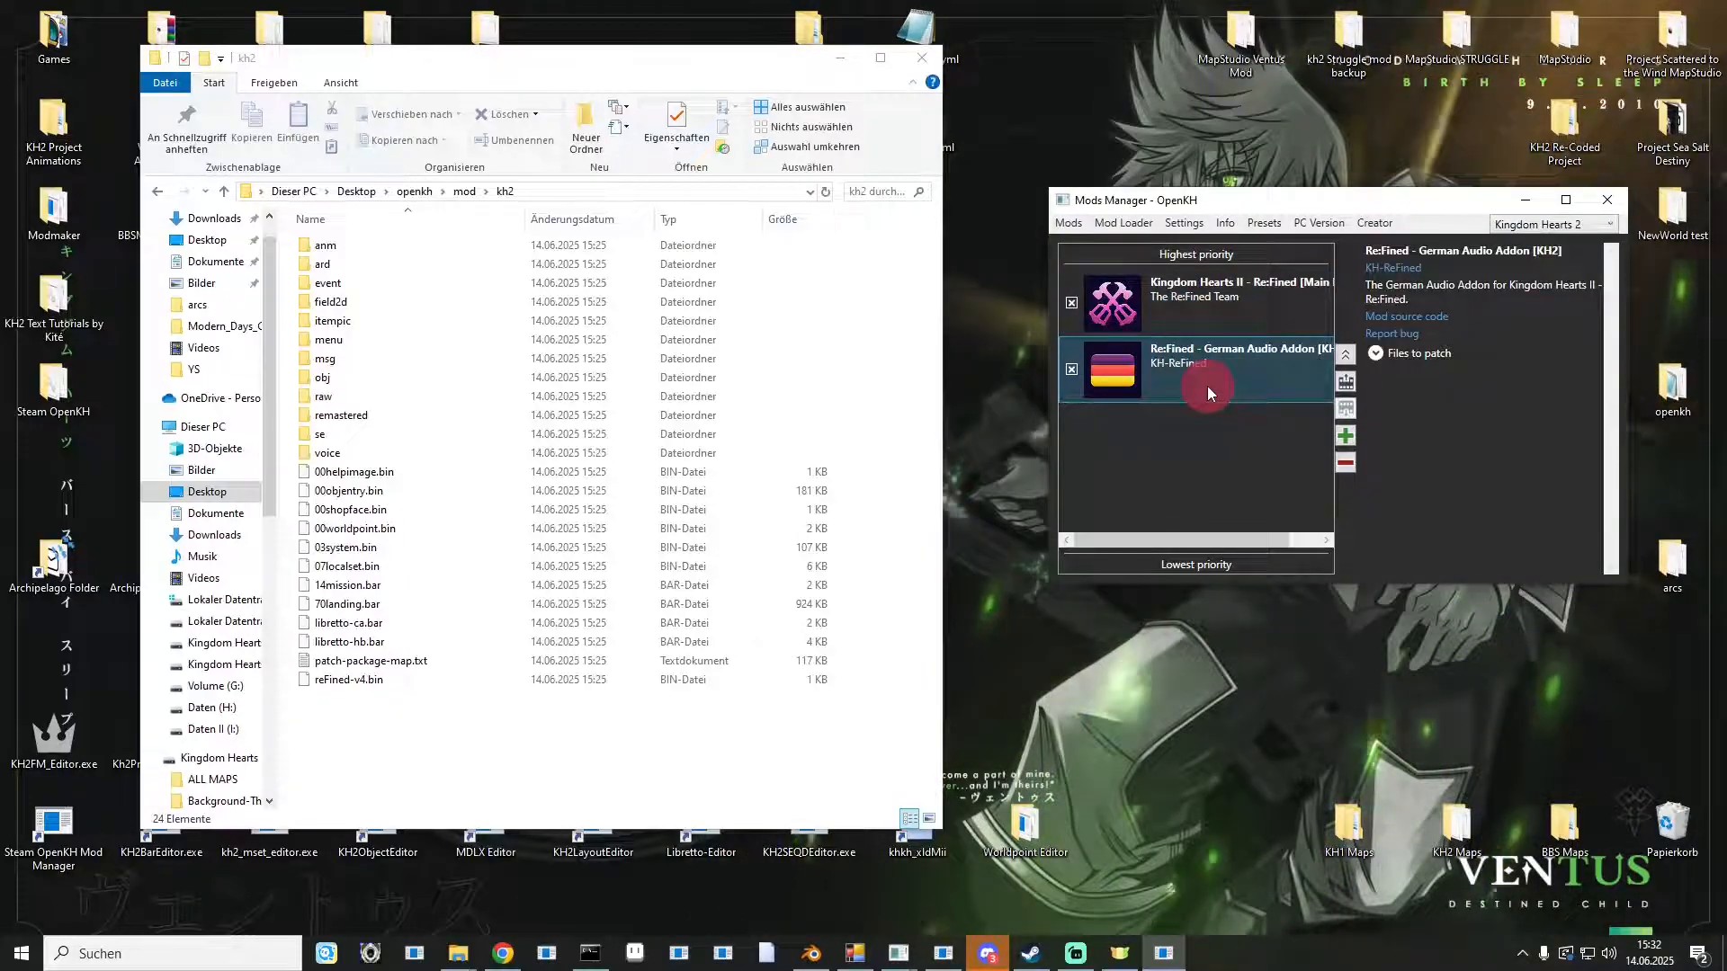
{"action": "left_click", "coordinate": [1207, 321]}
{"action": "left_click", "coordinate": [1346, 409]}
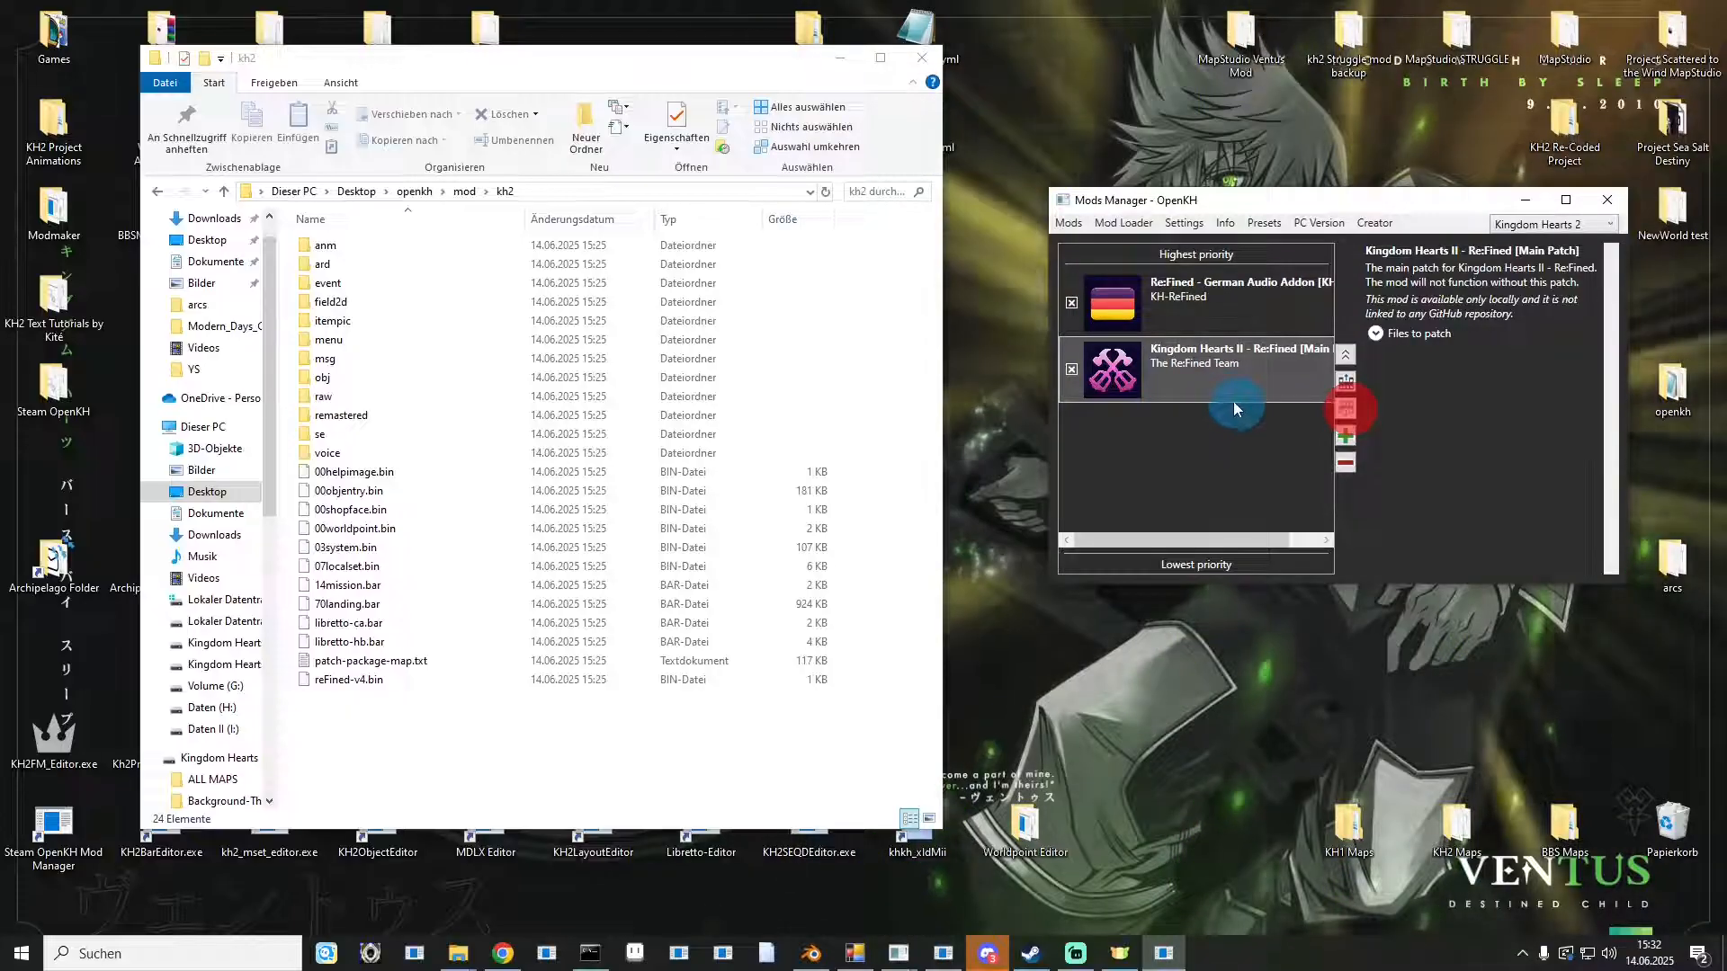
{"action": "left_click", "coordinate": [1213, 374]}
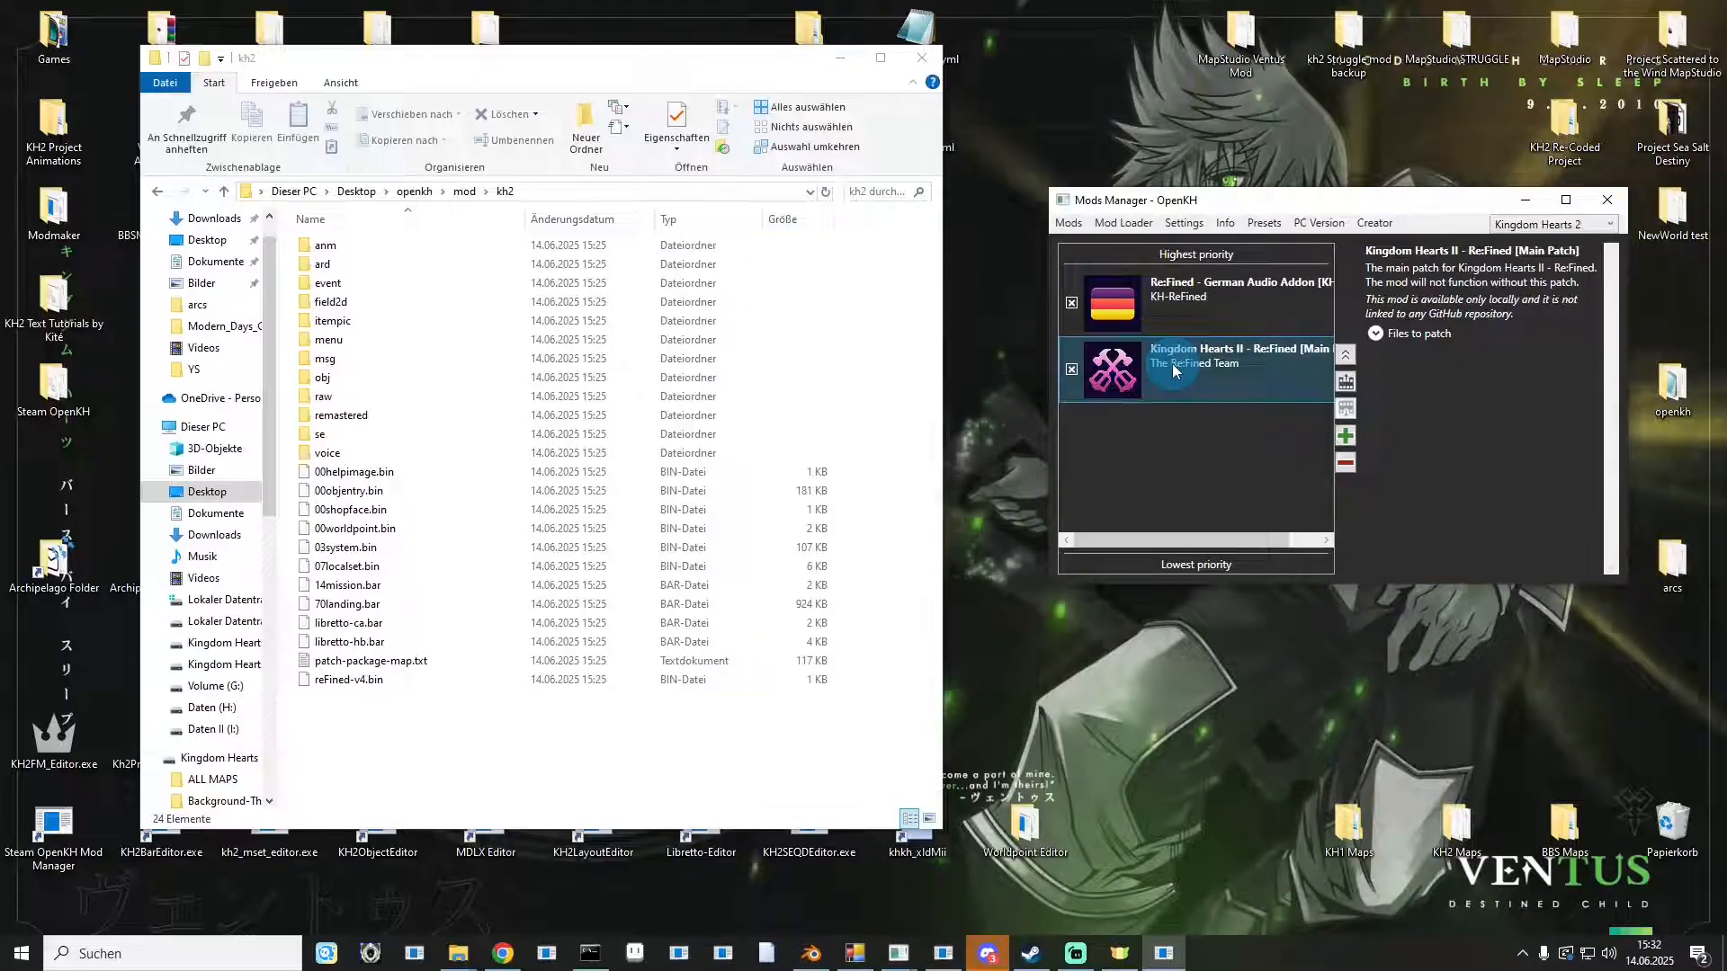
Build the enabled mods with the German Audio Addon at highest priority.
{"action": "left_click", "coordinate": [1203, 311]}
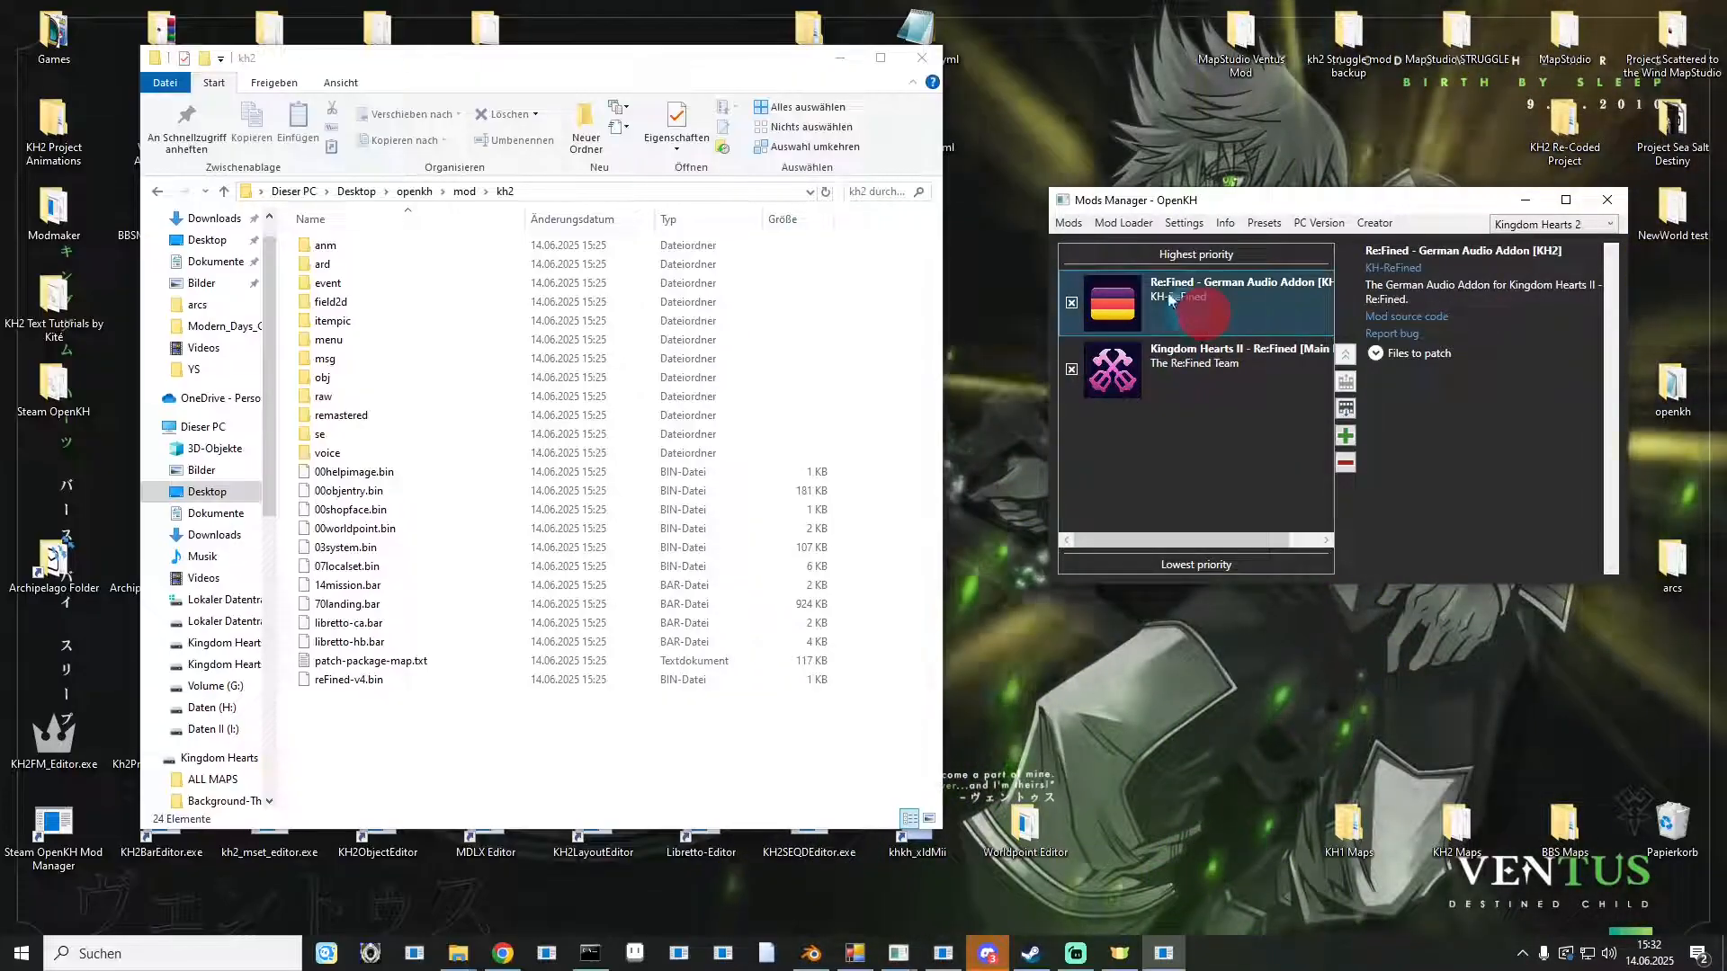
{"action": "left_click", "coordinate": [1122, 222]}
{"action": "left_click", "coordinate": [1131, 262]}
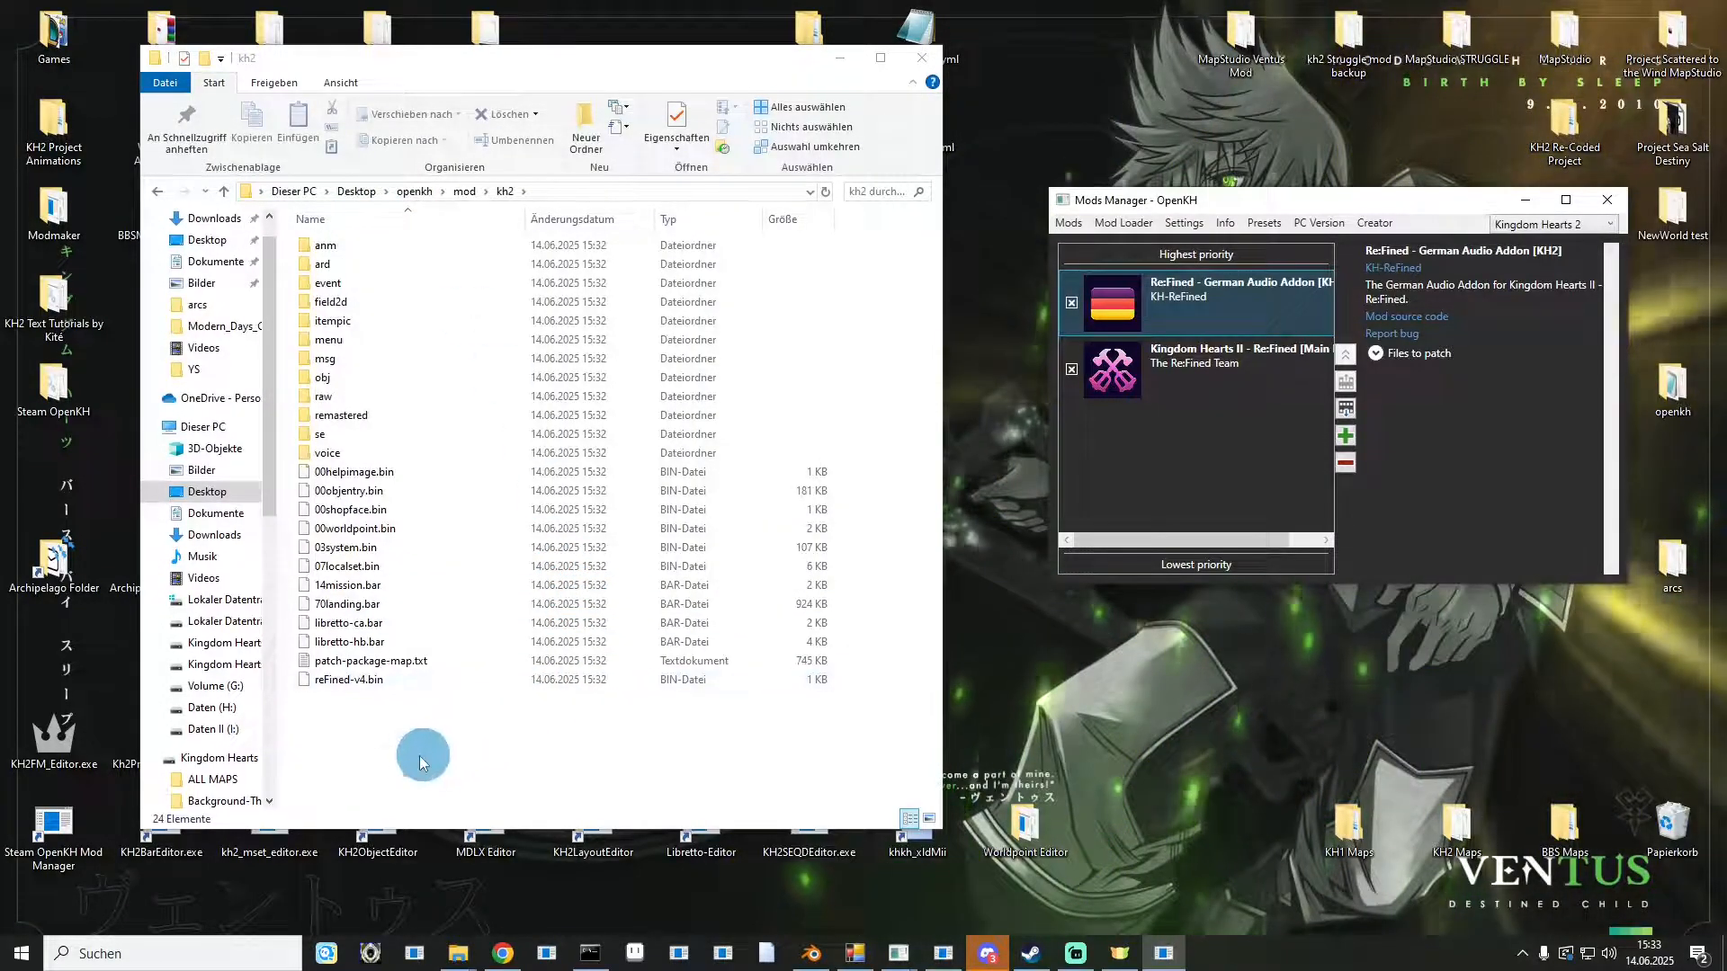
Browse the built mod\kh2\voice folder and its us and de subfolders to check the generated audio files.
{"action": "double_click", "coordinate": [364, 453]}
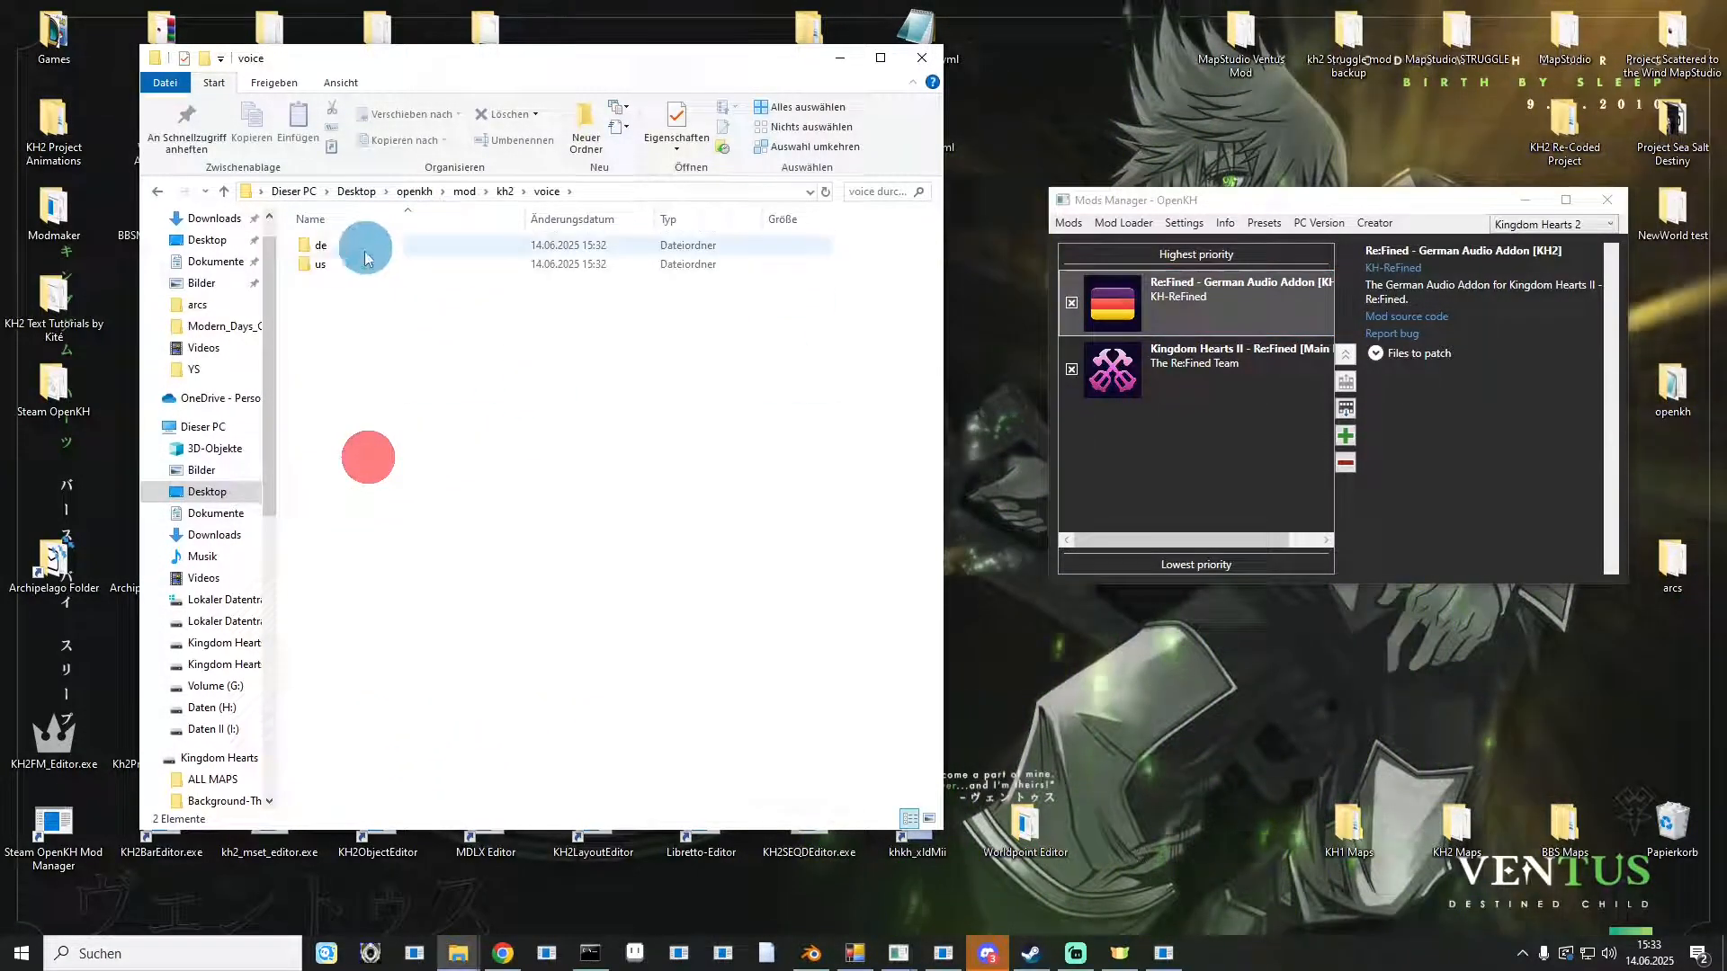
{"action": "double_click", "coordinate": [309, 264]}
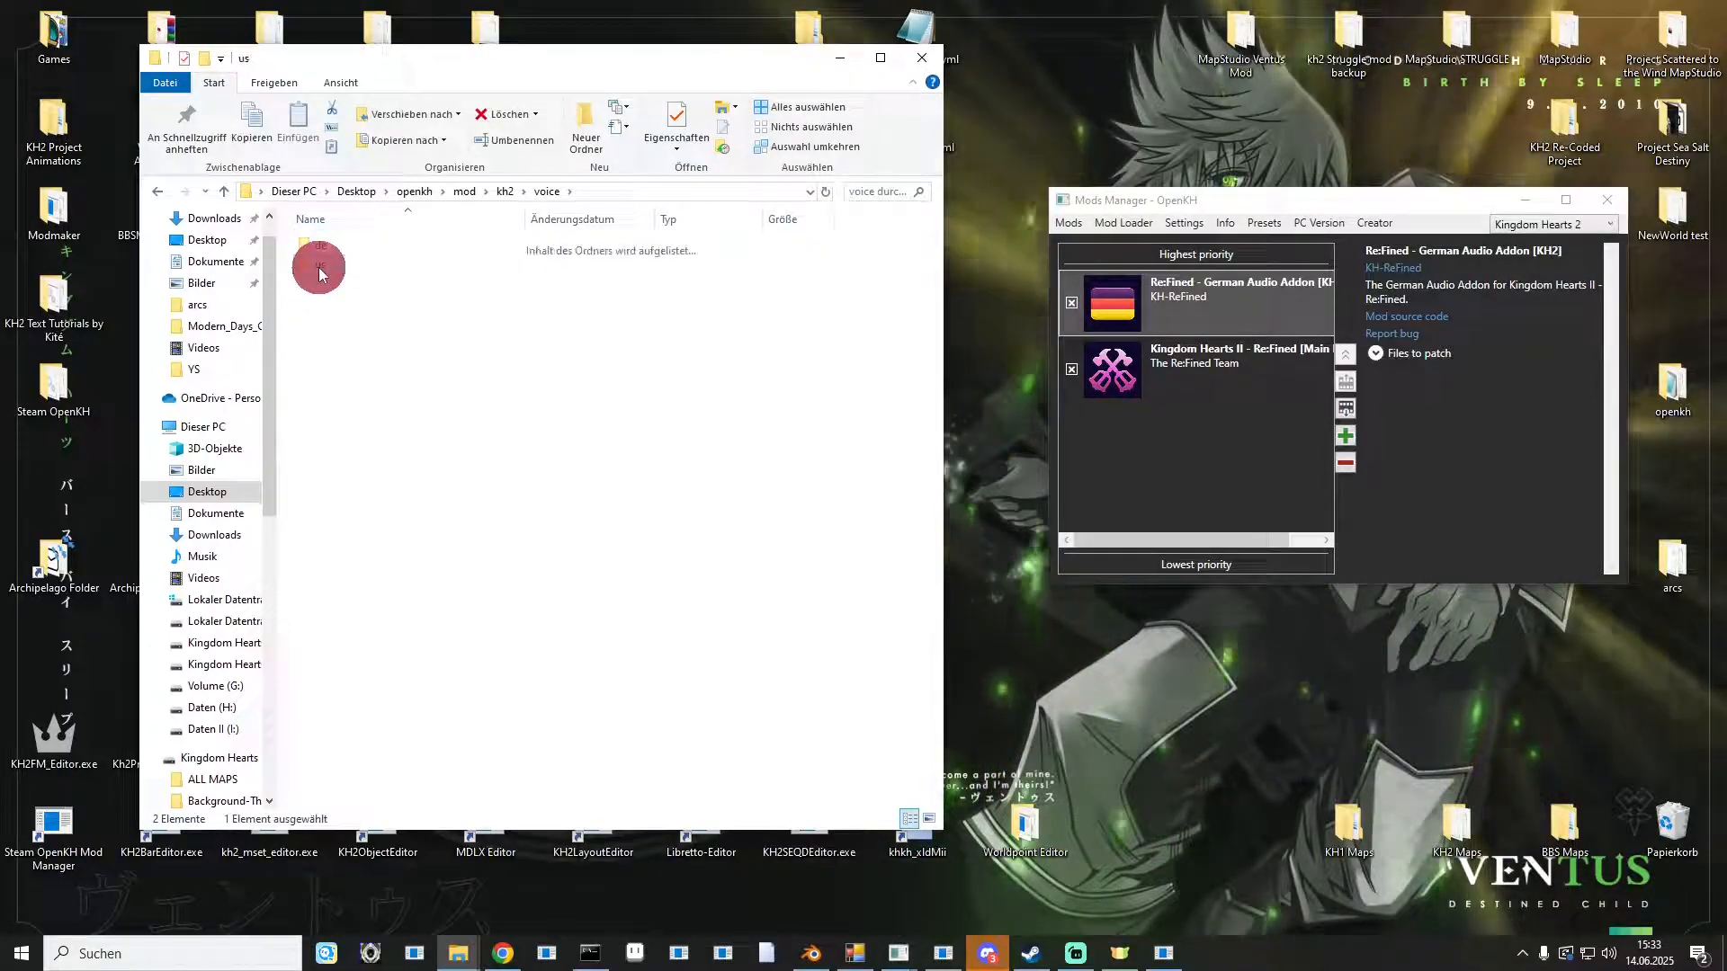
{"action": "double_click", "coordinate": [328, 245]}
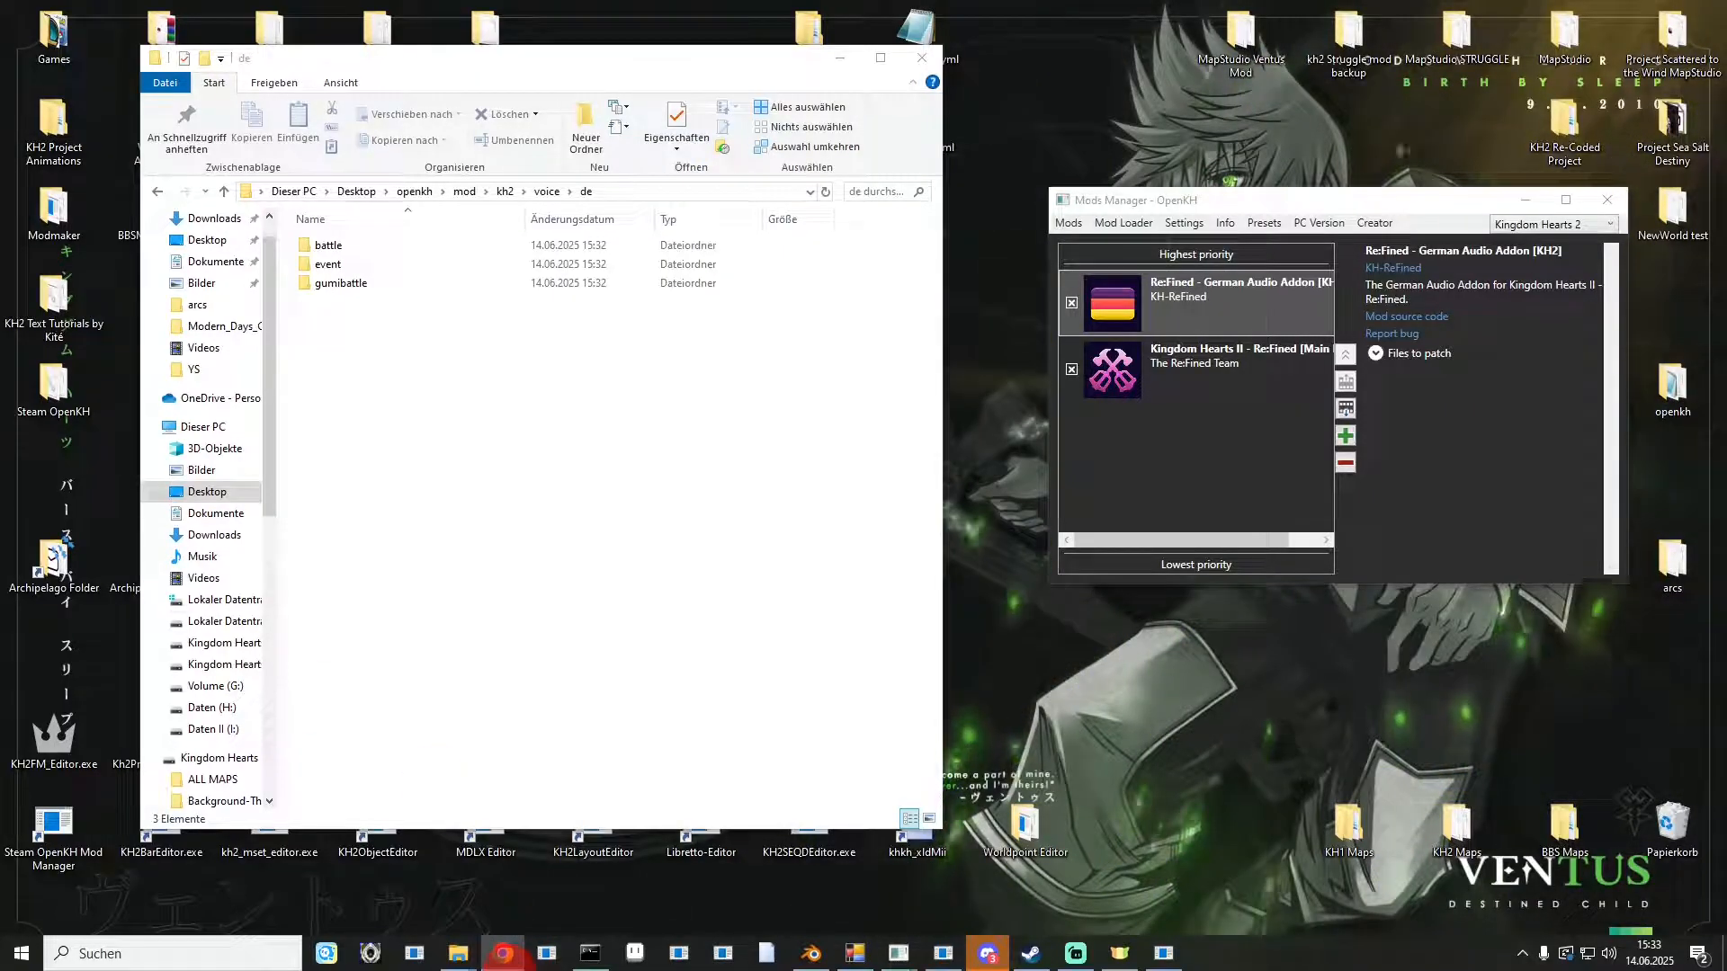
Switch to the browser and view the KH2-GermanVO repository's Code download options.
{"action": "left_click", "coordinate": [503, 953]}
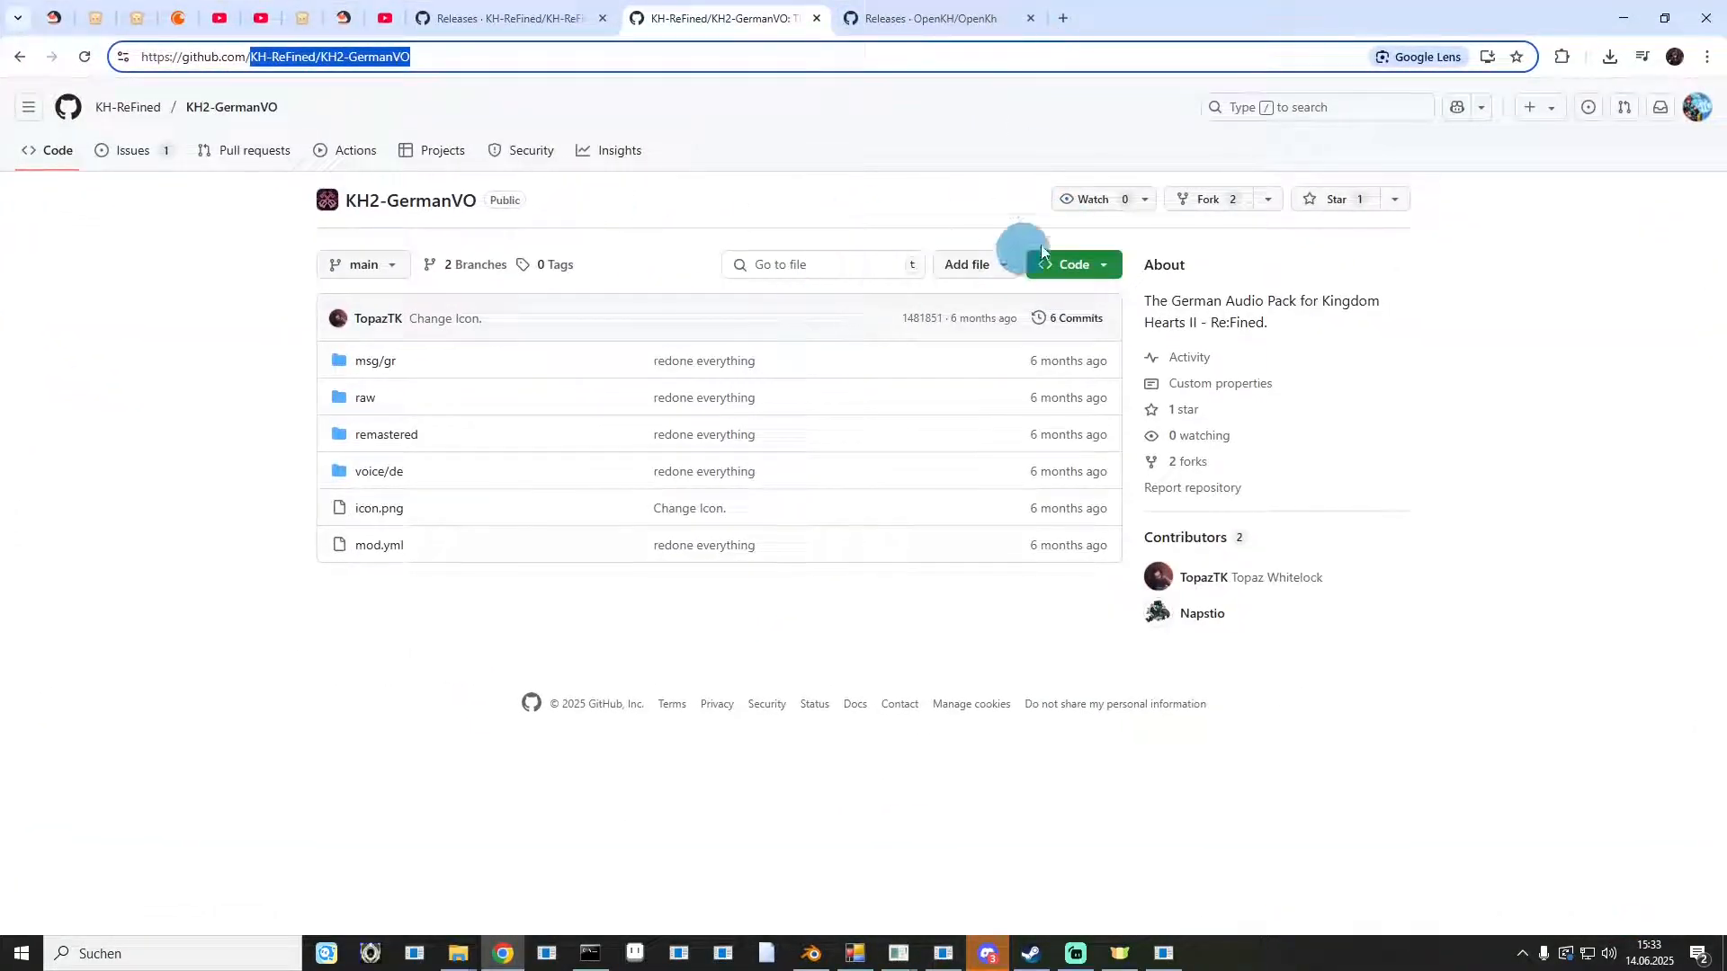
{"action": "left_click", "coordinate": [1086, 271]}
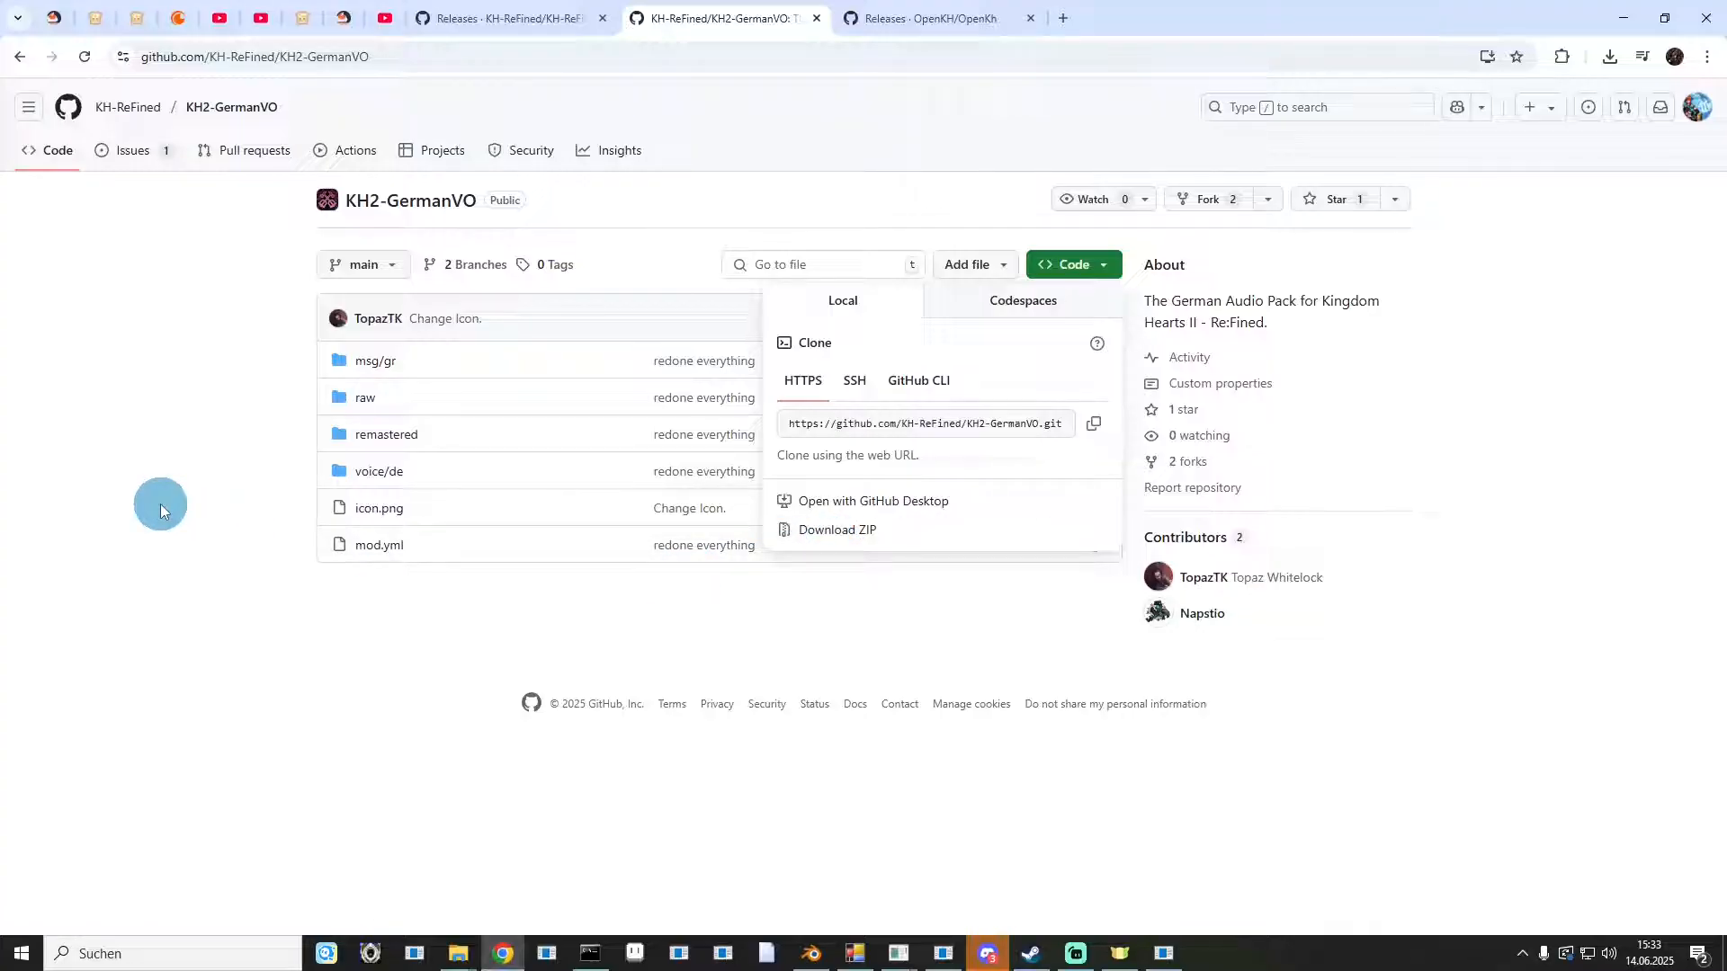
{"action": "left_click", "coordinate": [162, 511]}
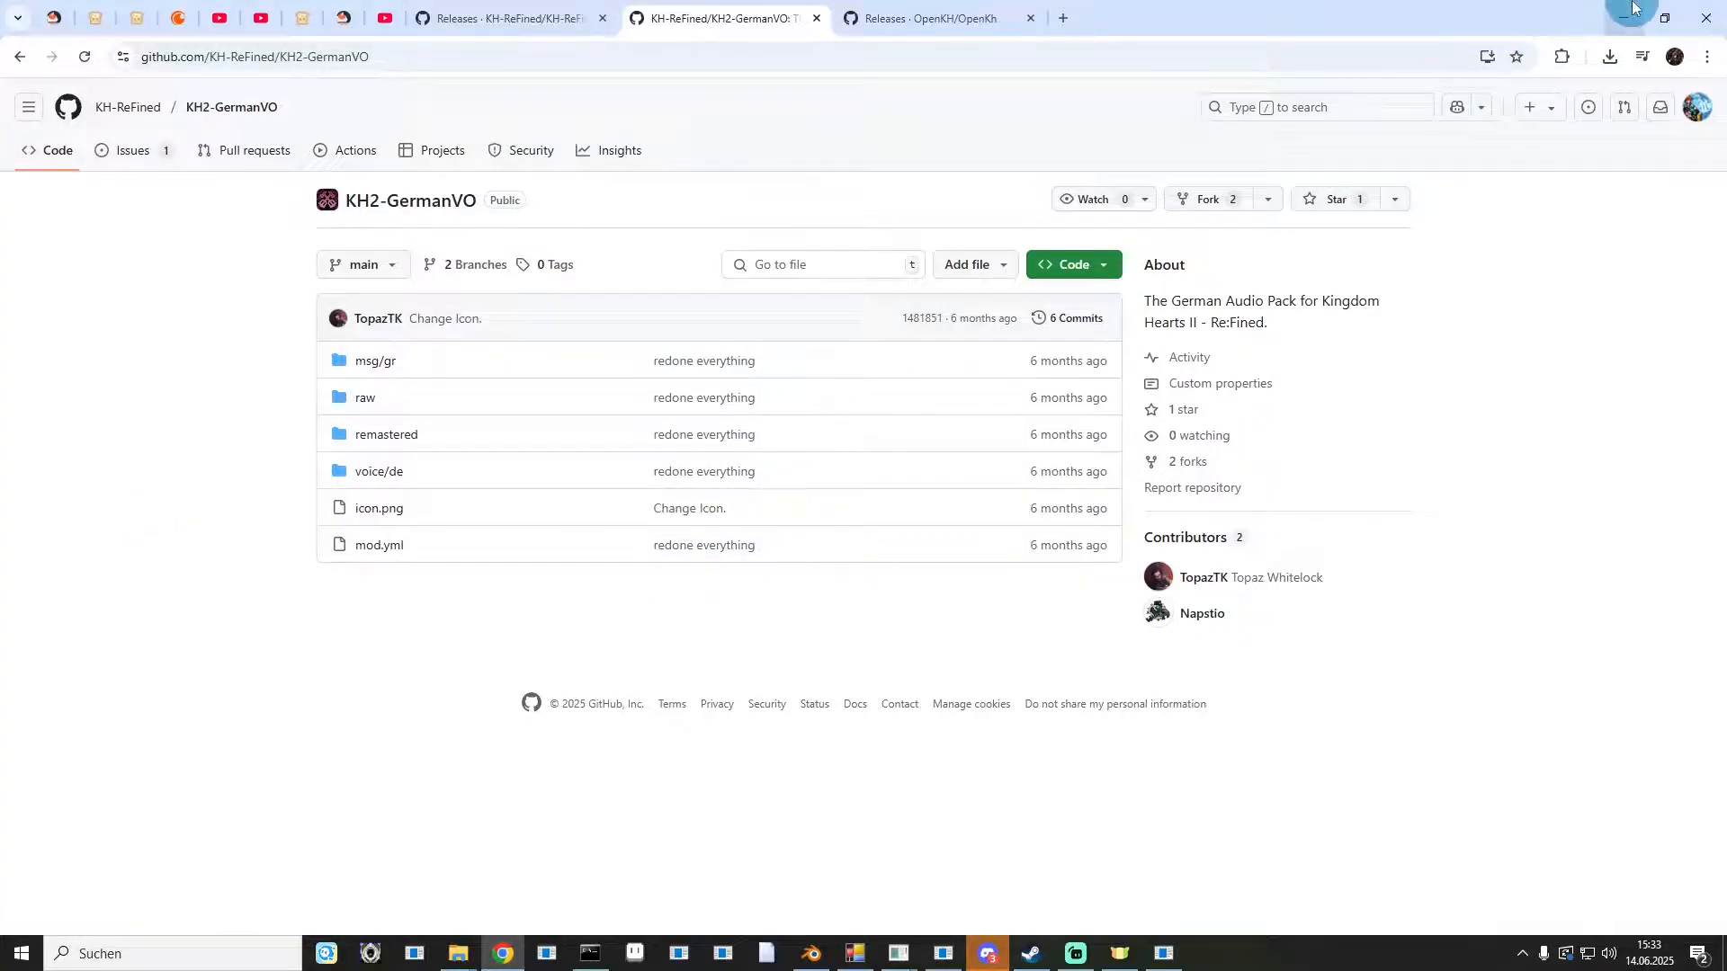